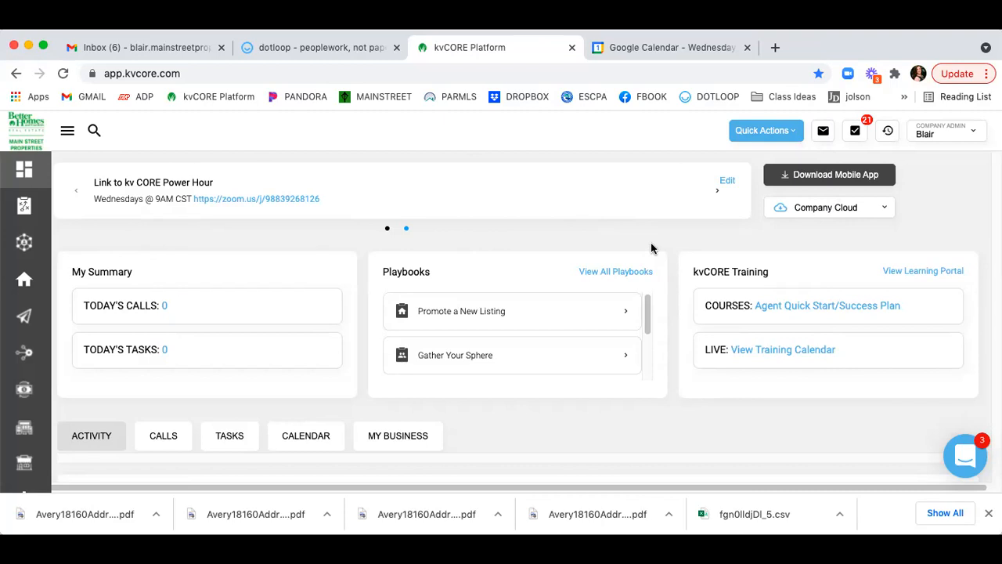
Flip through the dashboard announcements and search the help articles for 'labels'.
left_click(717, 191)
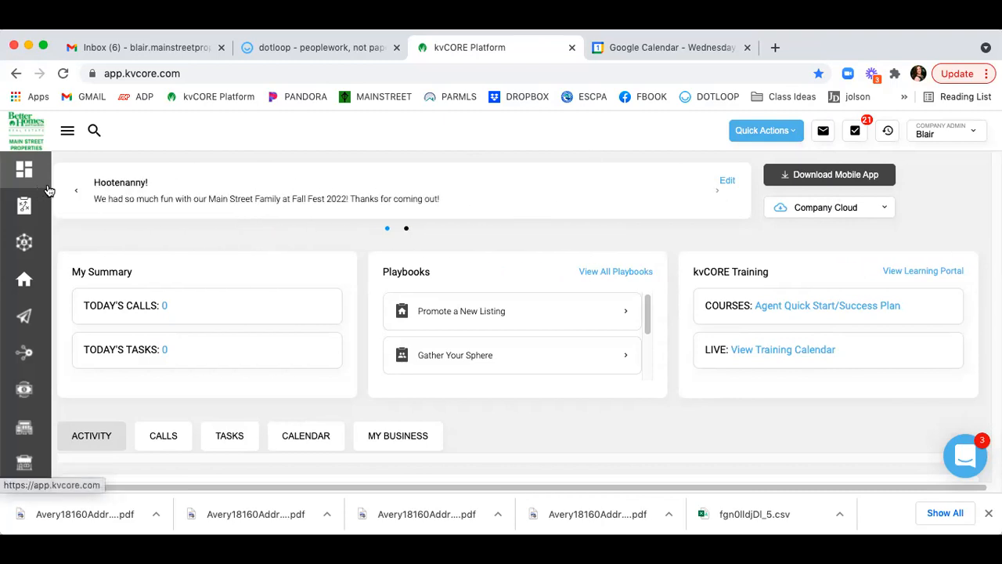
left_click(74, 190)
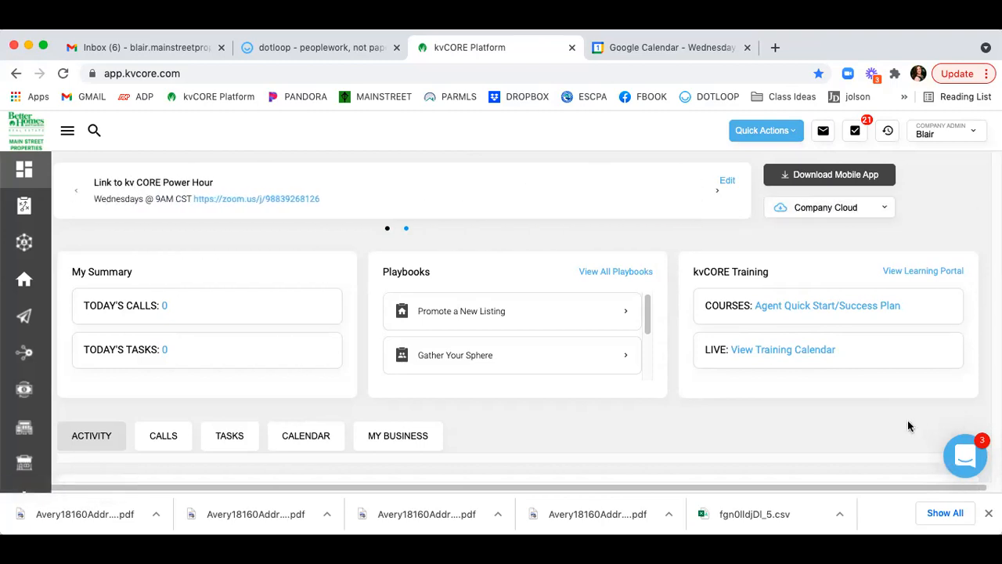
left_click(967, 454)
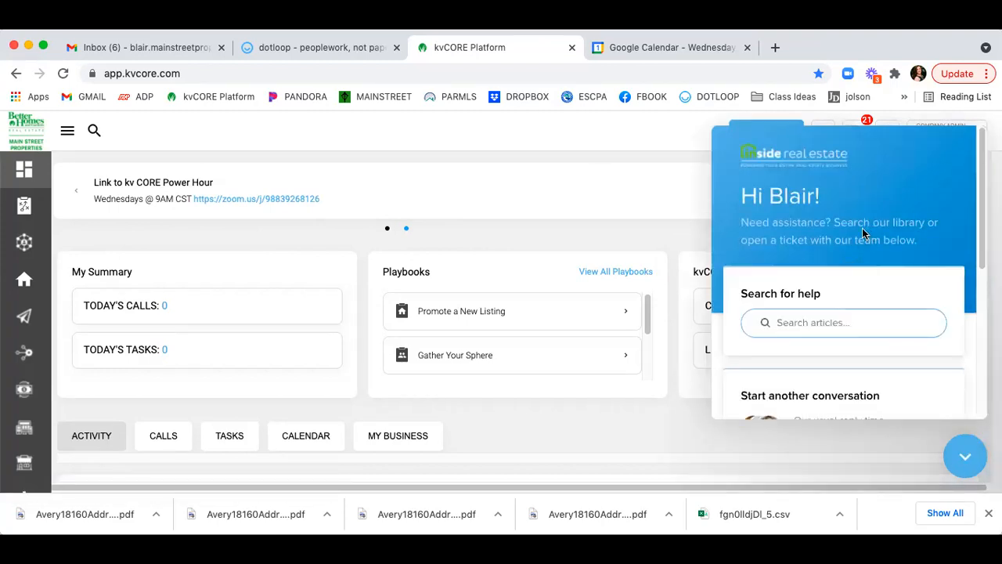
scroll(862, 231, "down", 3)
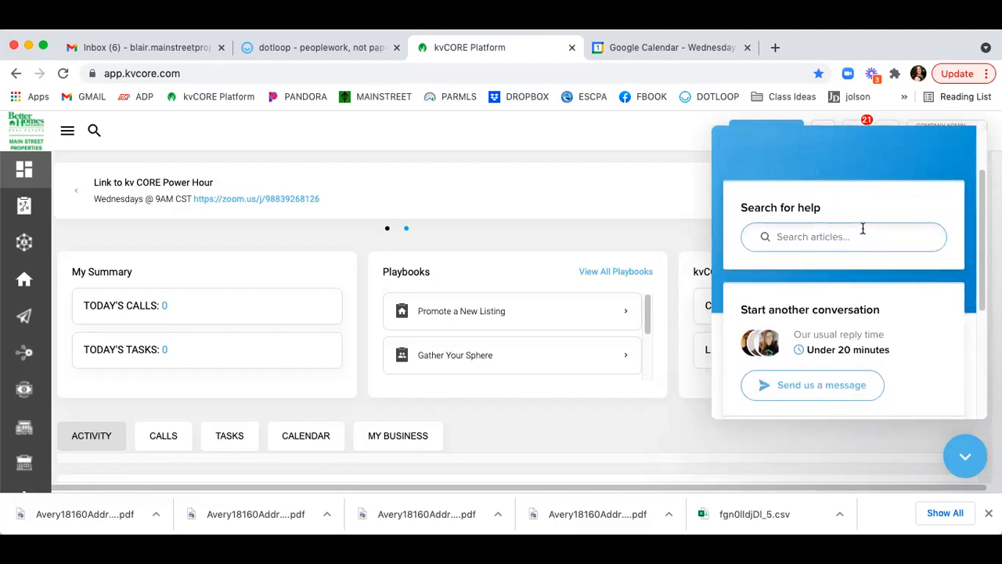
left_click(857, 236)
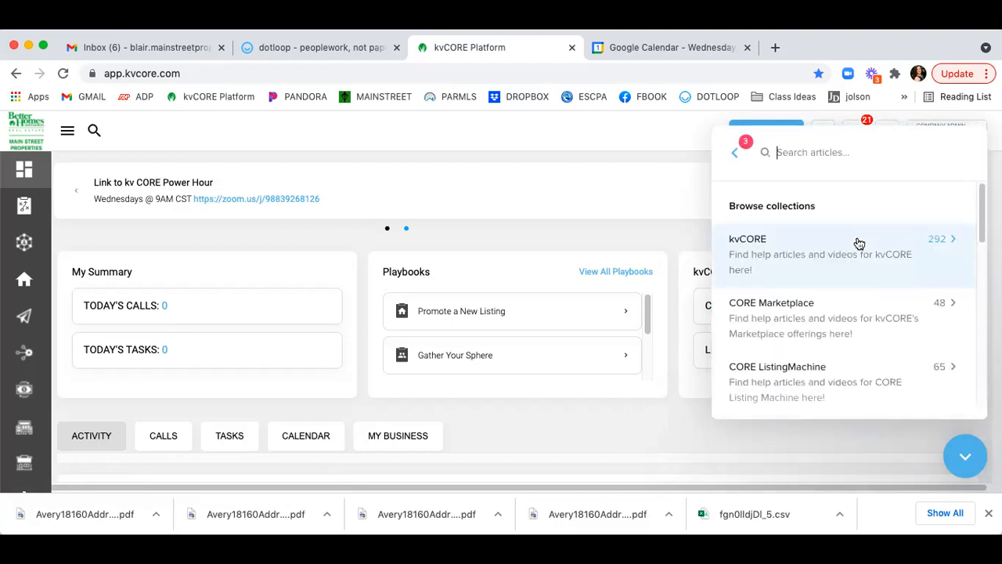
type("labels")
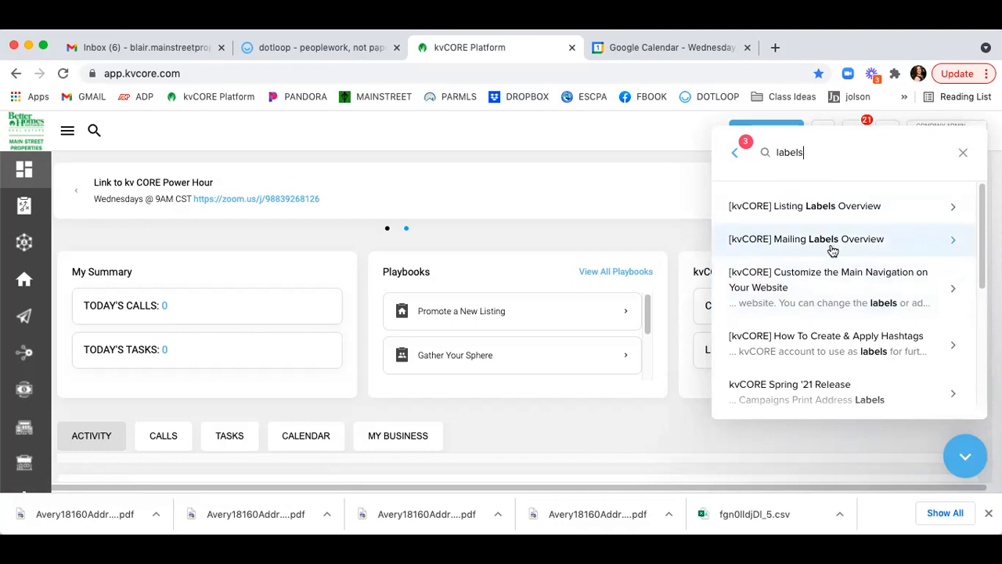
Return to the help home view, note the usual reply time, and close the help panel.
left_click(736, 152)
scroll(889, 191, "down", 2)
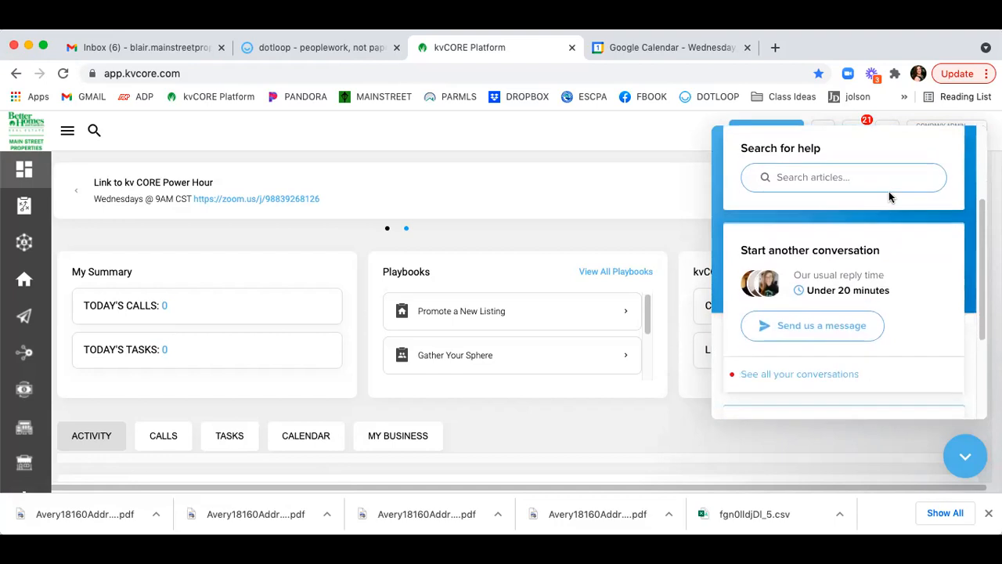
scroll(888, 191, "down", 1)
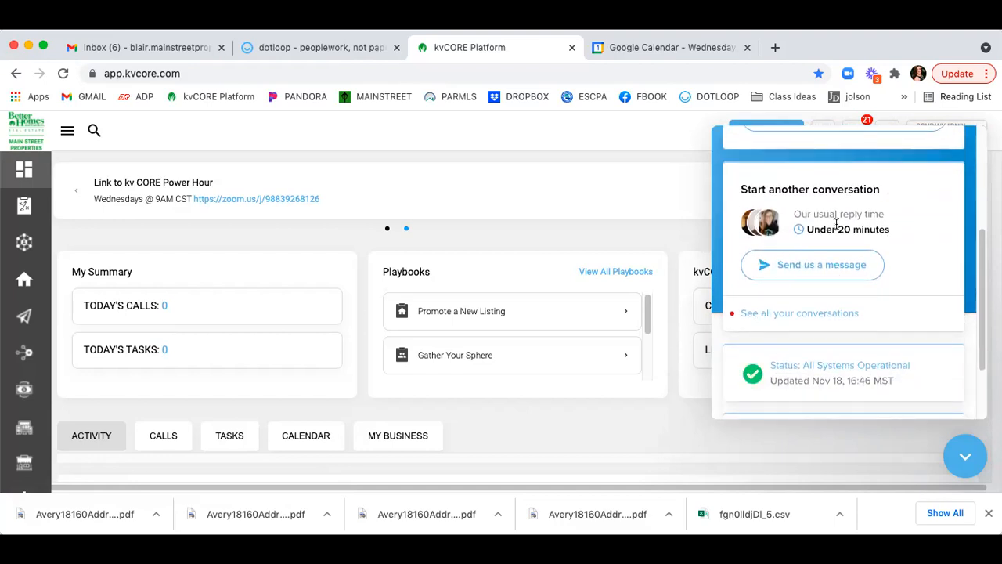
triple_click(810, 230)
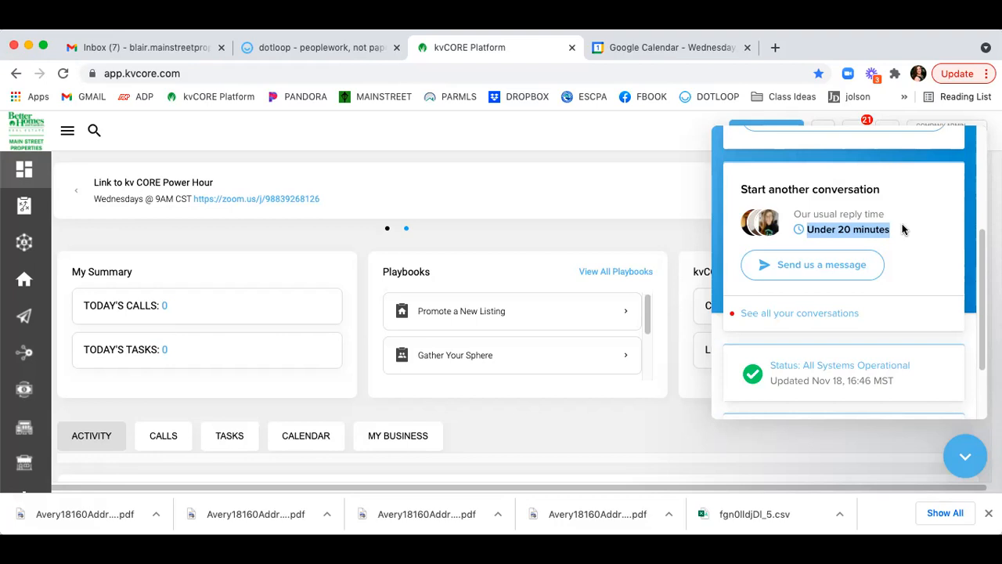
scroll(902, 228, "down", 2)
scroll(902, 227, "up", 5)
scroll(902, 228, "down", 5)
scroll(917, 197, "up", 1)
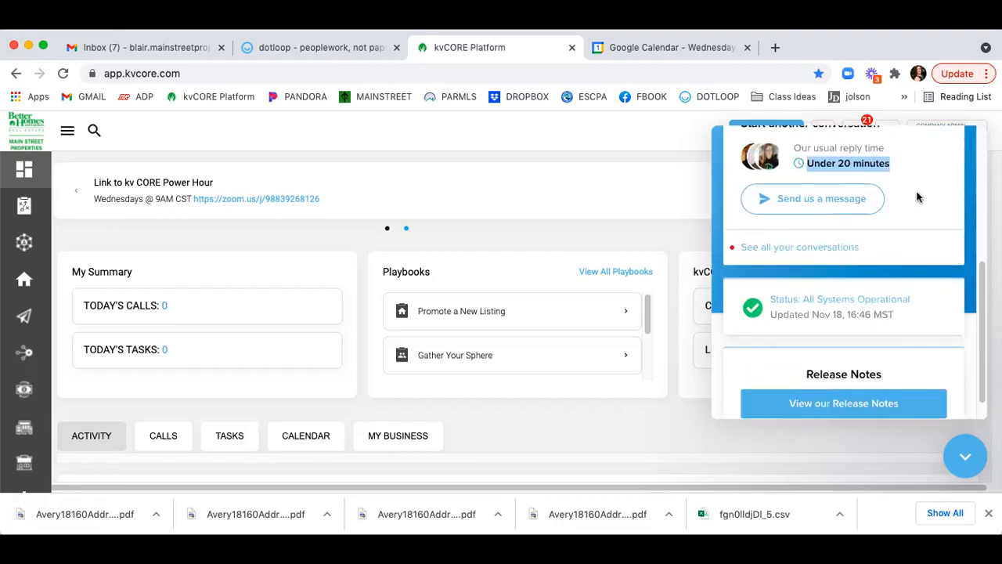
left_click(965, 455)
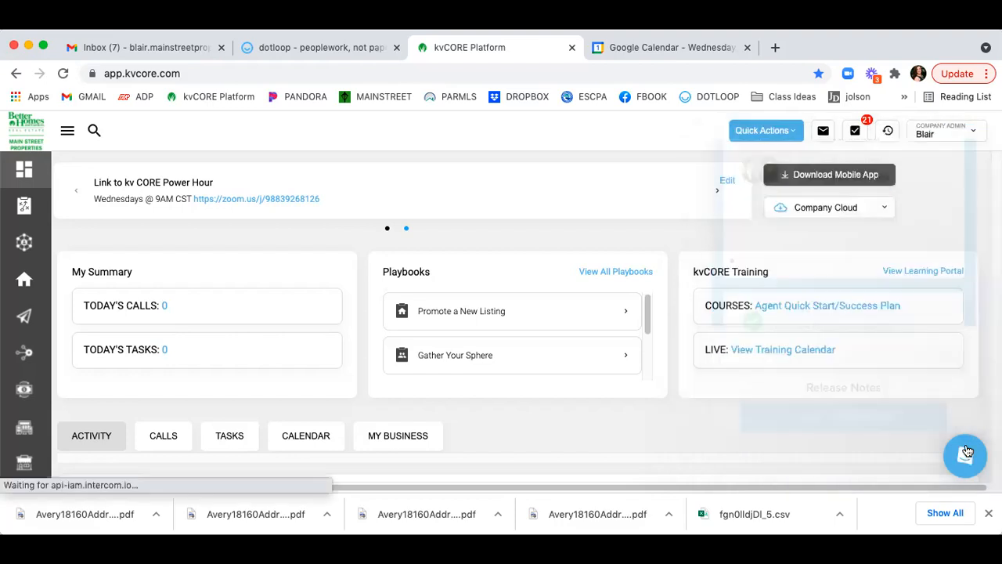
Go to your own Agent Profile through the account menu.
left_click(942, 140)
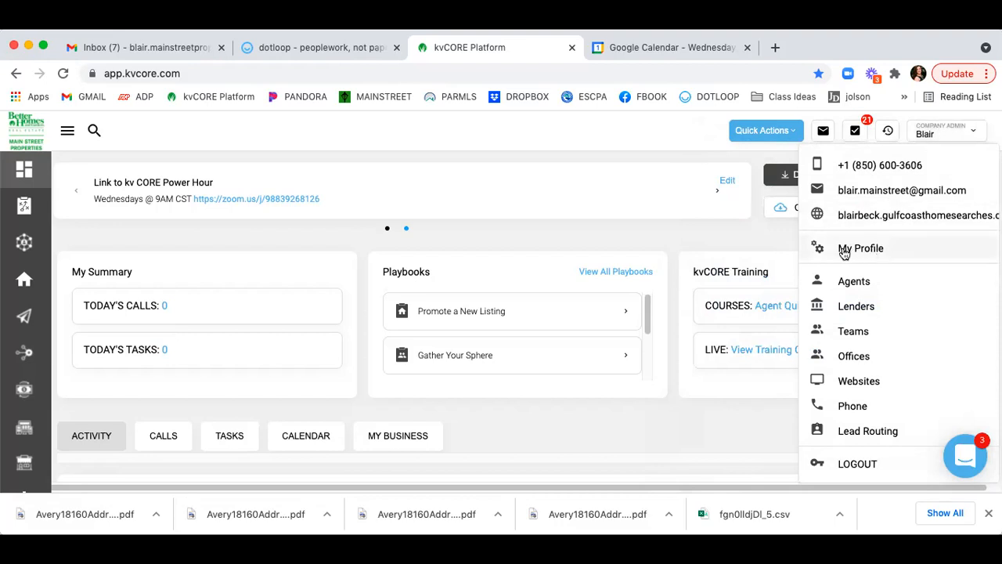
left_click(879, 249)
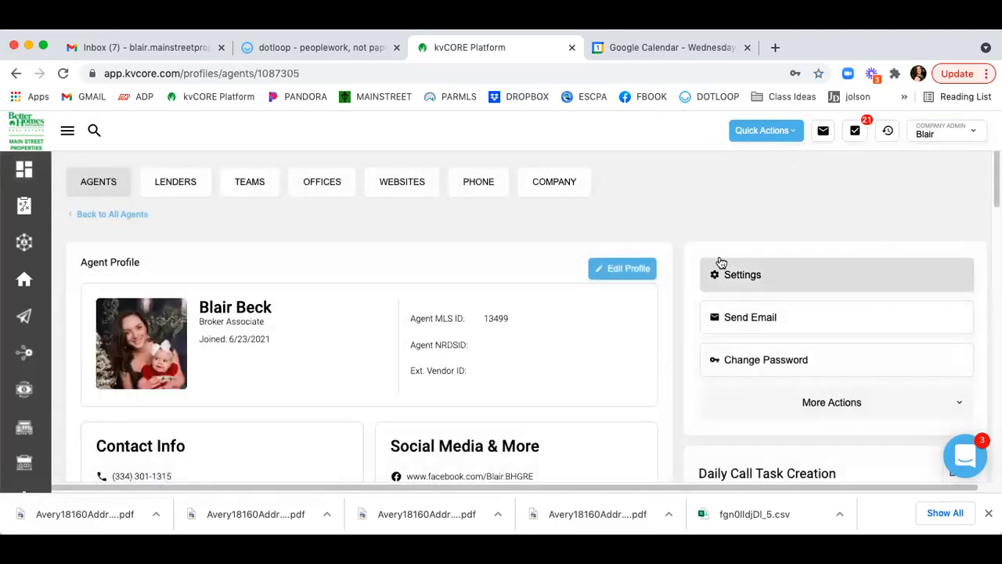
scroll(656, 242, "down", 2)
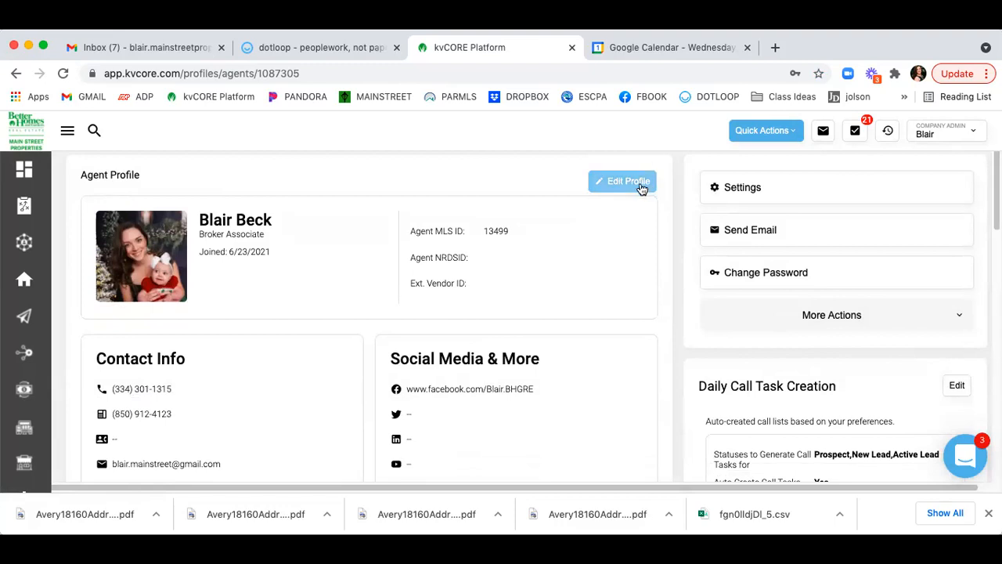
Put the agent profile into edit mode and scroll down through its fields.
left_click(627, 194)
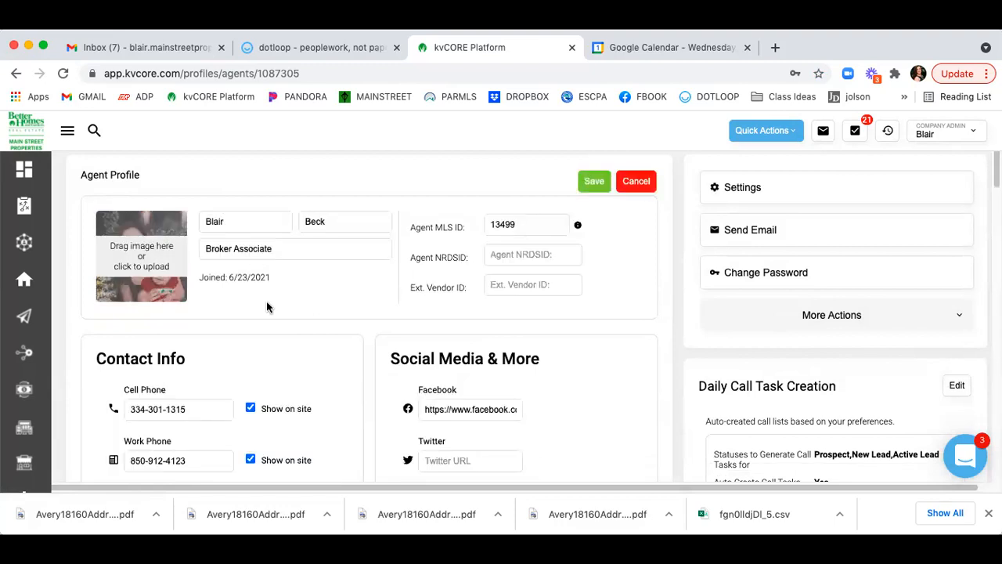
scroll(266, 300, "down", 1)
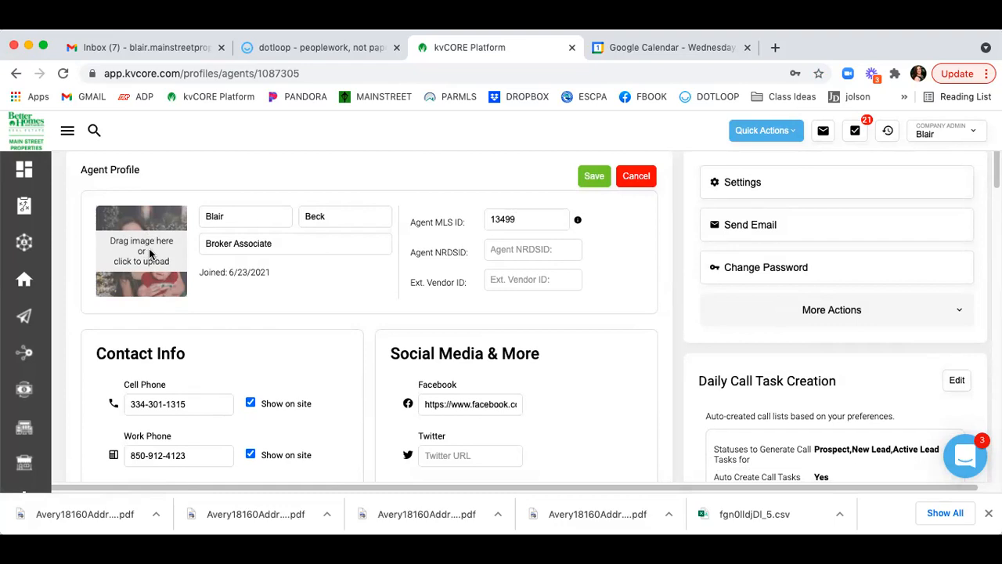
scroll(150, 252, "down", 1)
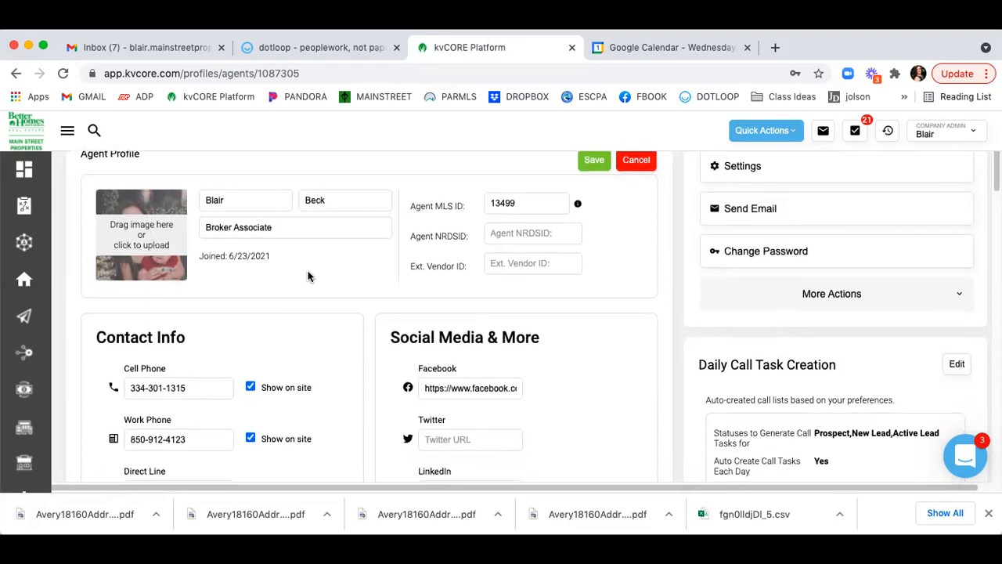
scroll(308, 275, "down", 5)
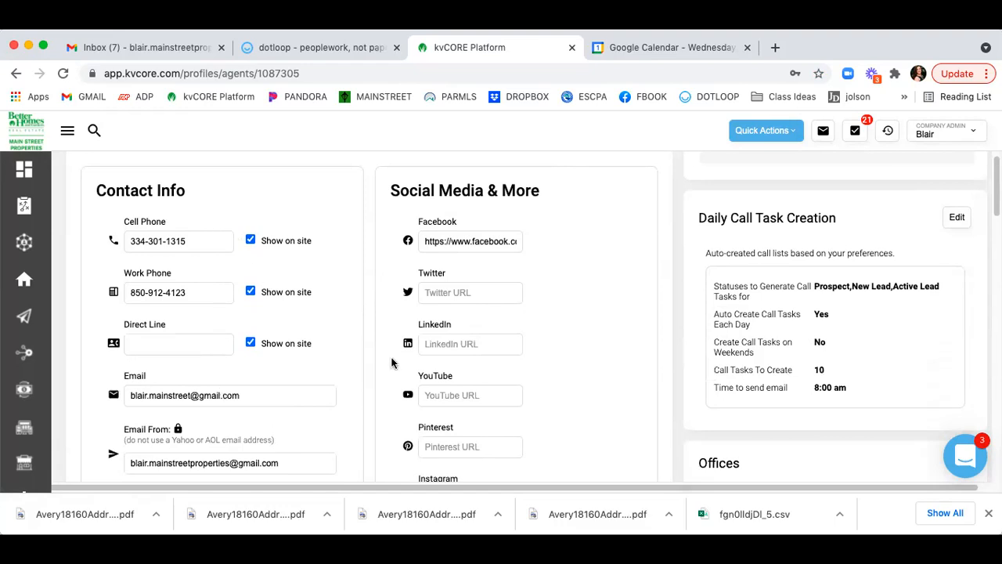
scroll(369, 258, "down", 5)
scroll(369, 258, "down", 5)
scroll(368, 258, "down", 5)
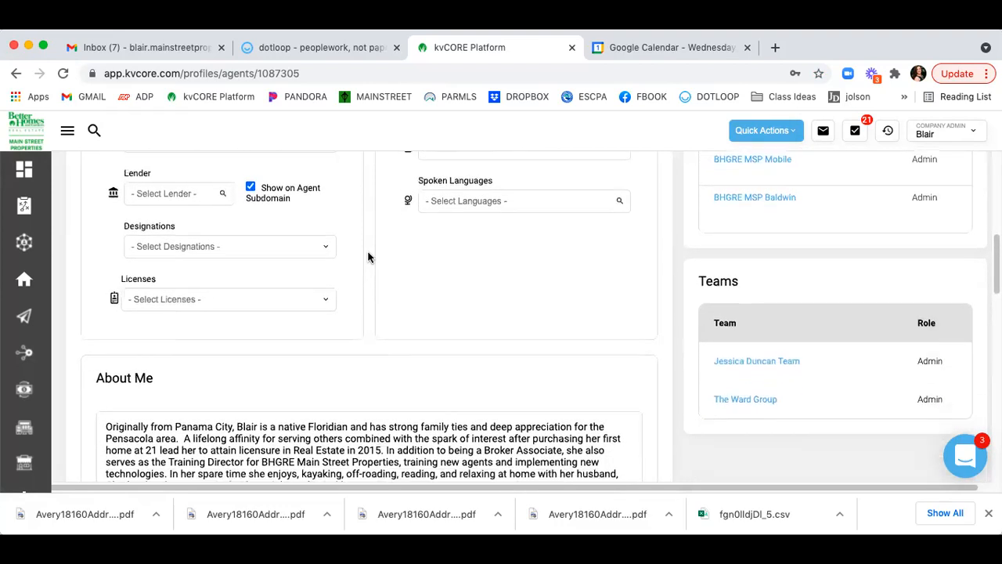
scroll(369, 257, "down", 2)
scroll(371, 235, "up", 1)
scroll(370, 226, "up", 5)
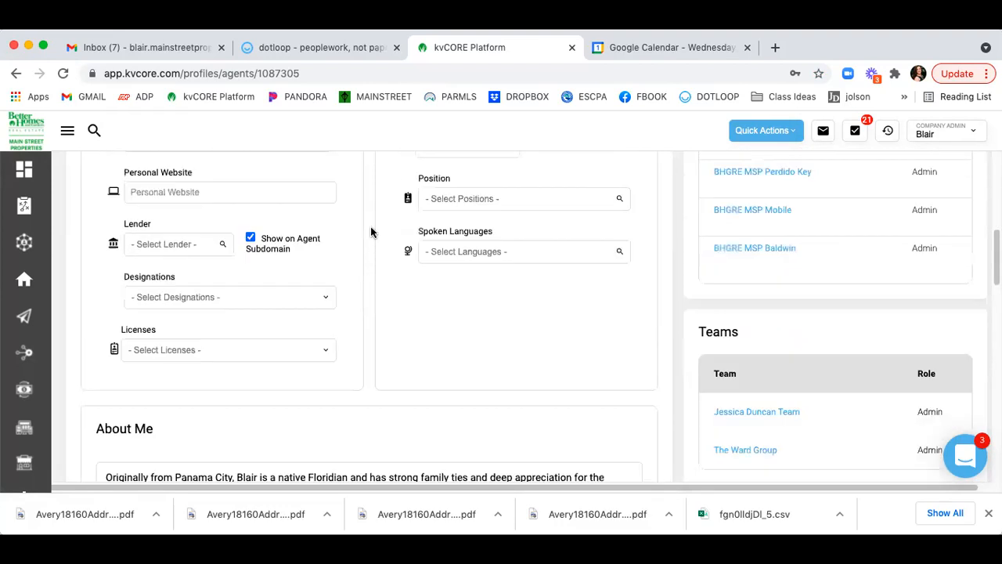
scroll(371, 226, "down", 4)
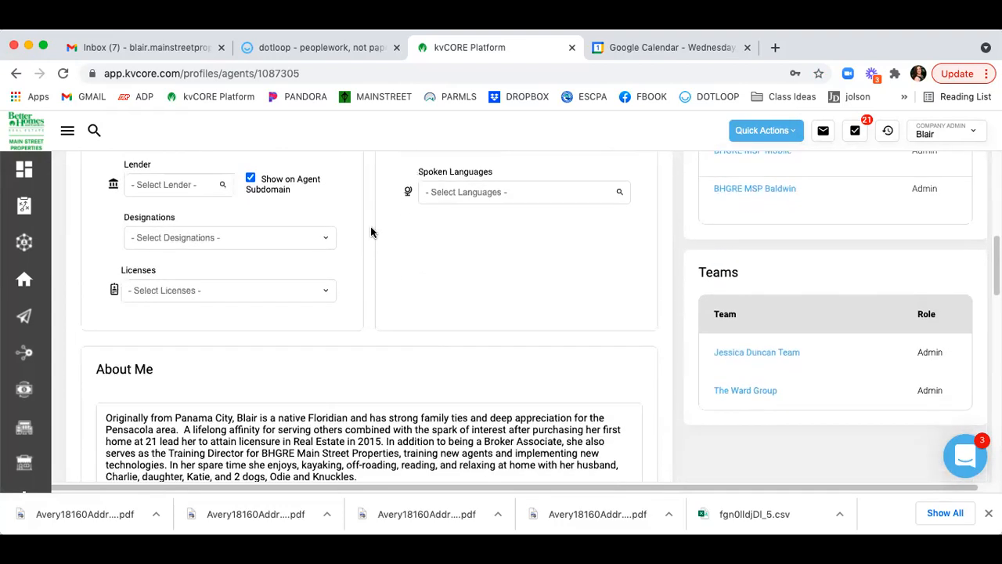
scroll(371, 227, "down", 3)
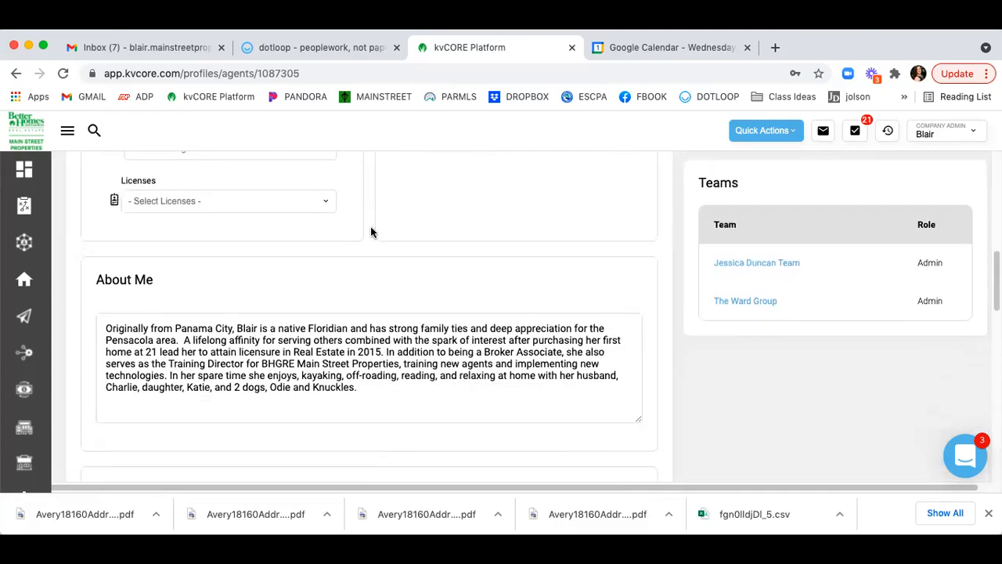
Focus the About Me biography, then scroll through the remaining fields and back up.
left_click(377, 402)
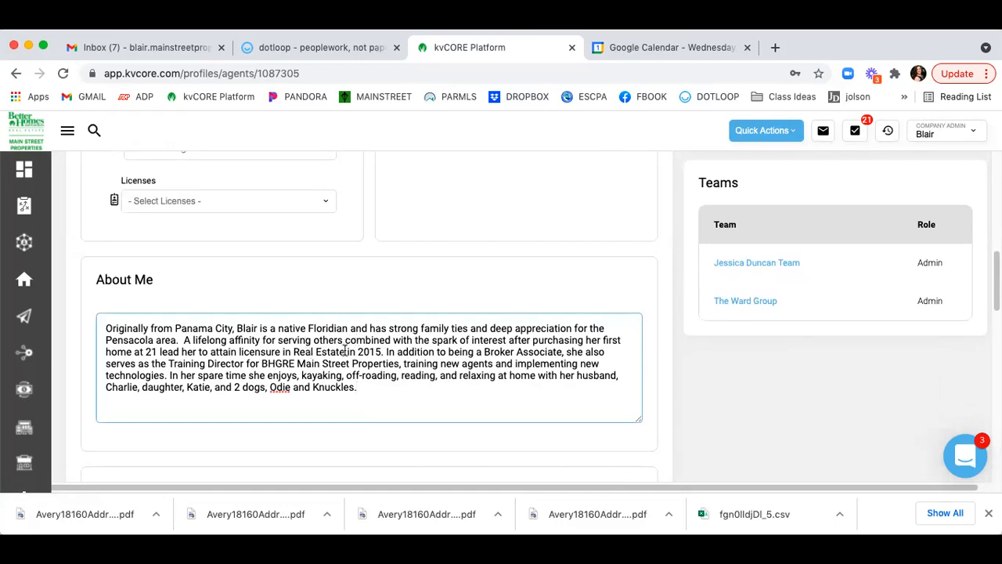
scroll(458, 300, "down", 7)
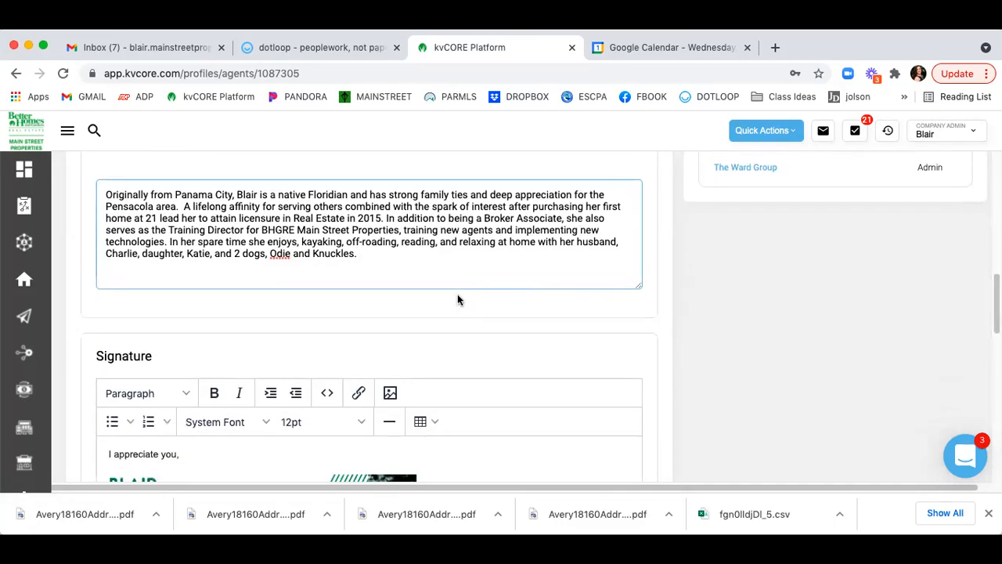
scroll(458, 300, "down", 3)
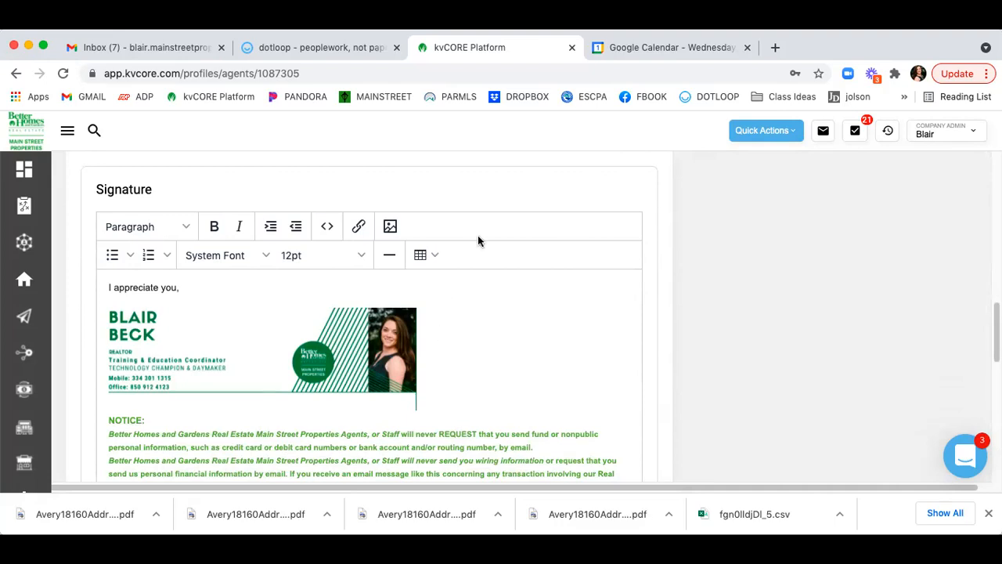
scroll(452, 227, "up", 6)
scroll(407, 244, "down", 8)
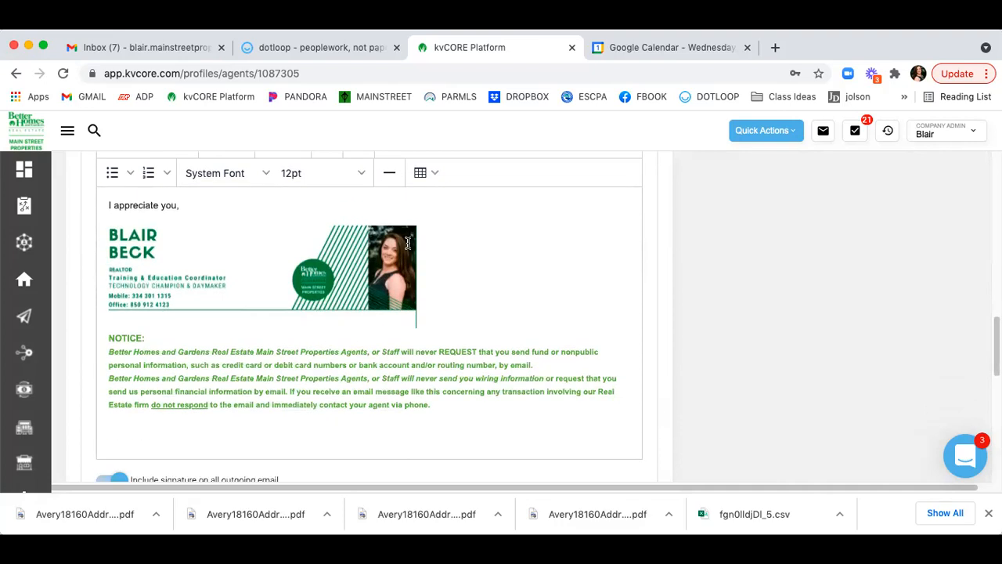
scroll(408, 242, "down", 2)
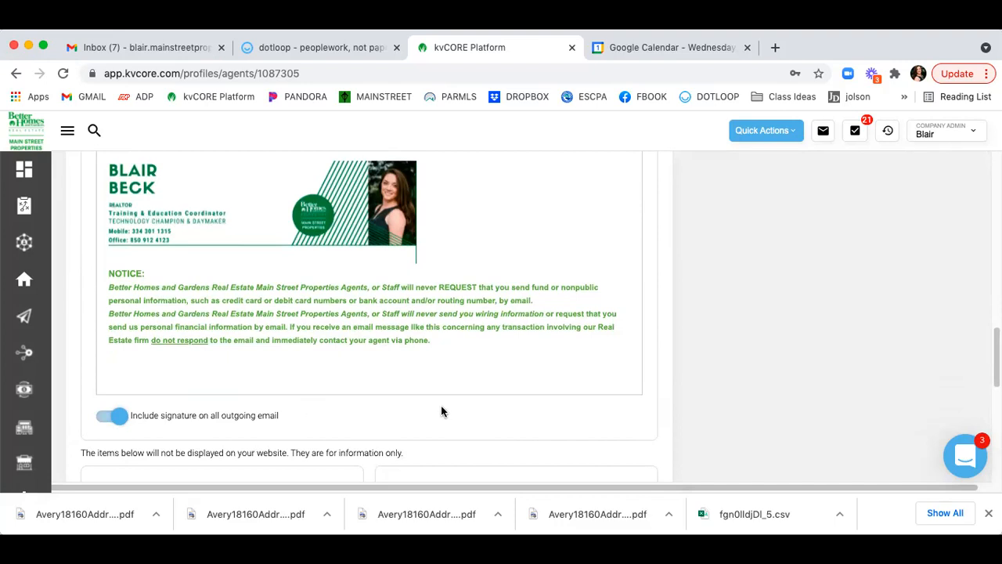
scroll(441, 411, "down", 5)
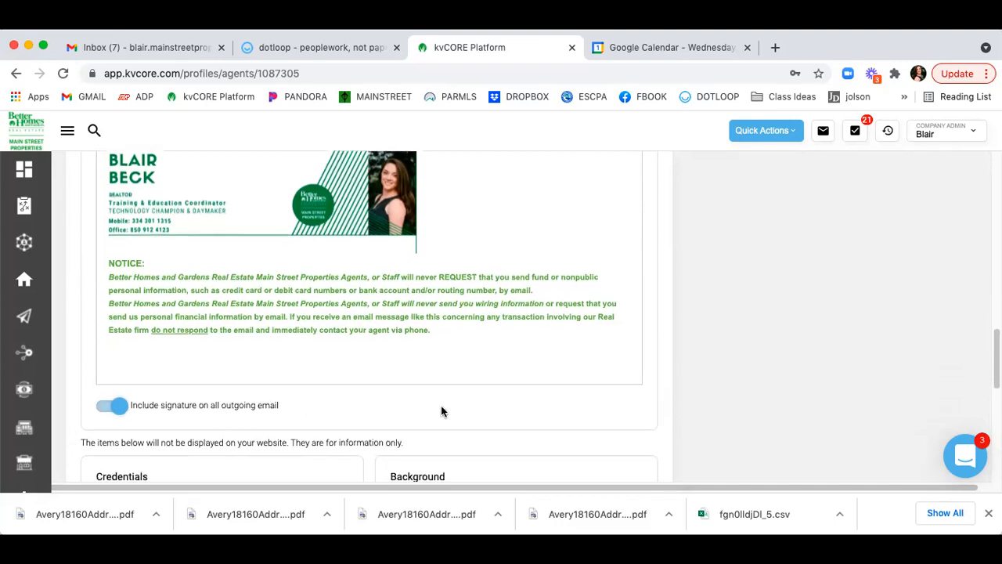
scroll(441, 411, "down", 2)
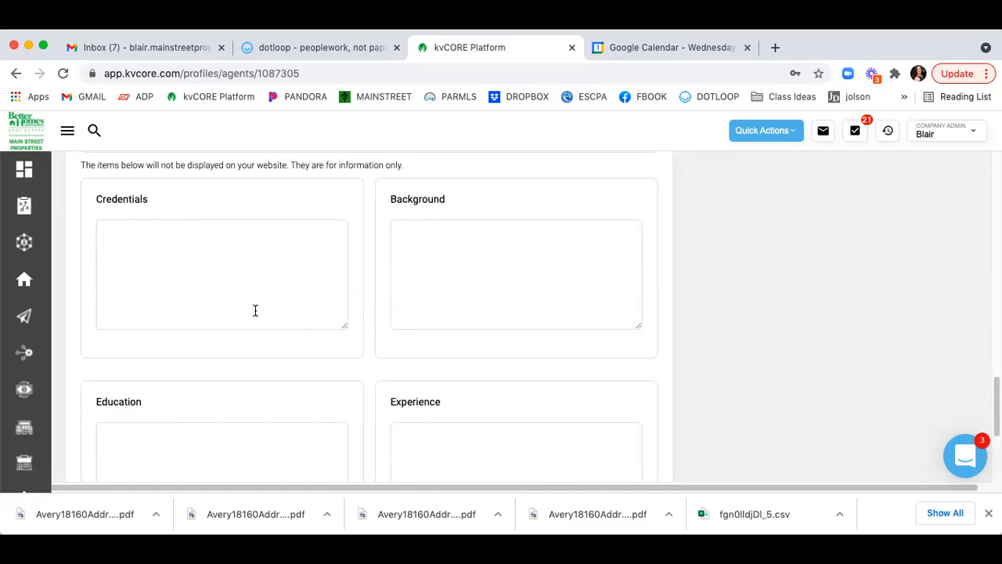
scroll(438, 271, "down", 1)
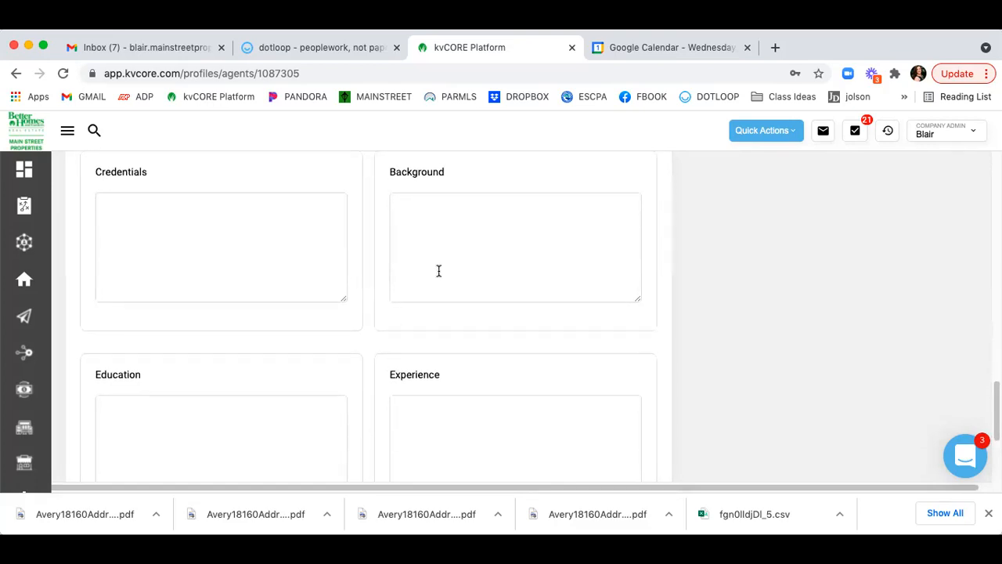
scroll(324, 334, "down", 5)
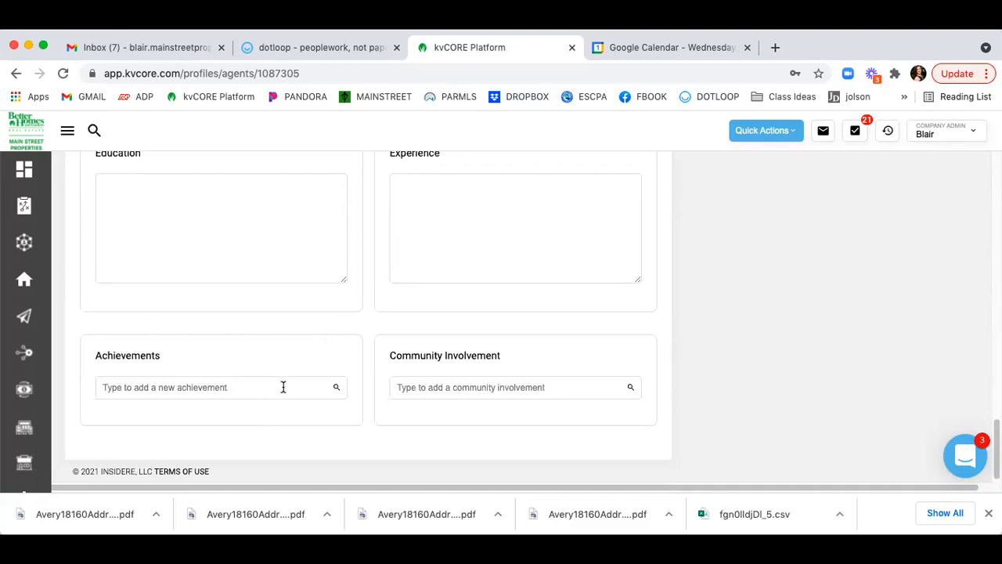
scroll(432, 315, "up", 5)
scroll(432, 315, "up", 10)
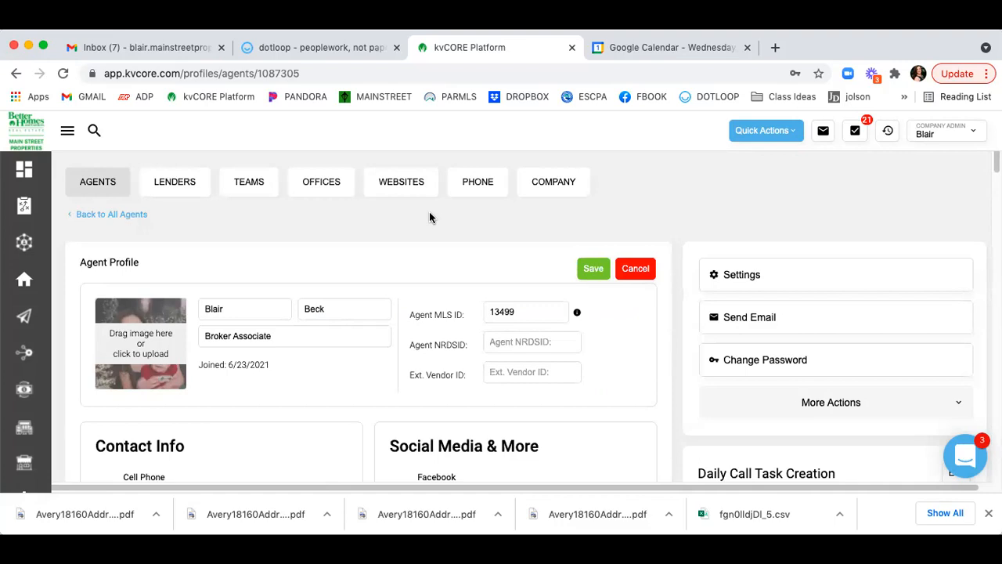
Cancel the profile edits, review Contact Info and Daily Call Task Creation, then go to Contacts.
left_click(638, 268)
scroll(681, 211, "down", 5)
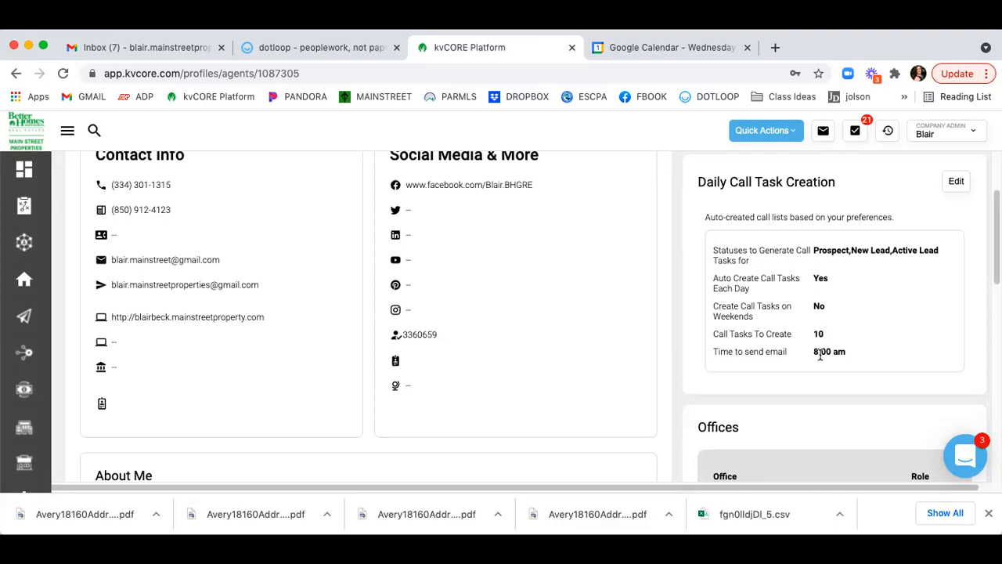
scroll(830, 392, "up", 1)
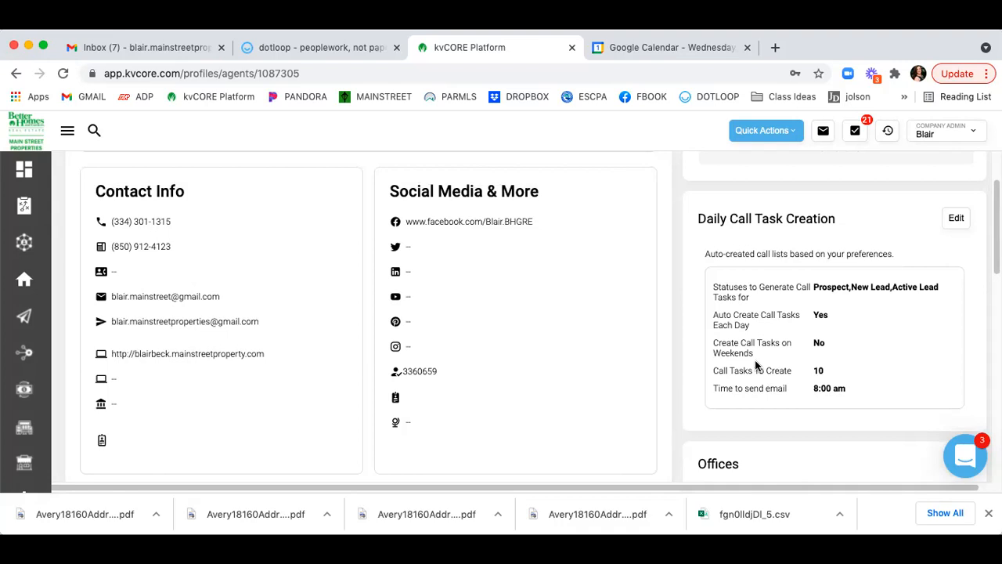
scroll(755, 359, "up", 3)
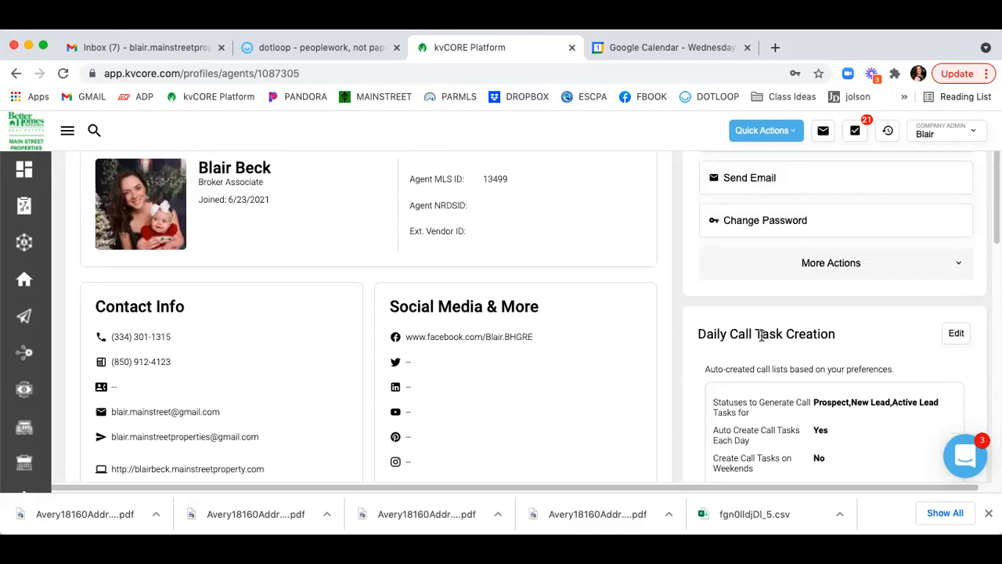
scroll(761, 342, "up", 3)
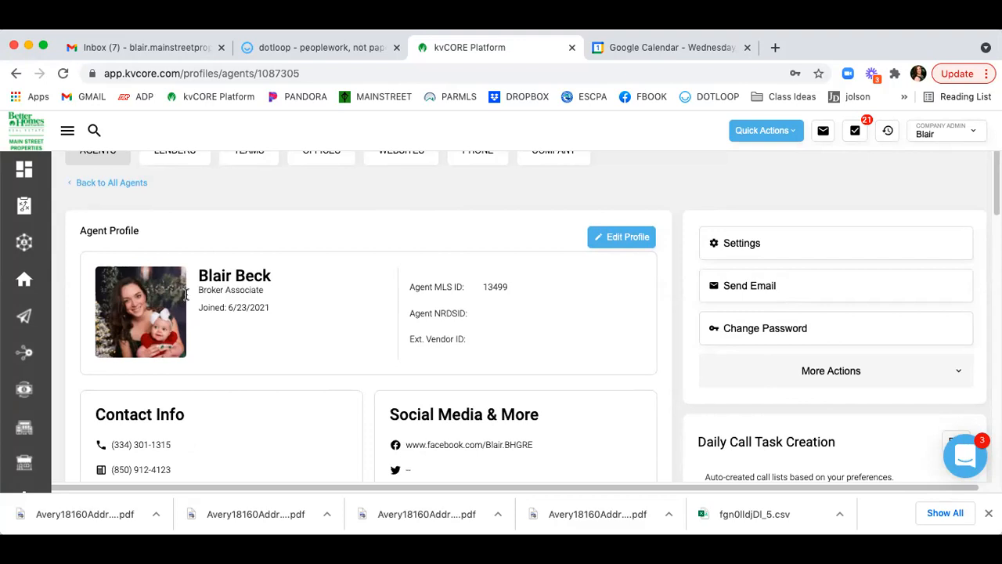
mouse_move(17, 243)
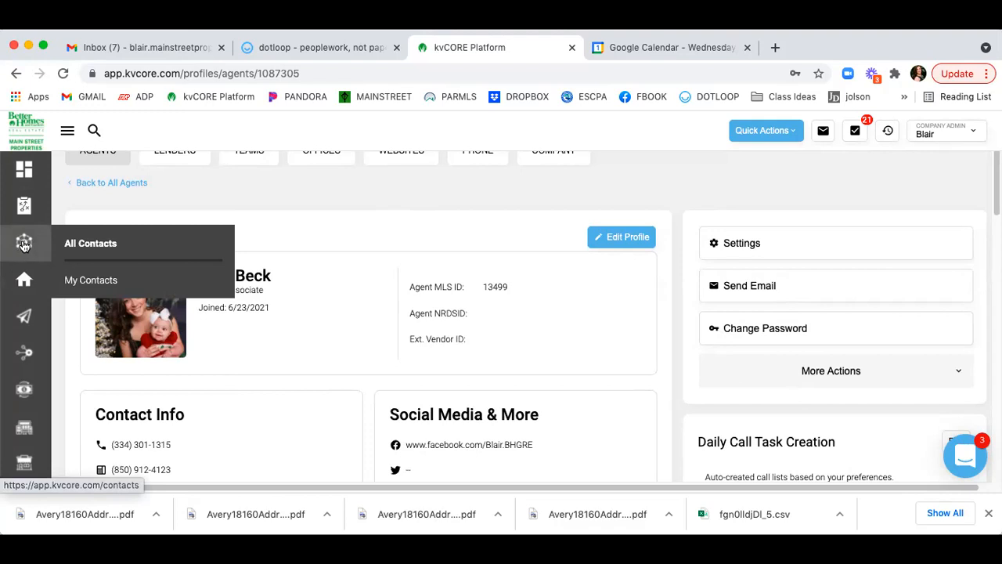
left_click(29, 244)
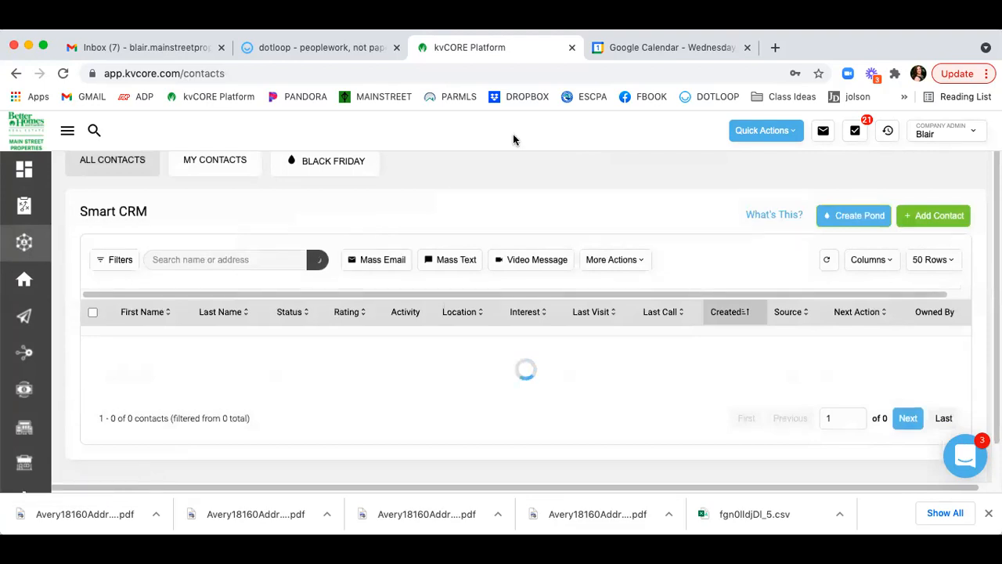
Search the Smart CRM contacts list for 'me'.
scroll(586, 196, "up", 1)
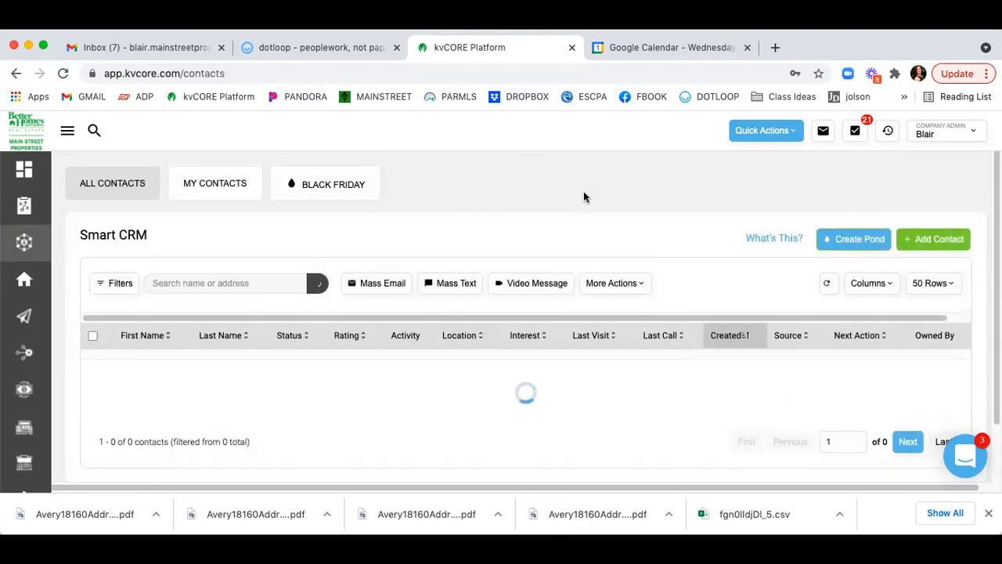
scroll(583, 196, "down", 1)
scroll(583, 196, "down", 5)
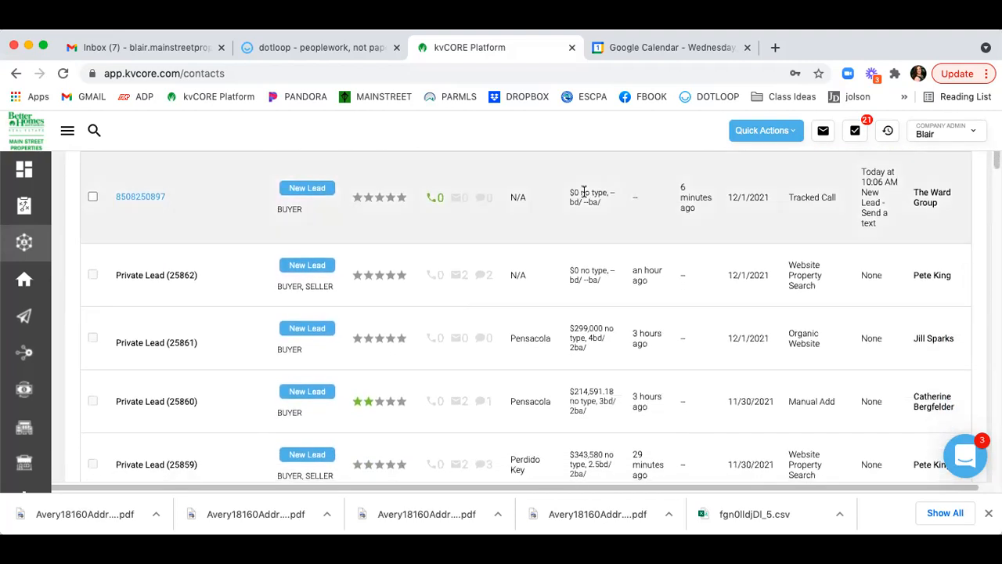
scroll(584, 194, "down", 3)
scroll(584, 191, "up", 5)
scroll(584, 198, "up", 2)
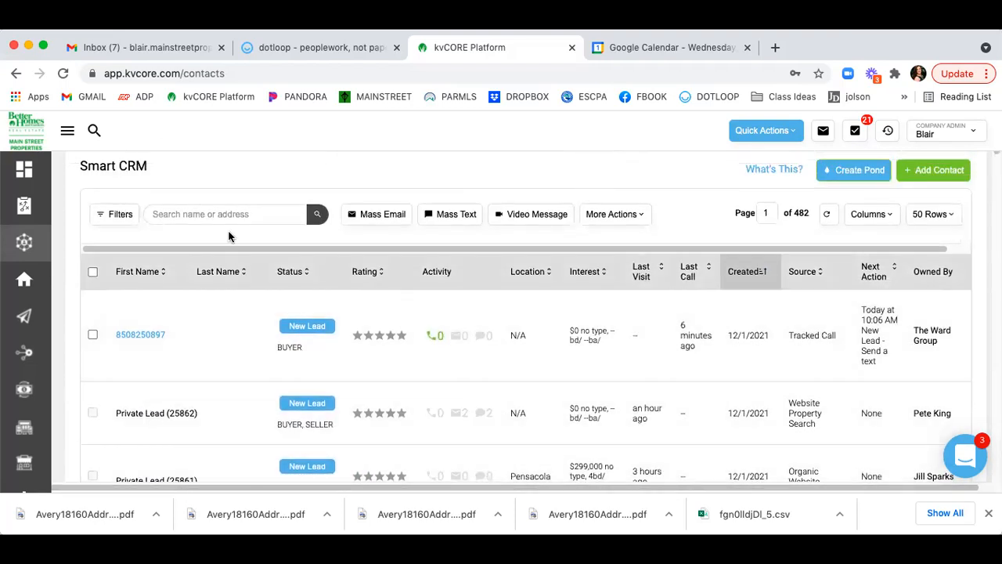
left_click(212, 211)
type("me")
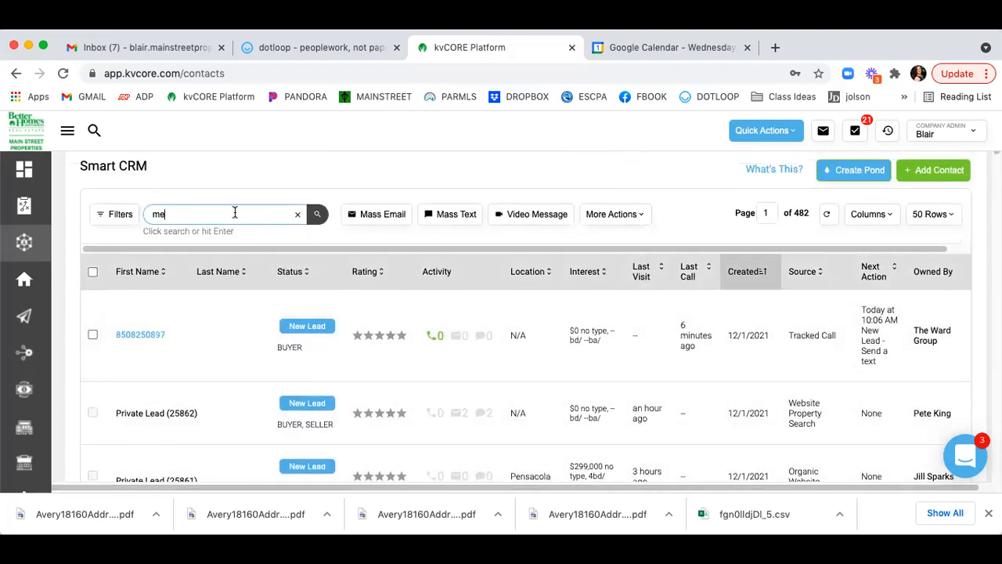
left_click(317, 214)
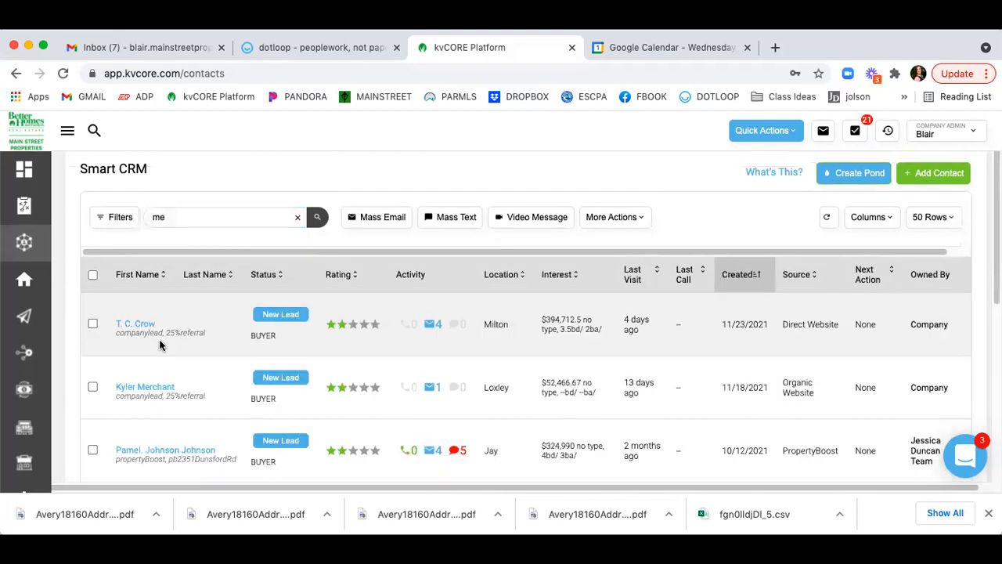
Check the Filters options, then show only the MY CONTACTS tab.
left_click(97, 223)
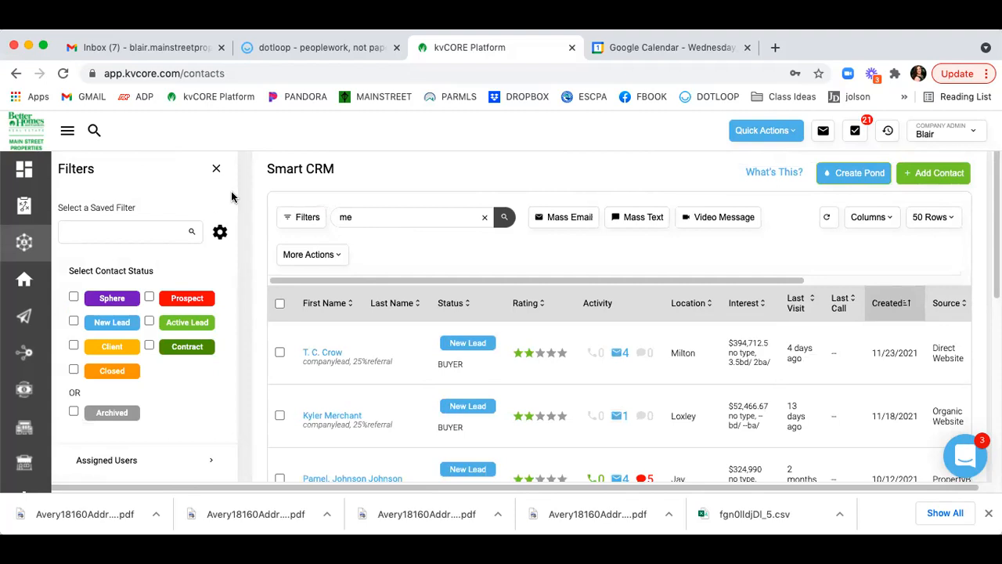
left_click(216, 242)
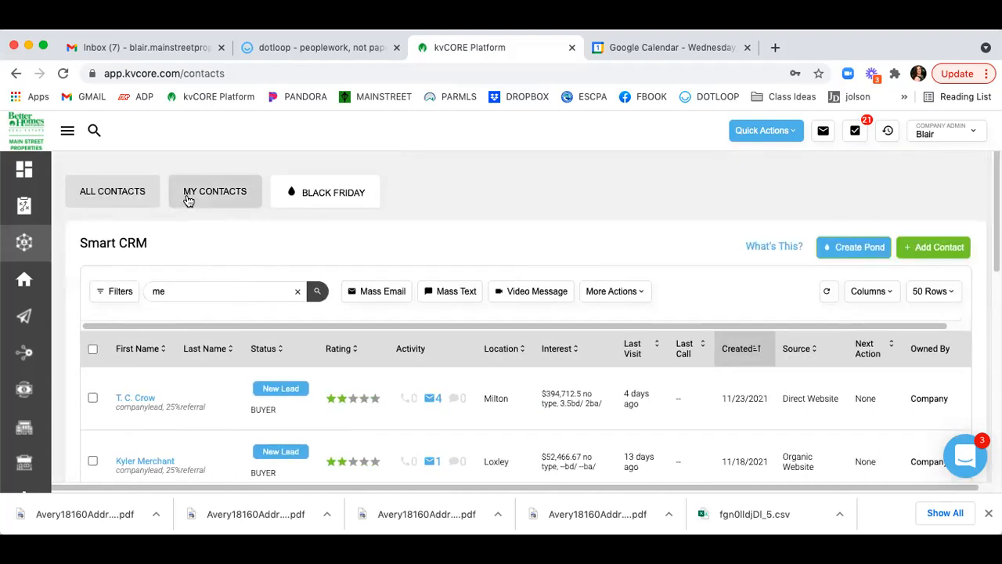
left_click(215, 192)
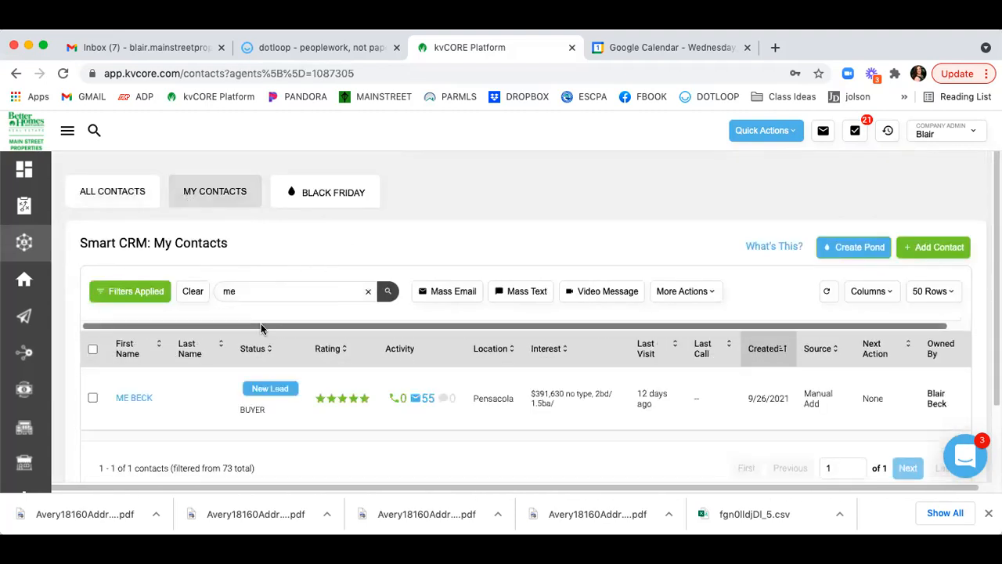
Open the single matching contact's record.
left_click(134, 399)
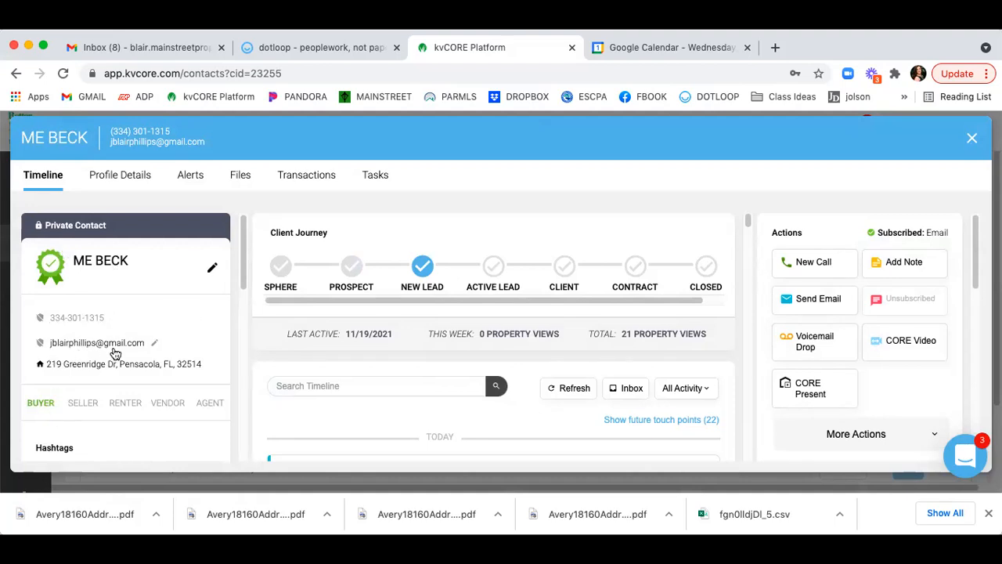
scroll(195, 363, "down", 2)
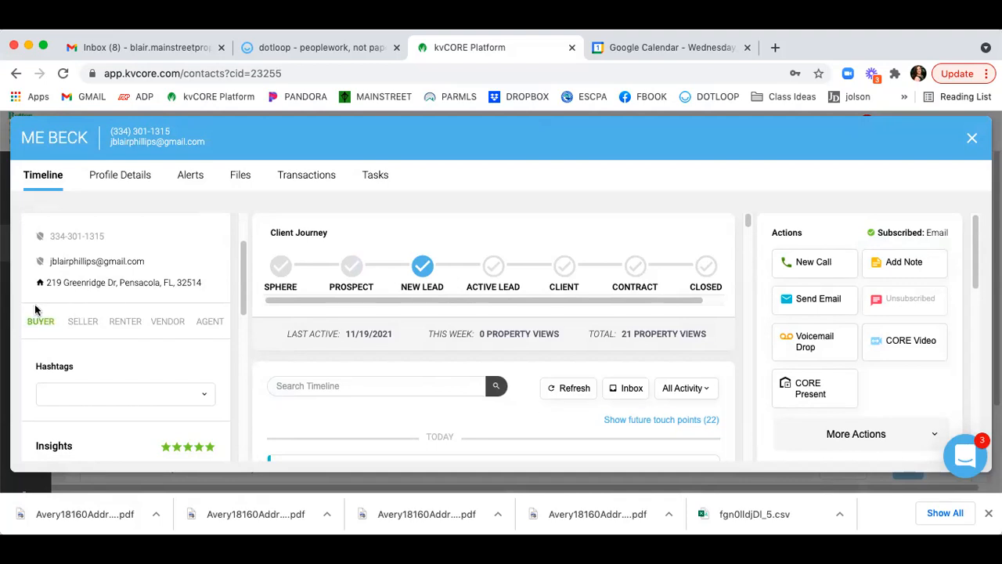
scroll(36, 298, "down", 3)
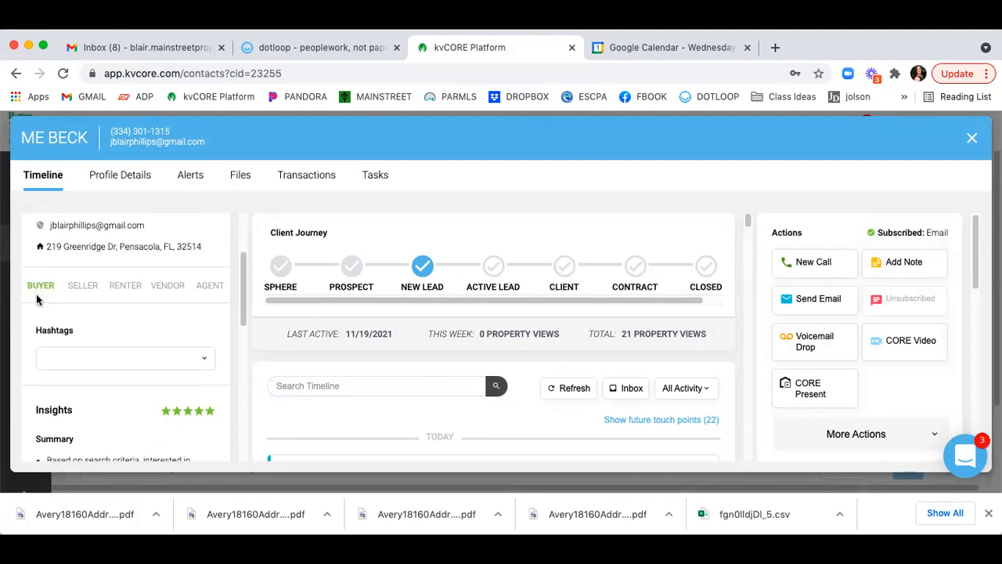
Check the contact's hashtag choices, then review Insights, Contact Validation and Owned By.
left_click(167, 335)
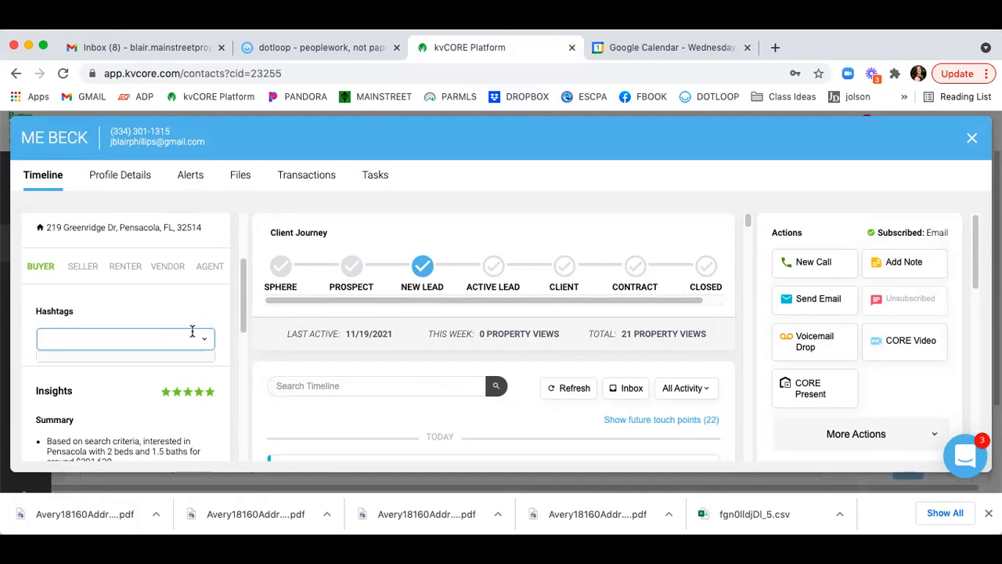
scroll(192, 332, "down", 3)
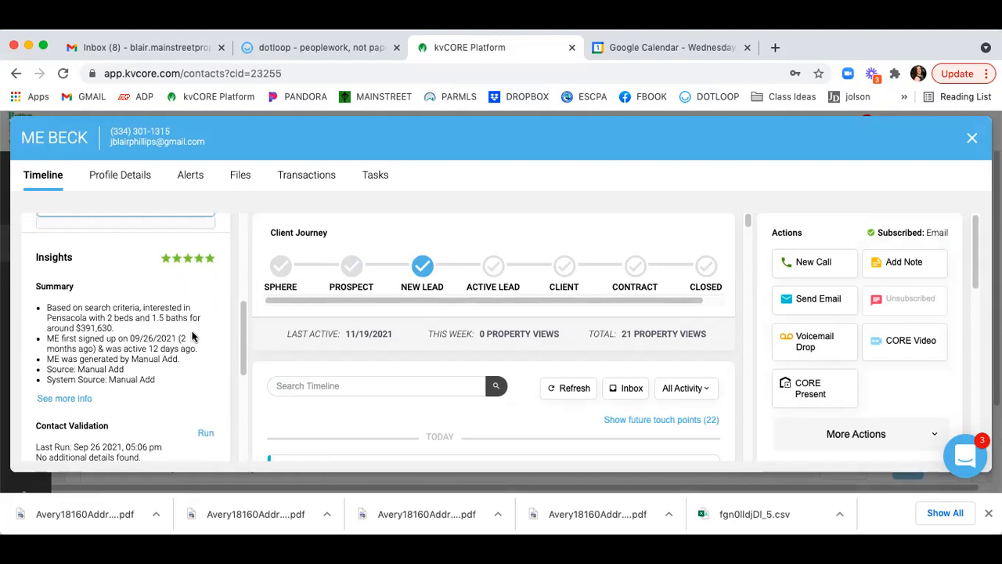
scroll(192, 337, "down", 2)
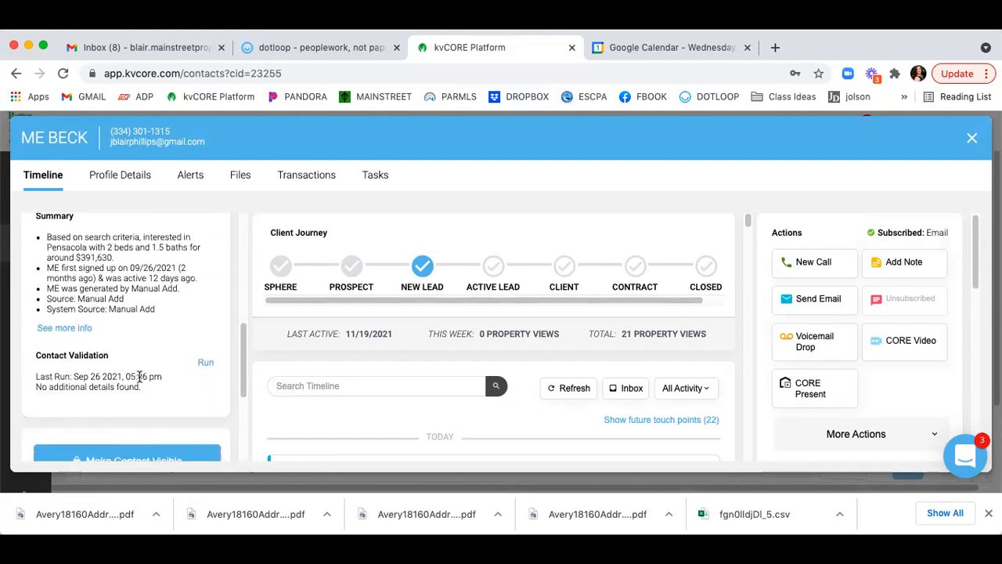
scroll(140, 379, "down", 2)
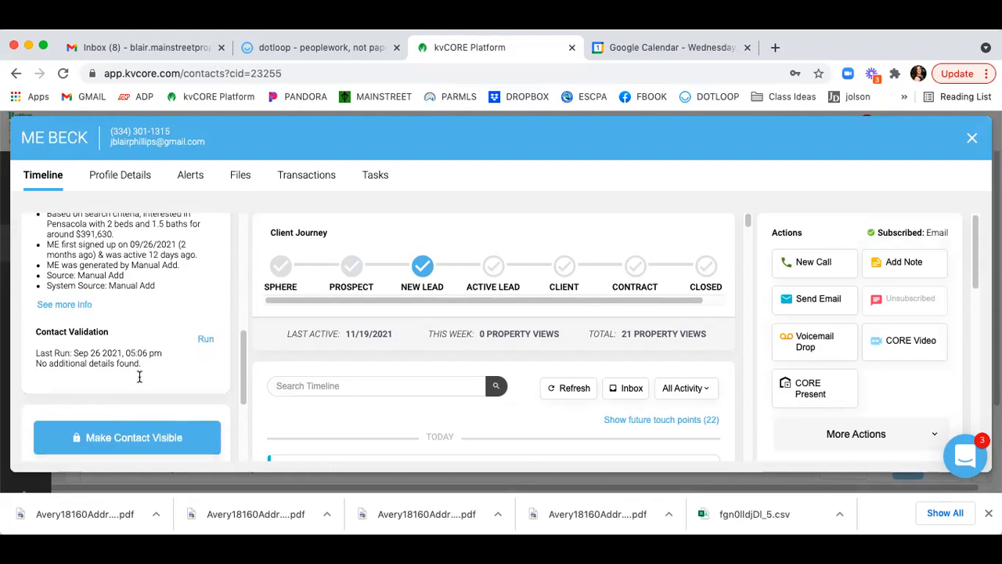
scroll(140, 381, "down", 3)
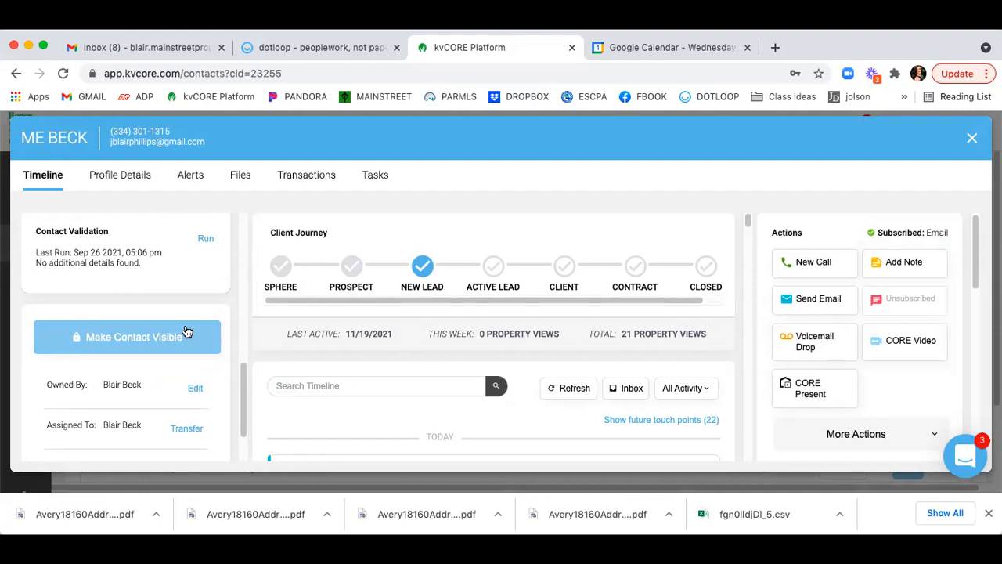
scroll(187, 331, "down", 2)
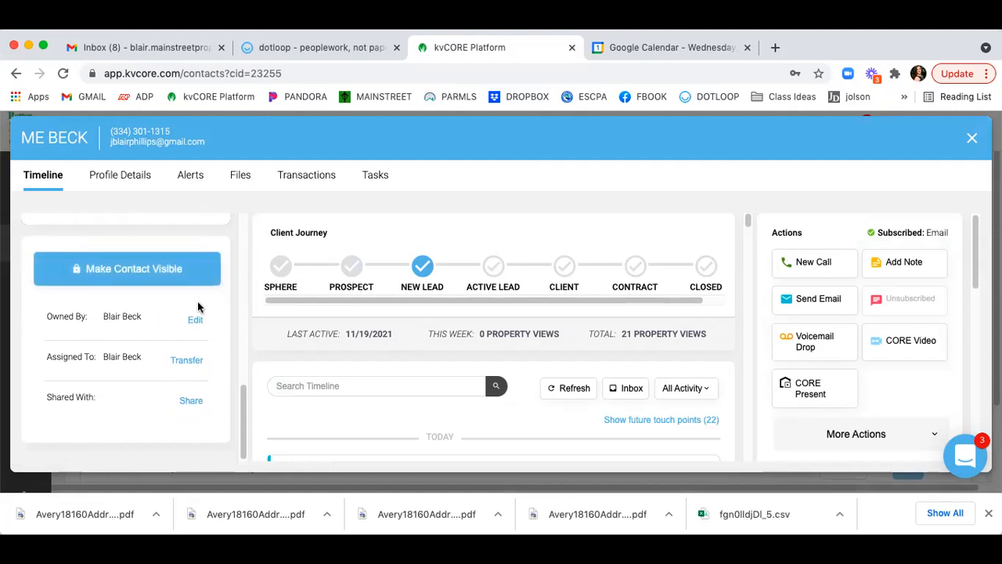
scroll(181, 283, "up", 5)
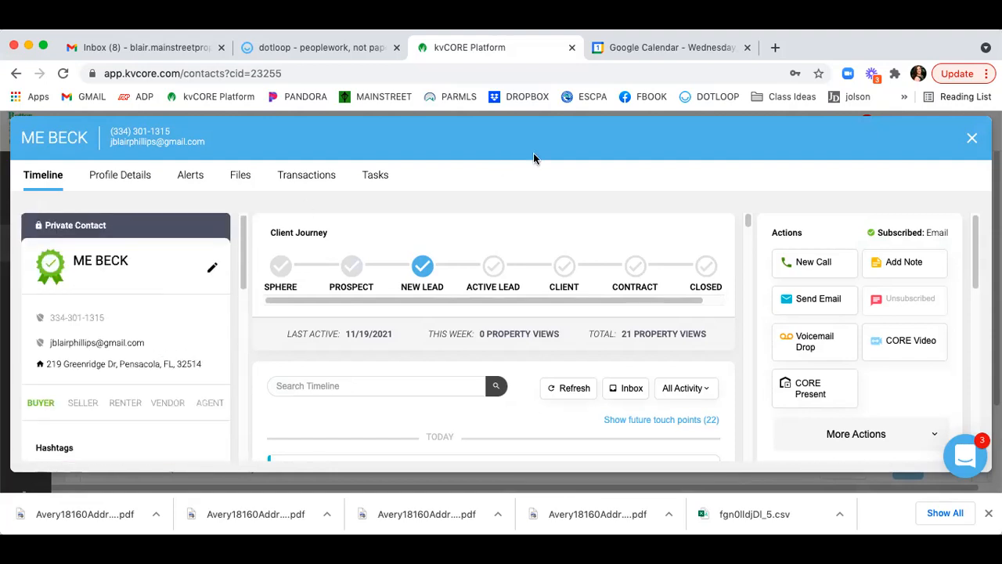
left_click(212, 271)
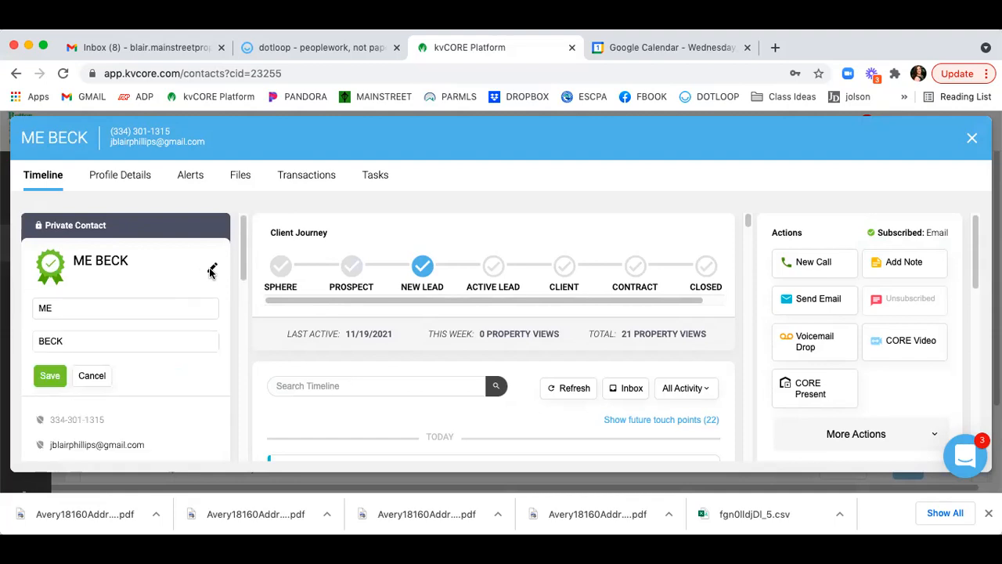
scroll(206, 292, "down", 3)
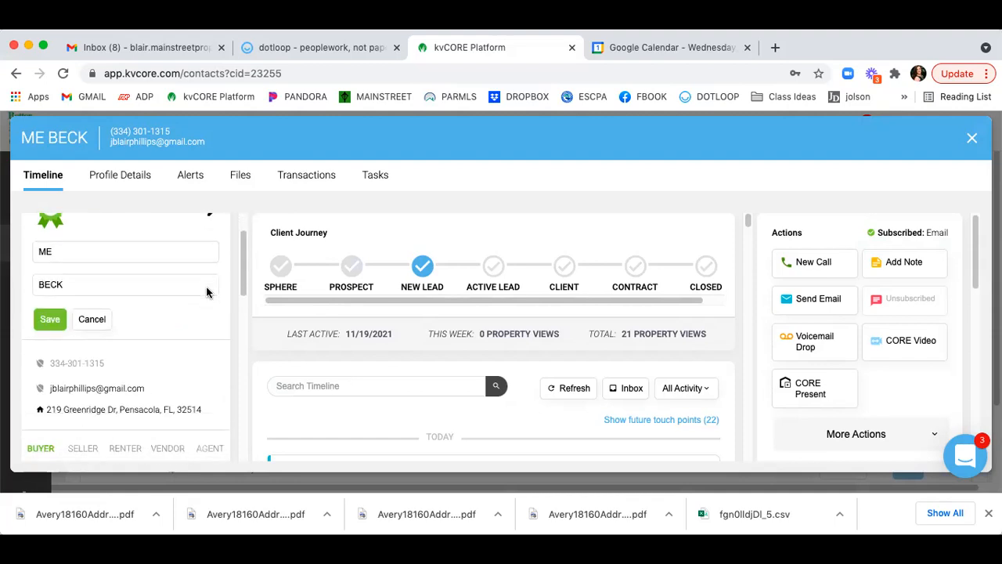
scroll(207, 292, "down", 1)
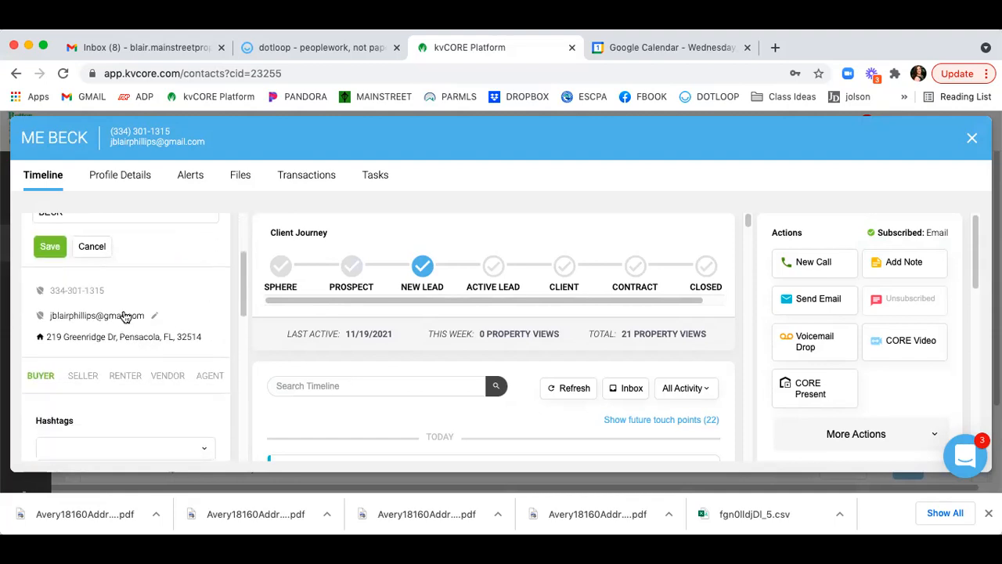
left_click(95, 251)
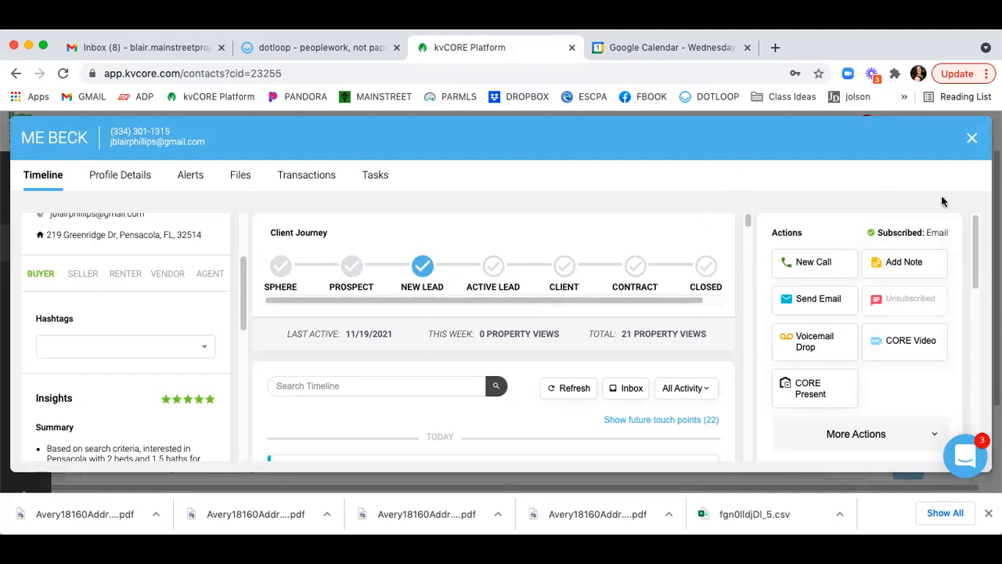
Start a call to the contact and look over the Log Call options.
left_click(822, 267)
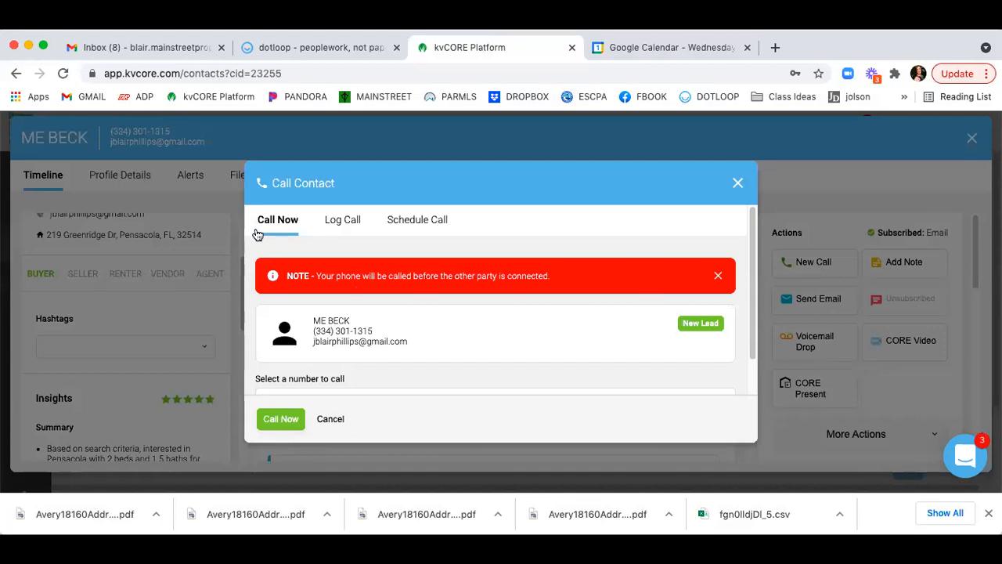
scroll(516, 323, "down", 3)
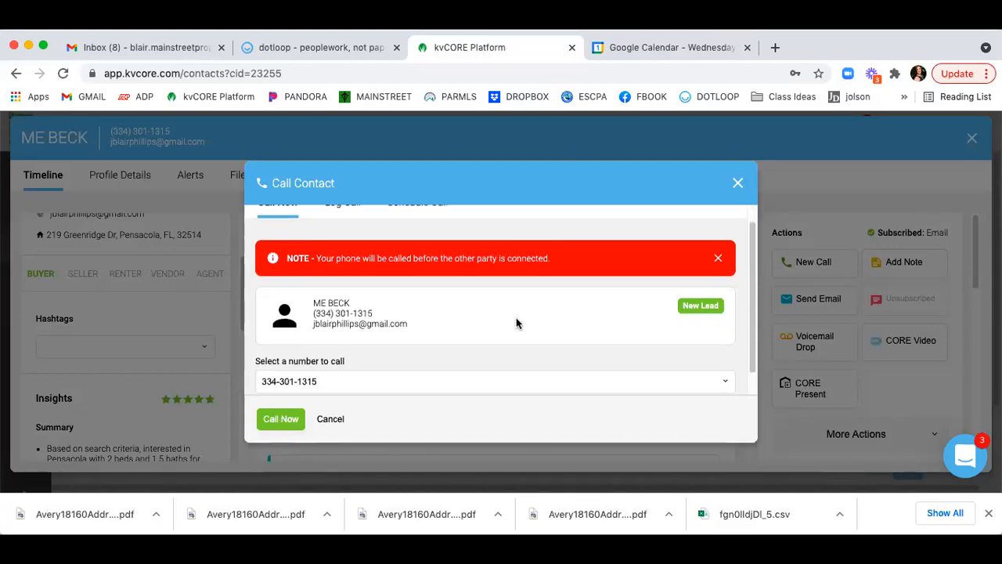
scroll(516, 323, "up", 3)
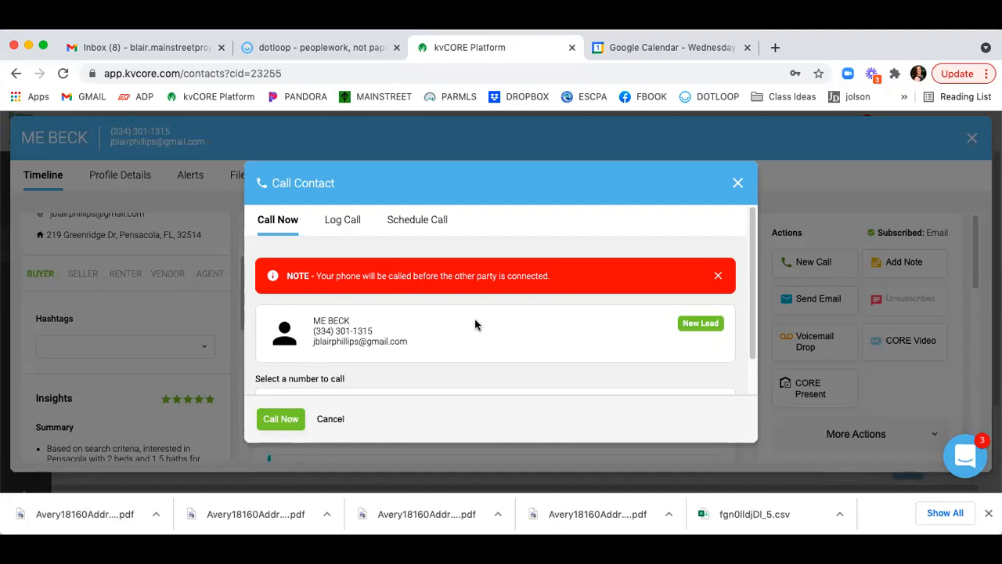
left_click(341, 224)
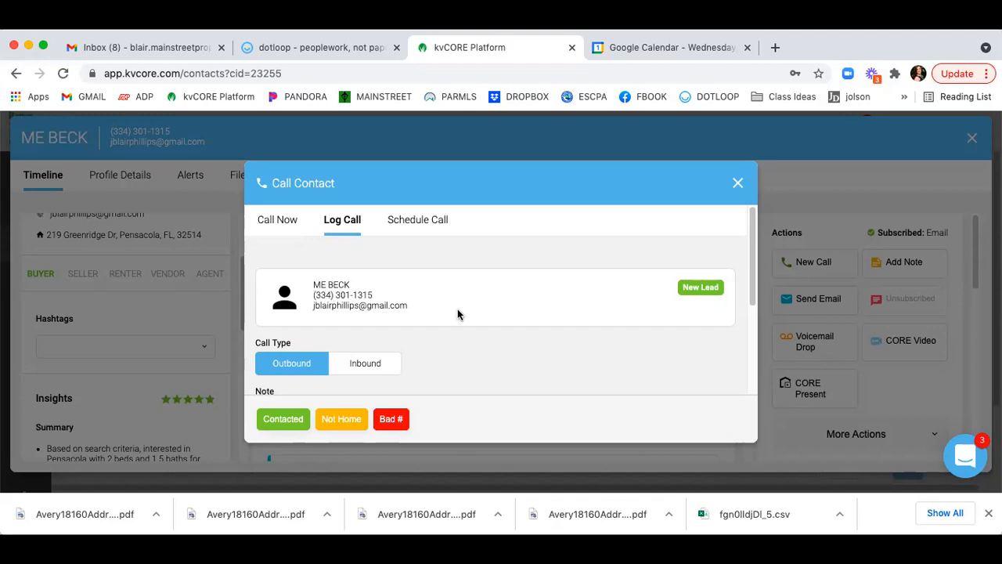
scroll(458, 314, "down", 4)
scroll(458, 314, "up", 2)
scroll(458, 314, "up", 2)
Look over the Schedule Call options, return to Call Now, and close the call window.
left_click(420, 225)
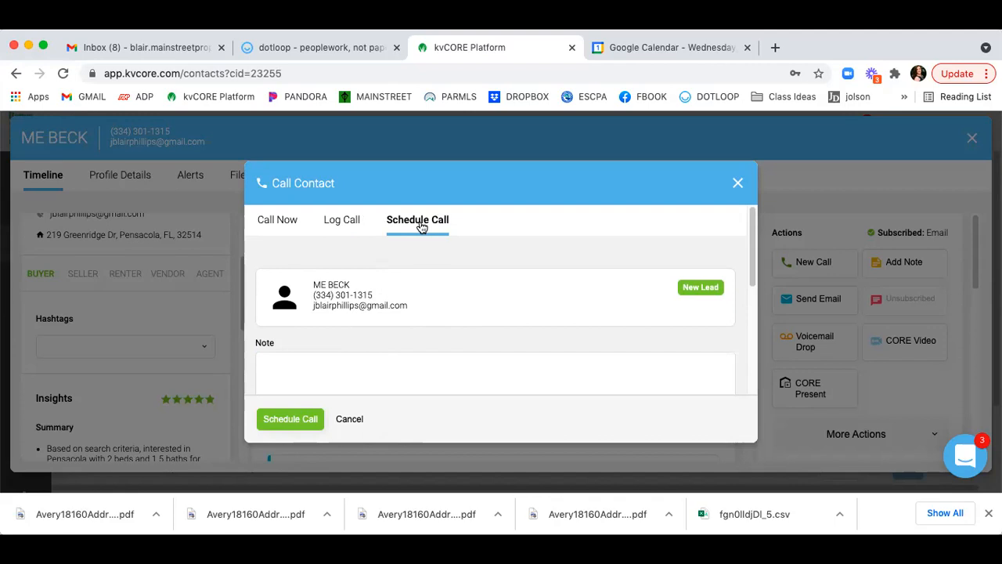
scroll(430, 259, "down", 5)
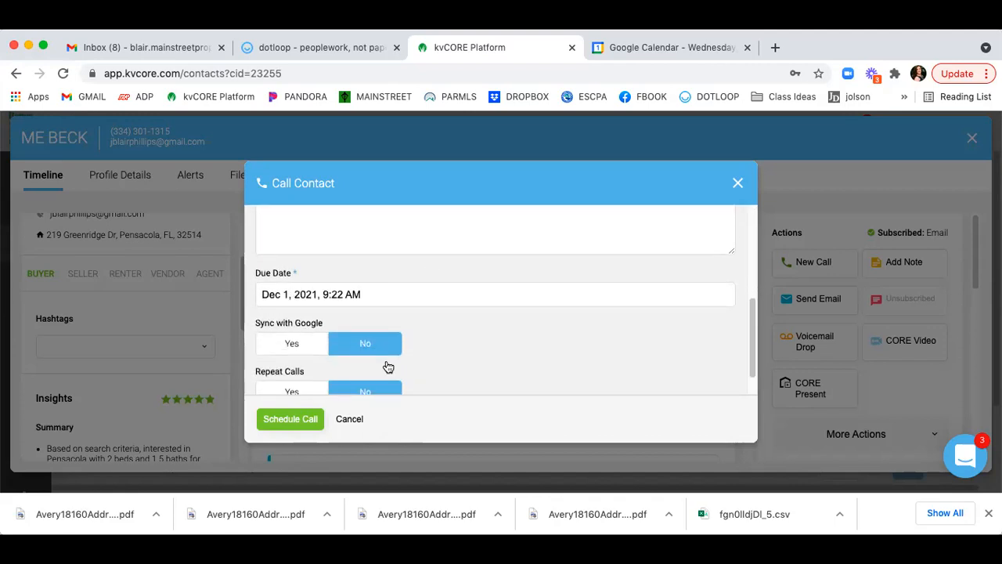
scroll(395, 283, "down", 1)
scroll(395, 284, "up", 5)
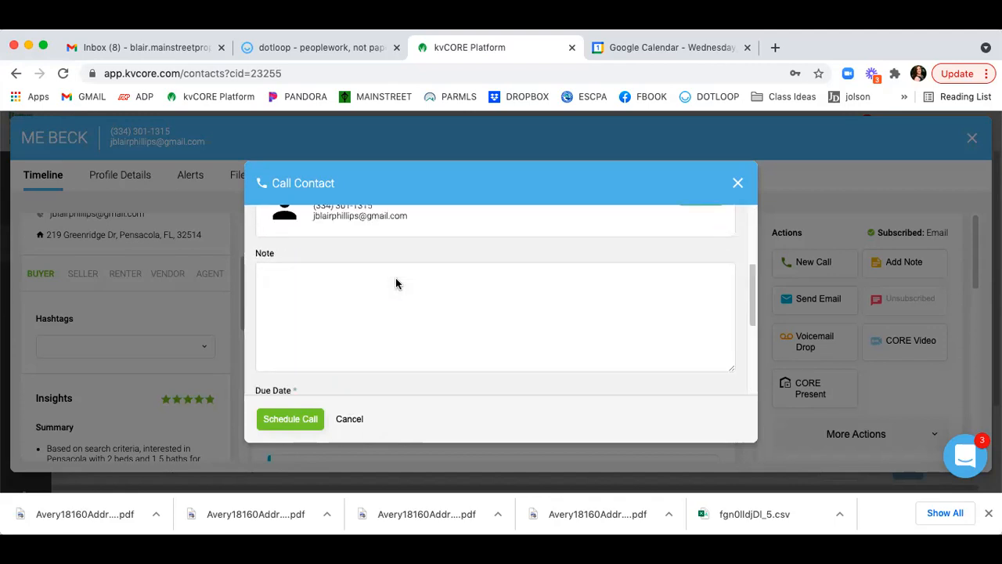
scroll(396, 284, "up", 3)
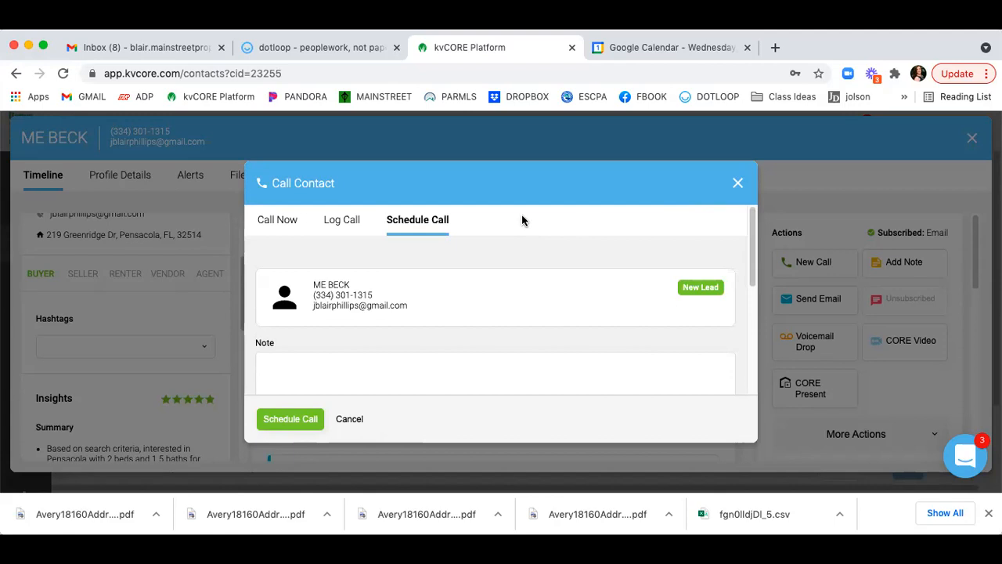
left_click(282, 227)
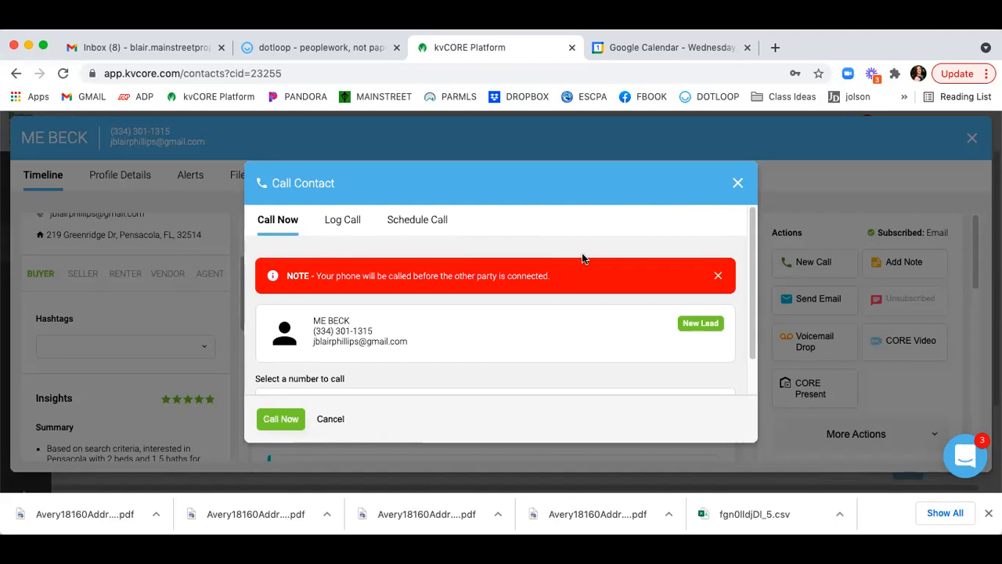
scroll(581, 259, "down", 2)
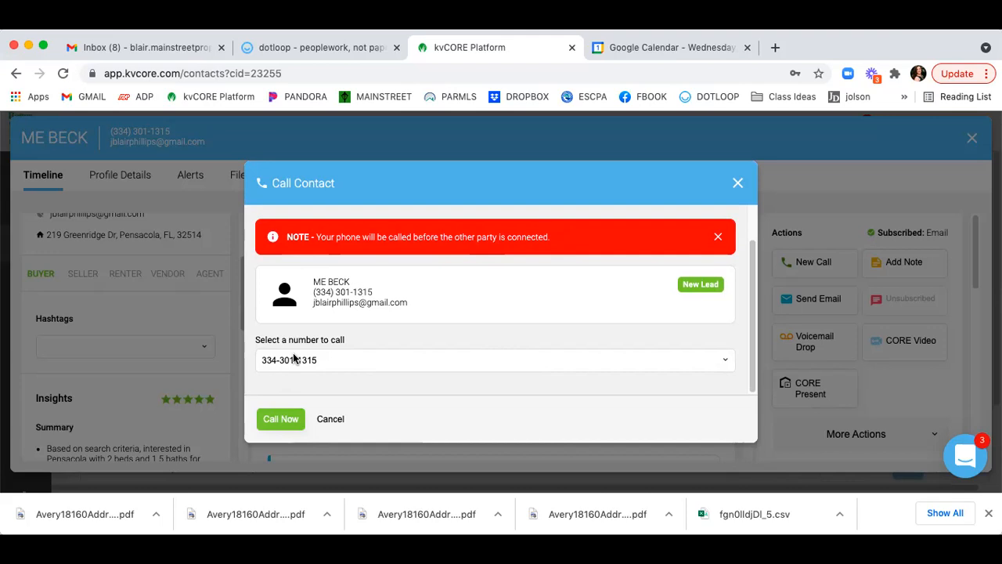
scroll(383, 252, "up", 1)
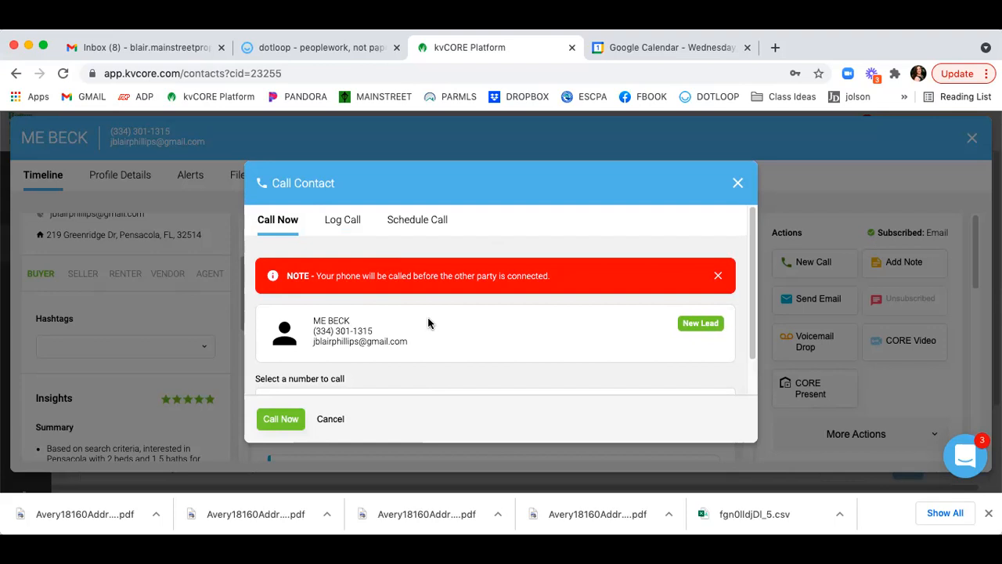
left_click(738, 185)
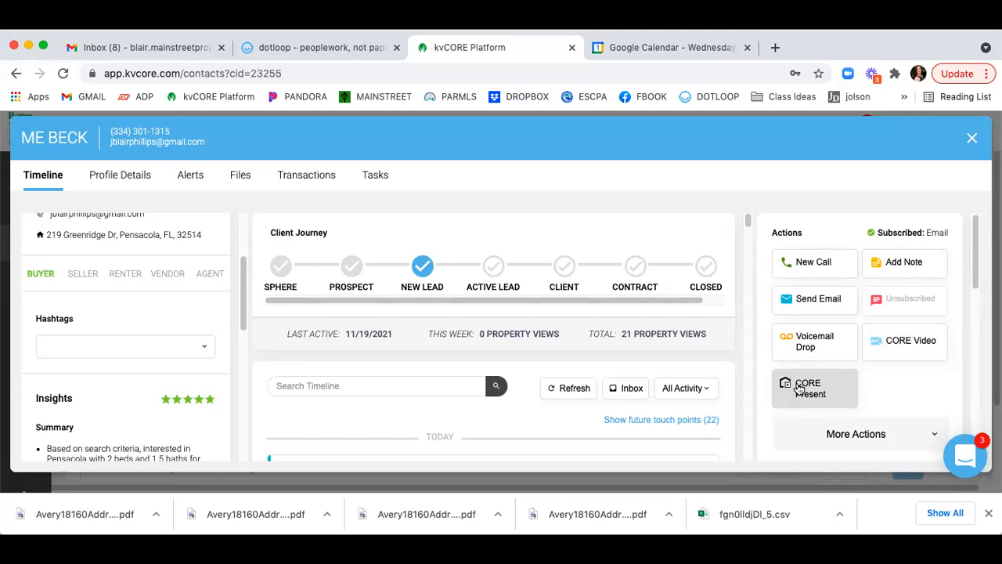
Add a note pinned to top: married with 3 kids, likes winter skiing, wine and chocolate.
left_click(908, 263)
left_click(635, 346)
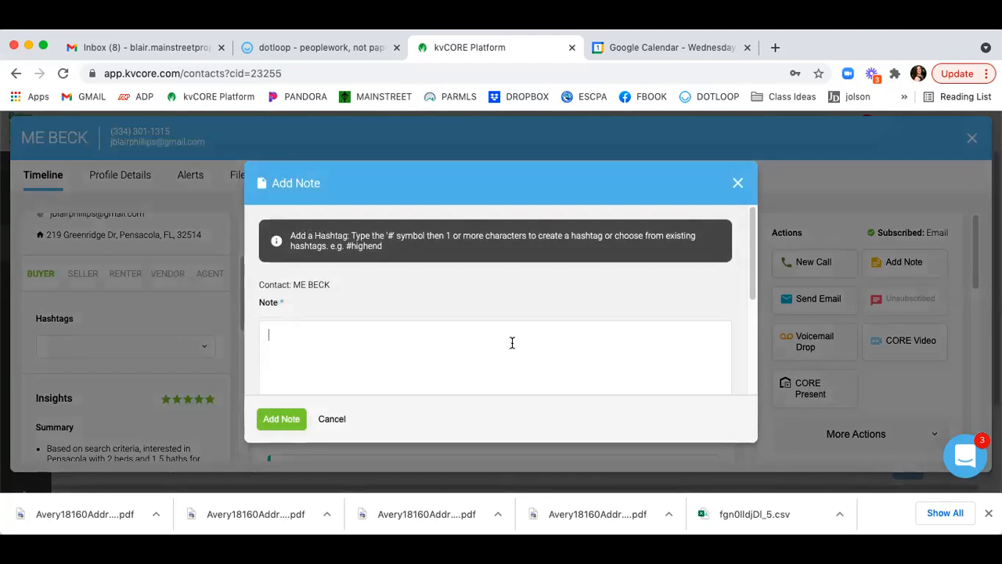
scroll(512, 343, "down", 2)
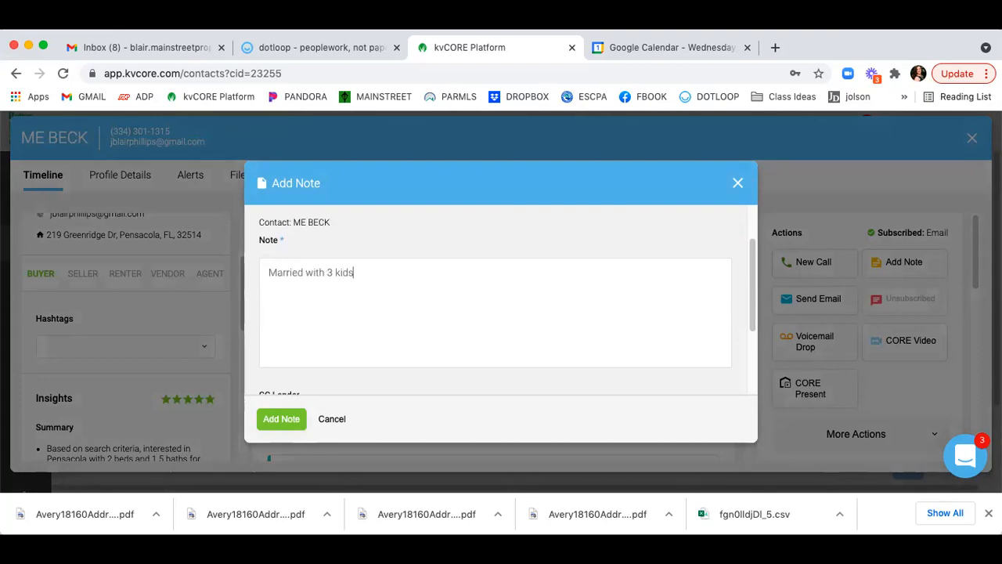
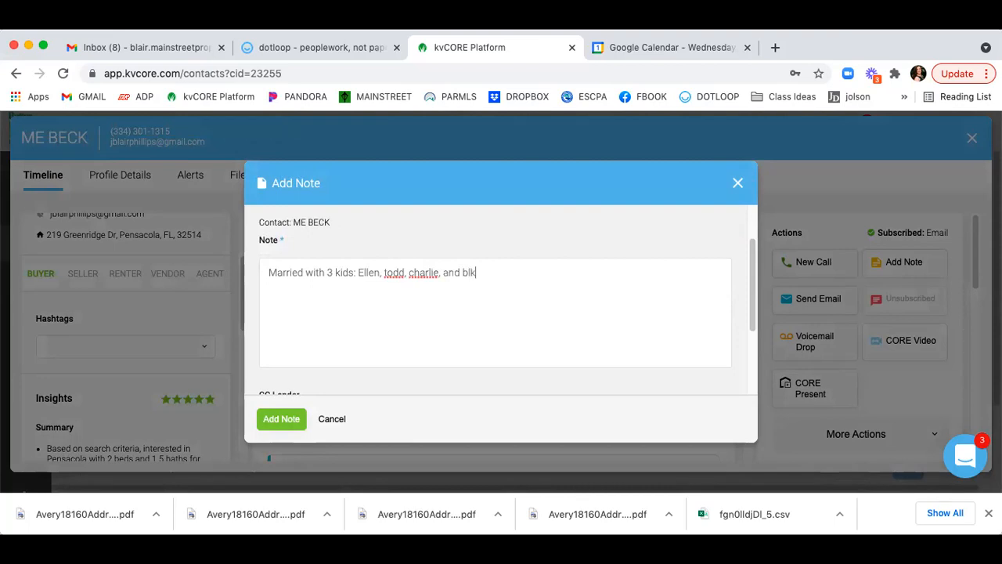
key("BackSpace")
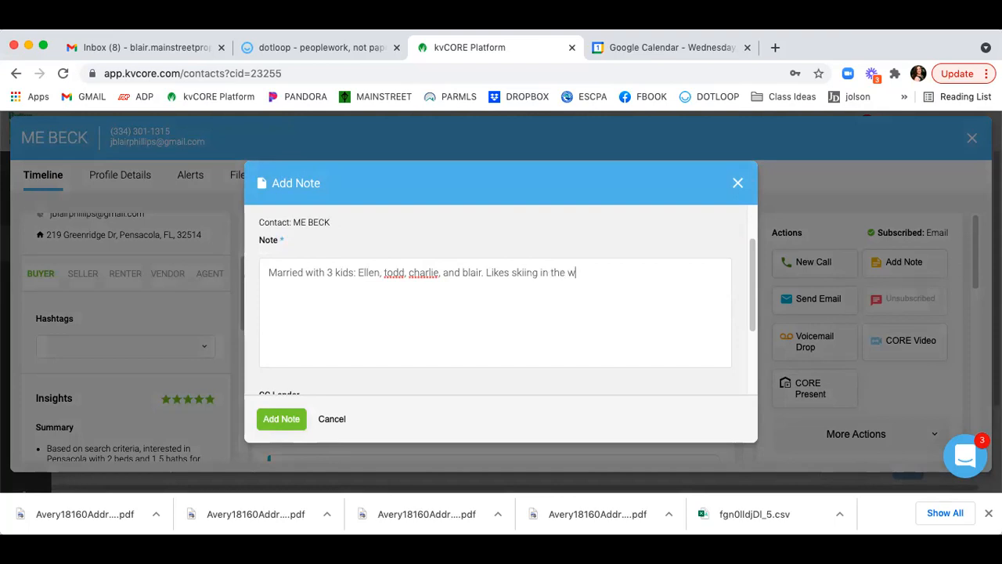
key("BackSpace")
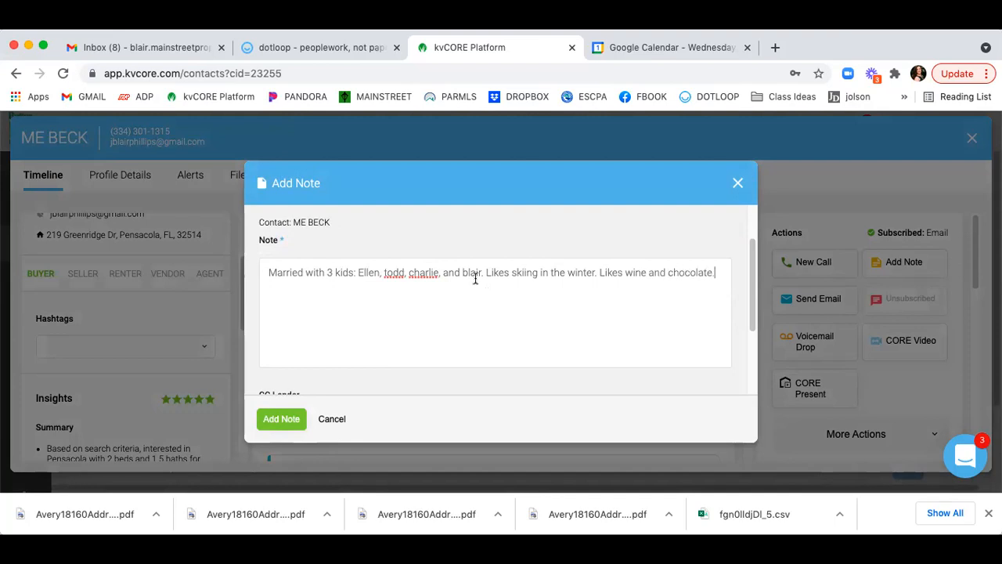
scroll(474, 283, "down", 3)
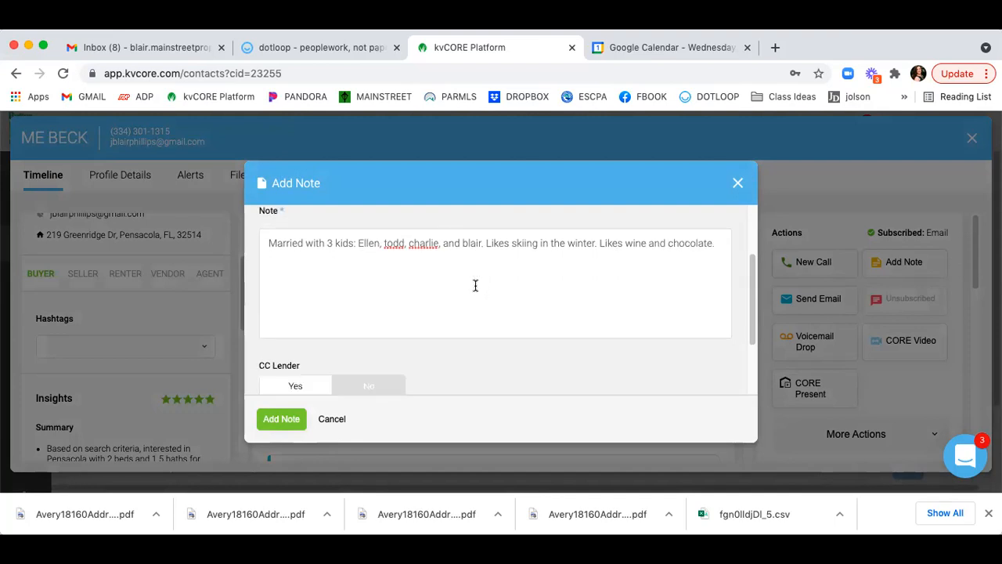
scroll(472, 306, "up", 3)
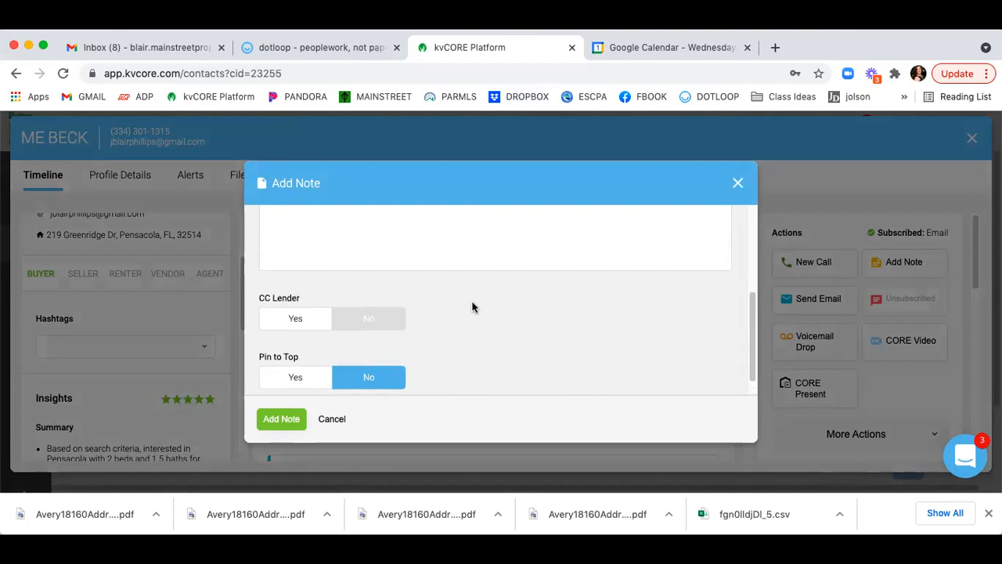
scroll(451, 303, "down", 3)
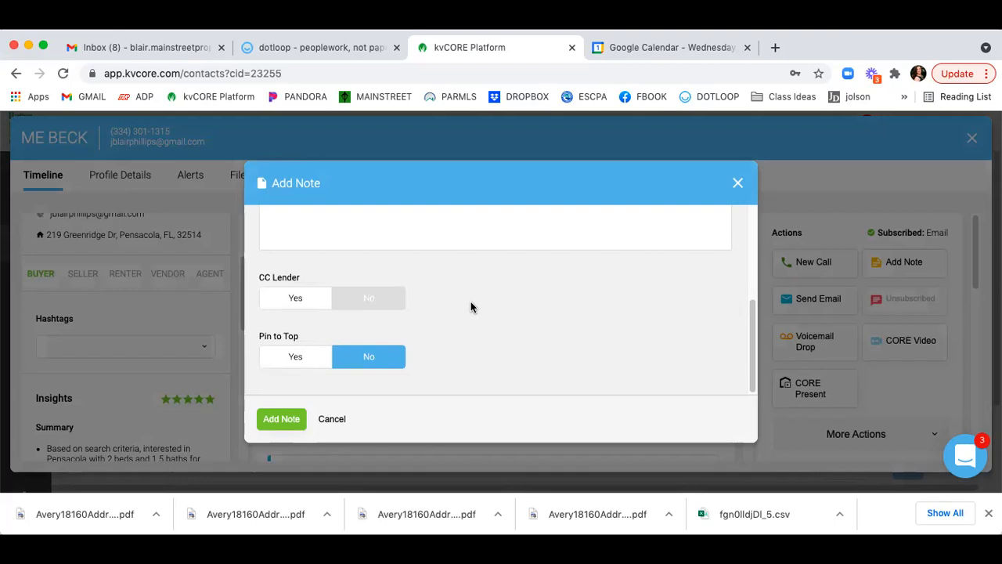
left_click(294, 358)
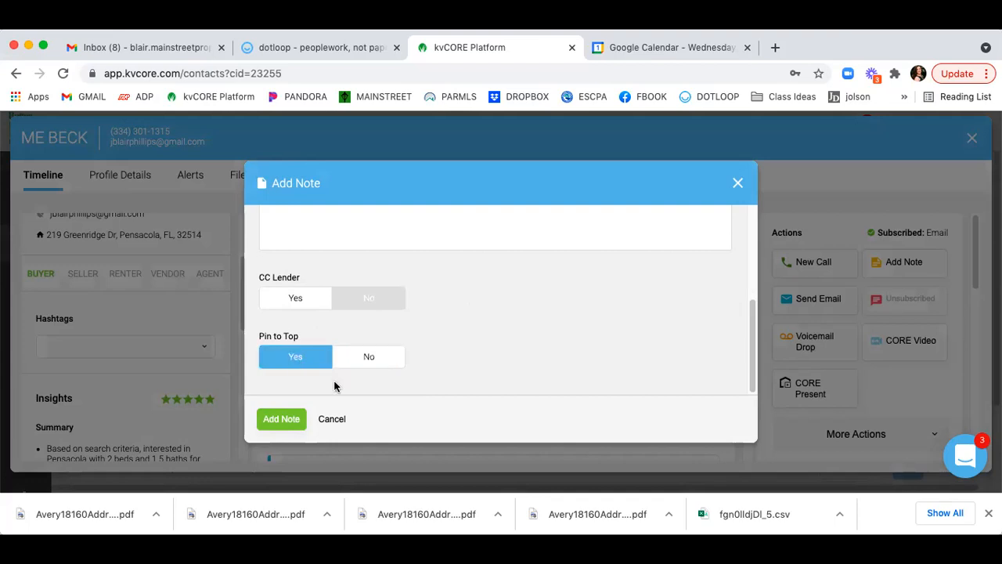
left_click(270, 420)
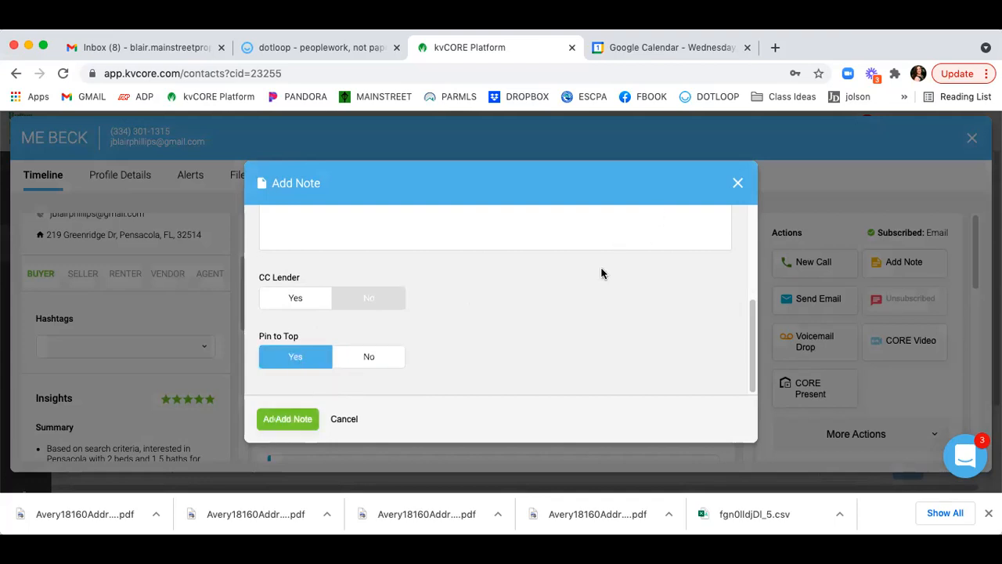
scroll(385, 294, "down", 2)
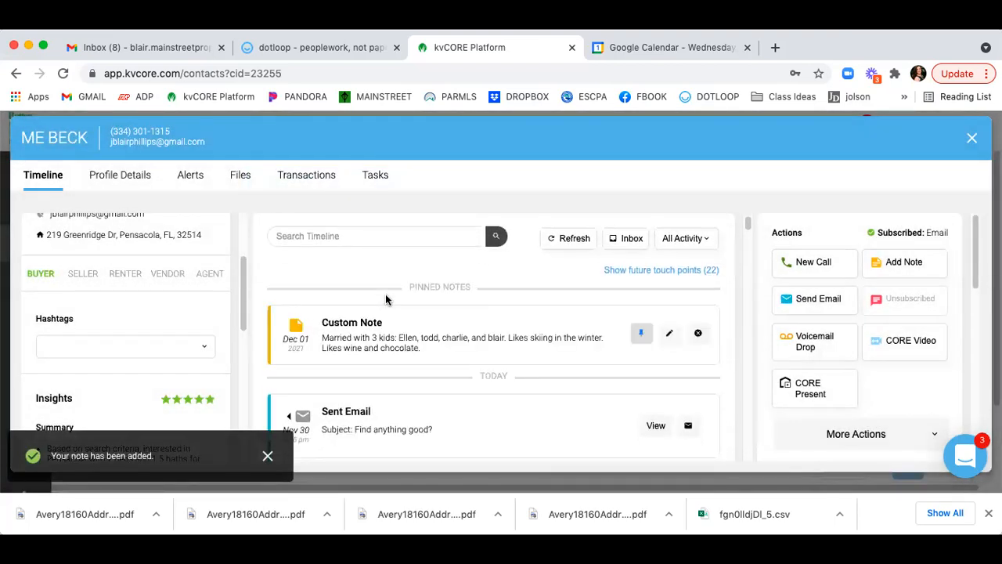
scroll(311, 349, "up", 2)
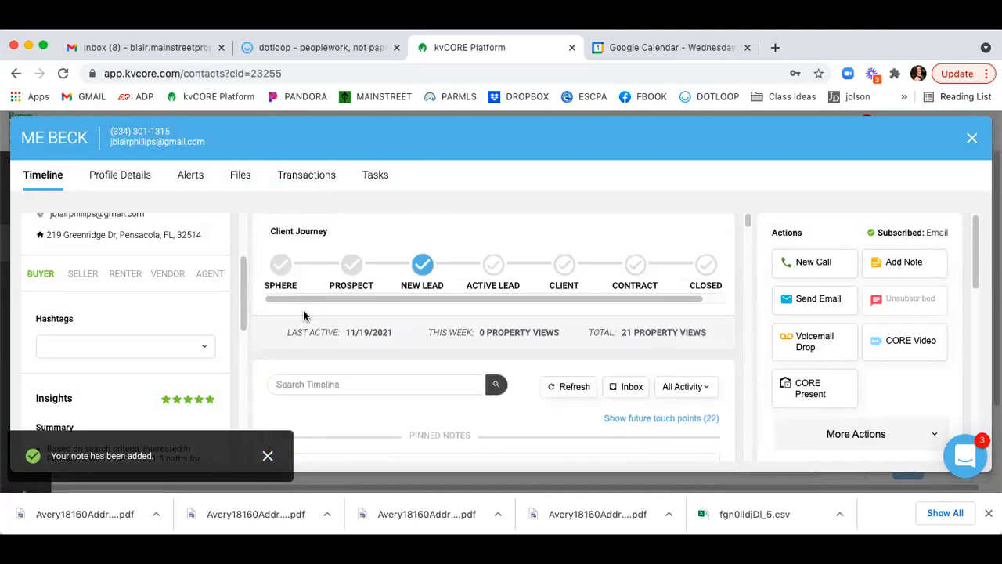
scroll(373, 349, "down", 2)
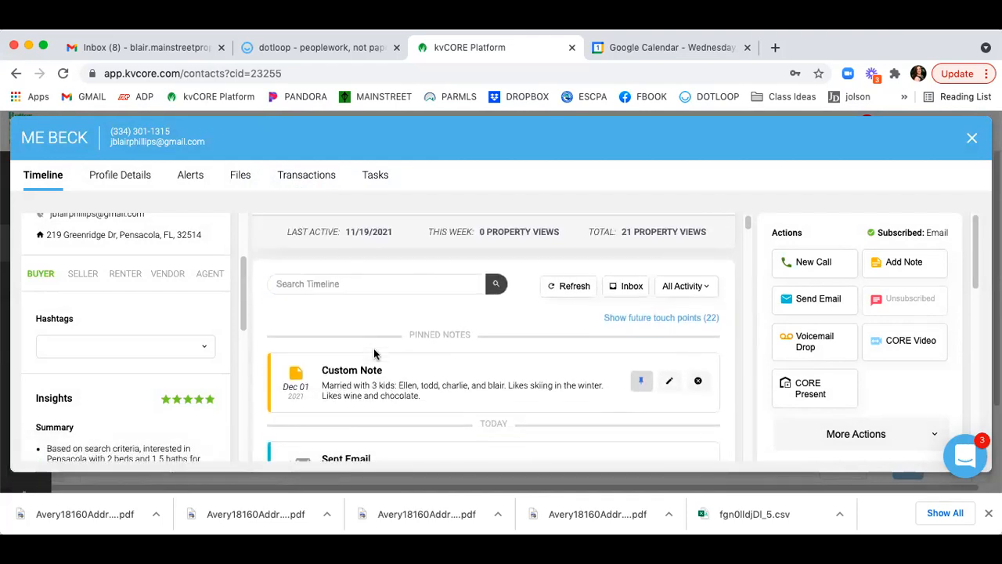
scroll(343, 313, "down", 1)
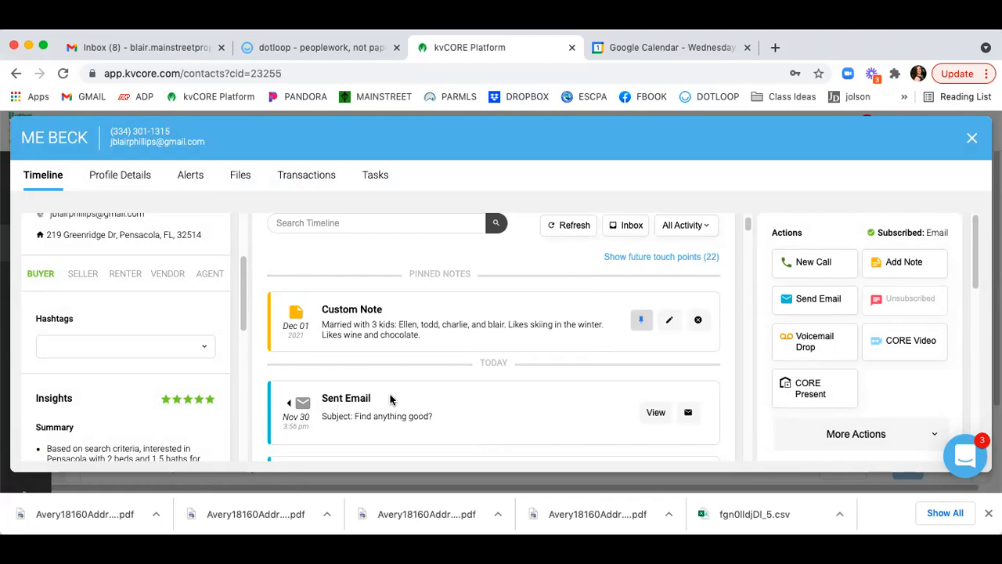
scroll(390, 399, "down", 7)
scroll(390, 399, "up", 6)
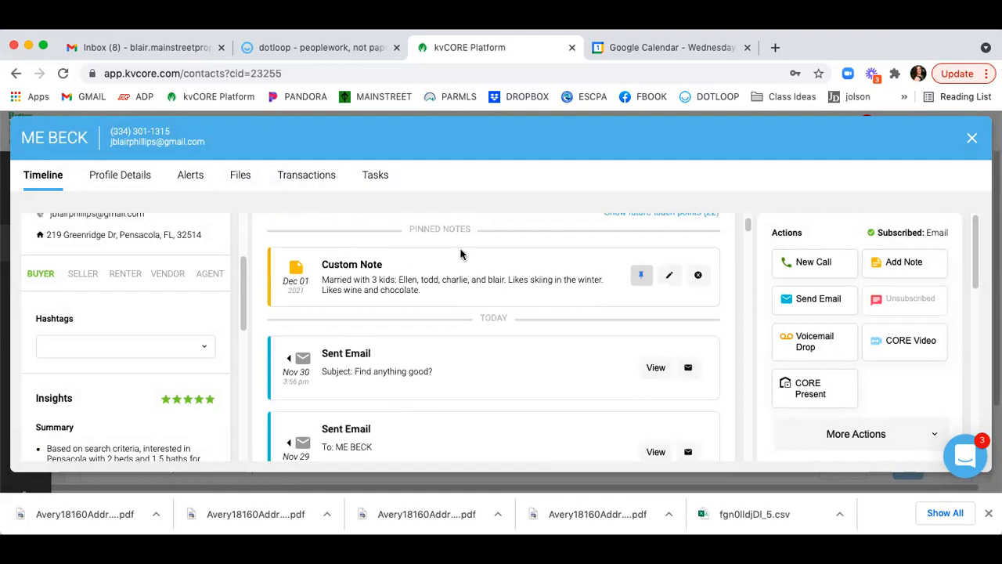
scroll(422, 255, "up", 1)
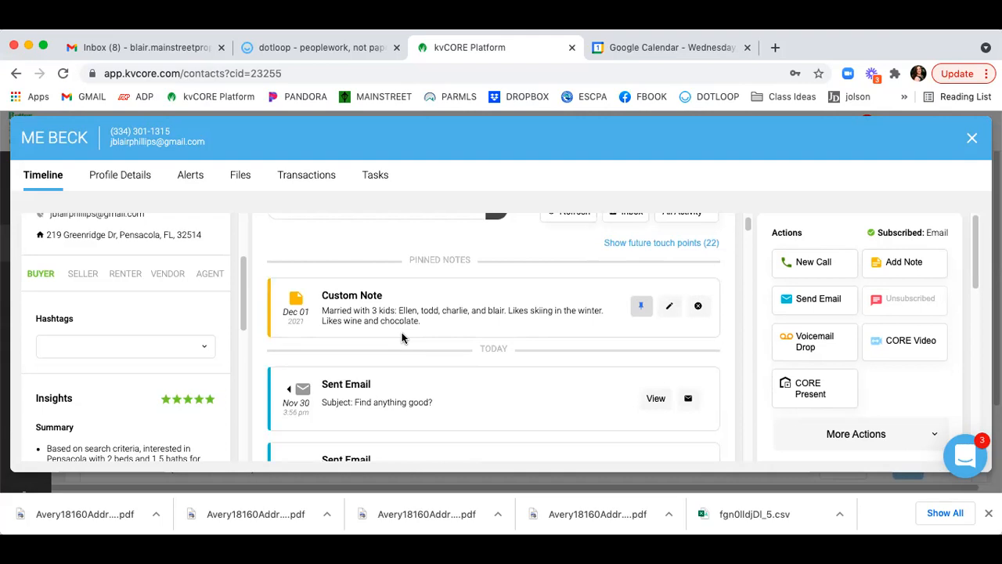
scroll(403, 316, "up", 2)
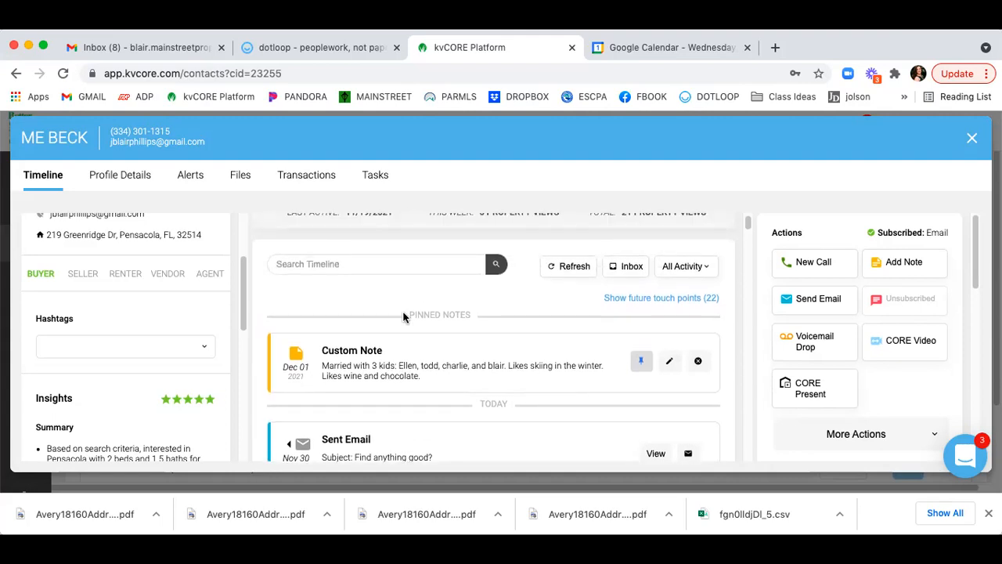
scroll(403, 316, "up", 1)
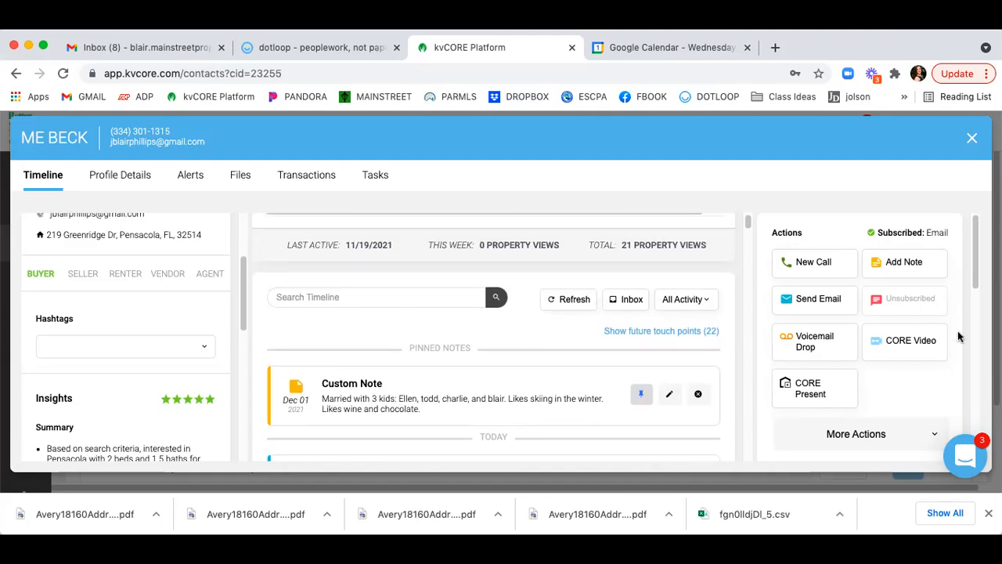
scroll(906, 334, "down", 4)
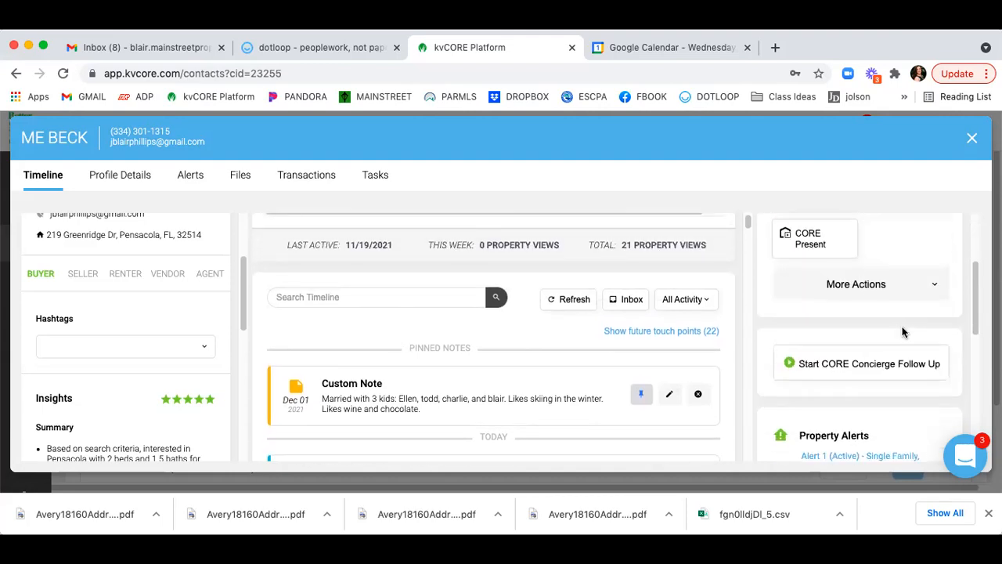
left_click(887, 295)
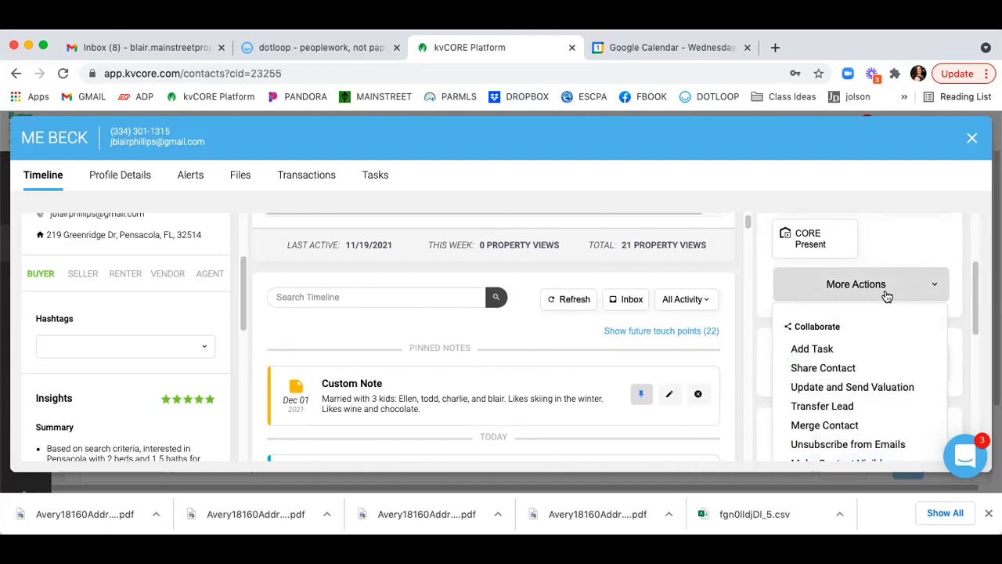
scroll(885, 290, "down", 1)
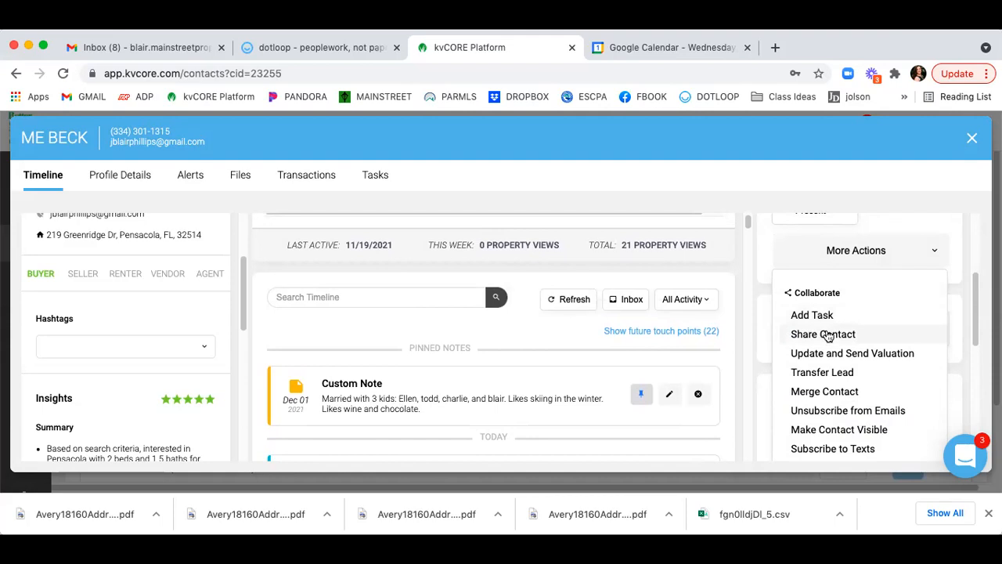
scroll(827, 336, "down", 2)
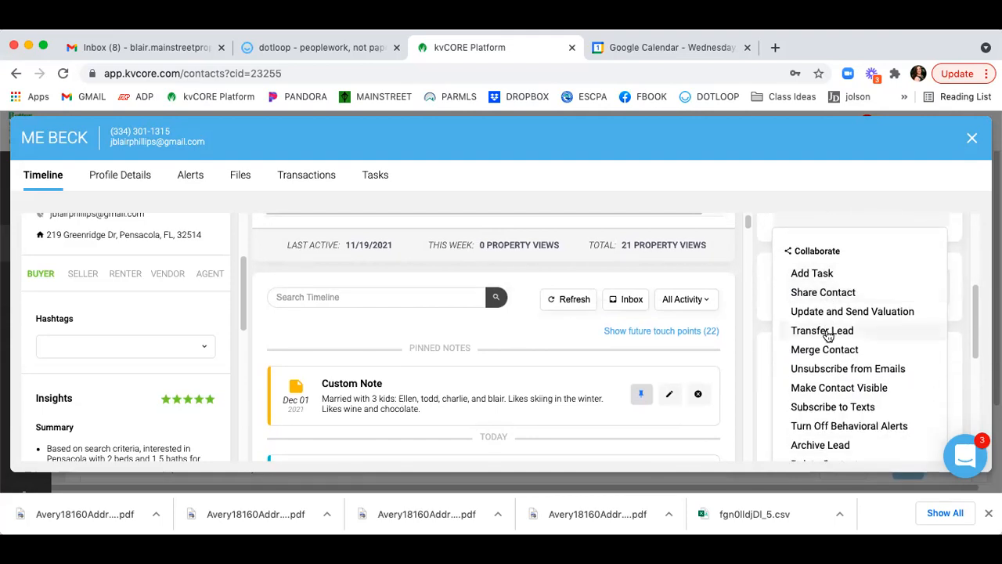
scroll(843, 335, "down", 1)
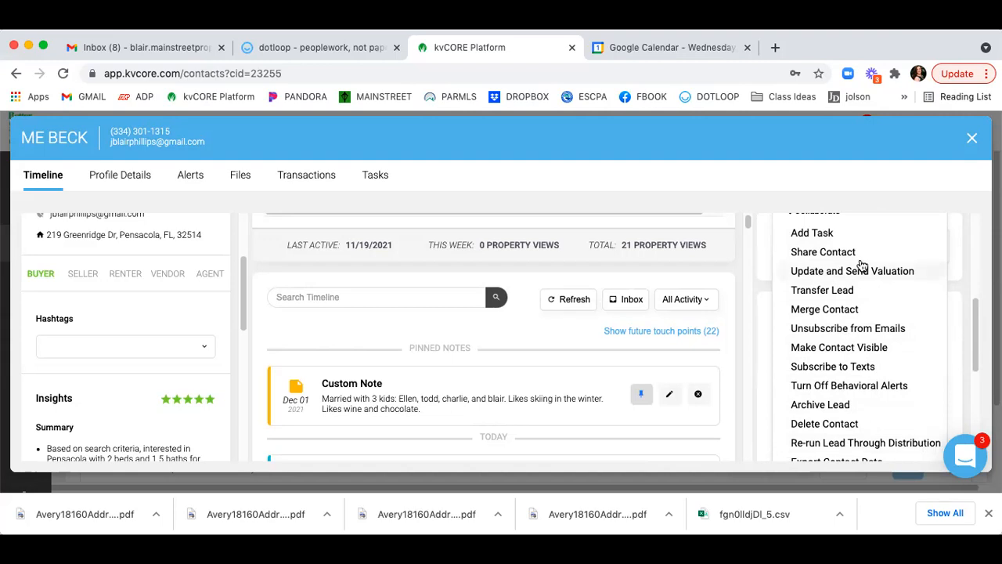
scroll(862, 266, "down", 3)
scroll(862, 266, "down", 3)
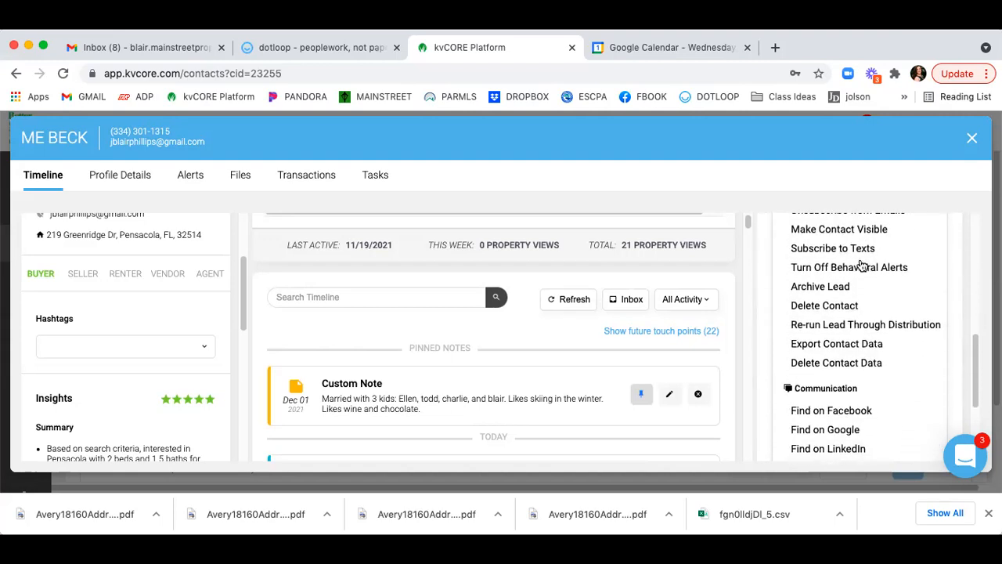
scroll(862, 267, "down", 1)
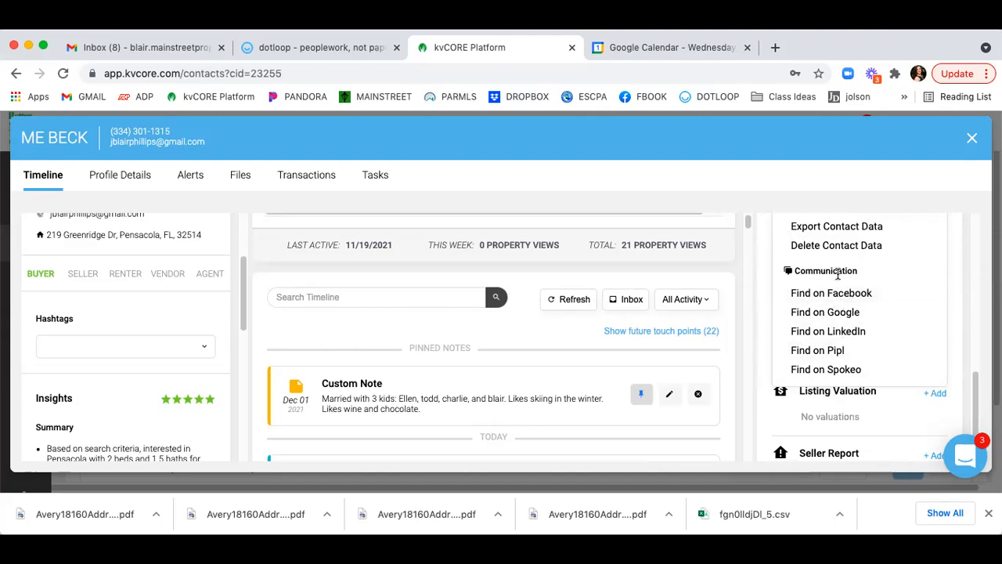
scroll(837, 252, "up", 5)
scroll(837, 252, "up", 3)
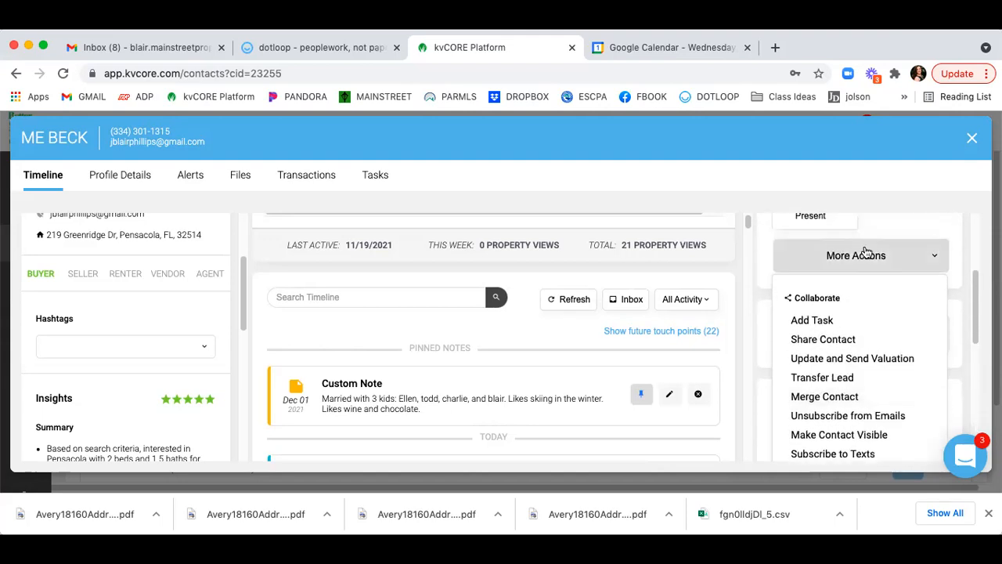
left_click(893, 257)
scroll(885, 313, "down", 3)
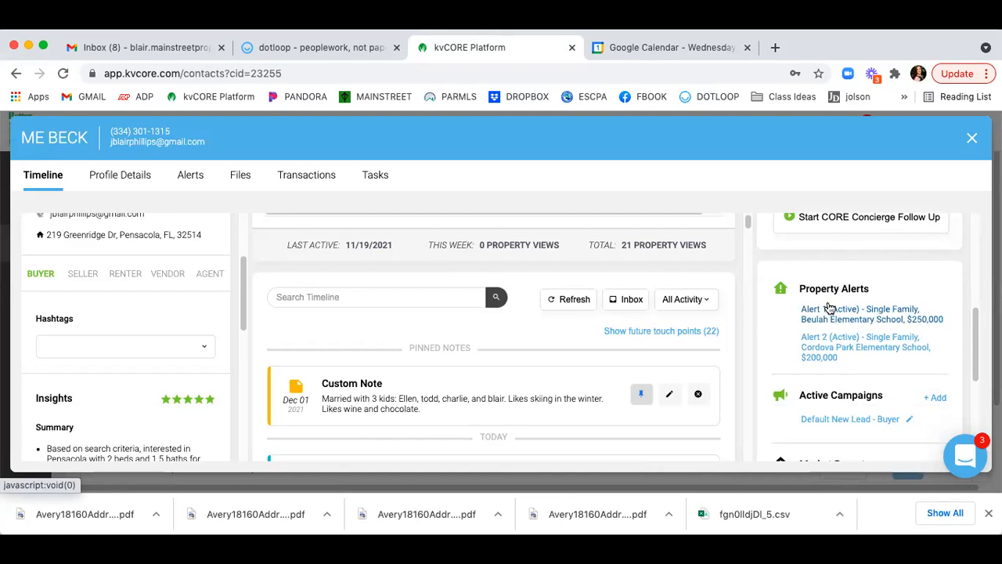
scroll(829, 307, "down", 3)
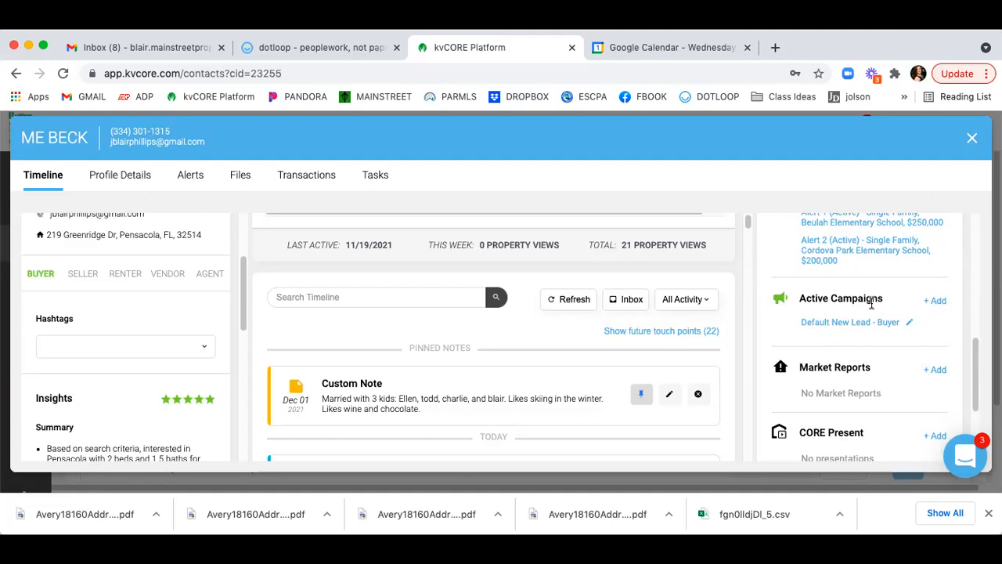
scroll(869, 306, "down", 1)
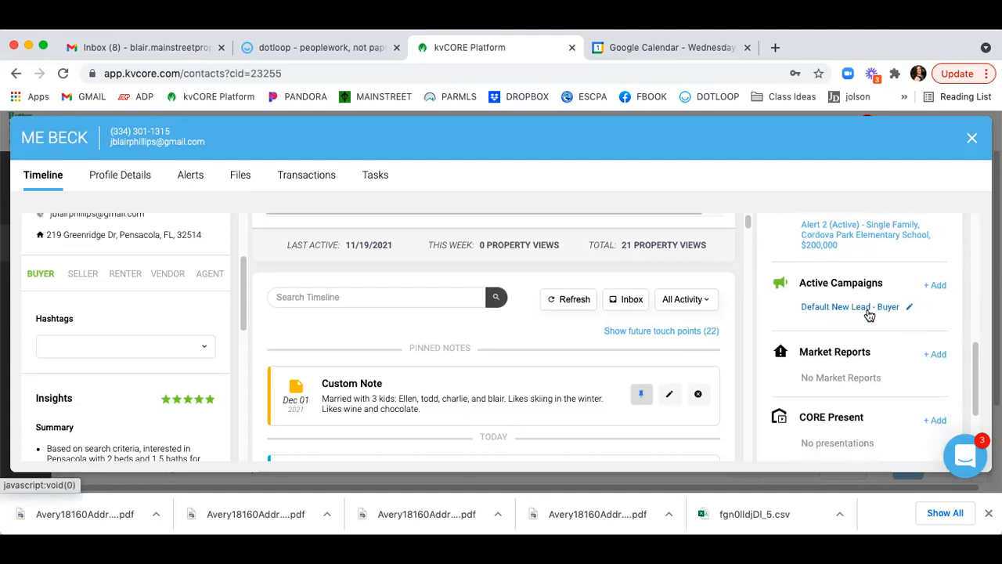
scroll(923, 333, "down", 1)
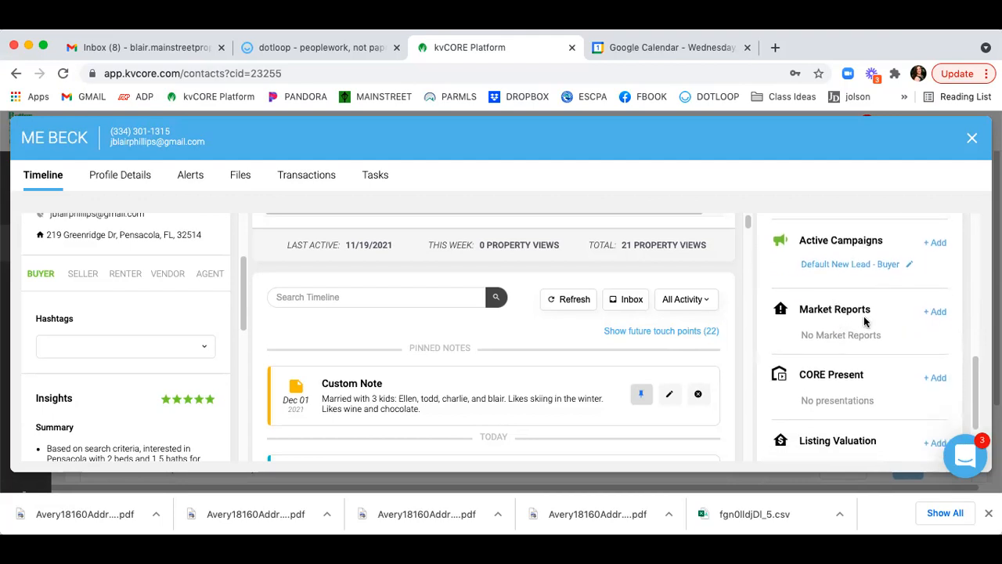
left_click(936, 312)
Add a market report for zip 32514, FL sent every 7 days, then start a property valuation.
scroll(899, 292, "down", 1)
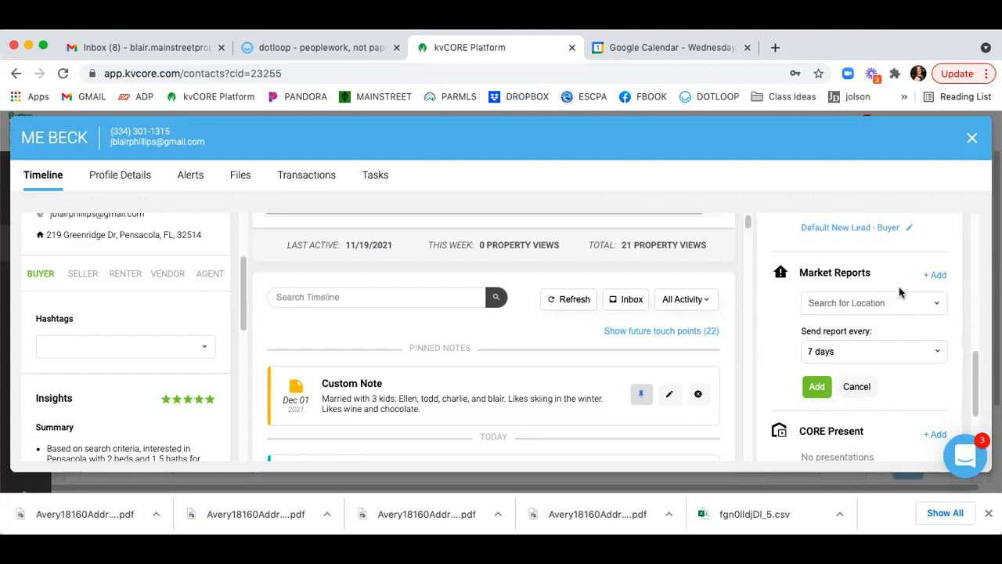
left_click(877, 302)
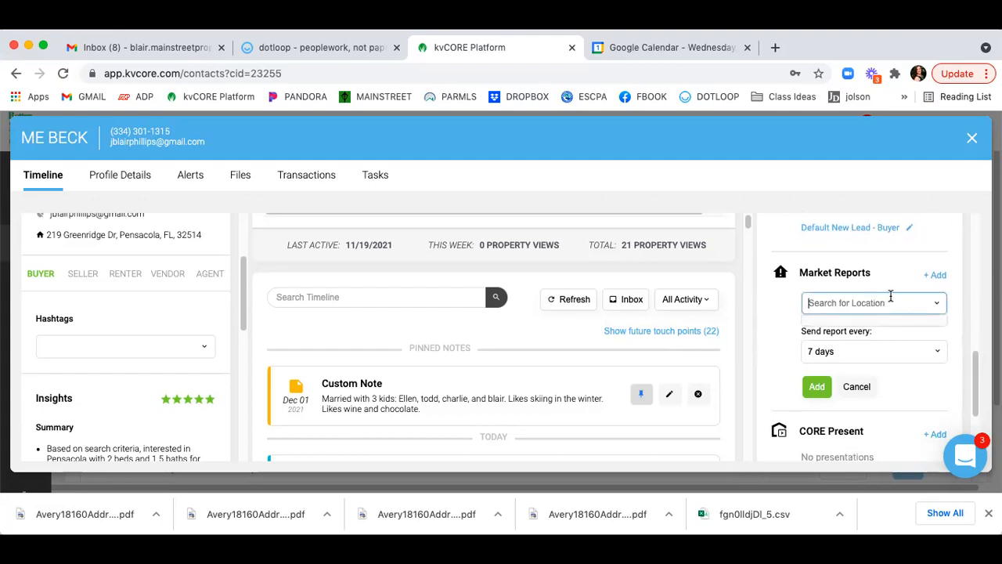
type("32514")
left_click(863, 325)
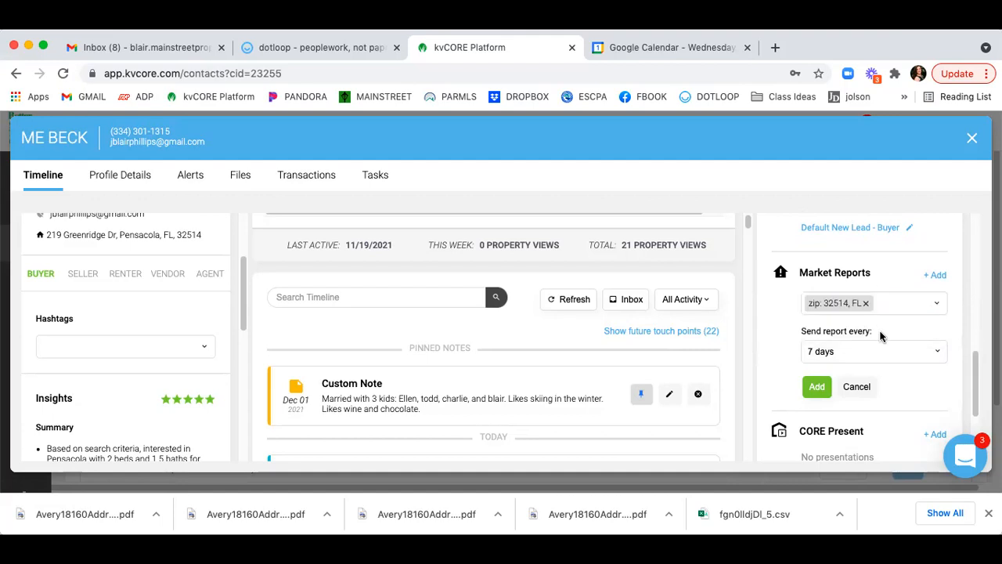
left_click(842, 352)
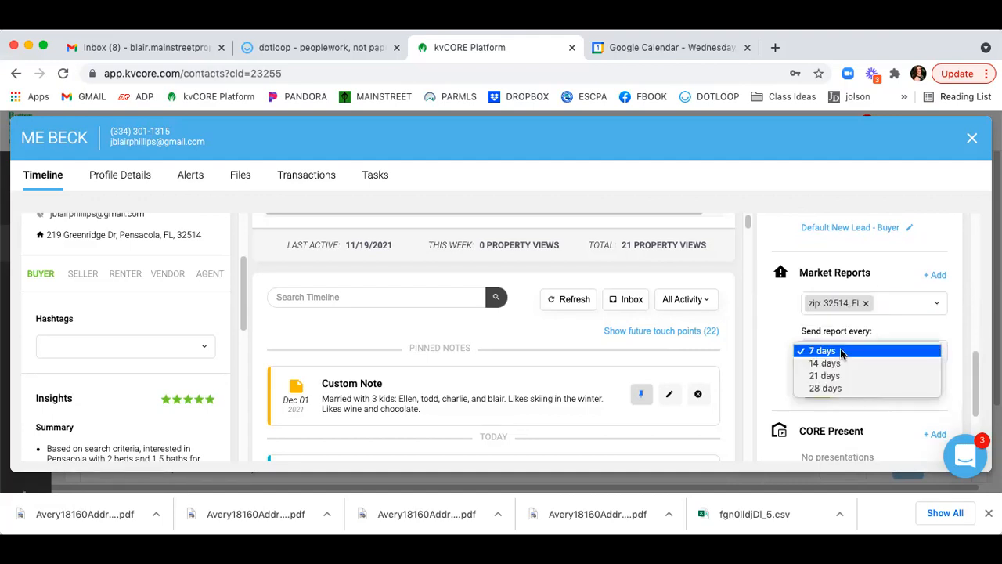
left_click(830, 350)
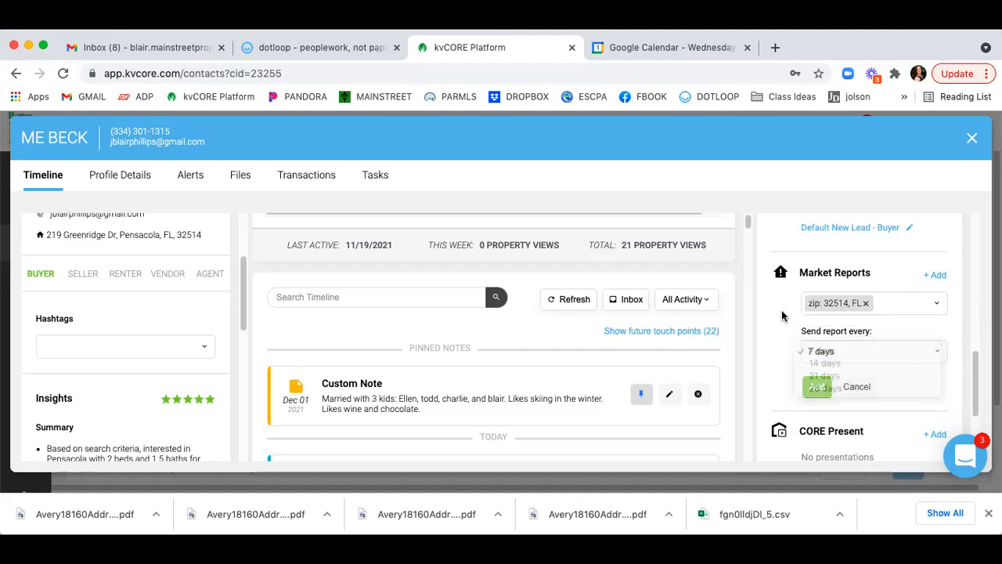
left_click(818, 386)
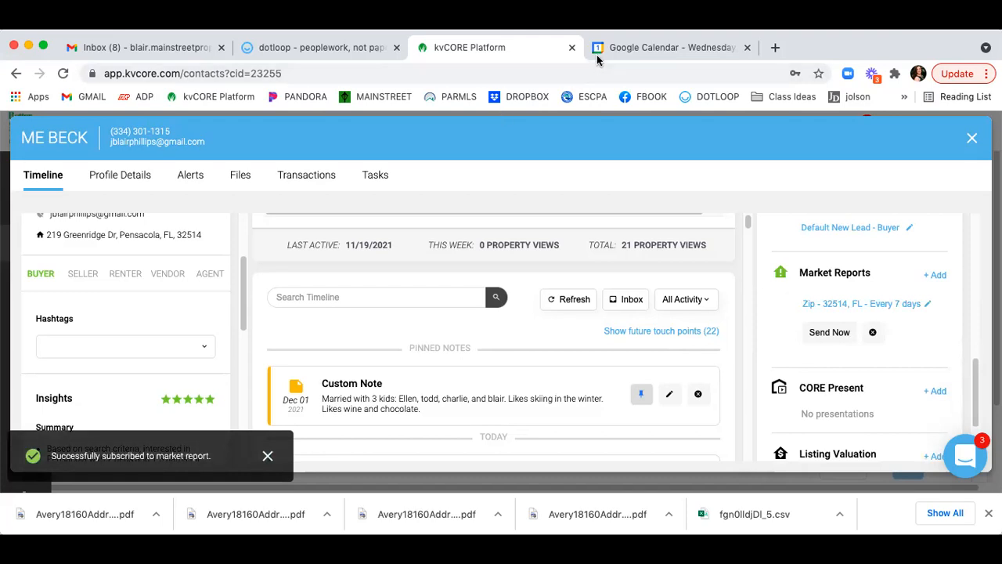
scroll(754, 310, "down", 3)
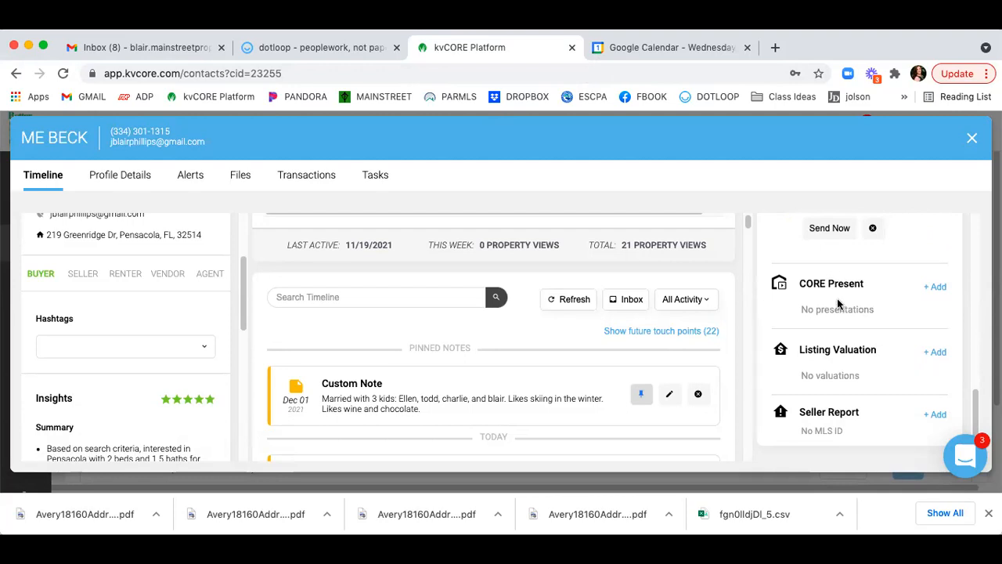
left_click(935, 353)
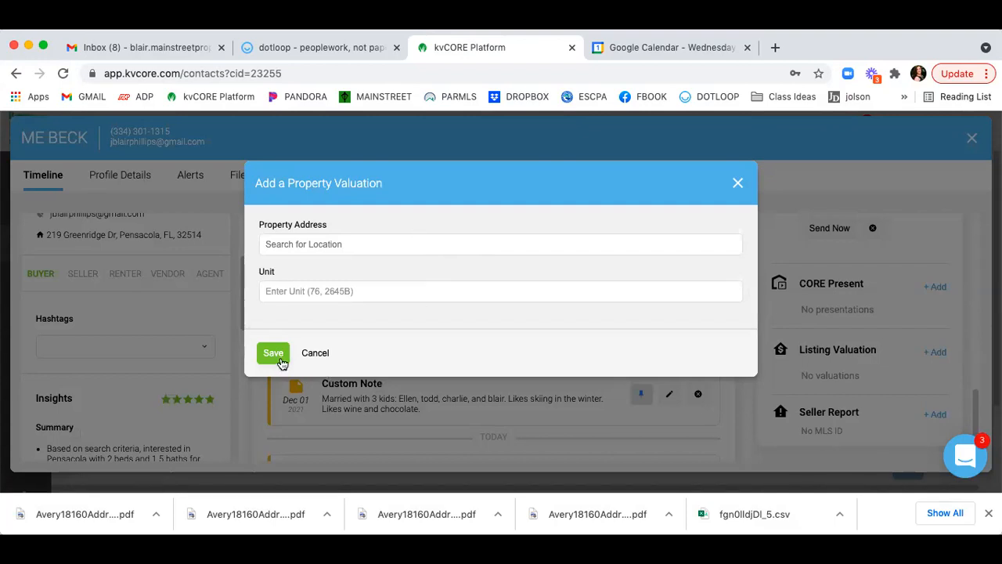
left_click(738, 187)
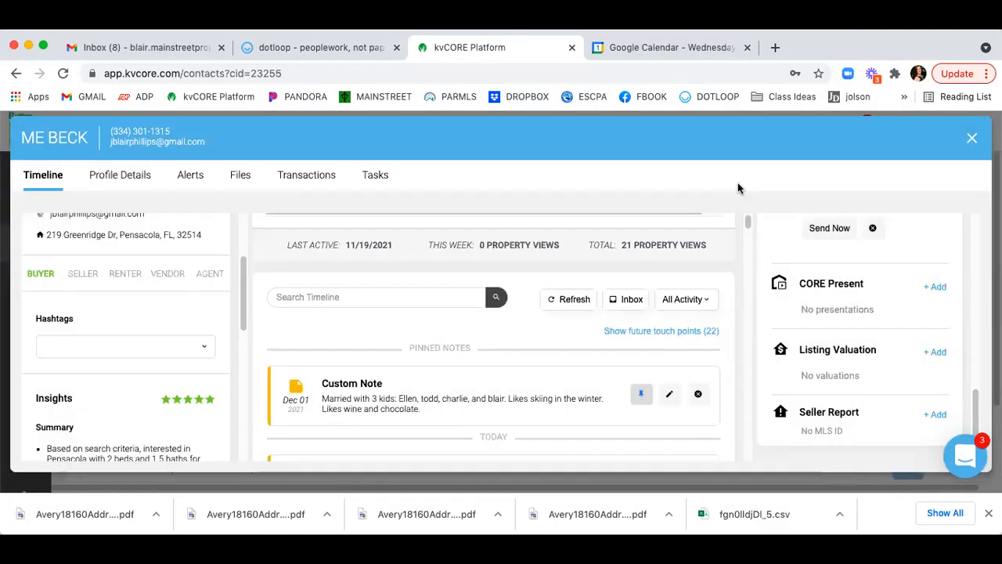
scroll(865, 356, "up", 2)
scroll(870, 354, "down", 1)
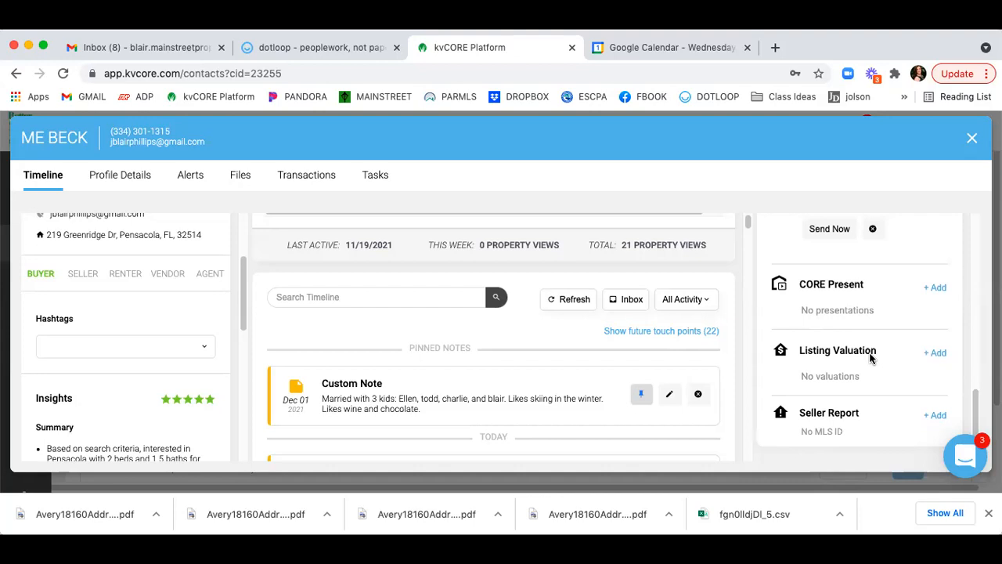
scroll(870, 358, "up", 5)
scroll(870, 358, "up", 5)
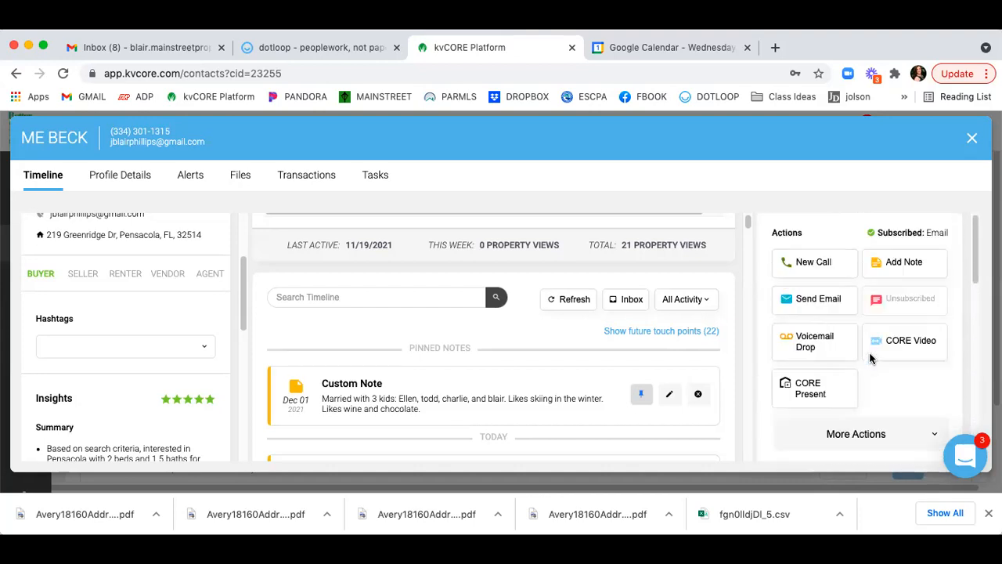
left_click(119, 177)
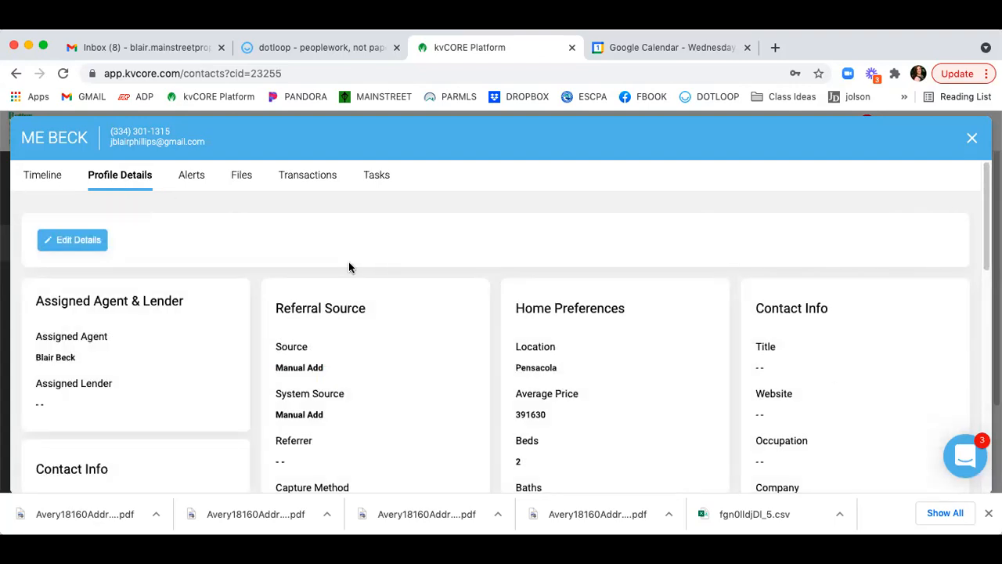
Make the profile details editable and type a street address into Address Label Line 1.
left_click(64, 243)
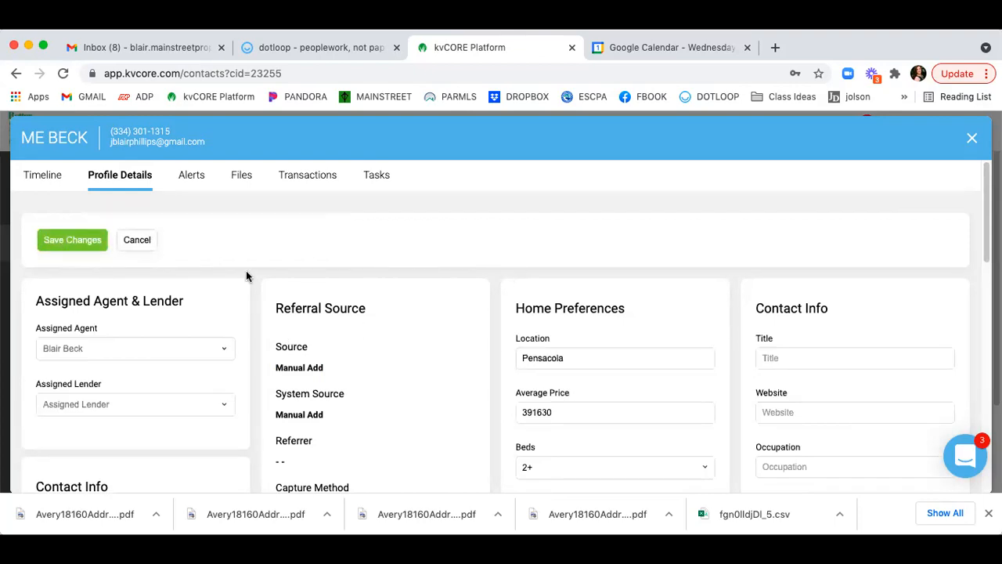
scroll(245, 272, "down", 5)
scroll(246, 275, "down", 7)
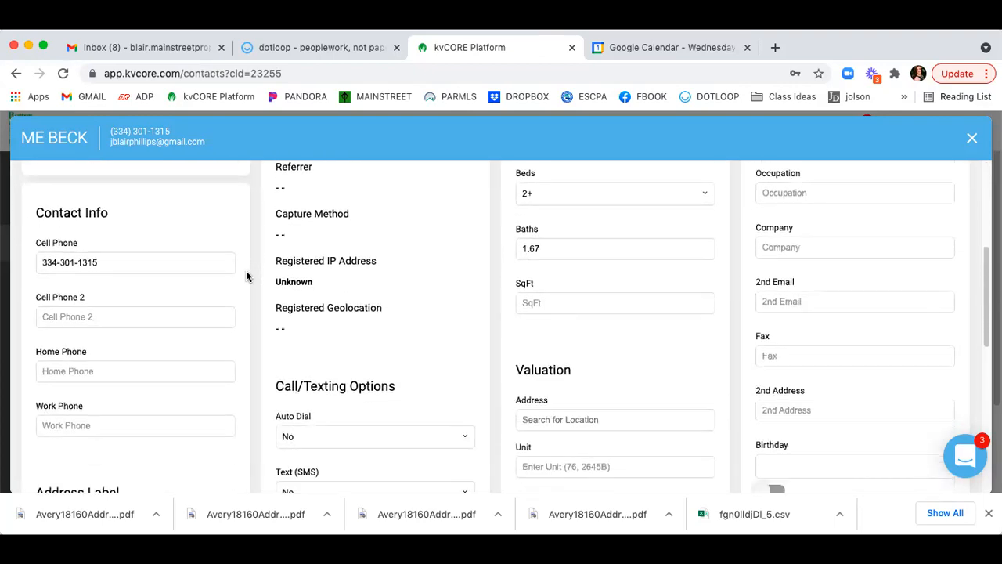
scroll(246, 275, "down", 1)
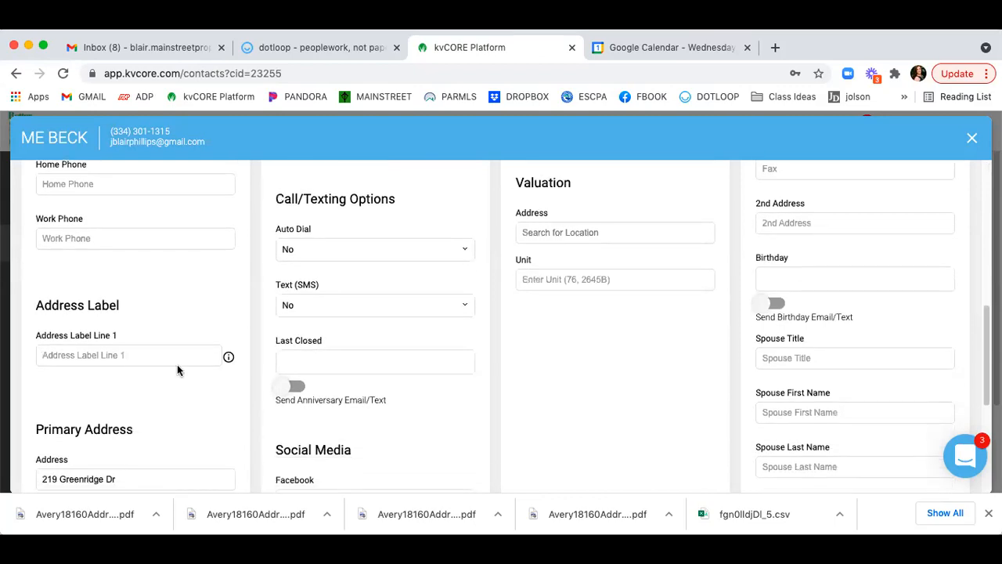
left_click(114, 358)
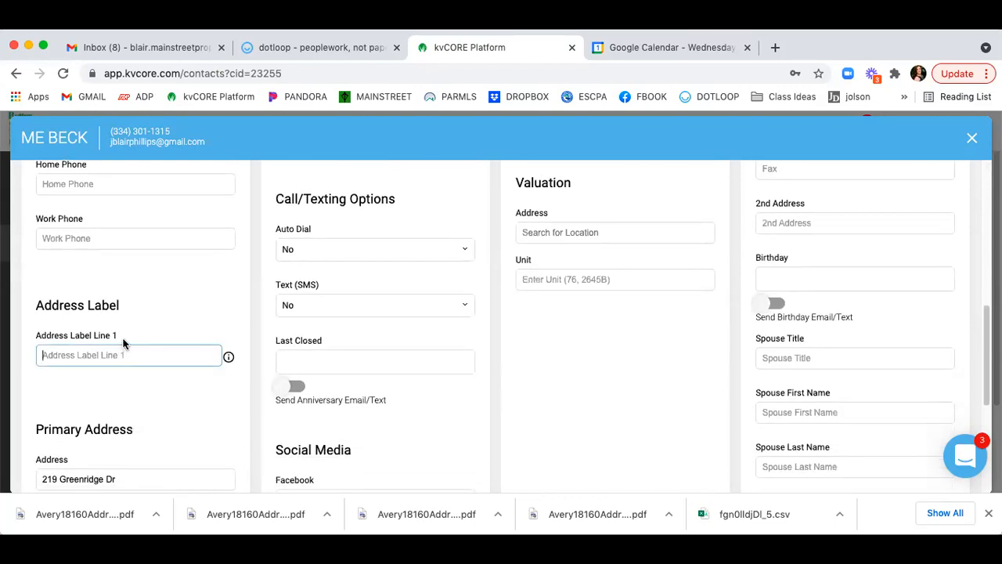
scroll(123, 344, "up", 7)
scroll(123, 342, "up", 4)
scroll(123, 335, "down", 4)
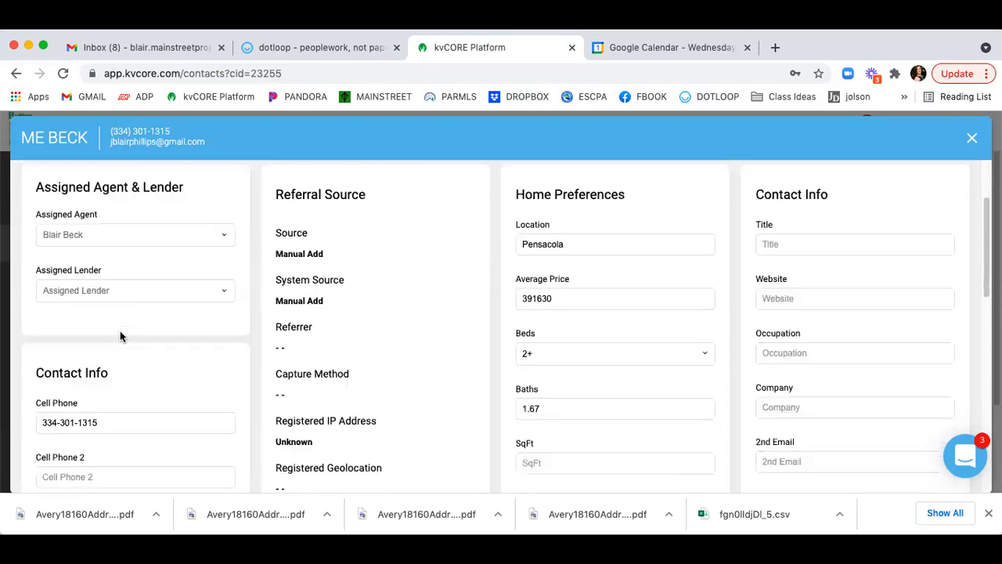
scroll(121, 335, "down", 5)
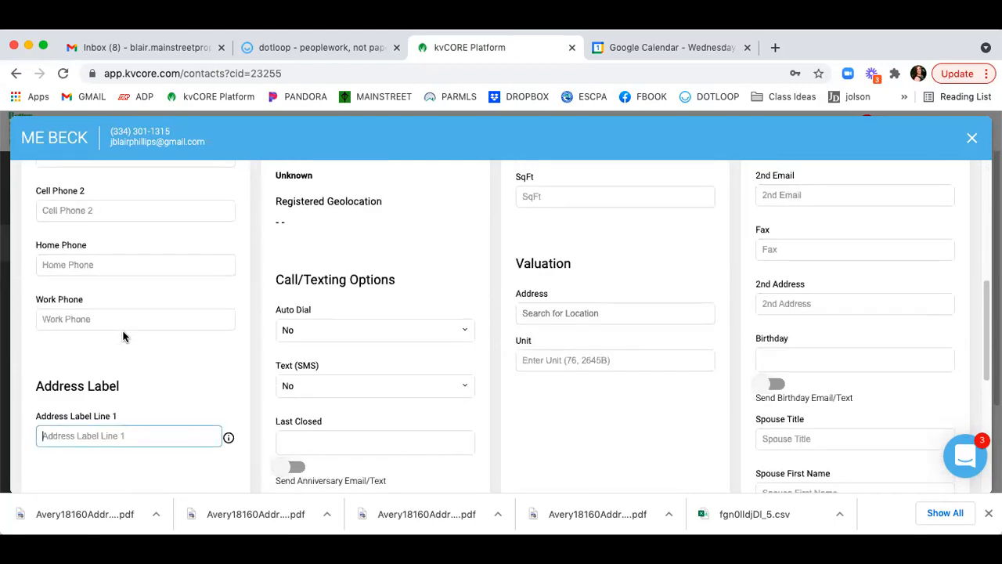
scroll(123, 334, "down", 1)
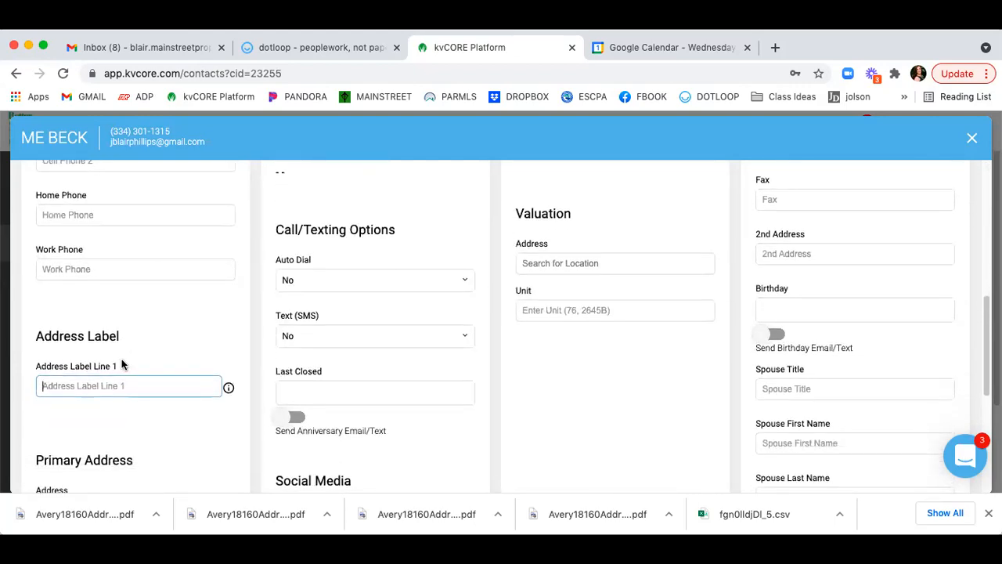
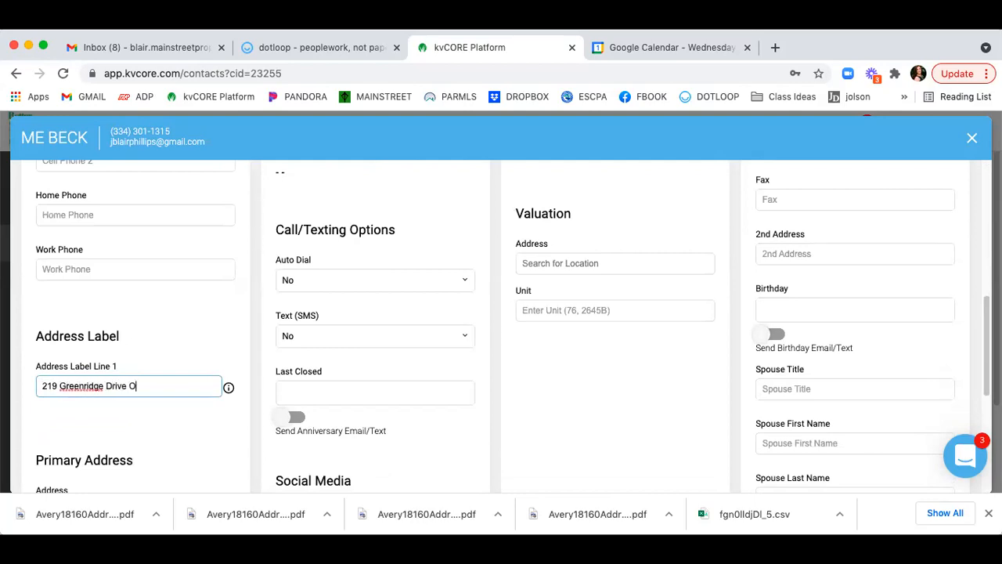
left_click(178, 322)
Select and delete the Address Label Line 1 text so the field is blank.
scroll(178, 329, "down", 2)
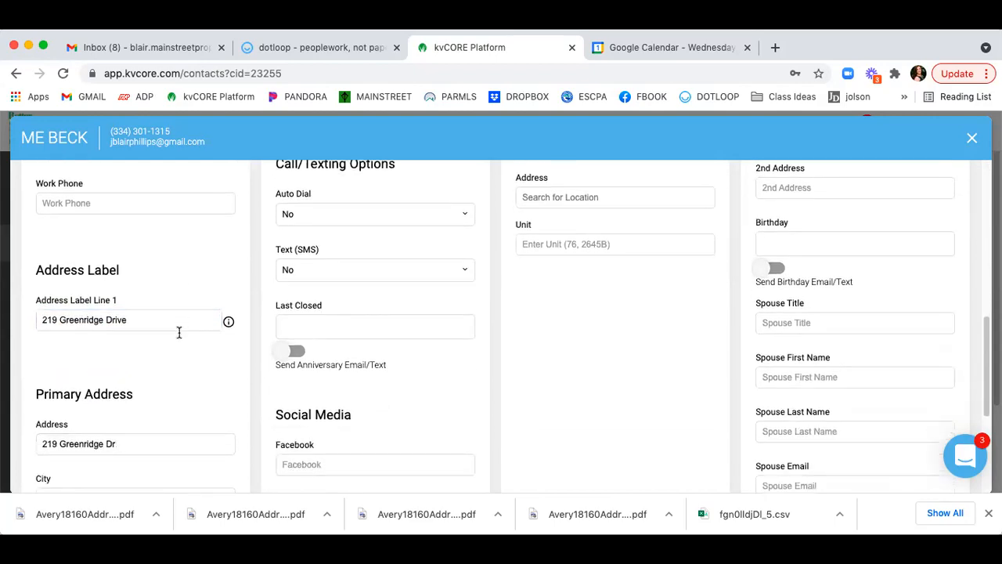
scroll(123, 421, "down", 7)
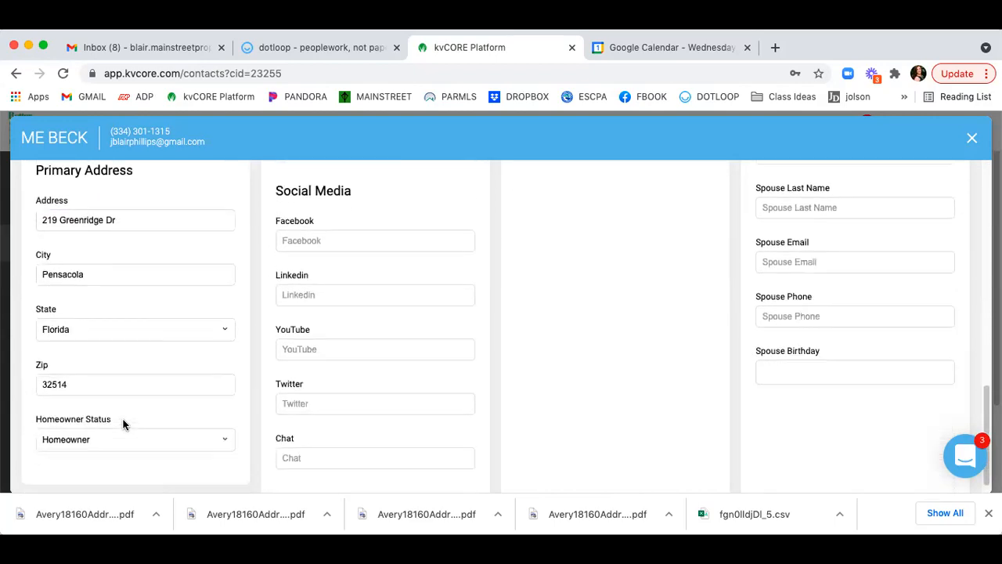
scroll(357, 382, "up", 1)
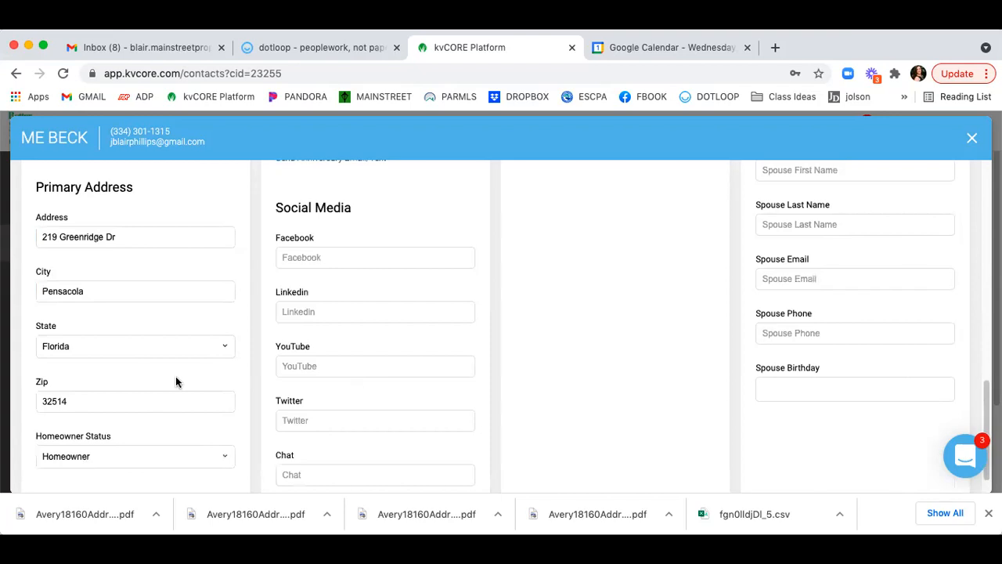
scroll(215, 233, "up", 2)
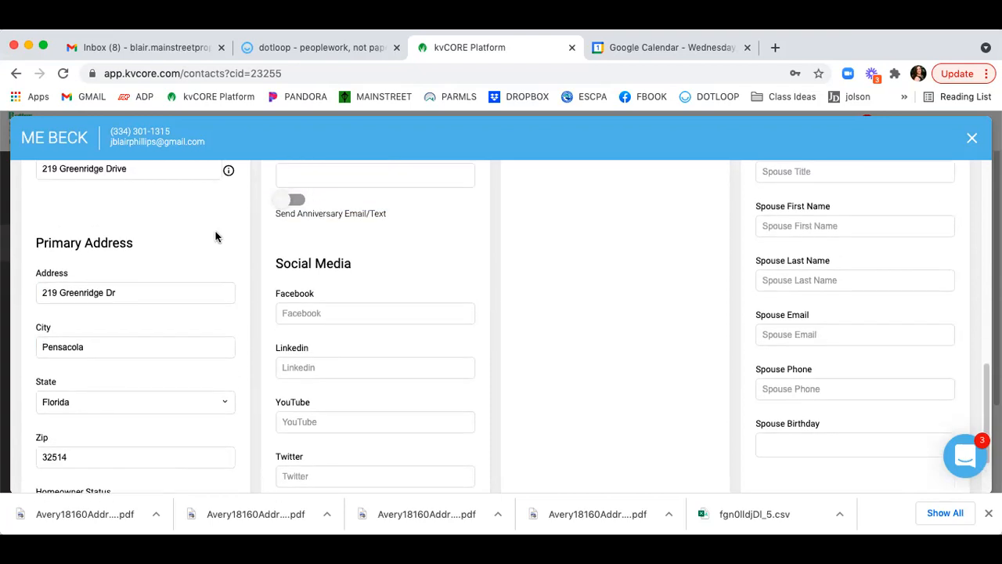
mouse_move(229, 170)
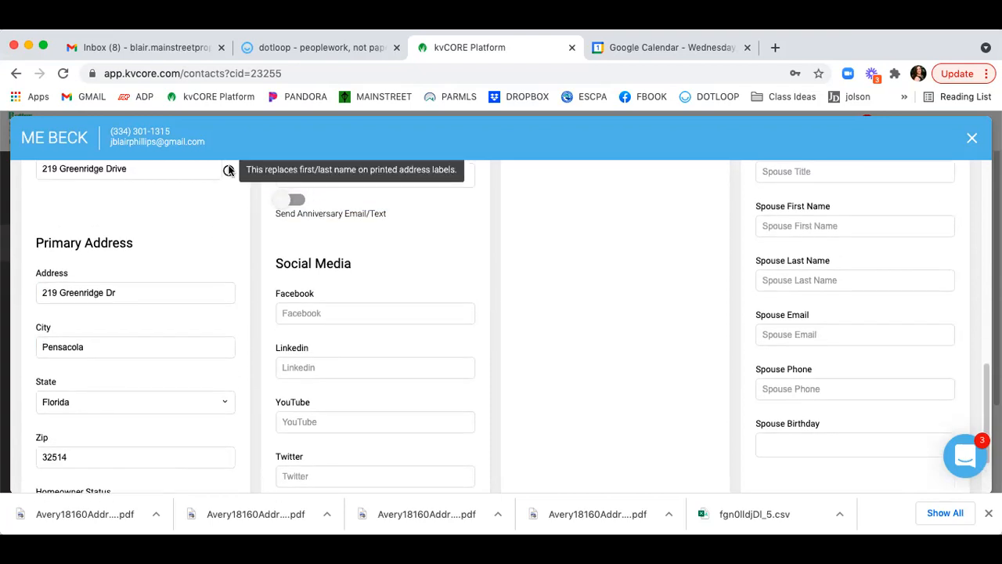
left_click_drag(150, 173, 8, 171)
key("BackSpace")
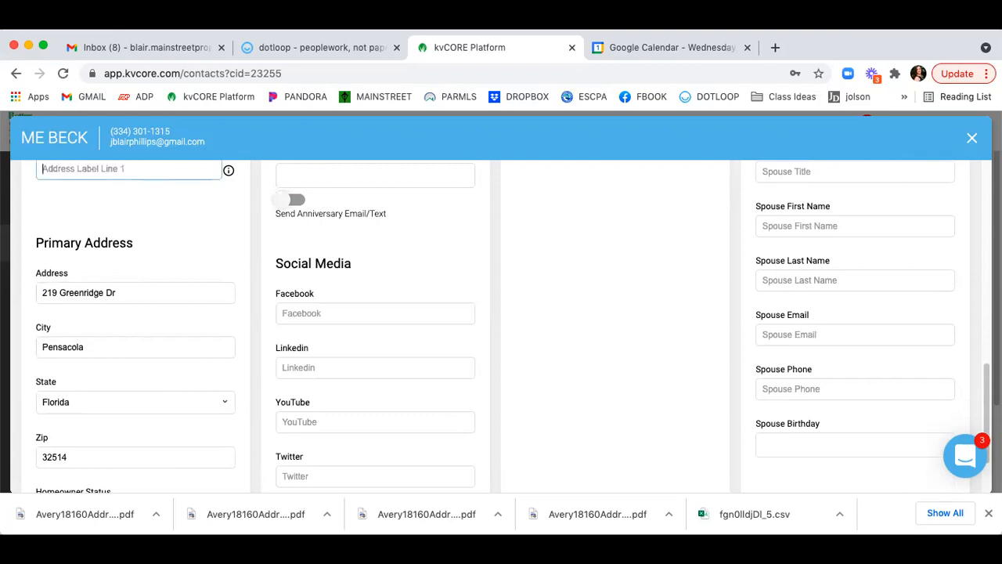
scroll(155, 225, "up", 3)
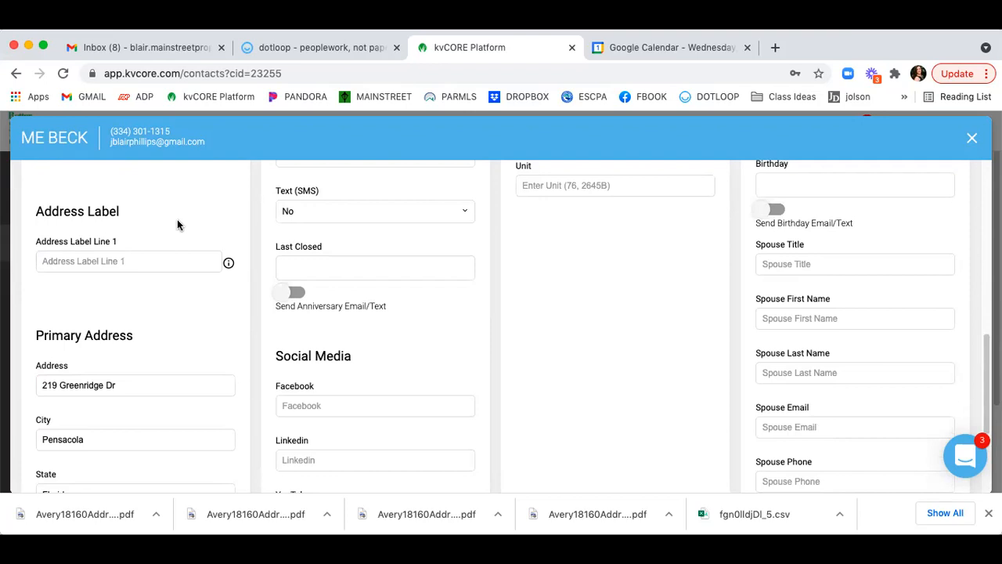
scroll(198, 305, "up", 9)
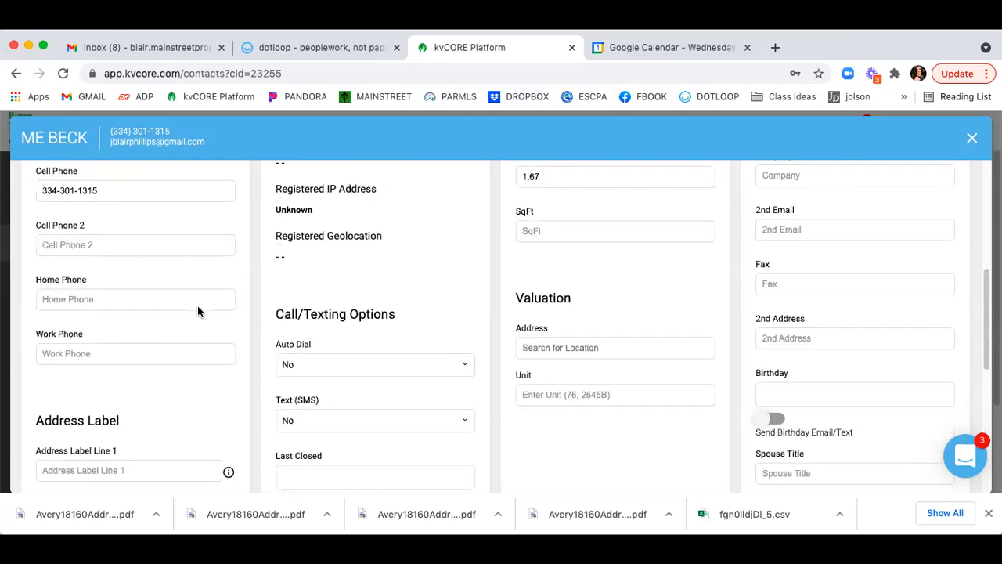
scroll(197, 304, "down", 5)
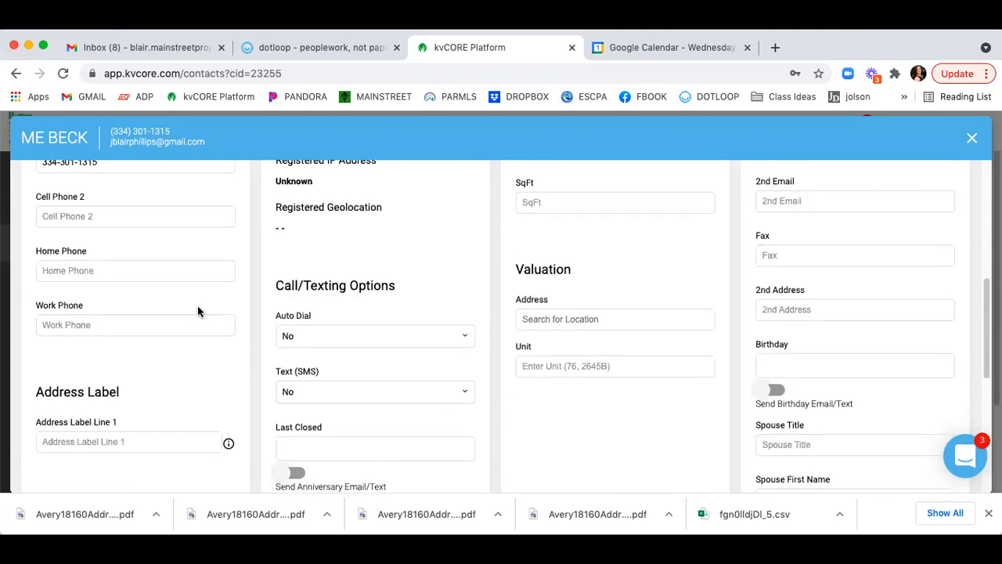
scroll(551, 328, "up", 5)
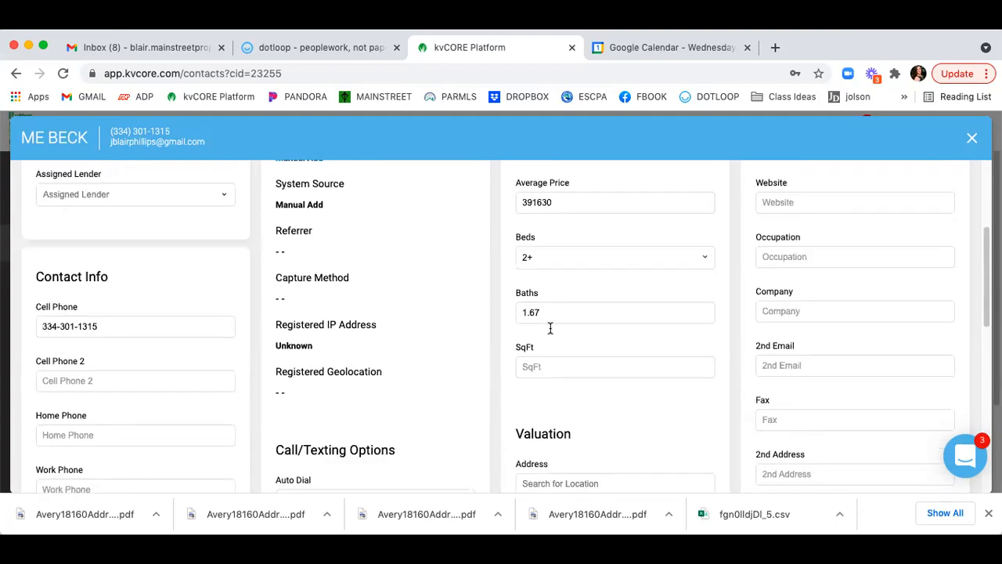
scroll(389, 358, "down", 4)
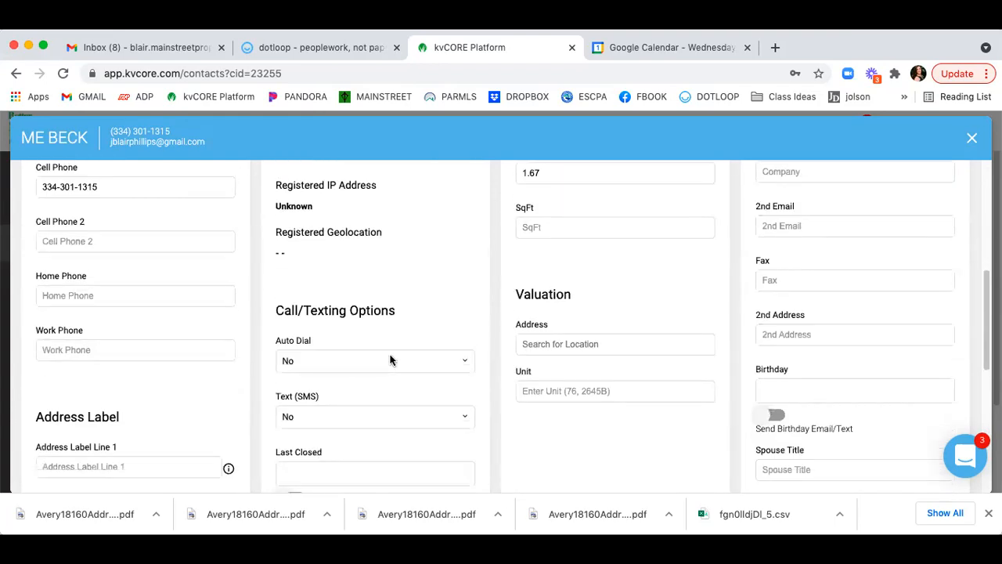
scroll(364, 352, "down", 2)
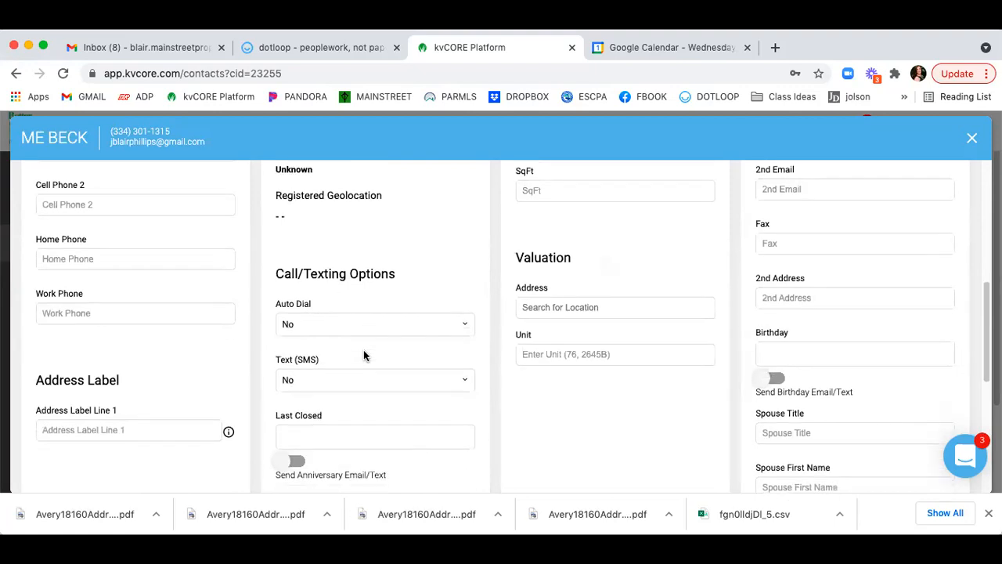
left_click(363, 364)
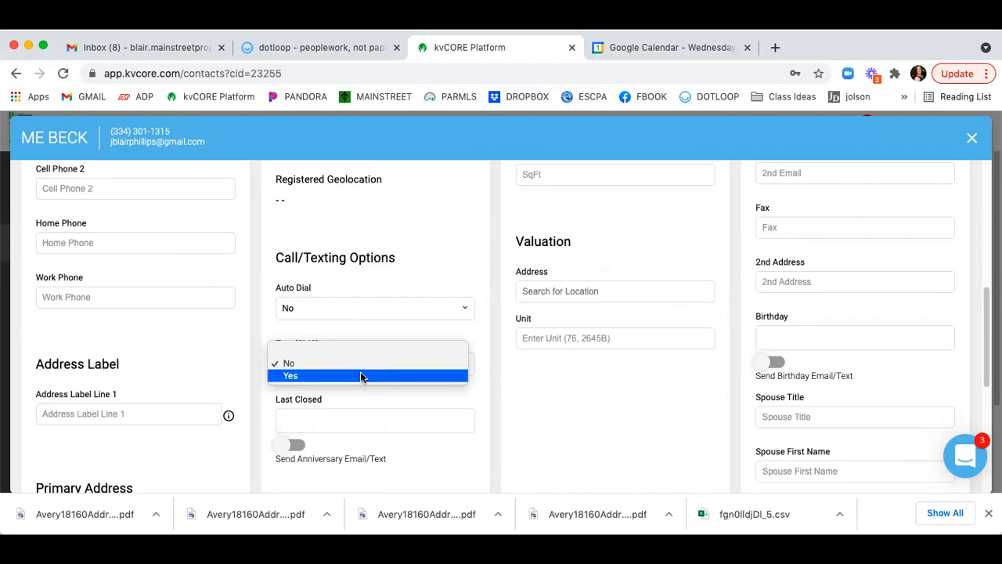
left_click(356, 364)
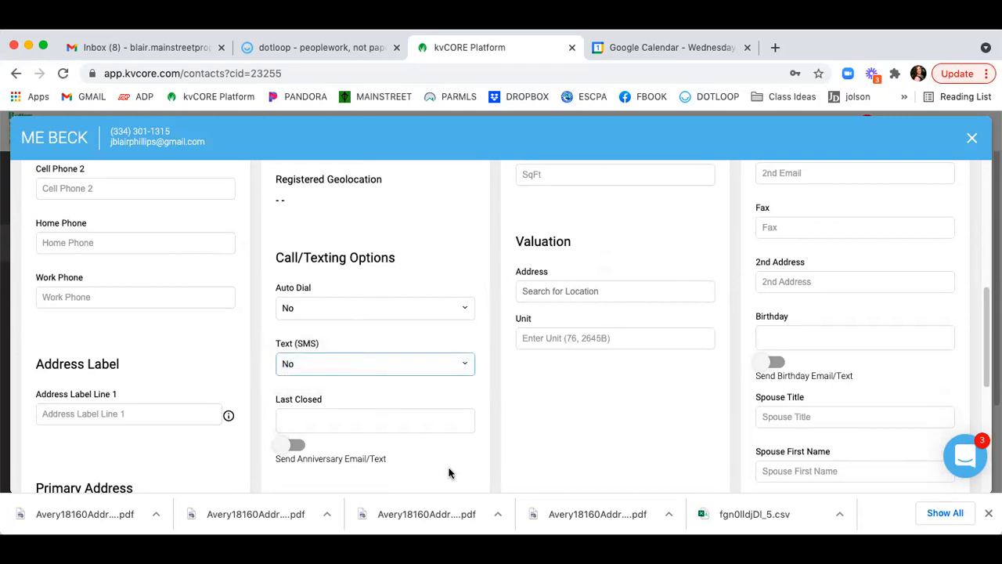
left_click(328, 420)
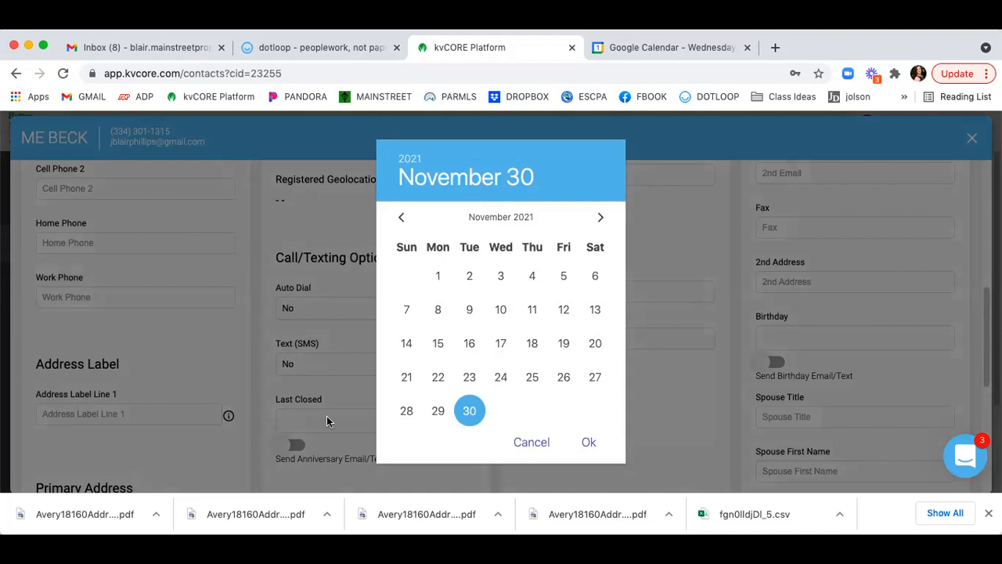
left_click(547, 453)
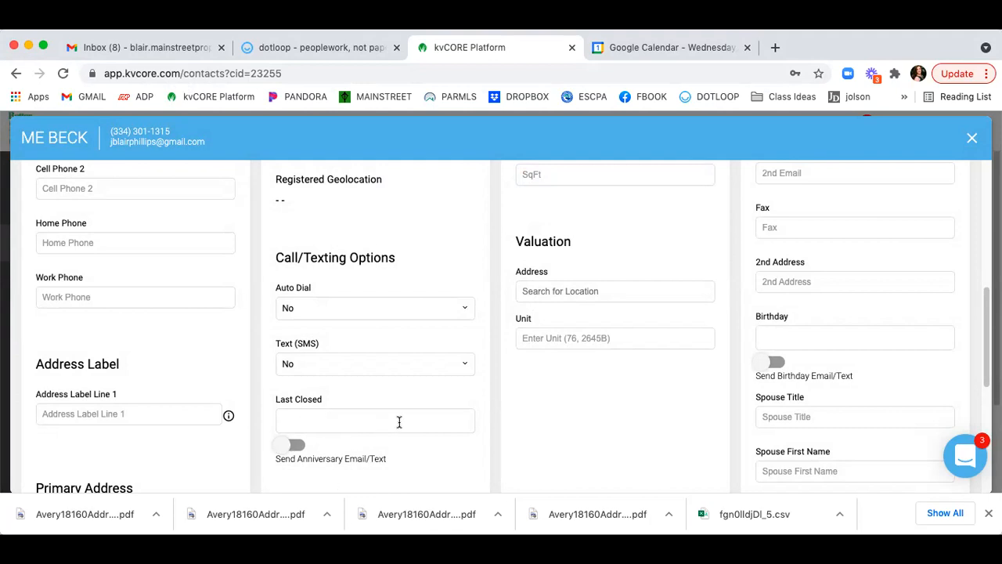
scroll(399, 423, "up", 1)
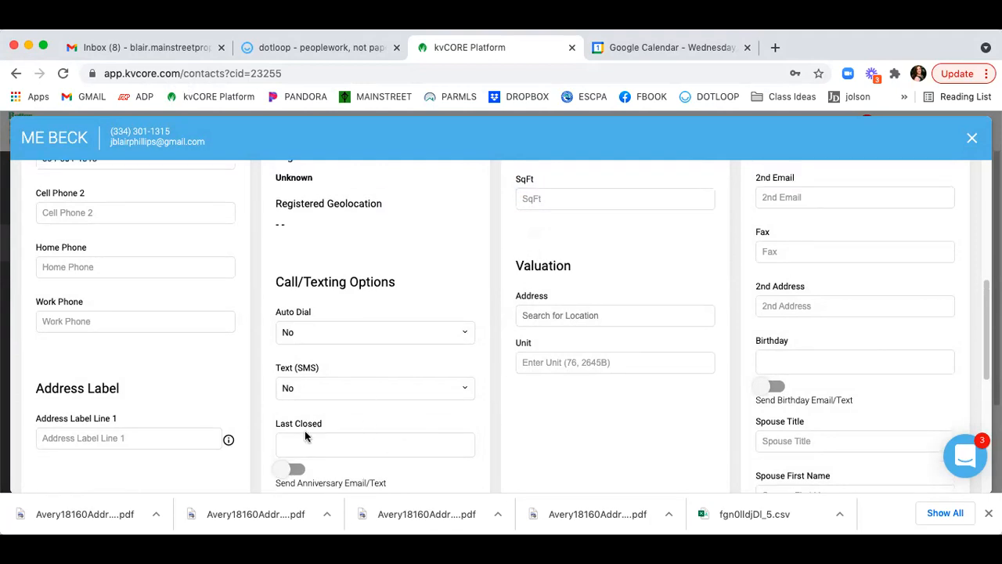
scroll(348, 459, "up", 5)
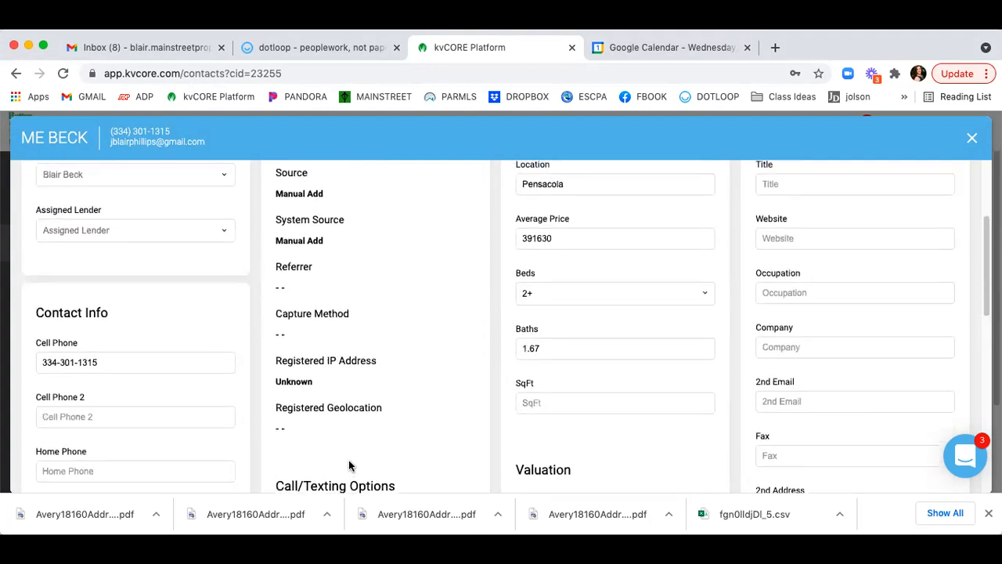
scroll(348, 462, "up", 4)
scroll(748, 327, "down", 1)
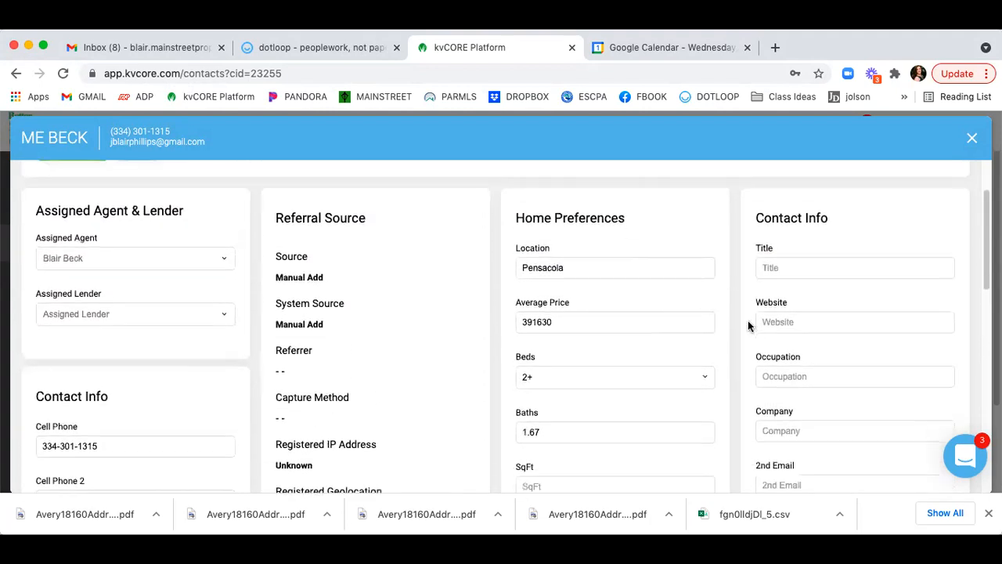
scroll(748, 327, "down", 2)
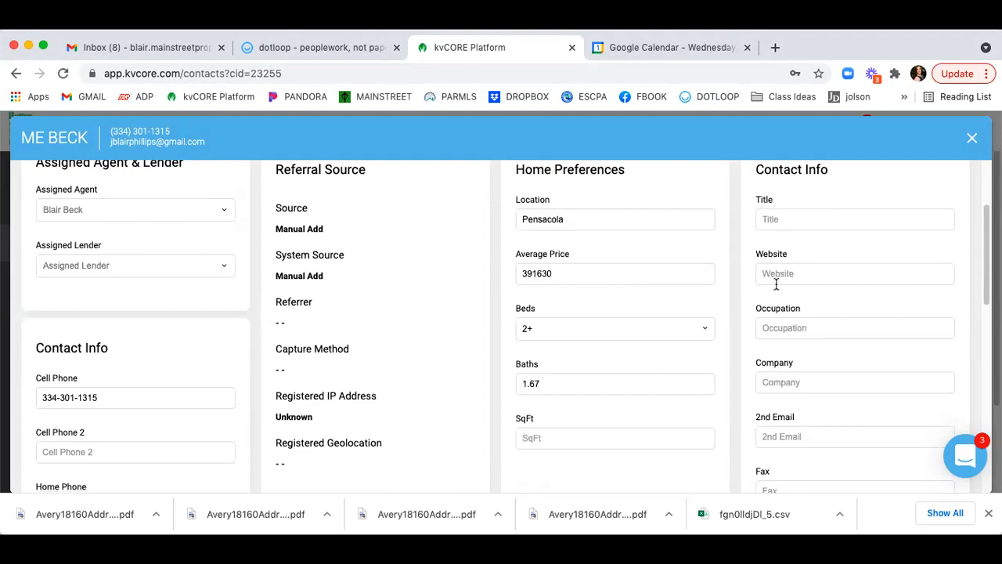
scroll(774, 284, "down", 2)
scroll(776, 286, "down", 5)
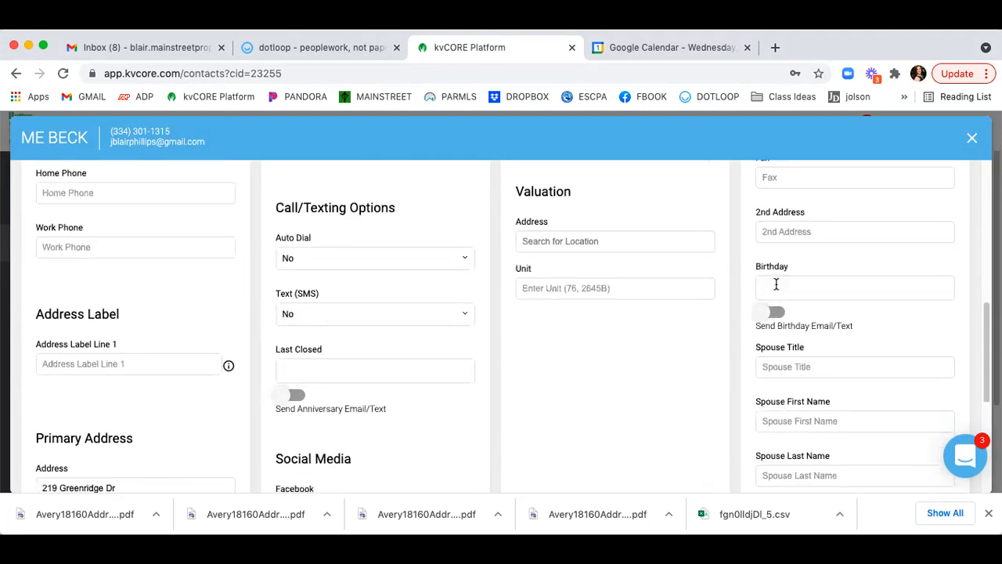
left_click(783, 287)
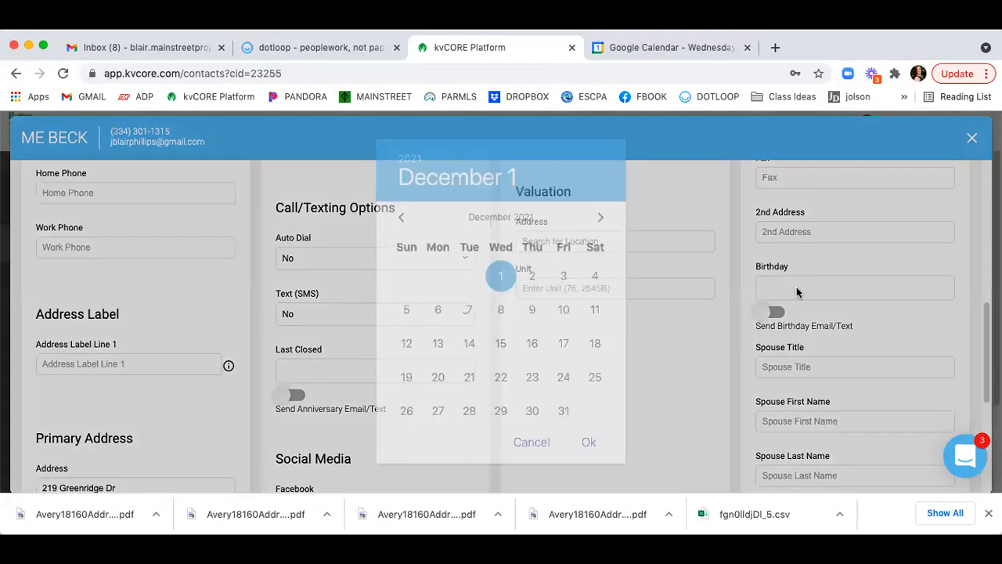
left_click(661, 315)
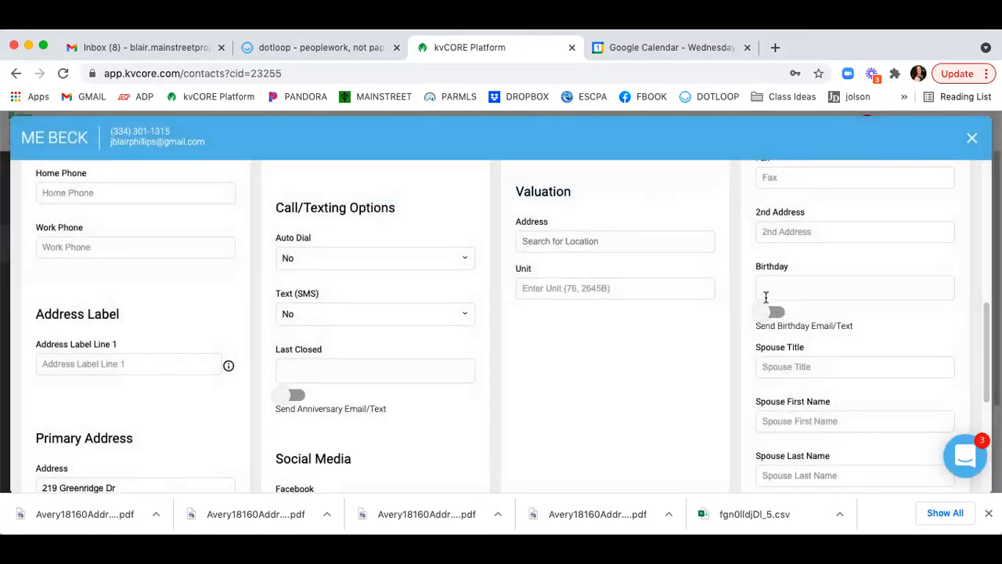
scroll(726, 307, "down", 2)
scroll(726, 306, "down", 6)
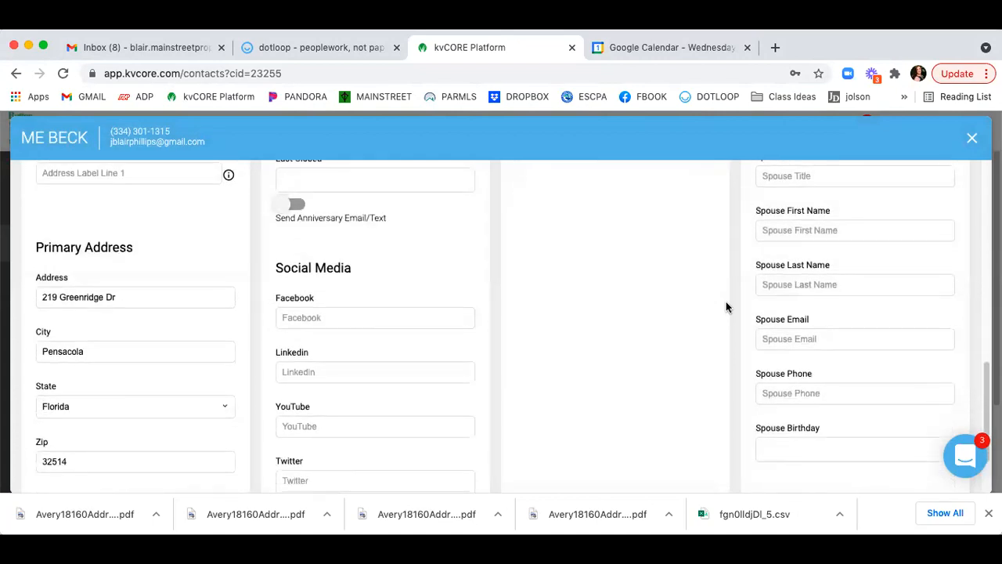
scroll(726, 307, "up", 10)
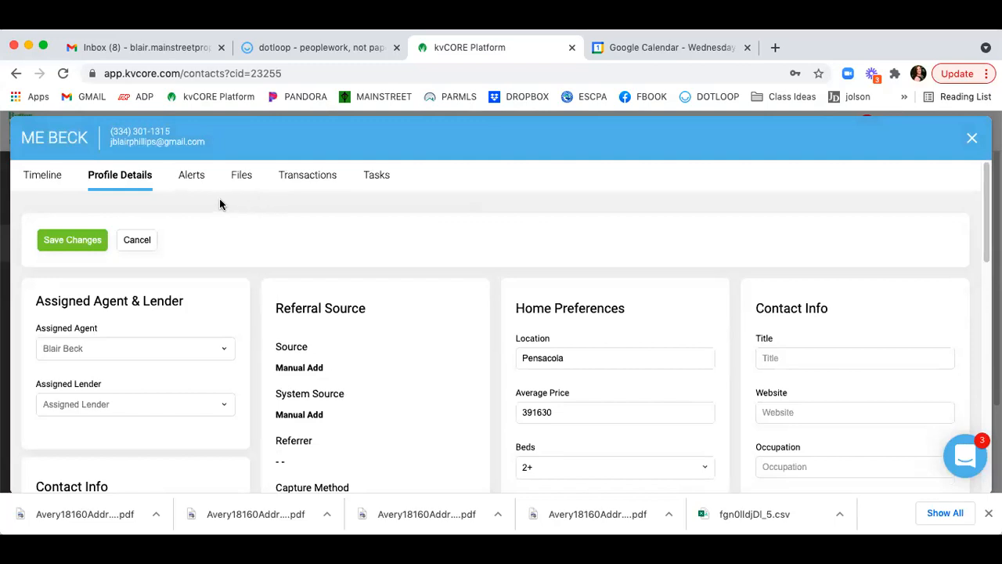
left_click(190, 182)
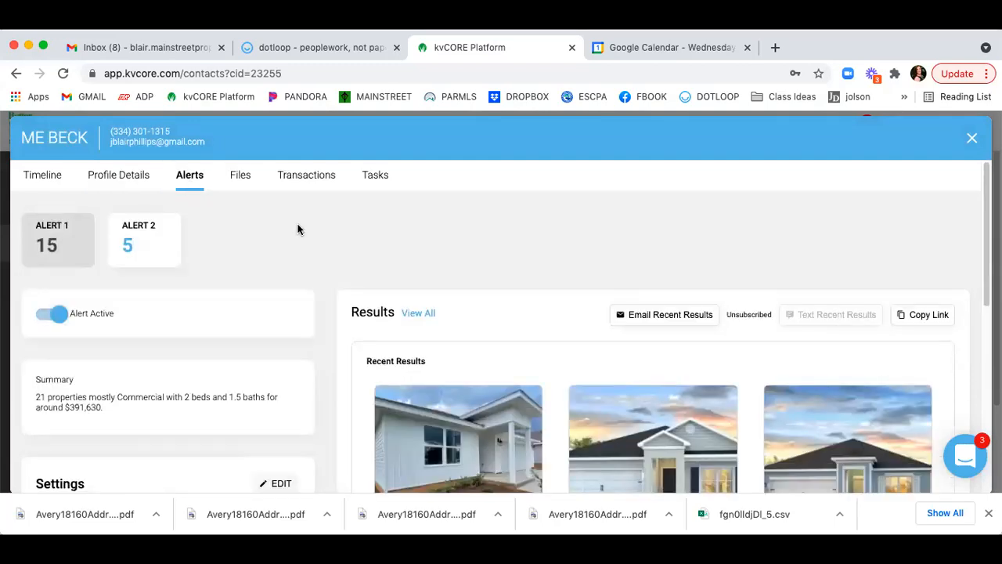
Review the Alert 2 card, then scroll through the alert's matching listings and settings.
left_click(148, 247)
scroll(322, 235, "down", 1)
scroll(323, 234, "down", 4)
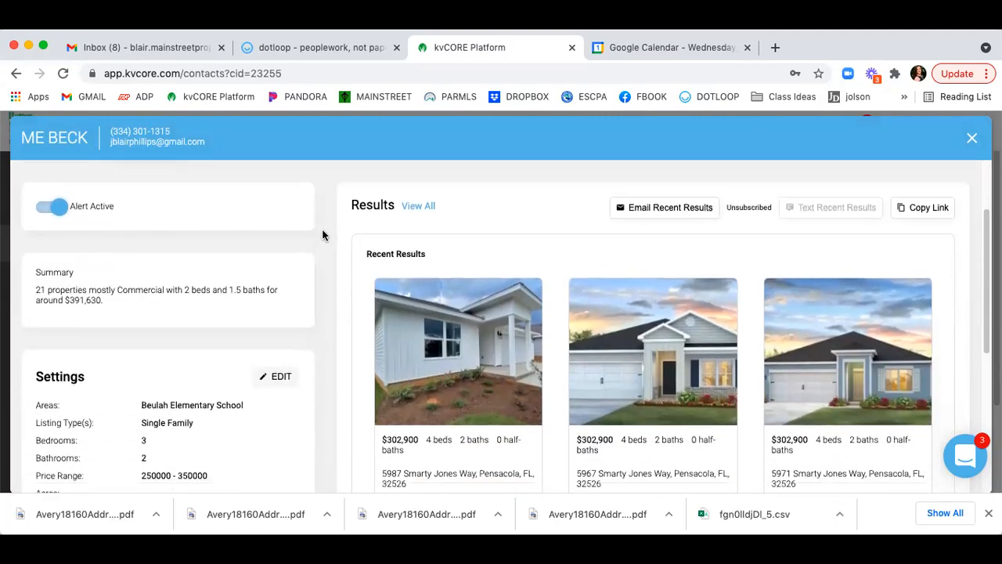
scroll(323, 235, "down", 5)
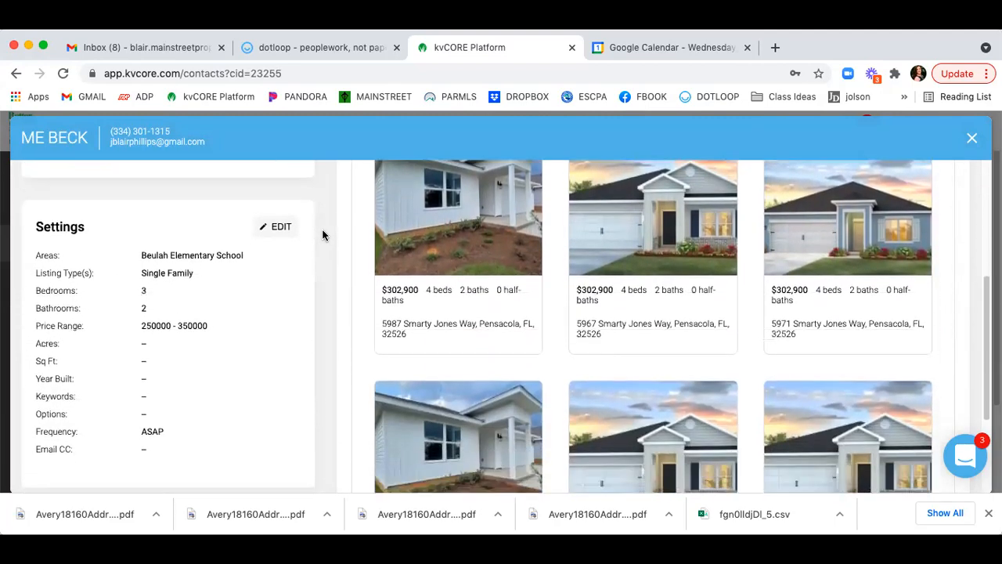
scroll(322, 235, "down", 2)
scroll(322, 235, "up", 5)
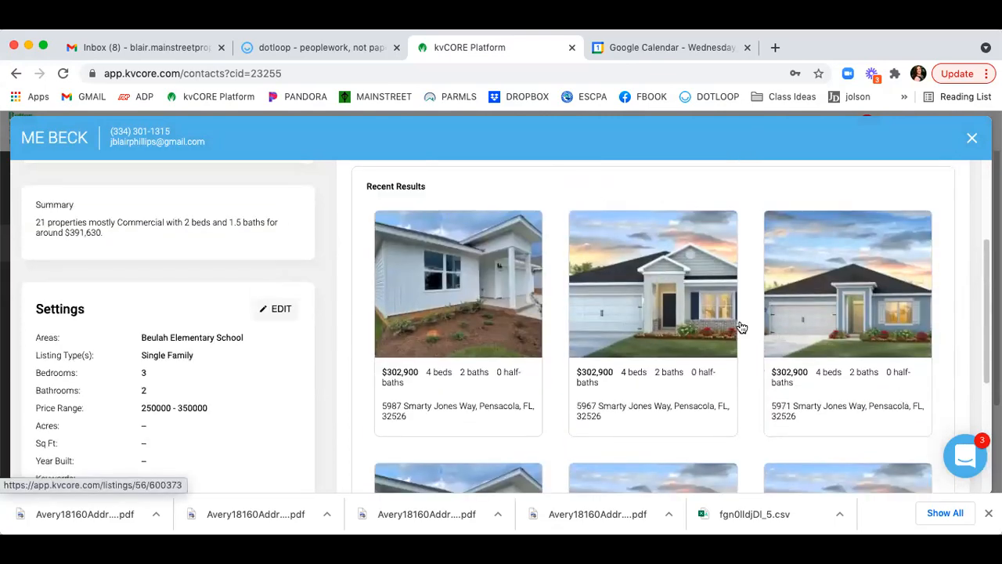
scroll(233, 249, "up", 4)
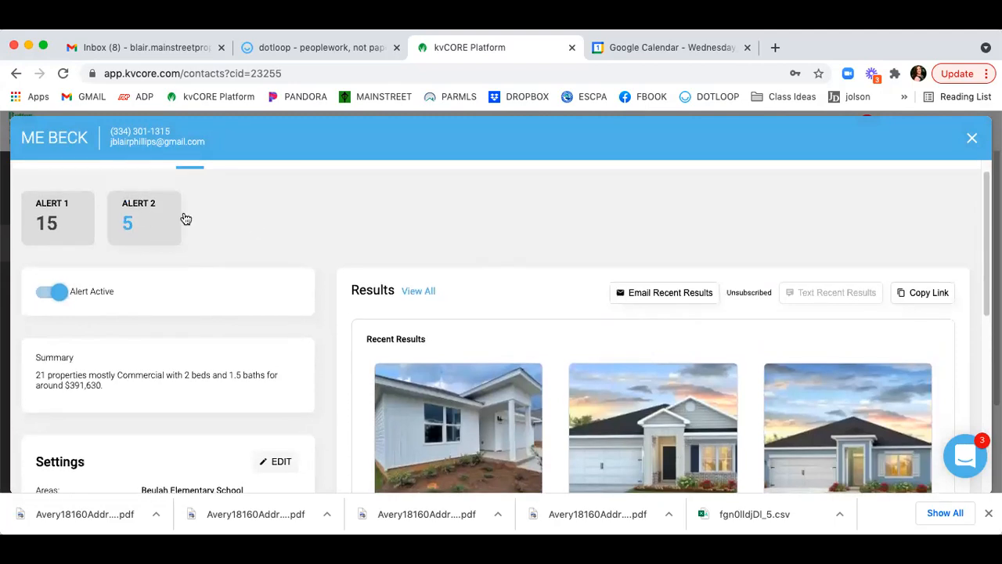
scroll(203, 338, "down", 2)
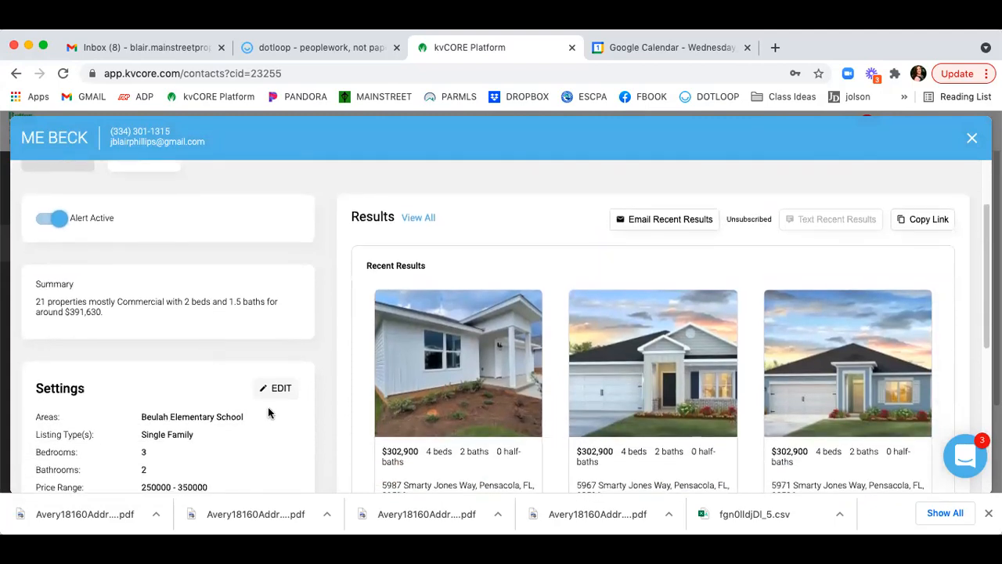
Open the first alert's search settings and try area names 'escam' and '32' without adding either.
left_click(278, 394)
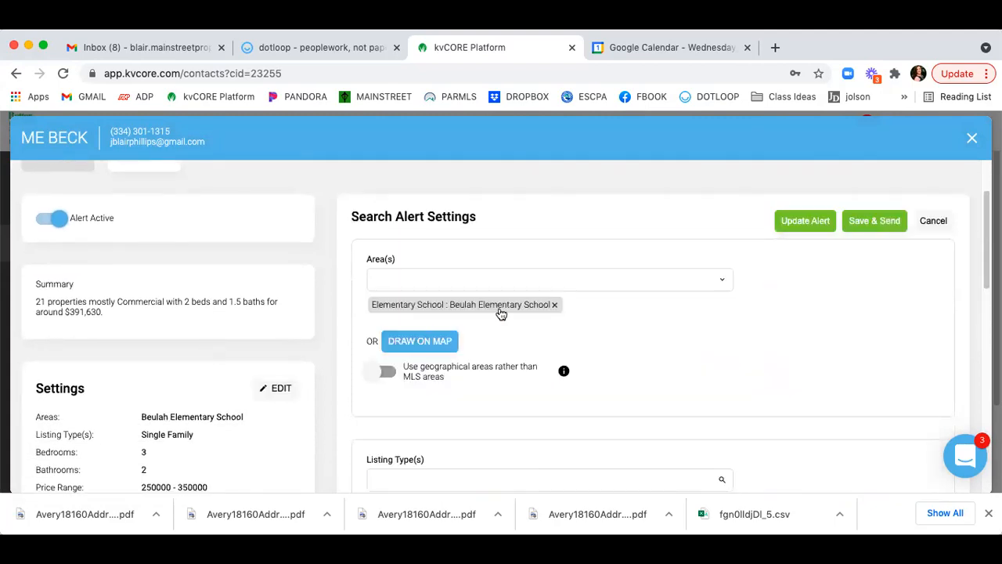
left_click(440, 280)
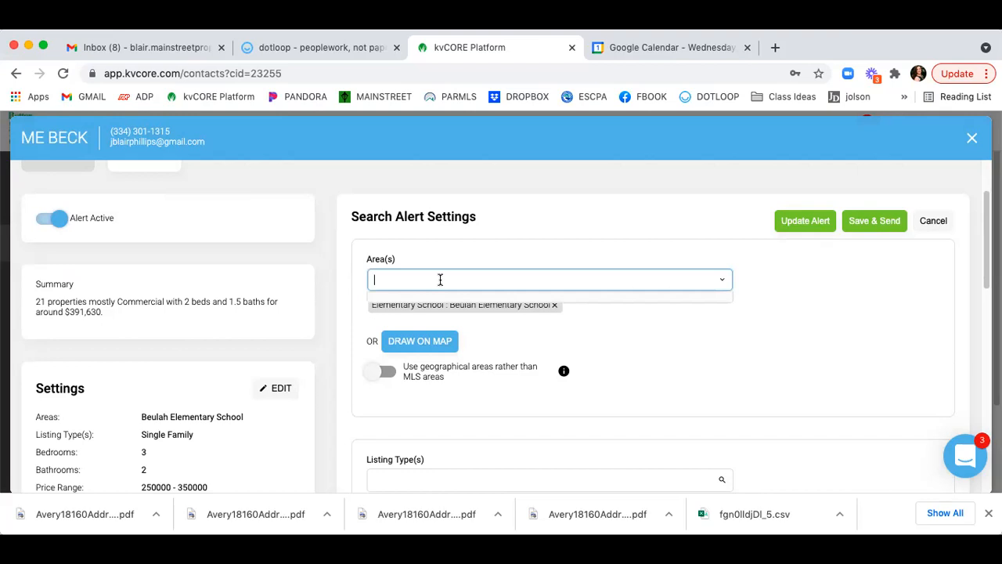
type("escambia")
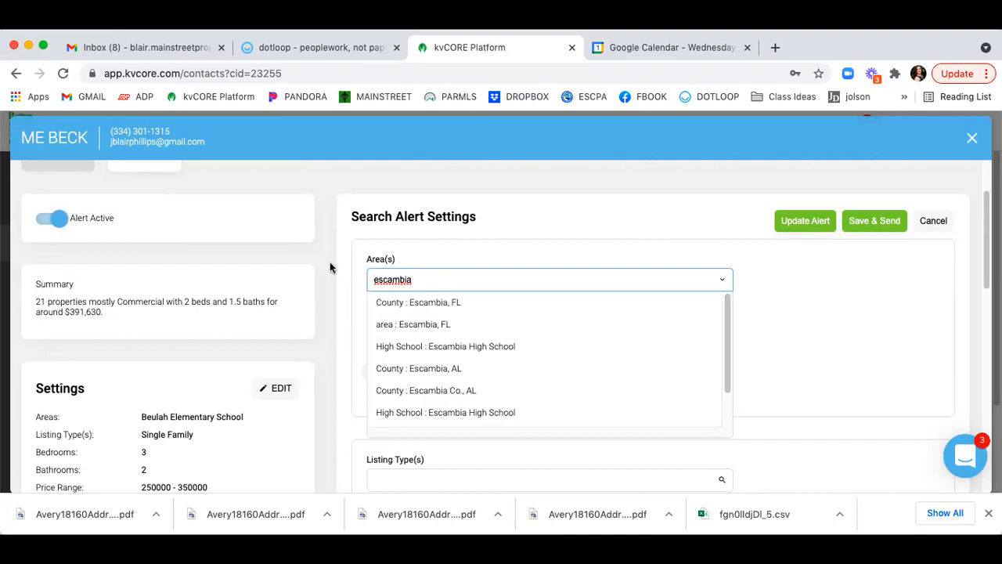
left_click_drag(438, 277, 302, 263)
type("32")
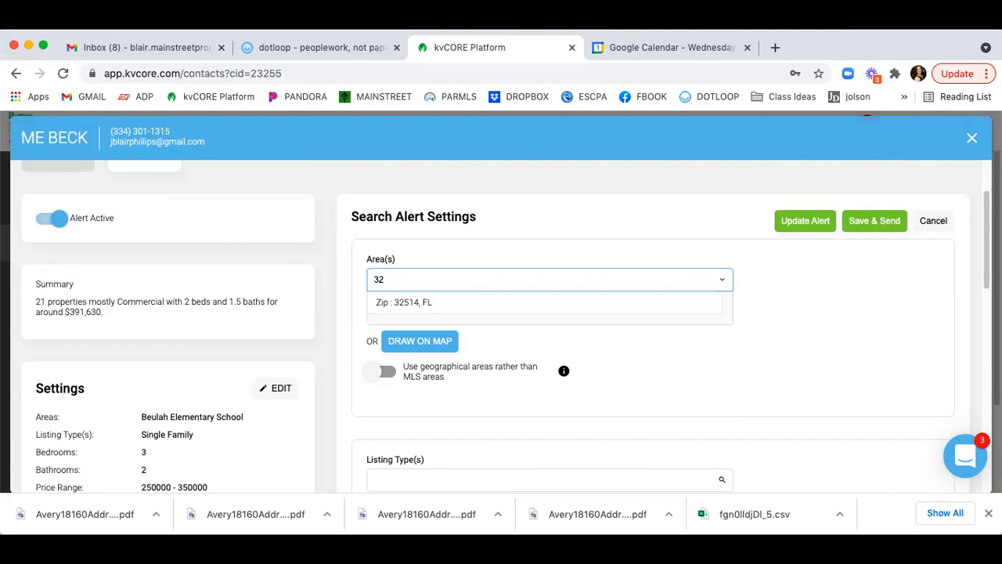
left_click(354, 270)
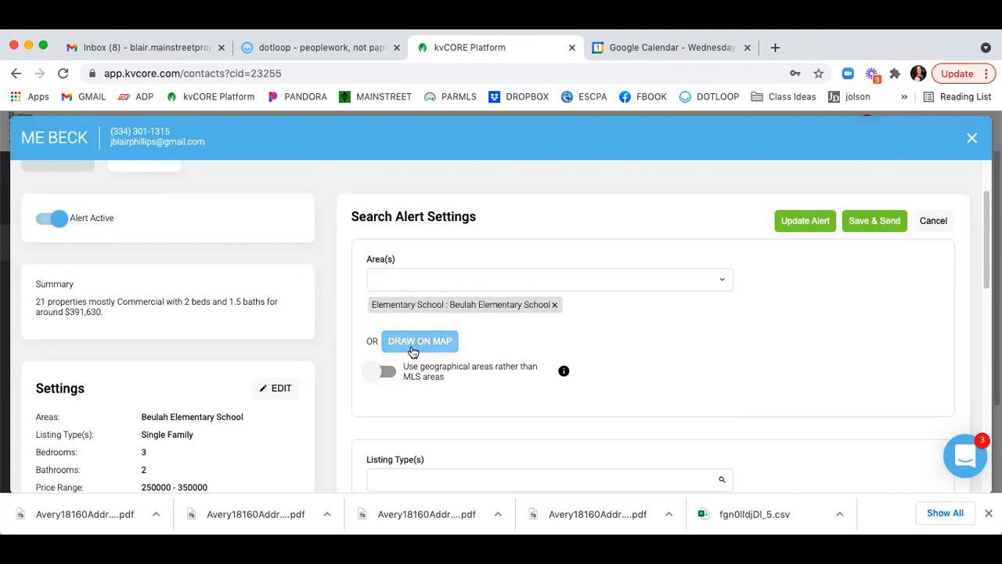
Add a 'water' keyword to the search alert.
scroll(353, 274, "down", 5)
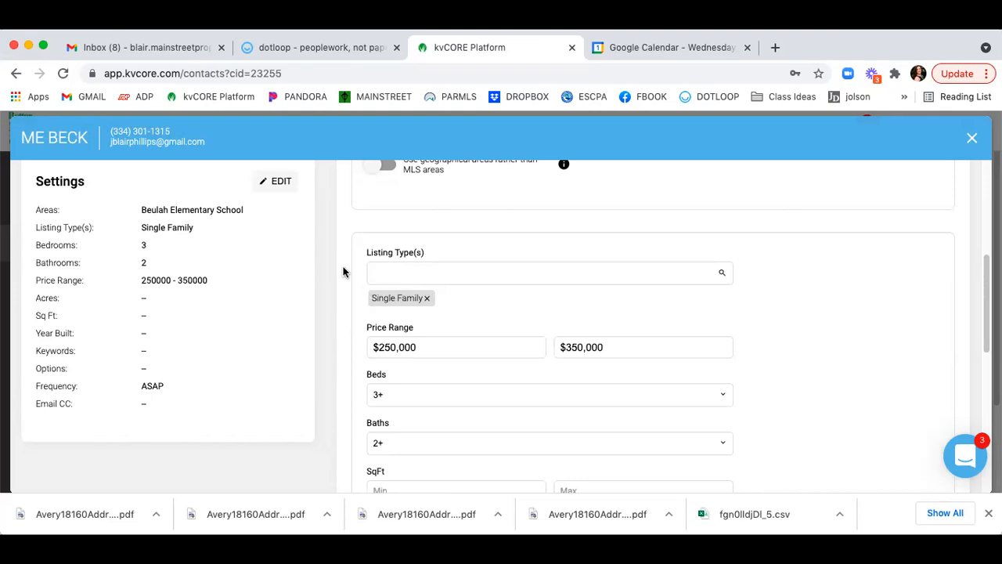
scroll(348, 271, "down", 2)
scroll(356, 282, "down", 1)
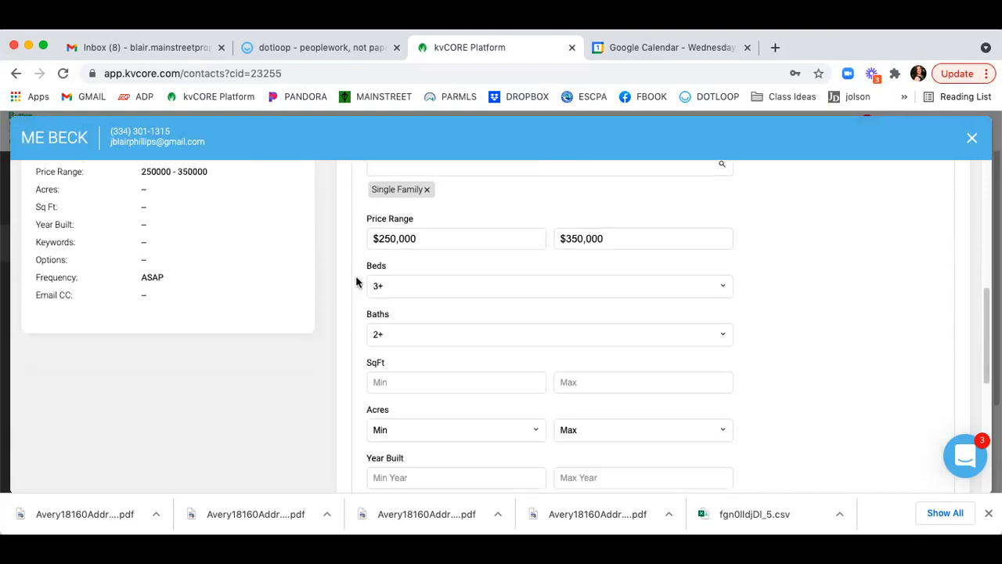
scroll(356, 282, "down", 3)
scroll(456, 260, "down", 1)
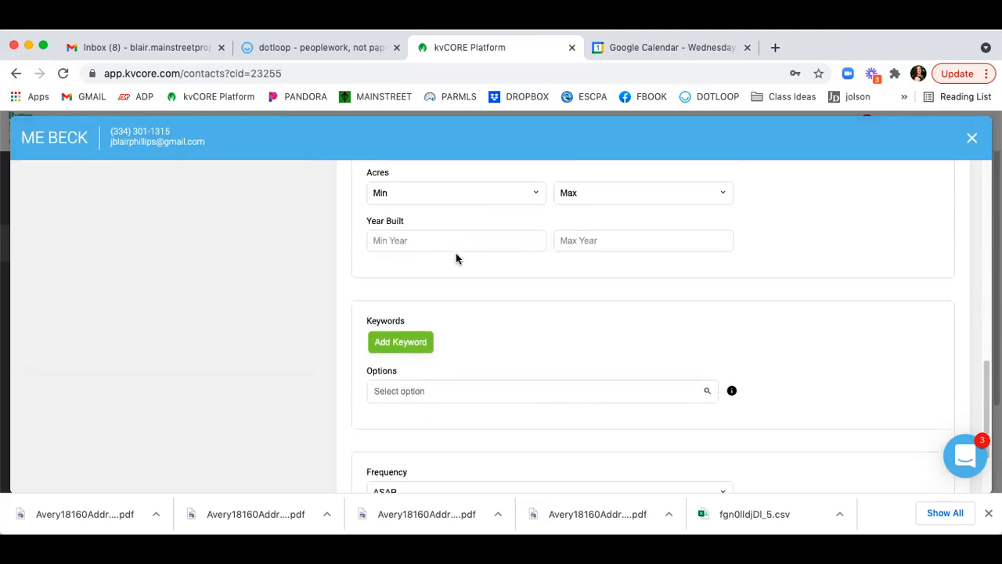
left_click(403, 347)
left_click(405, 342)
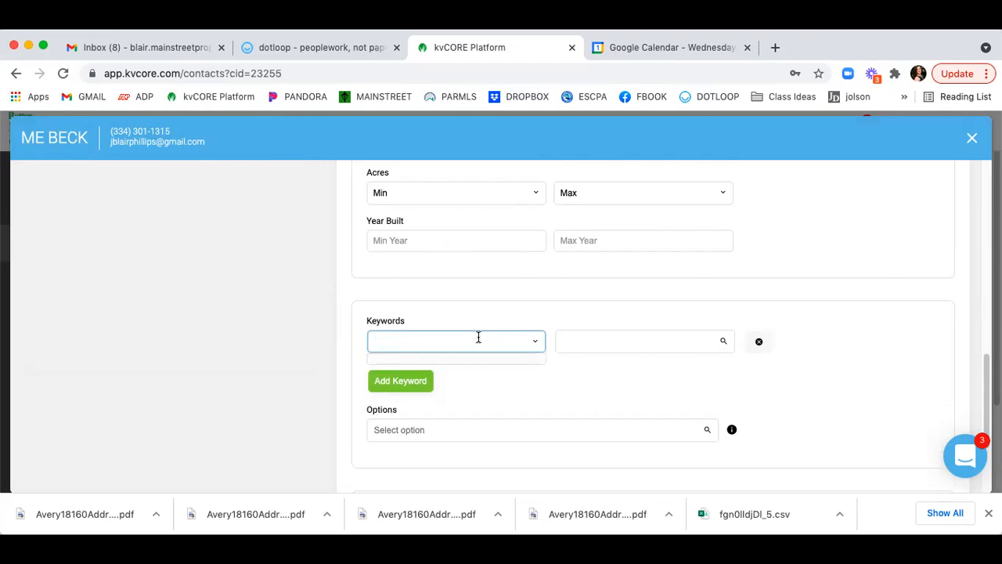
type("water")
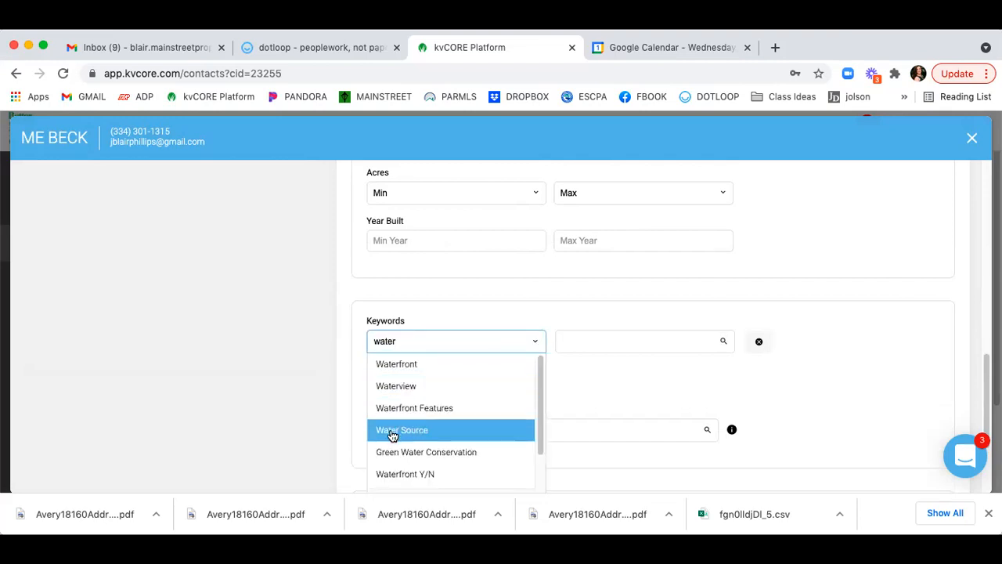
left_click(329, 318)
Check the listing Options and Frequency dropdowns, leaving the alert at ASAP.
scroll(437, 417, "down", 1)
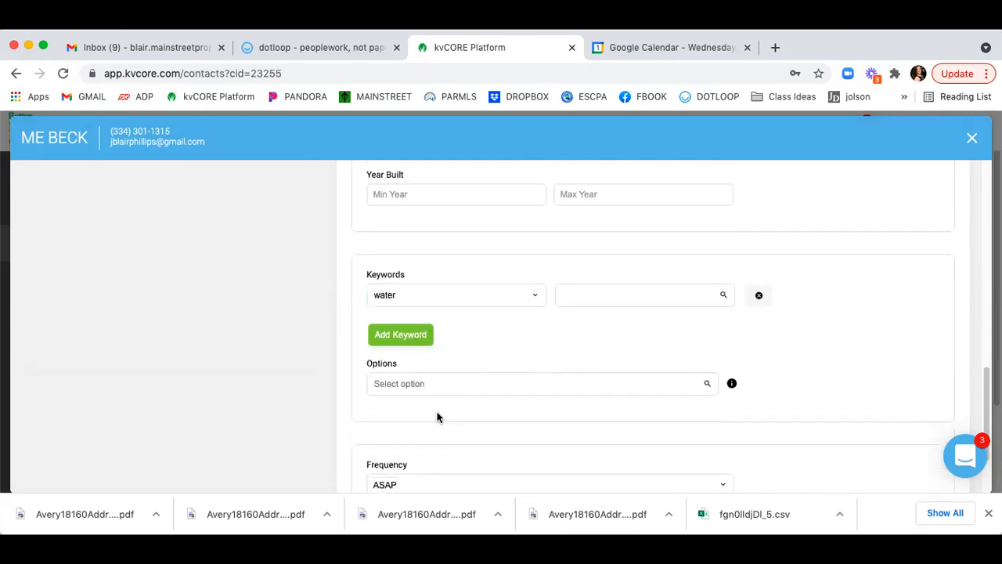
left_click(613, 383)
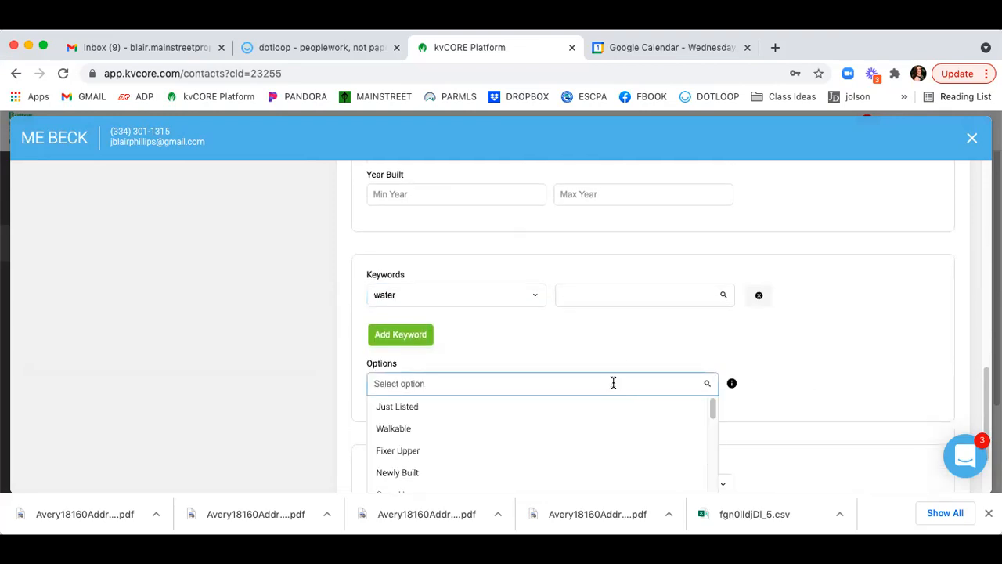
scroll(613, 382, "down", 2)
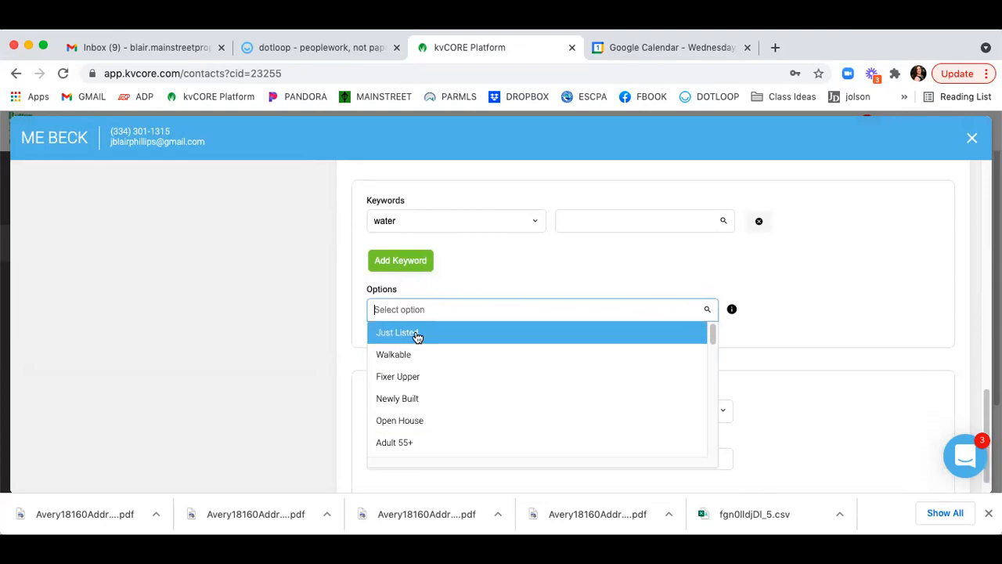
left_click(277, 305)
scroll(286, 296, "down", 1)
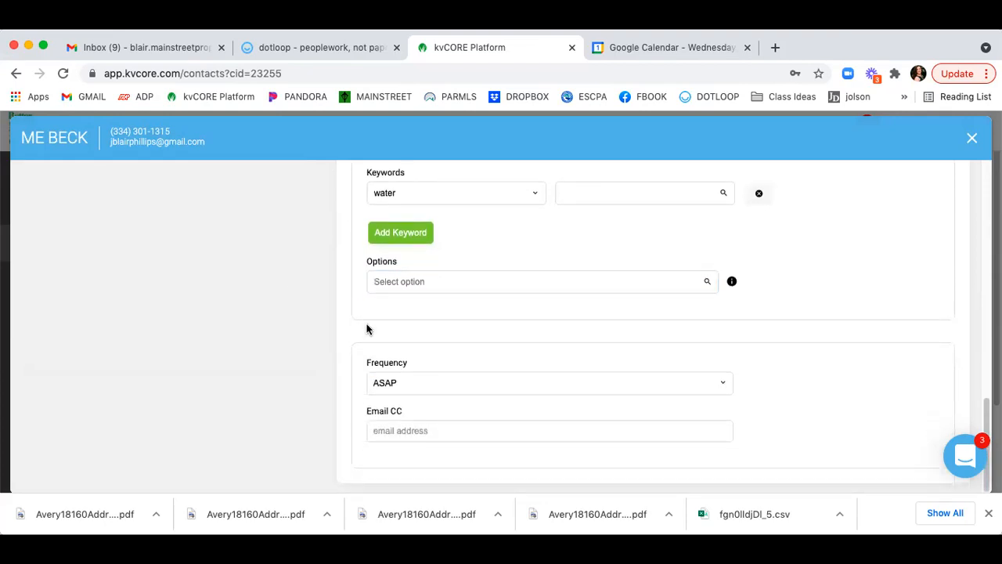
left_click(436, 380)
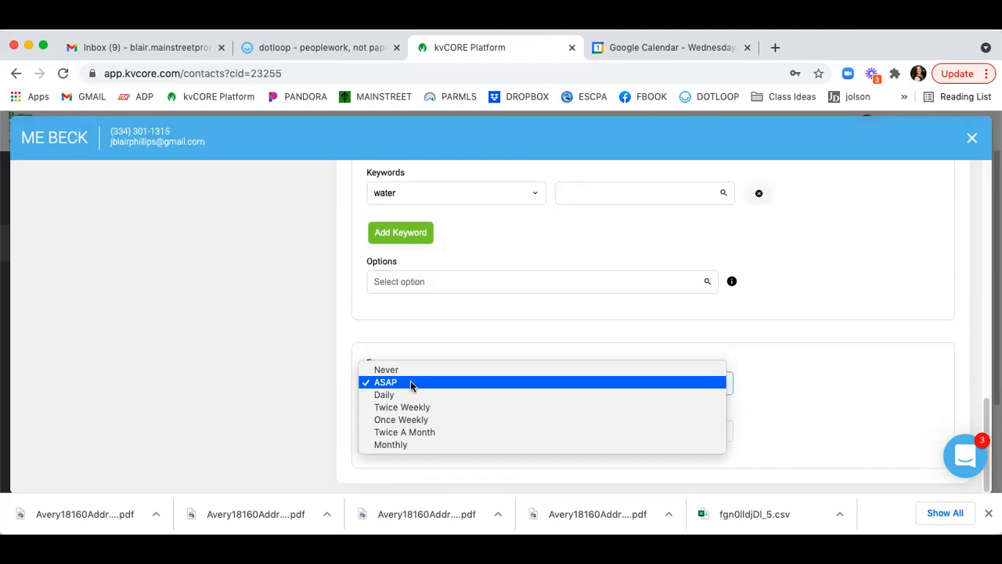
left_click(322, 377)
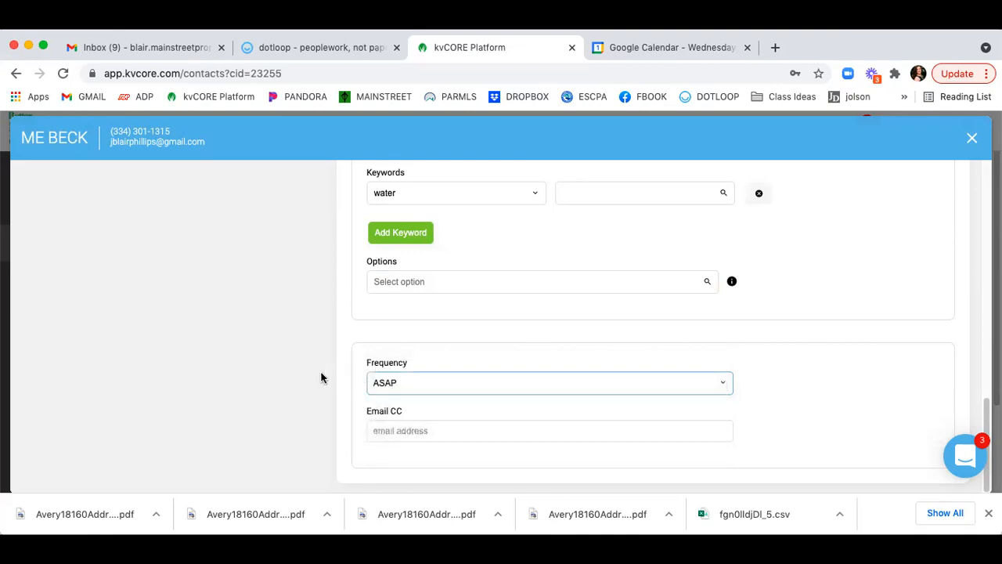
left_click(473, 430)
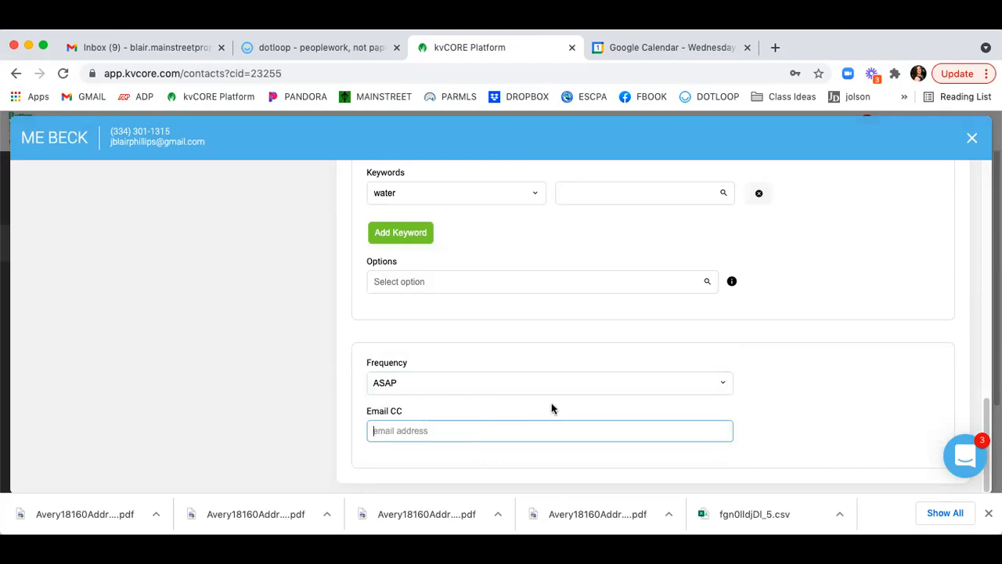
scroll(554, 411, "up", 15)
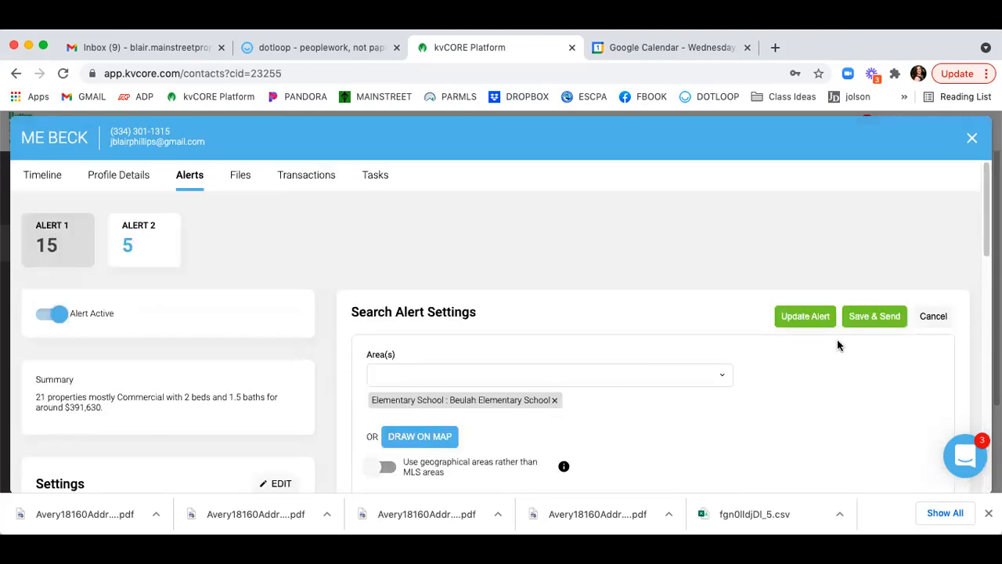
Save & Send the water-keyword alert, review its matching homes, then show the contact's Files tab.
left_click(877, 314)
left_click(931, 318)
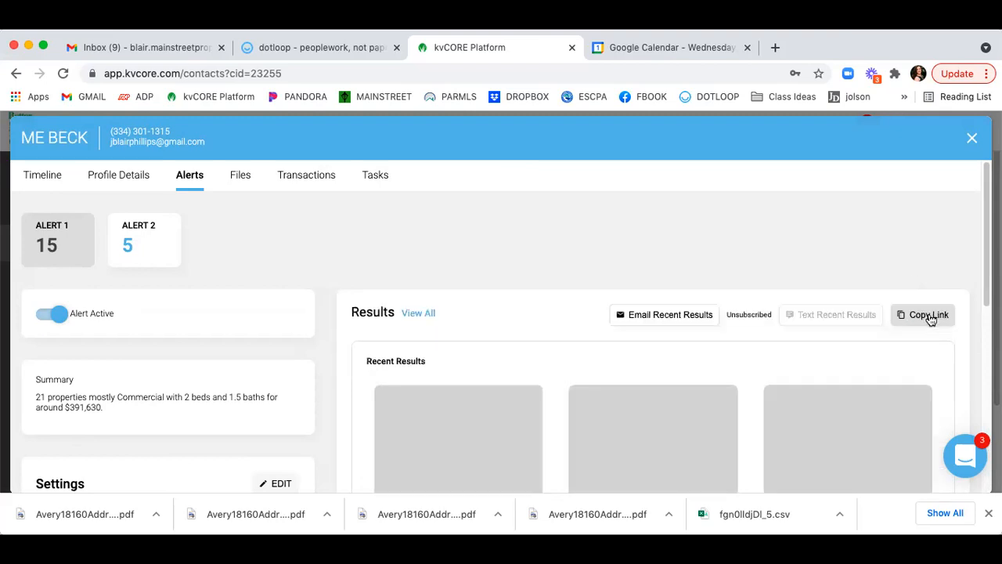
scroll(239, 234, "down", 2)
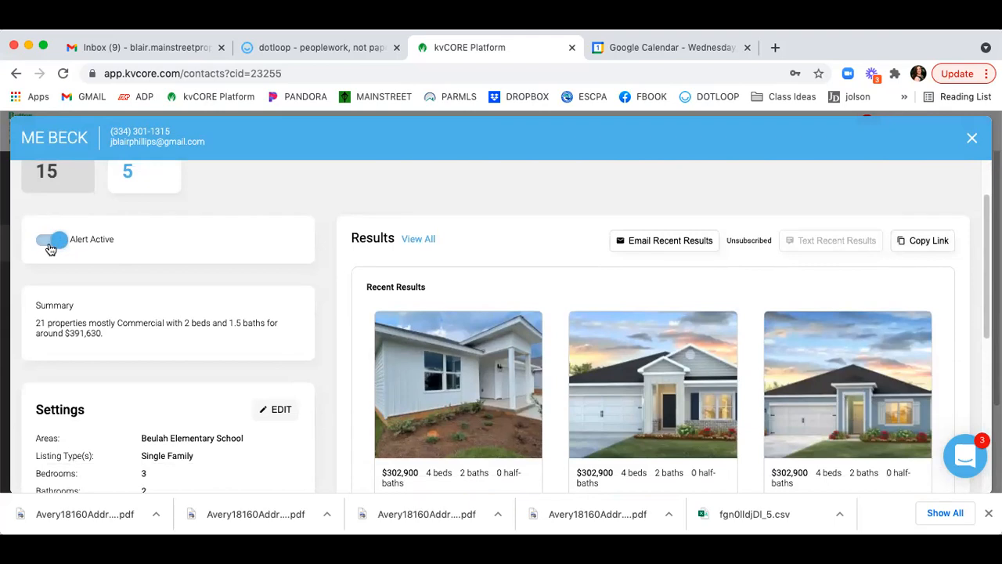
scroll(50, 249, "up", 1)
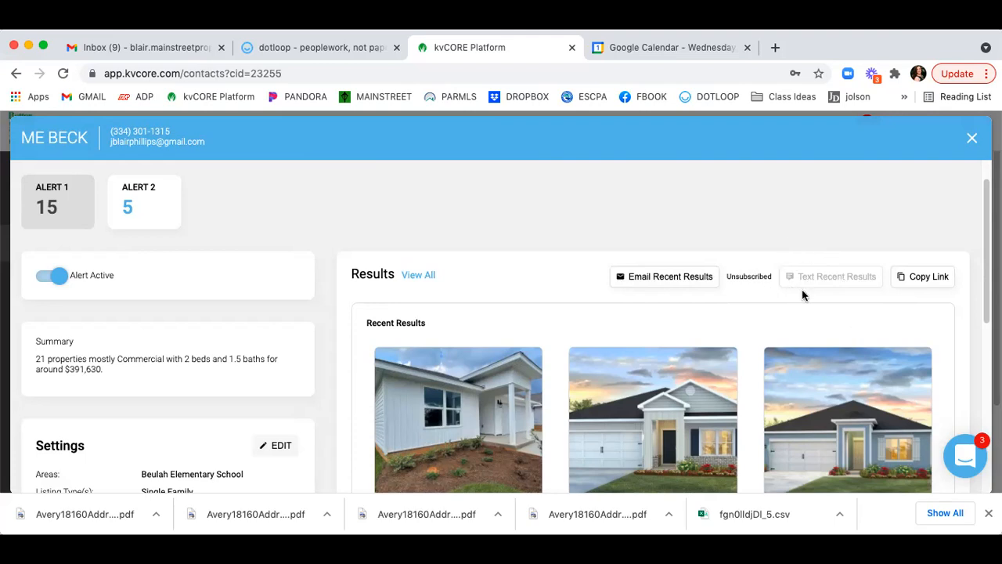
scroll(793, 248, "up", 2)
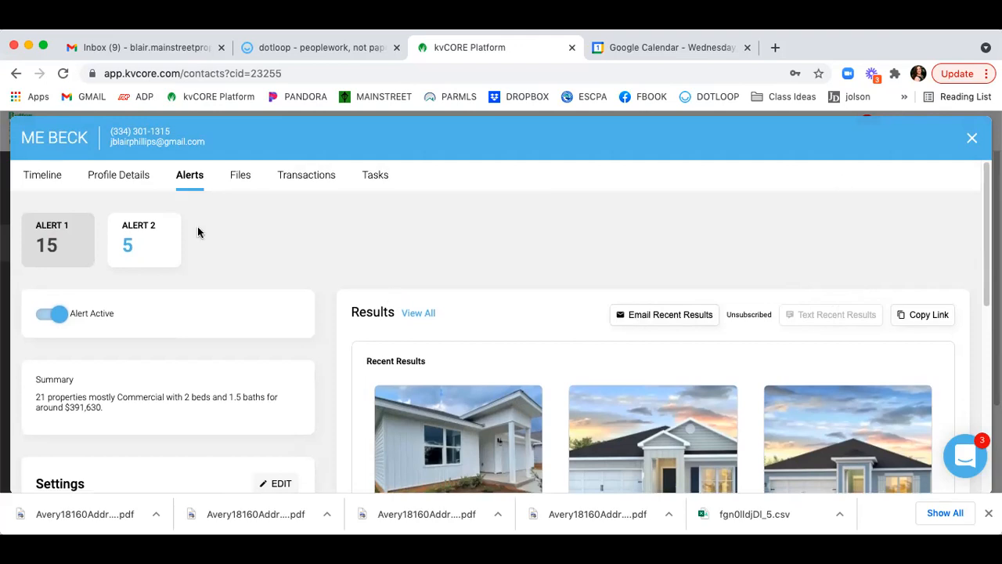
left_click(239, 178)
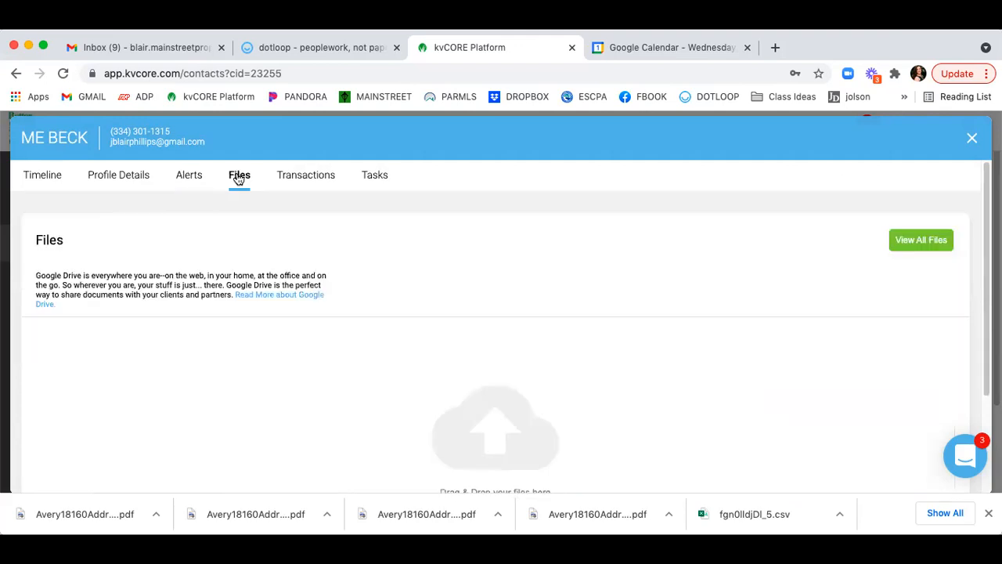
View the empty Transactions tab and the Tasks tab, then close the contact record.
scroll(433, 348, "down", 3)
scroll(433, 348, "down", 1)
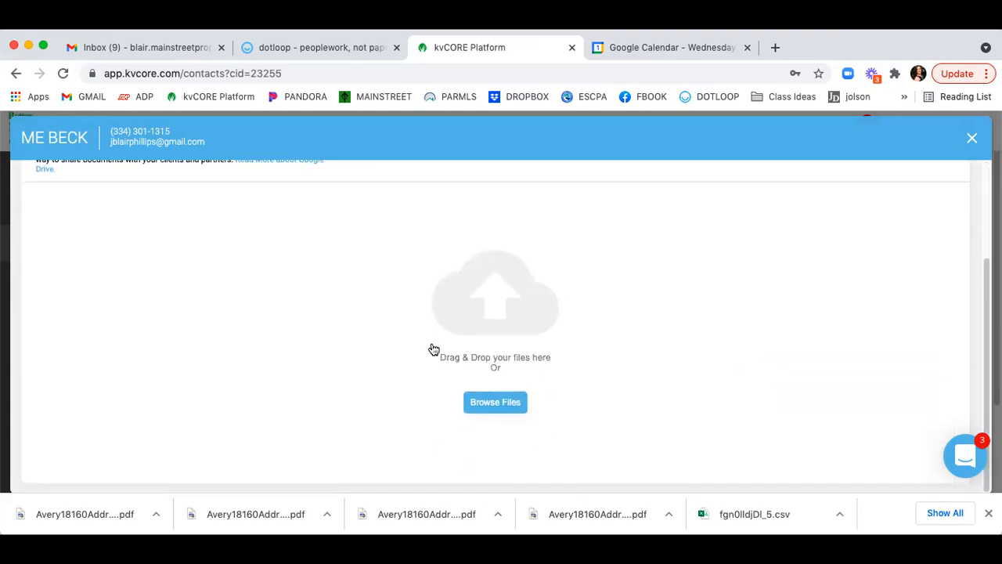
scroll(497, 389, "up", 1)
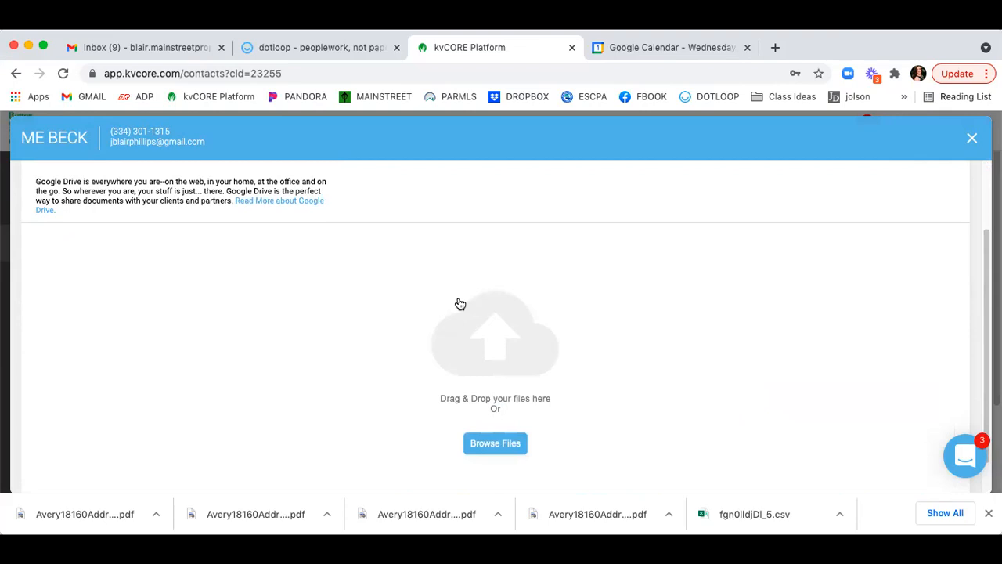
scroll(459, 303, "up", 3)
scroll(509, 405, "down", 3)
scroll(508, 404, "up", 3)
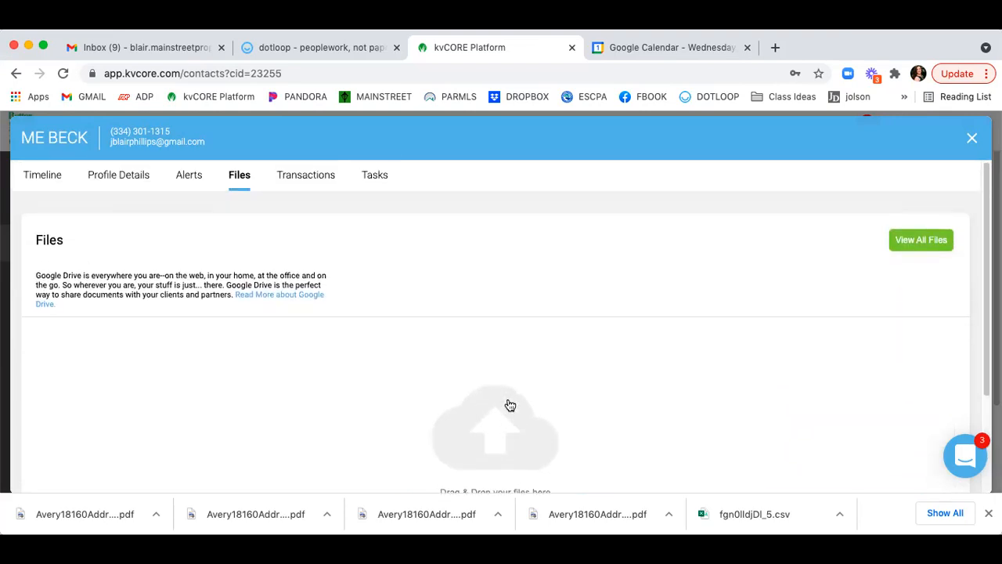
left_click(299, 181)
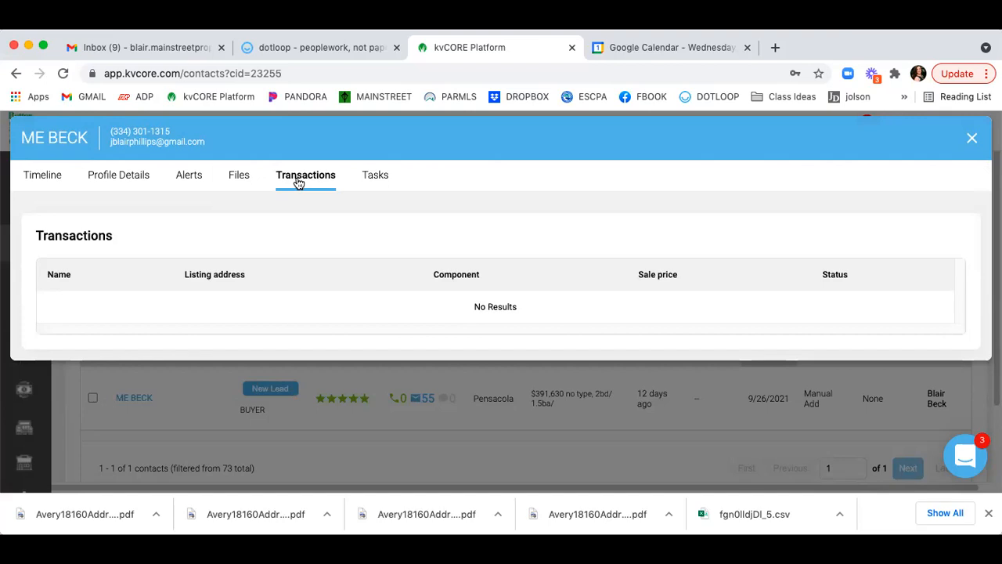
left_click(382, 187)
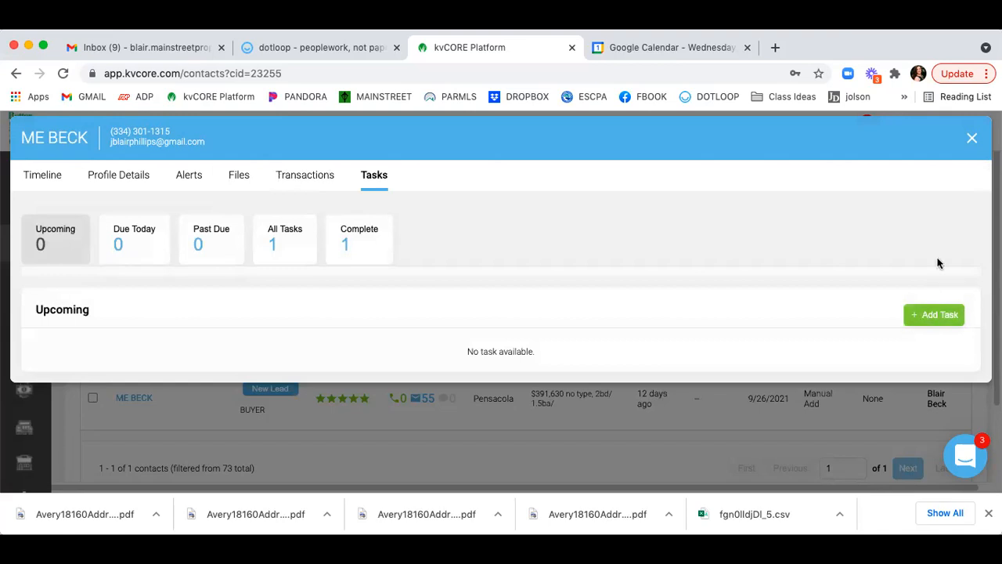
left_click(967, 138)
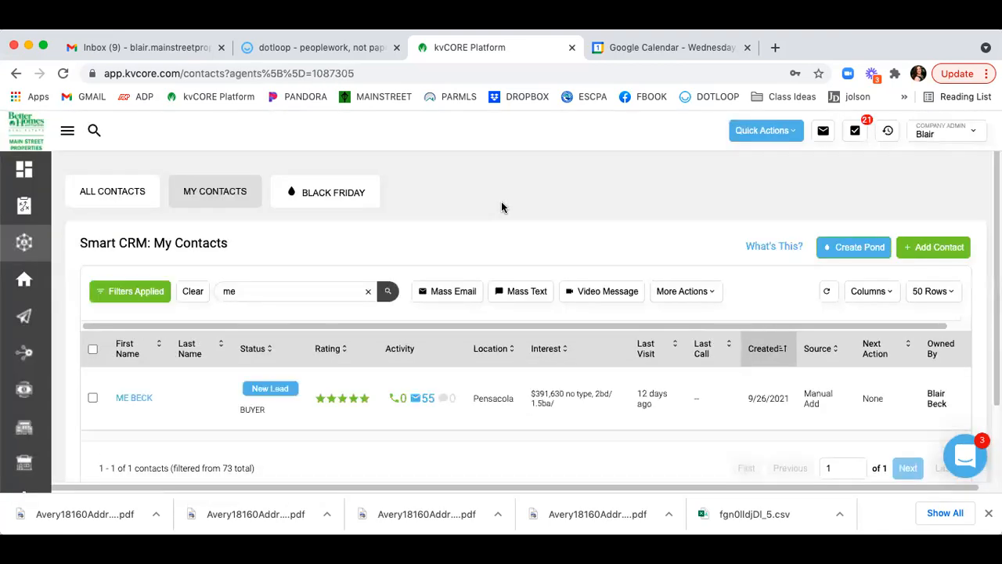
left_click(260, 285)
key("BackSpace")
key("BackSpace")
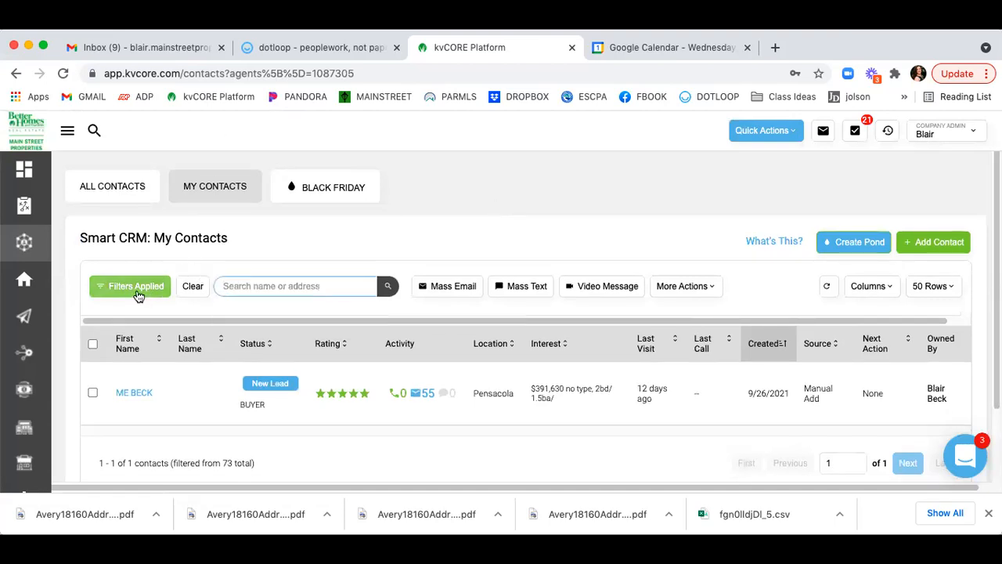
left_click(302, 289)
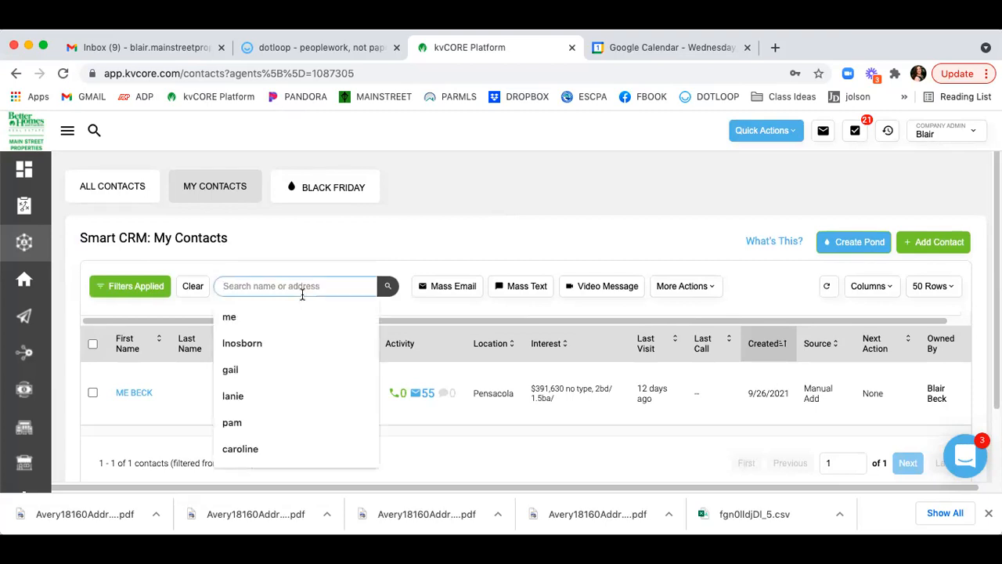
left_click(518, 220)
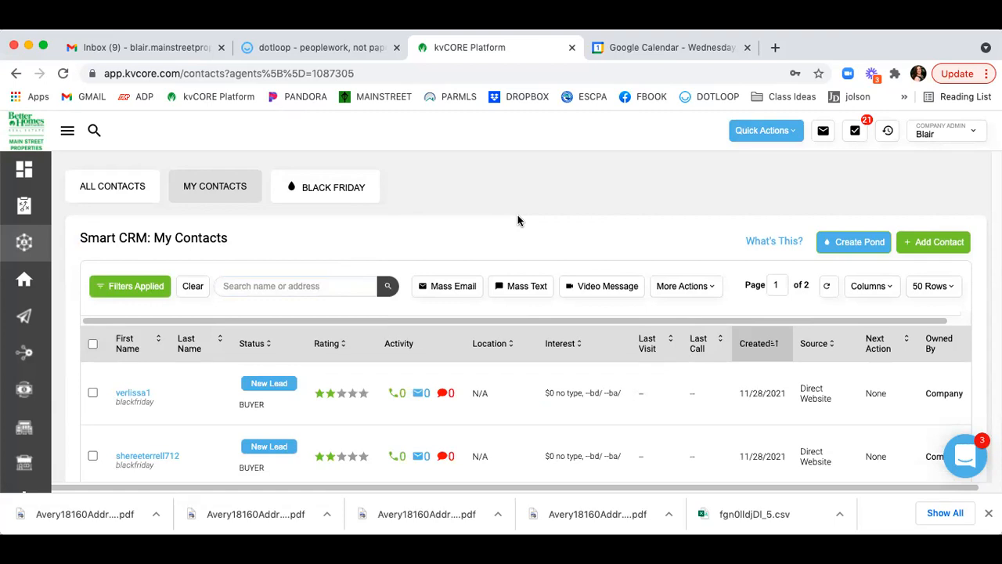
scroll(517, 221, "down", 1)
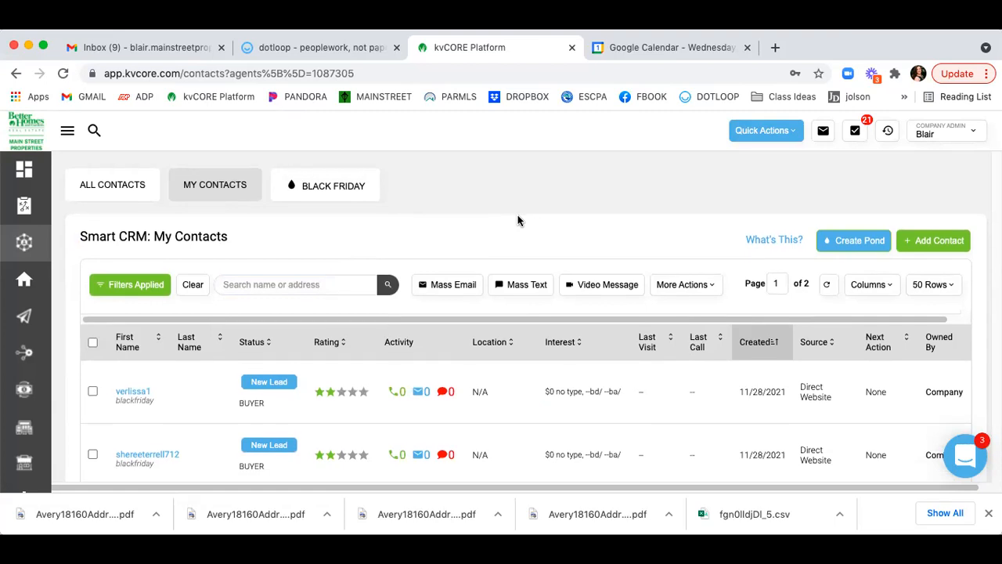
left_click(940, 244)
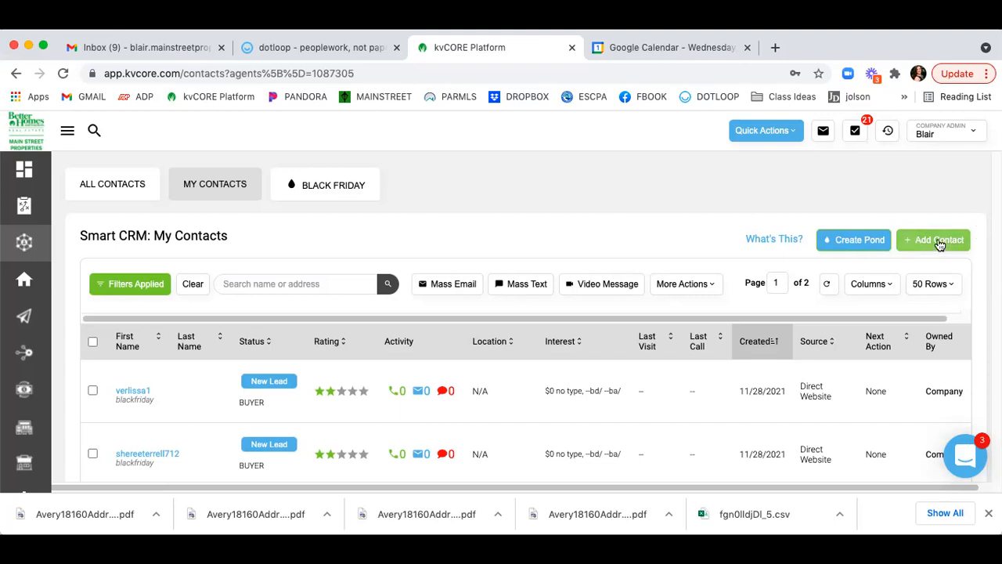
left_click(765, 130)
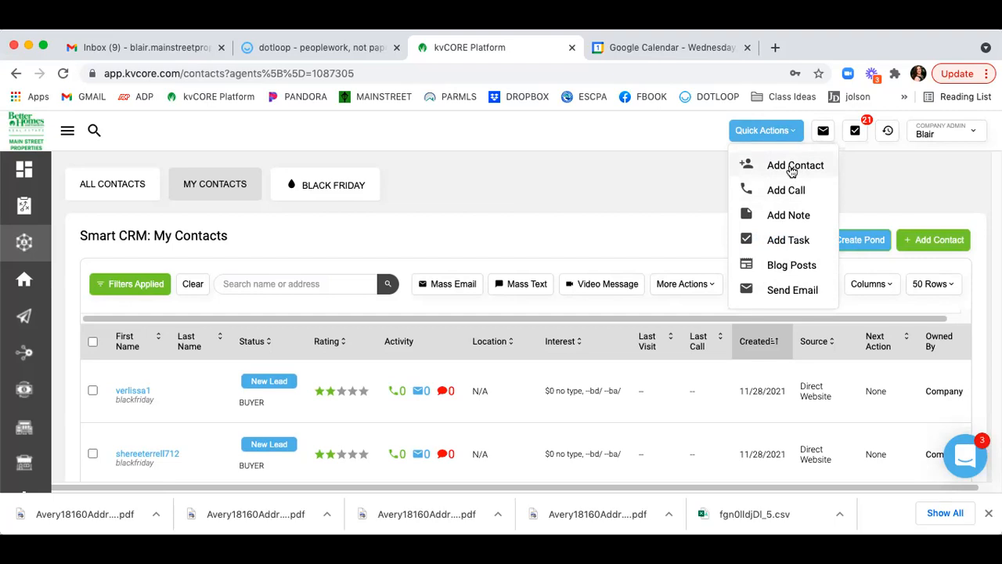
left_click(481, 201)
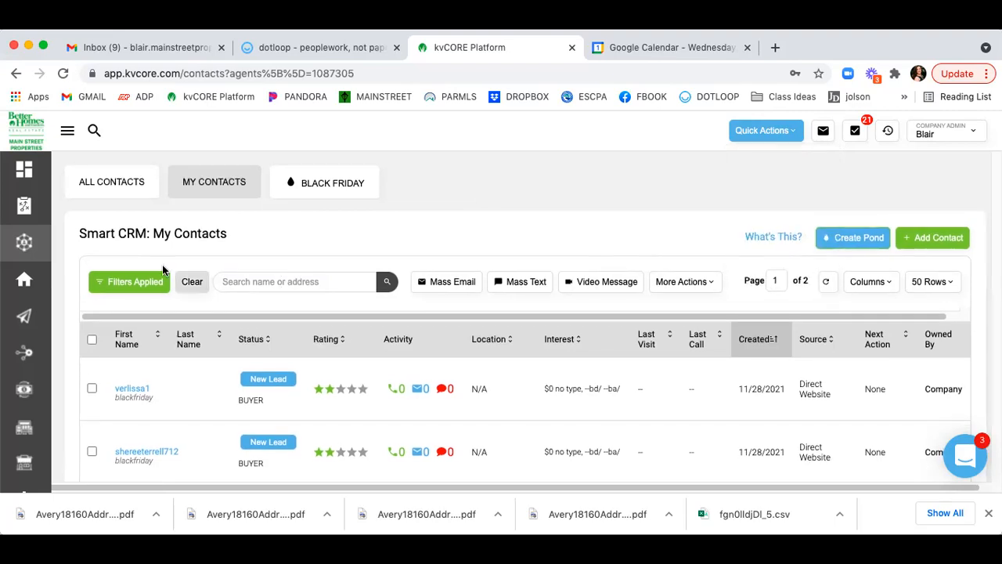
Open the Filters panel beside My Contacts and expand Contact Details.
left_click(121, 279)
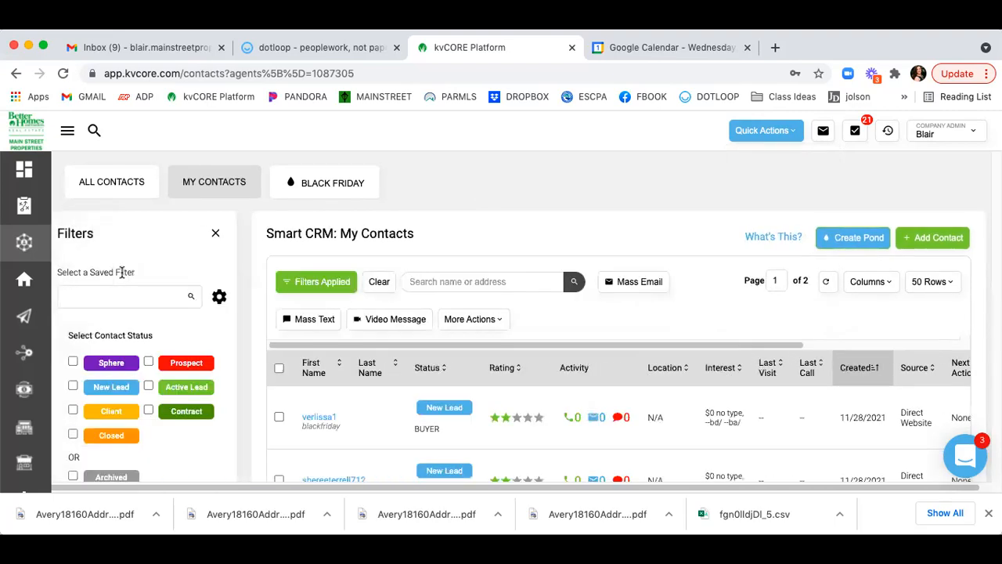
scroll(121, 272, "down", 1)
scroll(122, 271, "down", 2)
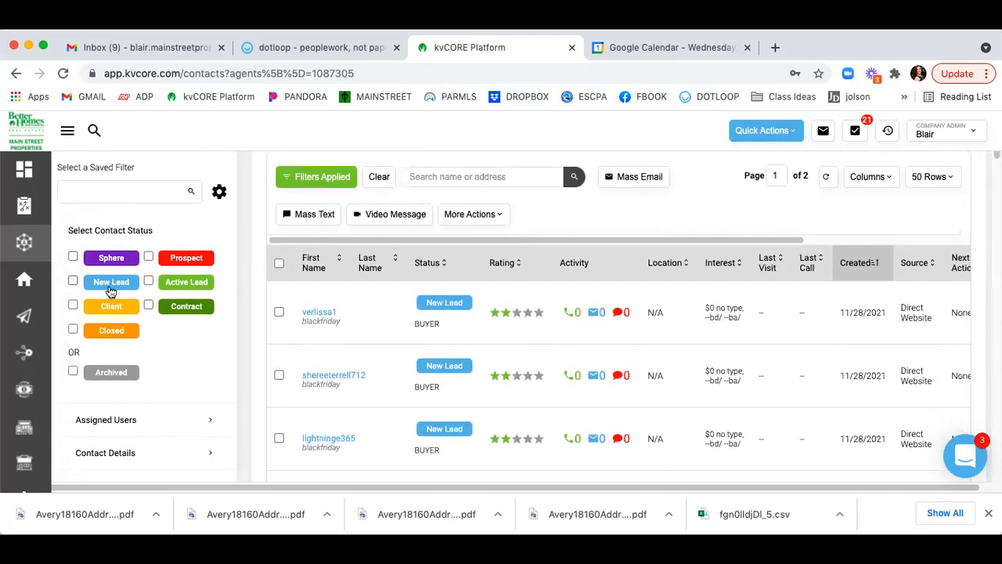
scroll(169, 306, "down", 2)
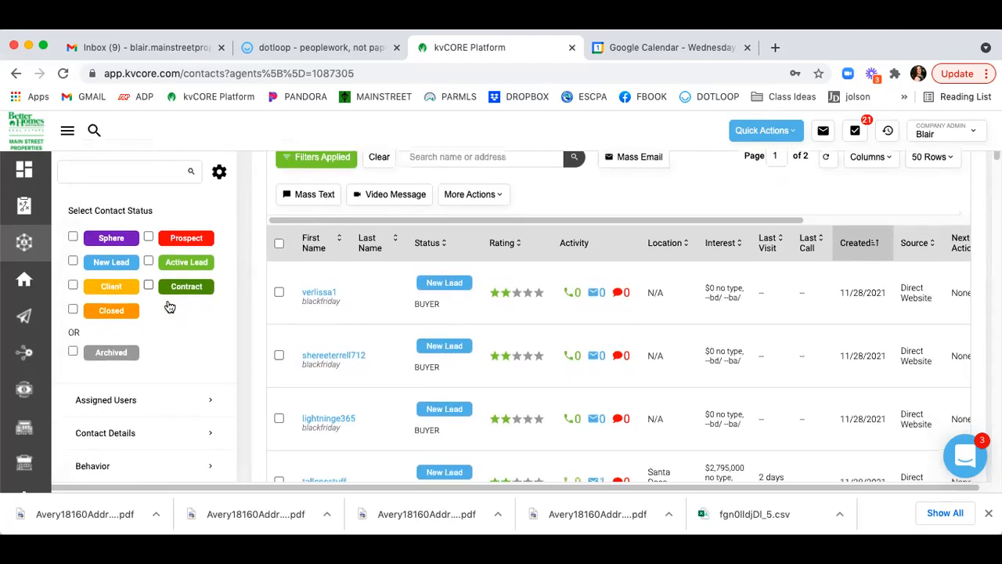
scroll(166, 303, "down", 1)
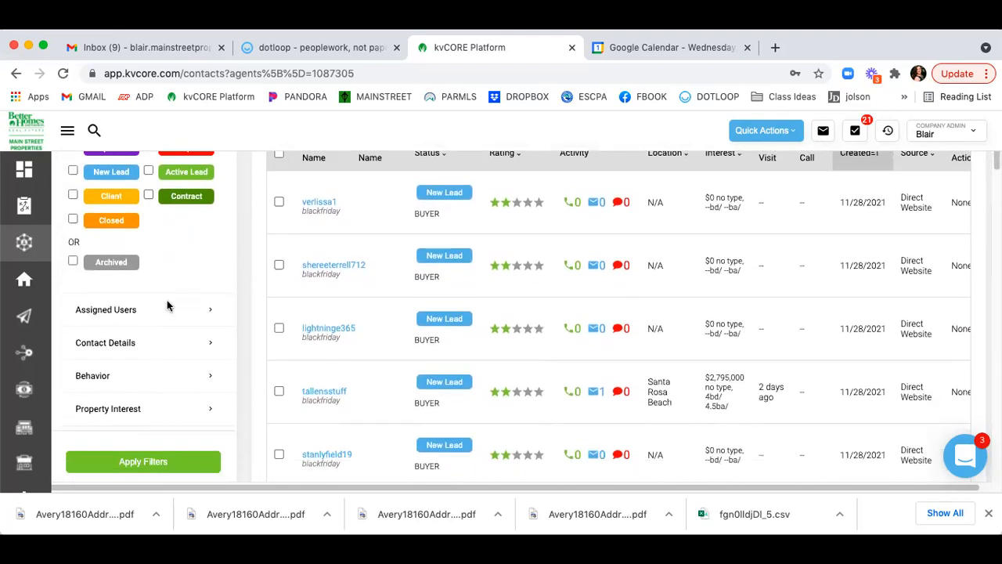
left_click(173, 337)
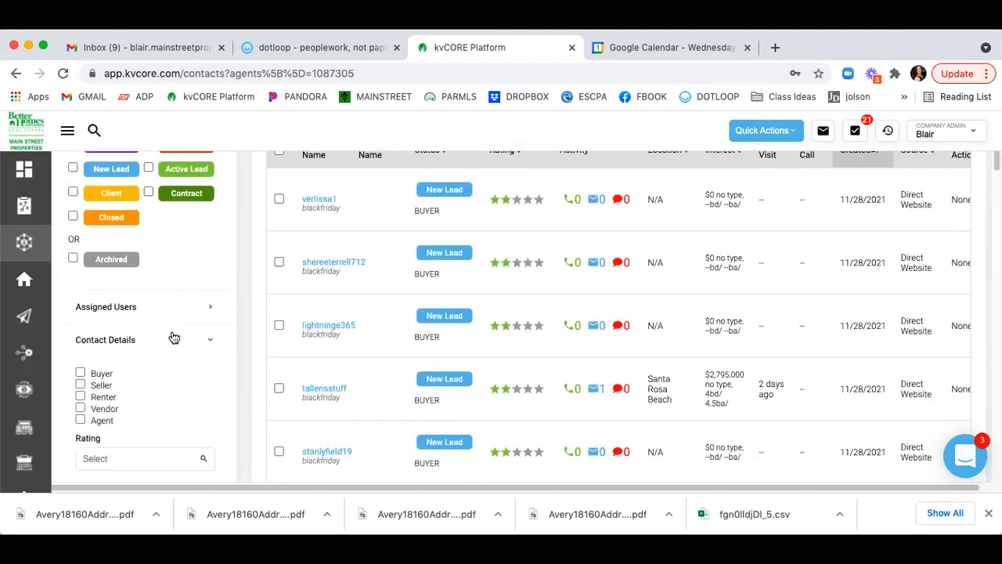
scroll(173, 337, "down", 3)
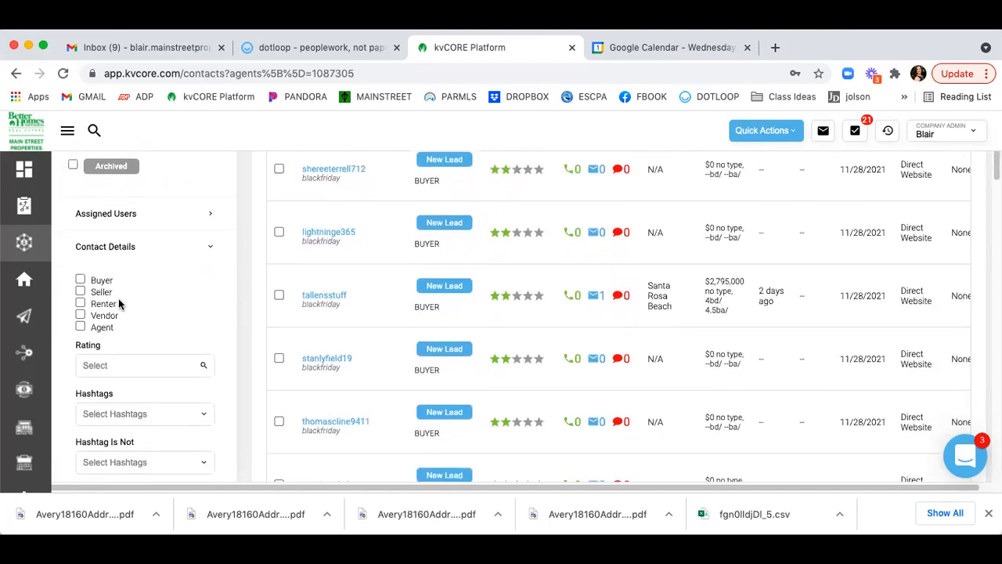
scroll(189, 285, "down", 1)
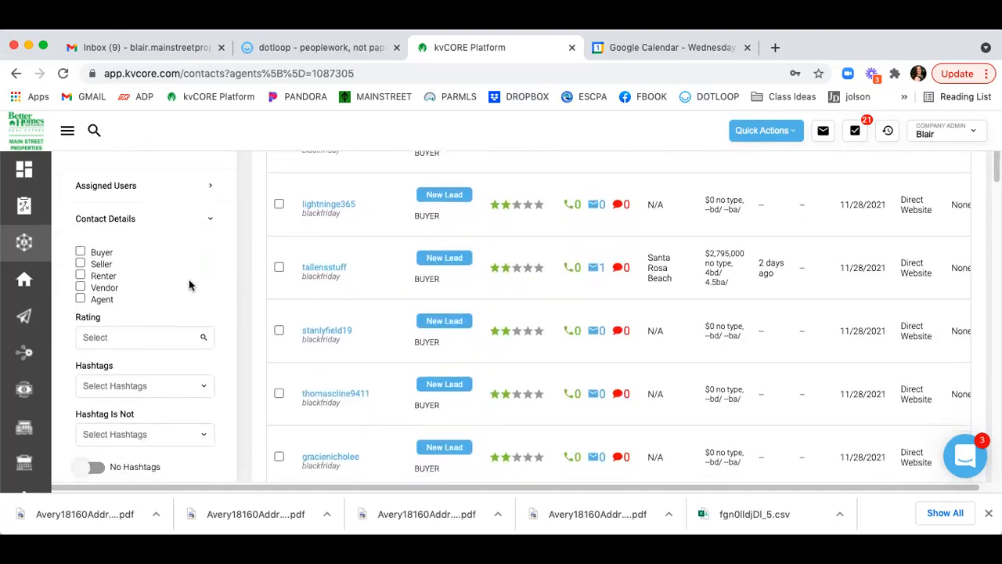
scroll(165, 324, "down", 1)
Browse the hashtag and contact source filter choices, and toggle No Birthday on then off.
left_click(187, 350)
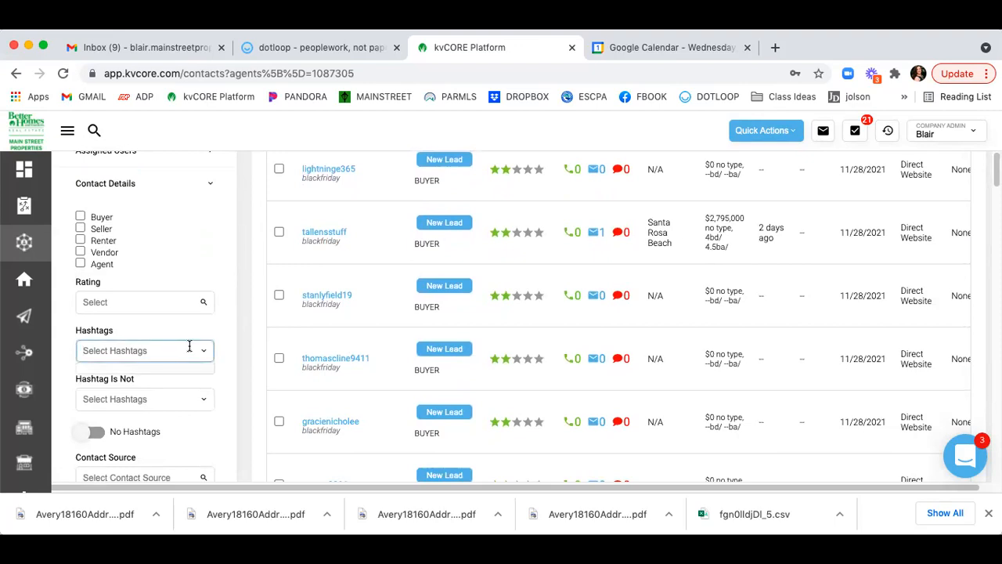
scroll(189, 348, "down", 2)
scroll(189, 345, "down", 3)
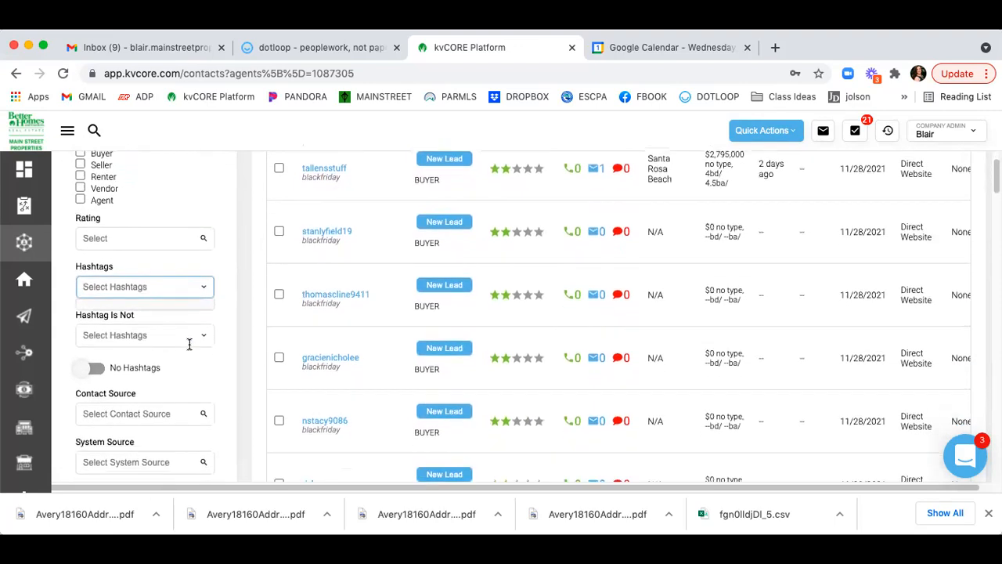
left_click(177, 360)
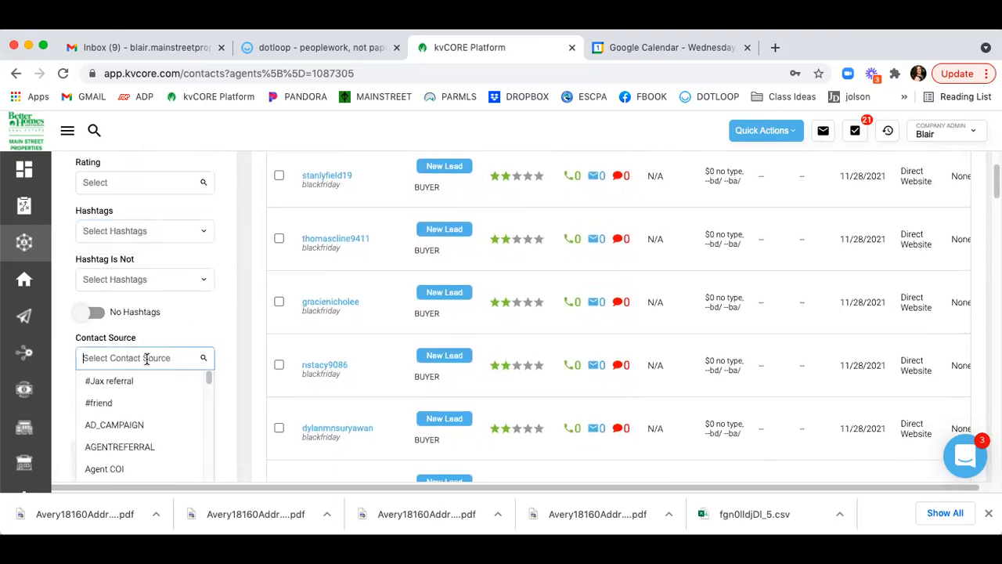
left_click(187, 327)
scroll(187, 322, "down", 5)
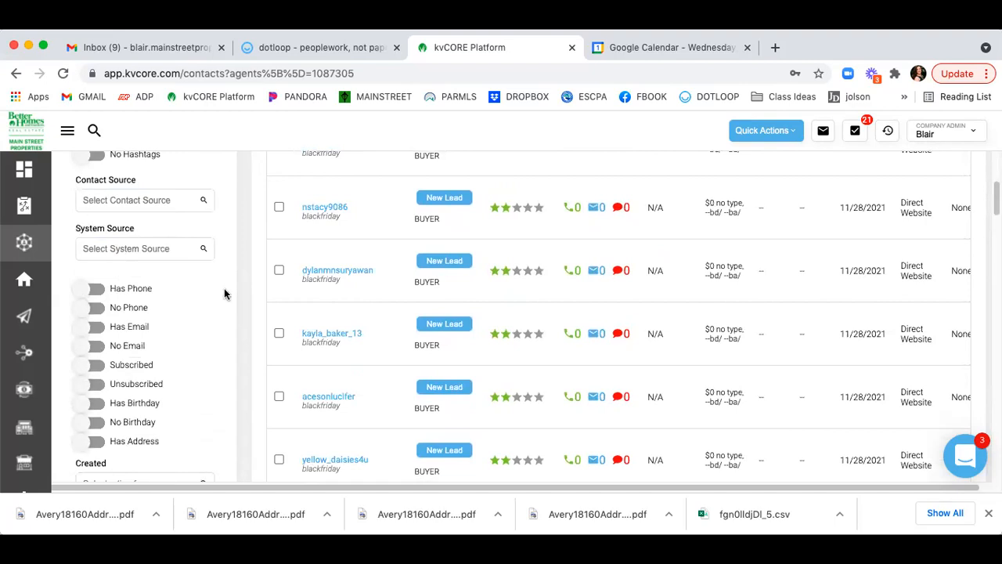
scroll(224, 293, "down", 2)
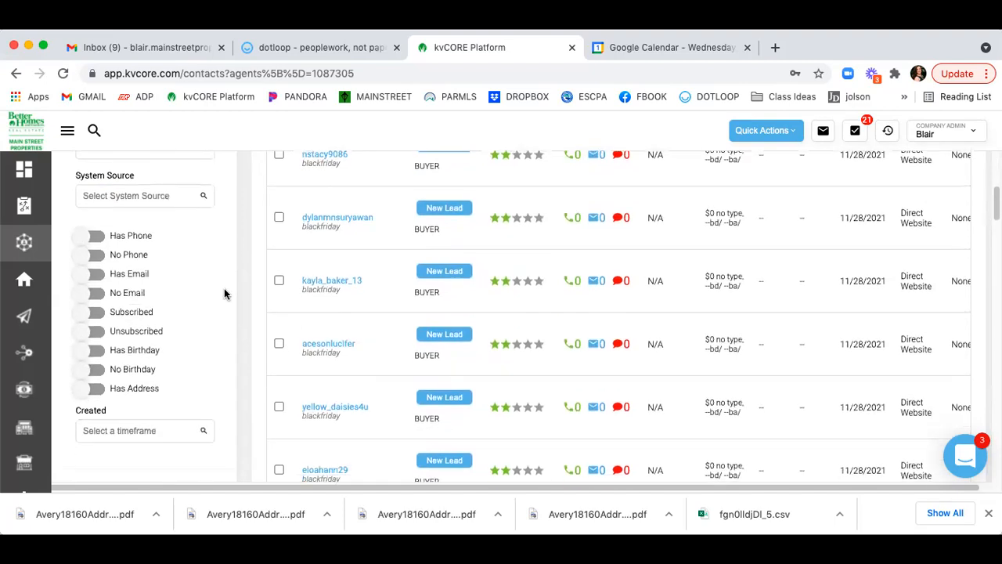
left_click(91, 369)
left_click(91, 370)
Expand the Behavior filter group.
scroll(184, 349, "down", 3)
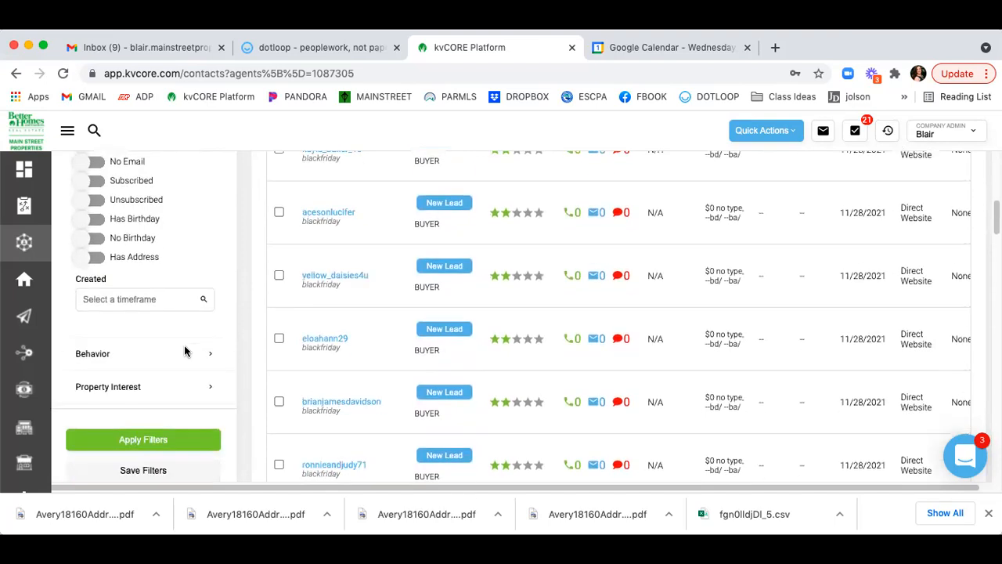
scroll(184, 348, "down", 1)
left_click(196, 300)
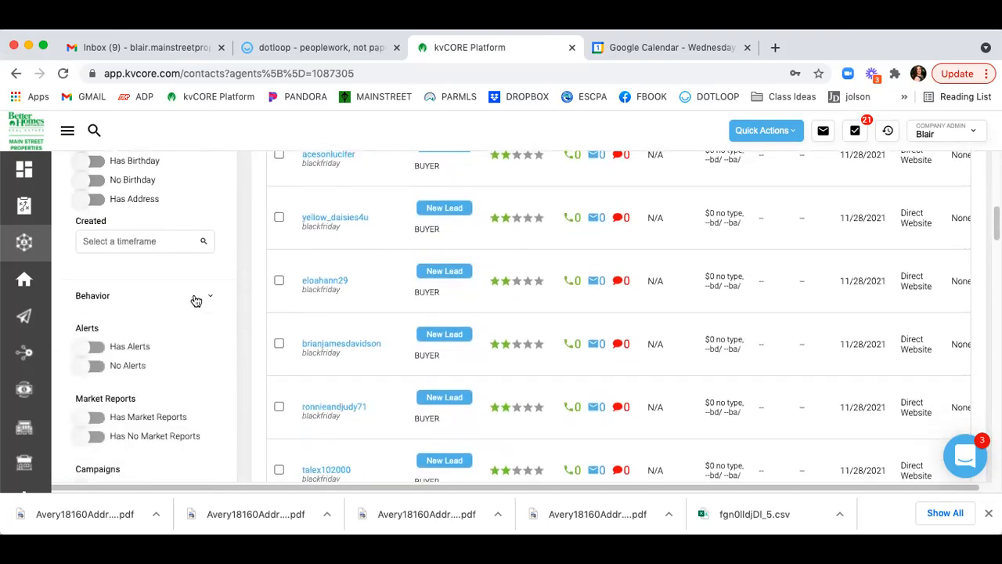
scroll(196, 300, "down", 2)
scroll(193, 301, "down", 2)
scroll(194, 300, "up", 2)
scroll(193, 300, "down", 8)
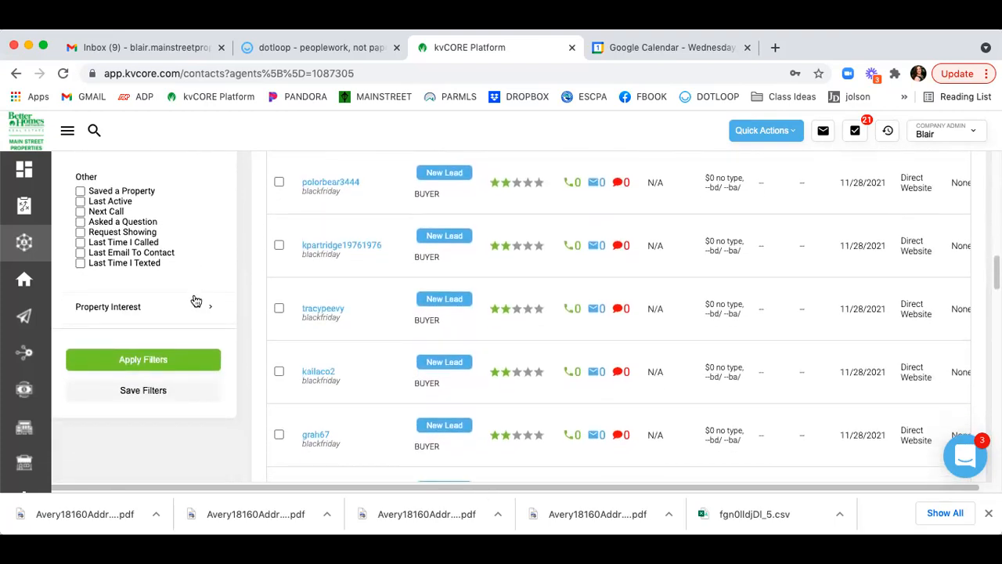
Expand Property Interest, try the MLS ID field, then select every contact in the list.
left_click(195, 305)
scroll(190, 263, "down", 4)
scroll(189, 269, "up", 2)
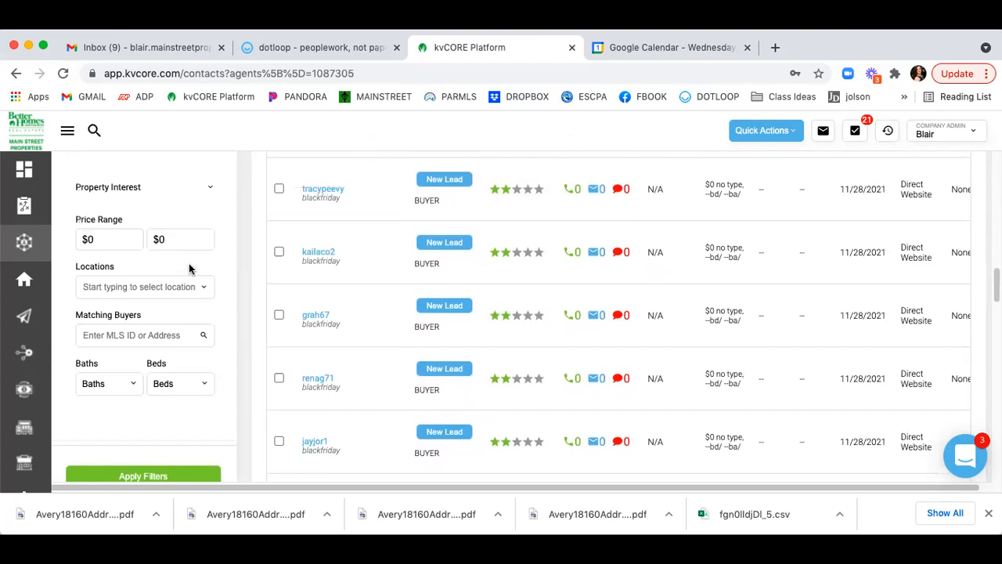
scroll(188, 269, "up", 1)
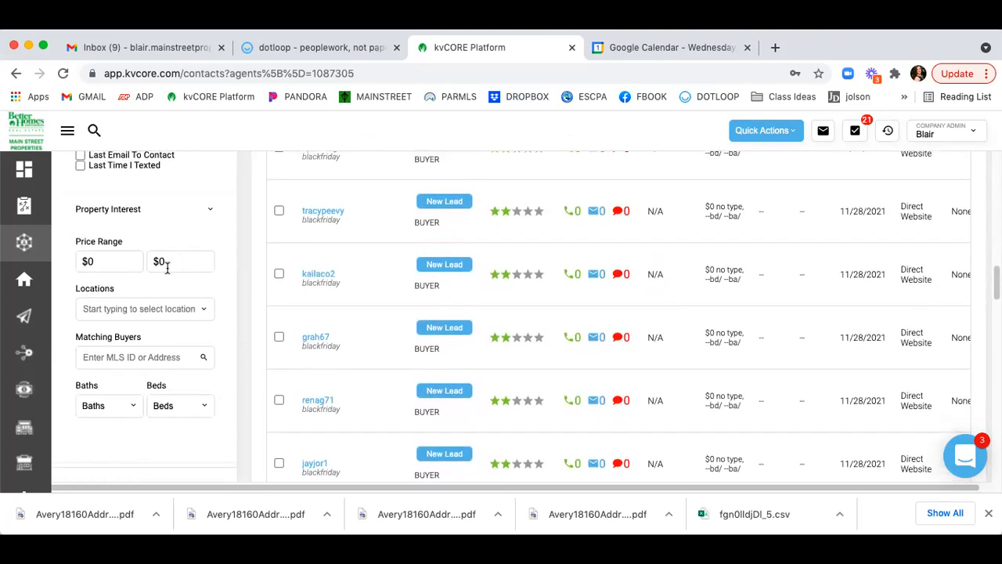
left_click(132, 356)
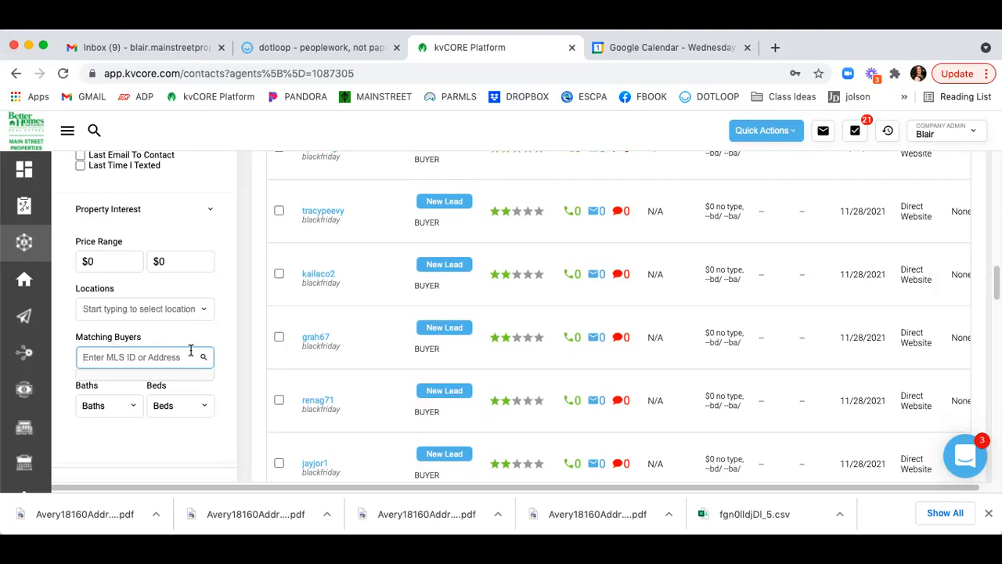
scroll(190, 351, "down", 3)
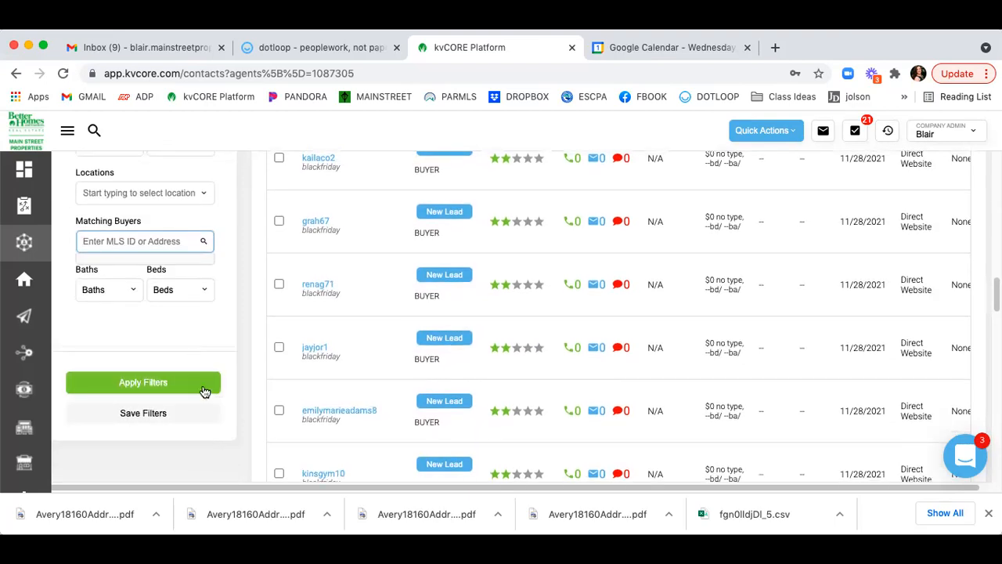
scroll(260, 316, "up", 5)
scroll(259, 316, "up", 10)
scroll(259, 316, "up", 10)
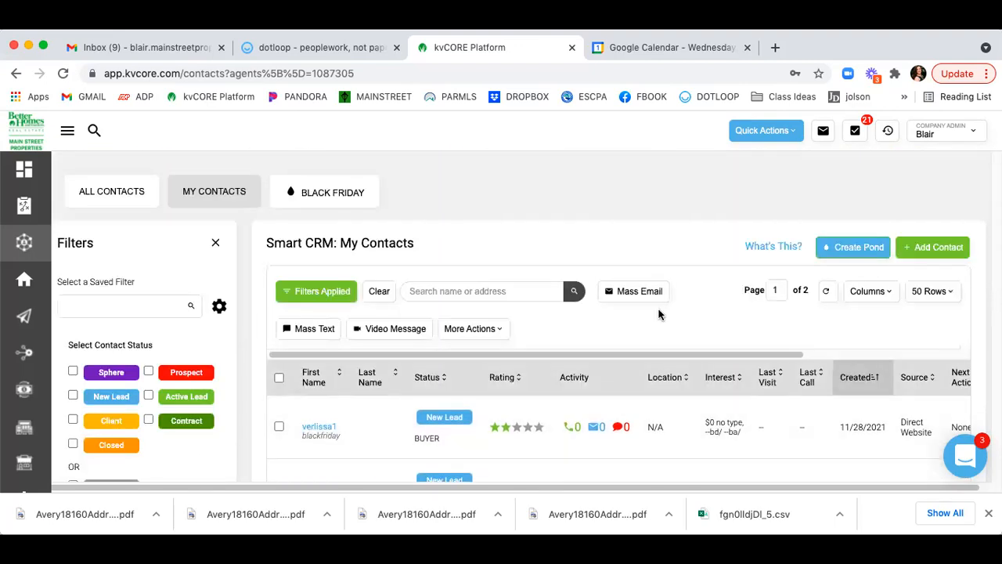
scroll(674, 293, "down", 2)
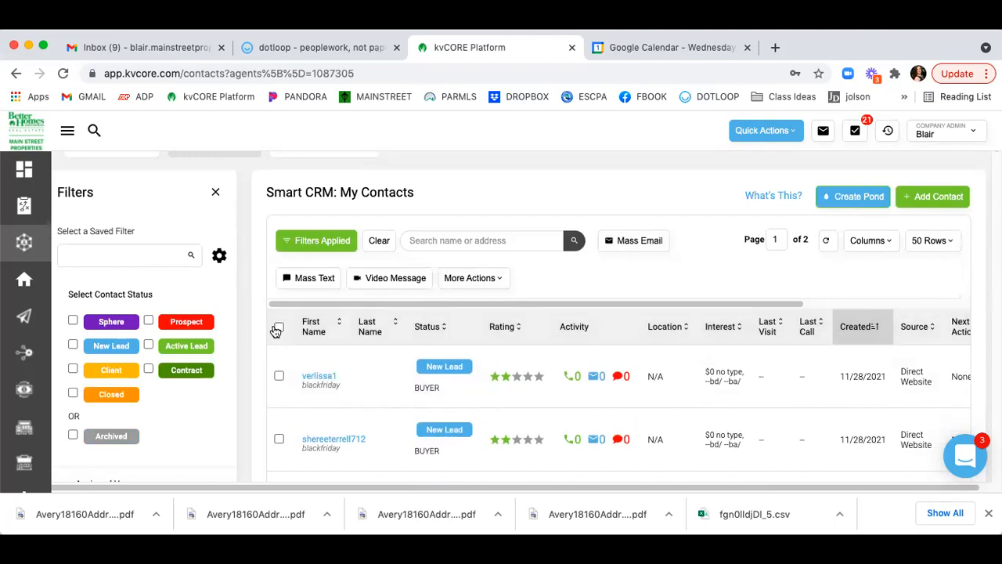
left_click(278, 328)
Start a mass email to the selected contacts using the 'new listing' search to apply the New Listing template.
left_click(640, 247)
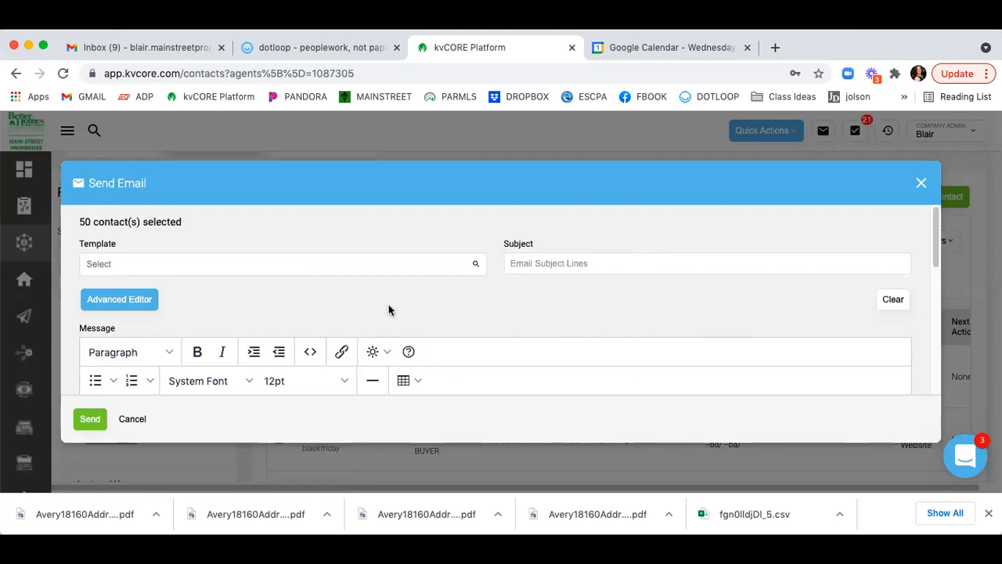
scroll(388, 310, "down", 5)
scroll(392, 282, "up", 5)
scroll(393, 287, "up", 1)
left_click(297, 266)
type("new listing")
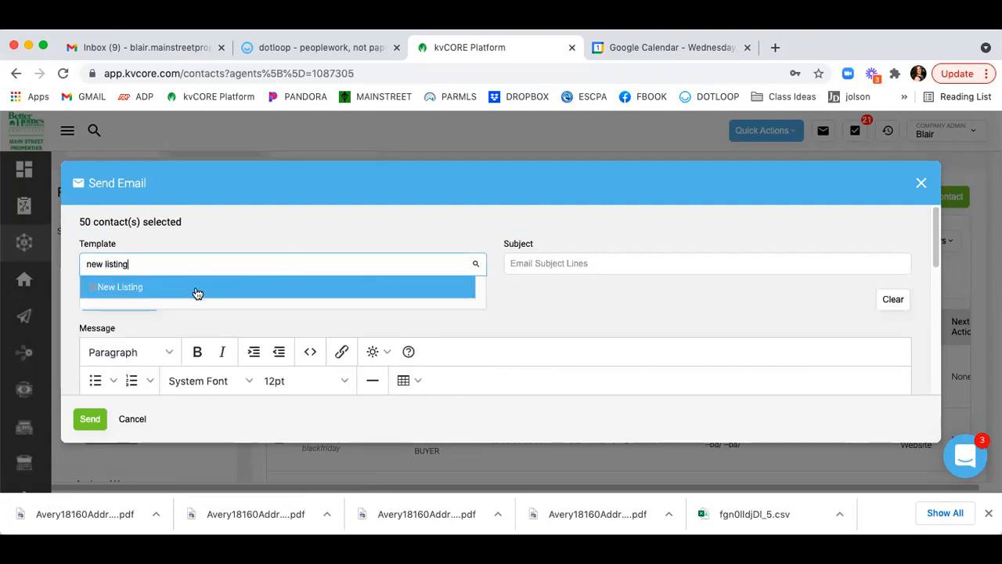
left_click(196, 290)
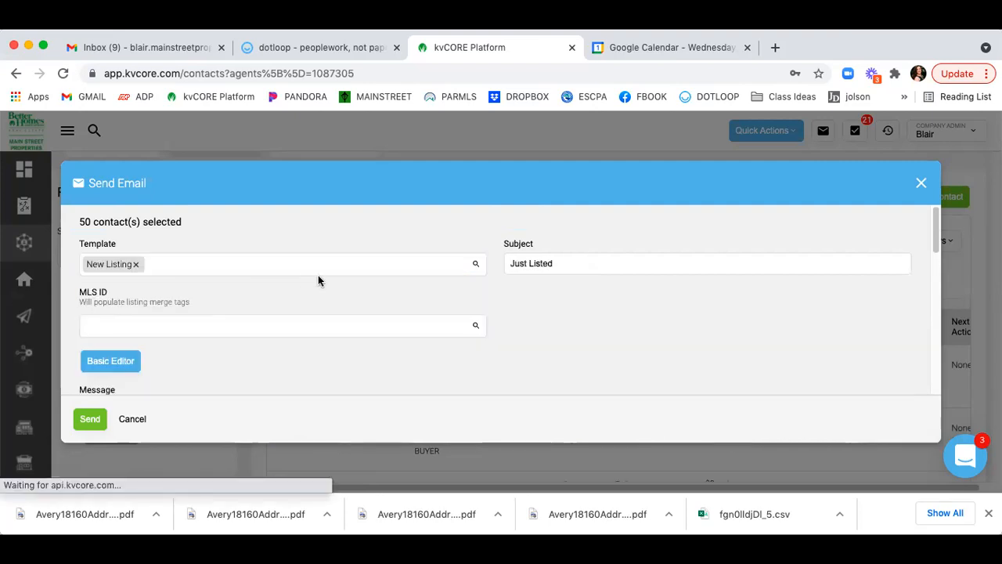
Select the MLS ID field and scroll through the Just Listed message.
scroll(329, 270, "down", 1)
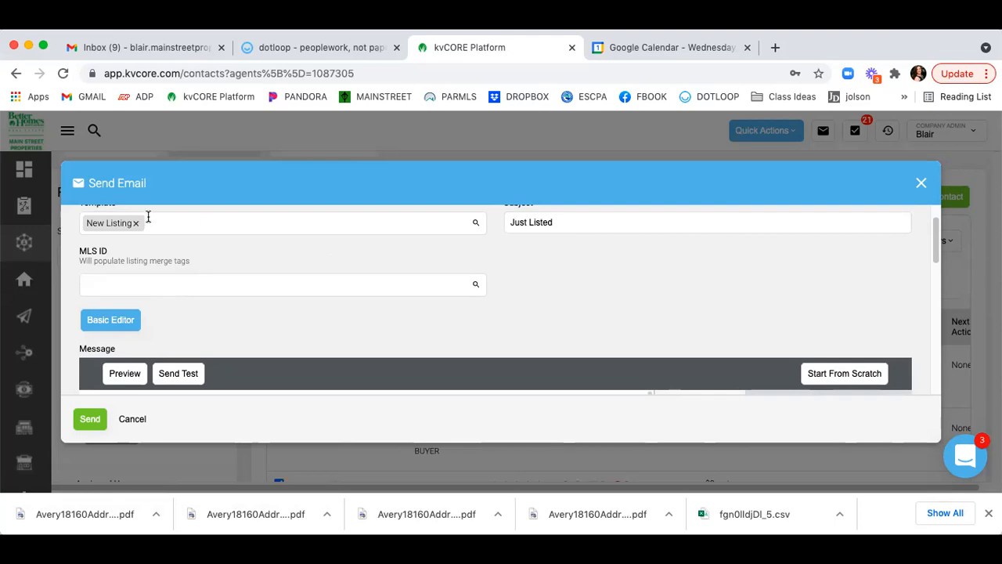
left_click(166, 282)
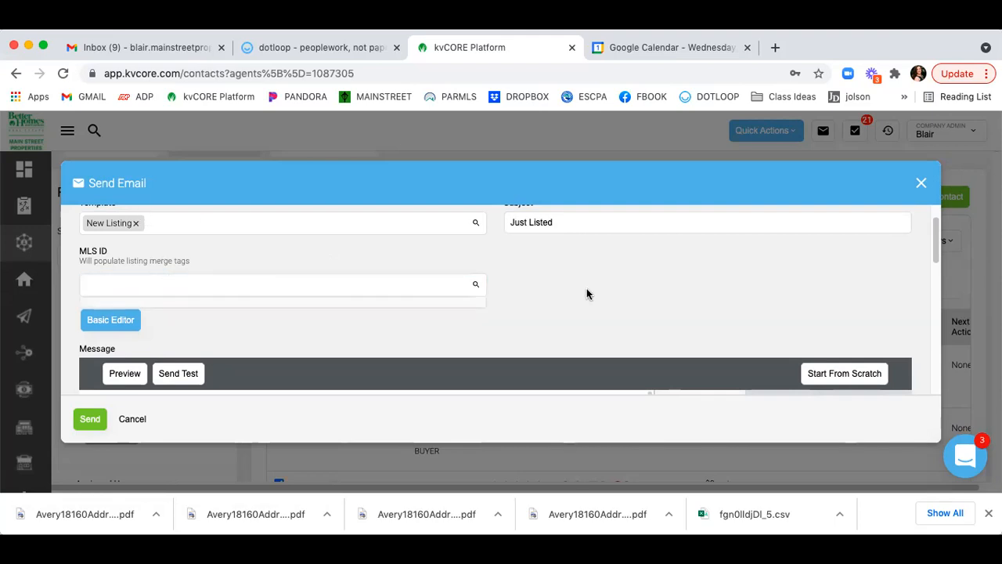
scroll(587, 288, "down", 5)
scroll(587, 293, "down", 5)
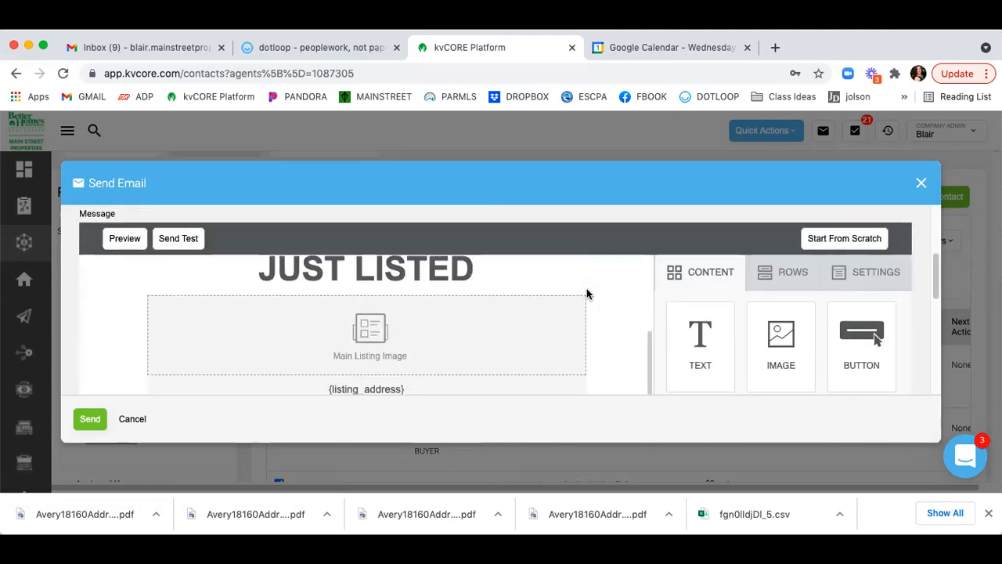
scroll(587, 294, "up", 5)
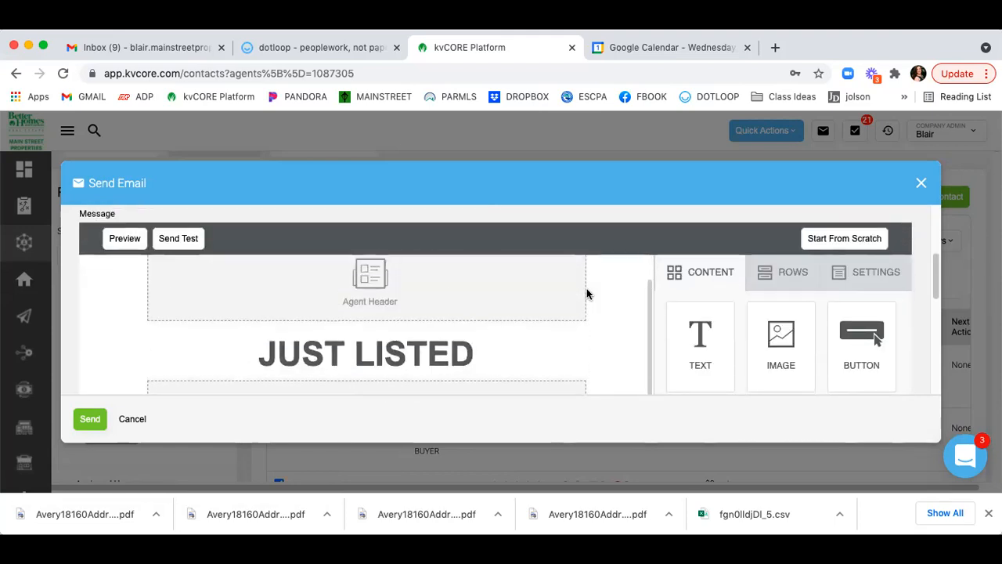
left_click(44, 48)
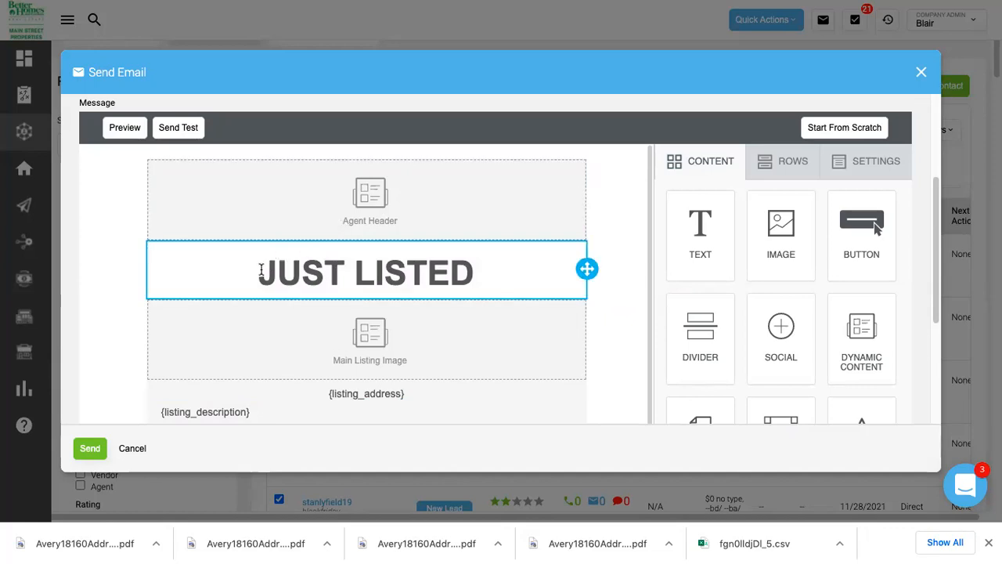
scroll(633, 243, "down", 1)
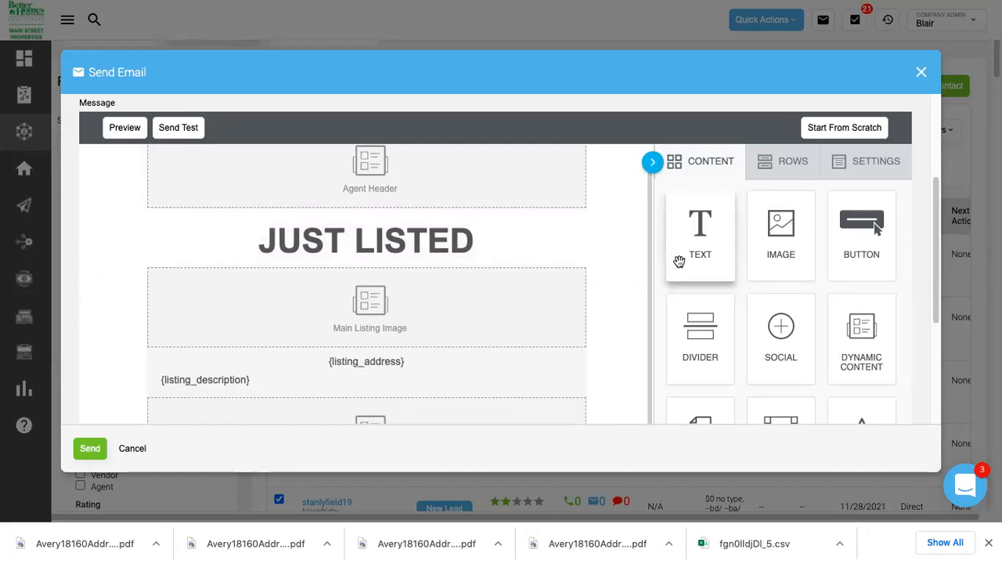
scroll(451, 280, "down", 1)
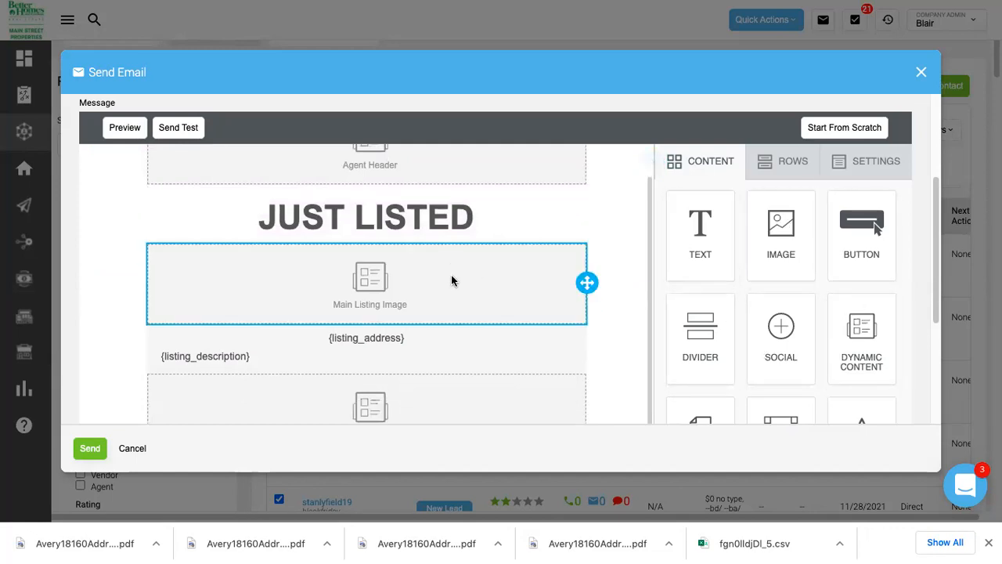
scroll(452, 280, "down", 3)
scroll(729, 290, "down", 1)
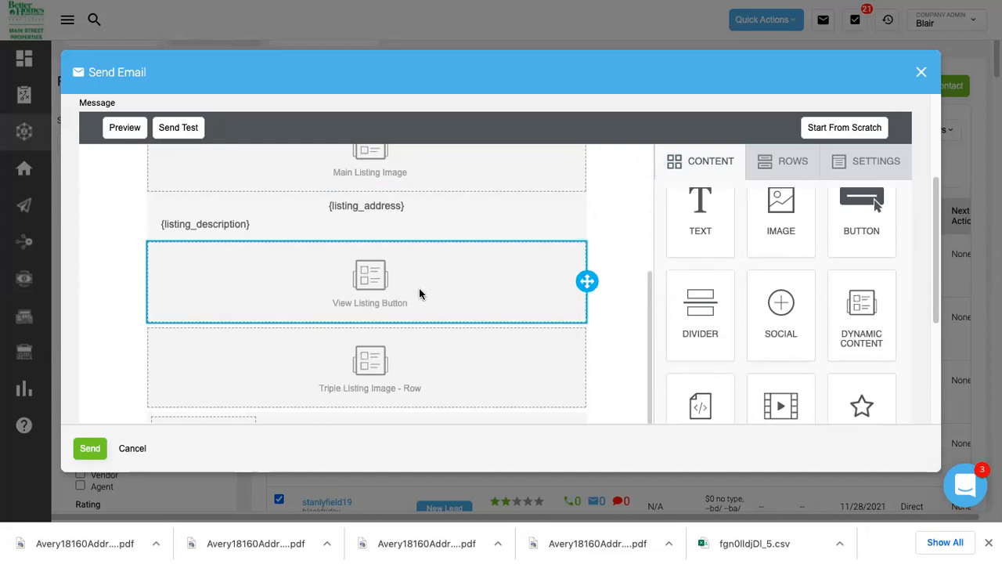
left_click(531, 277)
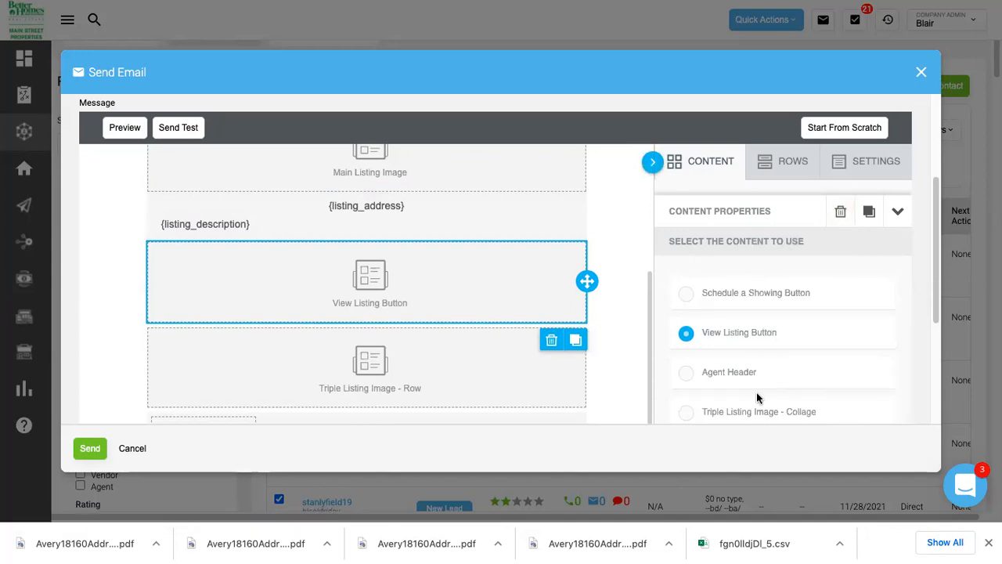
scroll(602, 294, "up", 3)
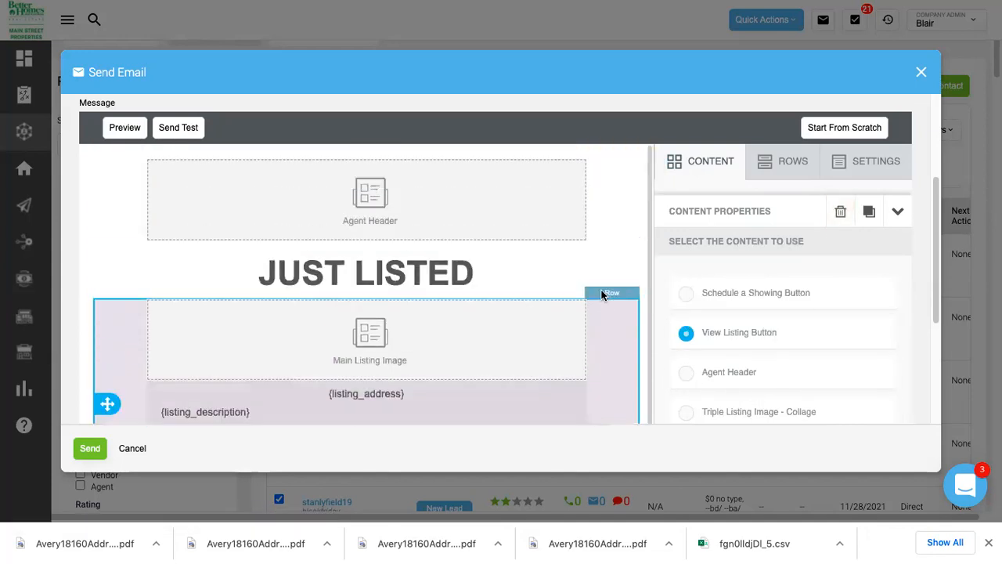
scroll(671, 193, "up", 3)
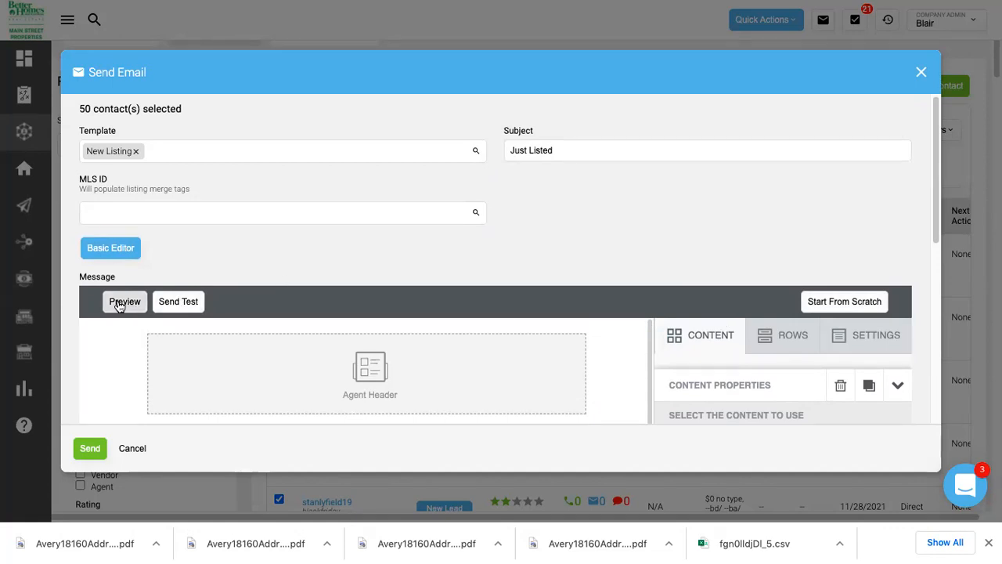
left_click(135, 448)
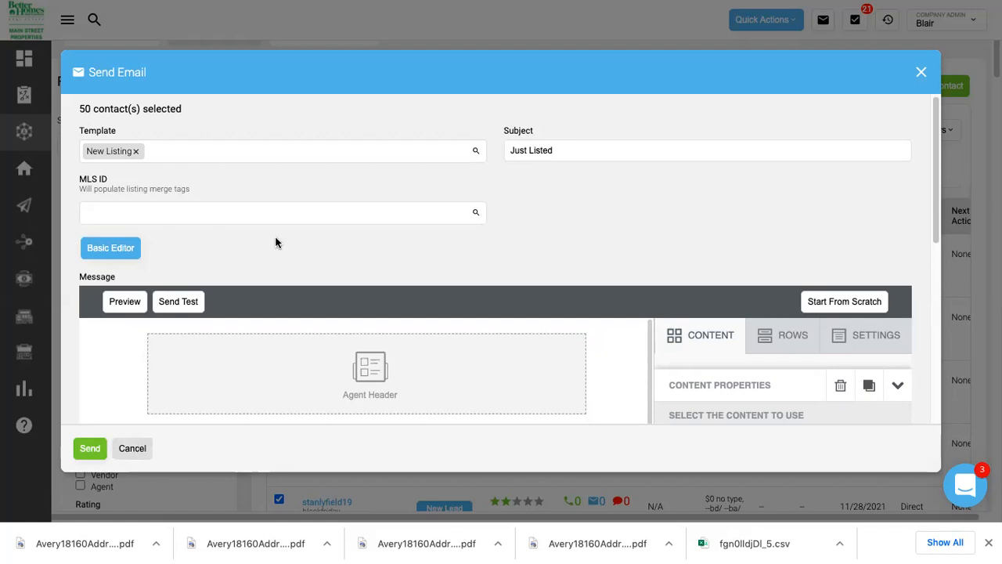
Discard the mass email, then start a Mass Text and browse the Canned Response list.
left_click(463, 269)
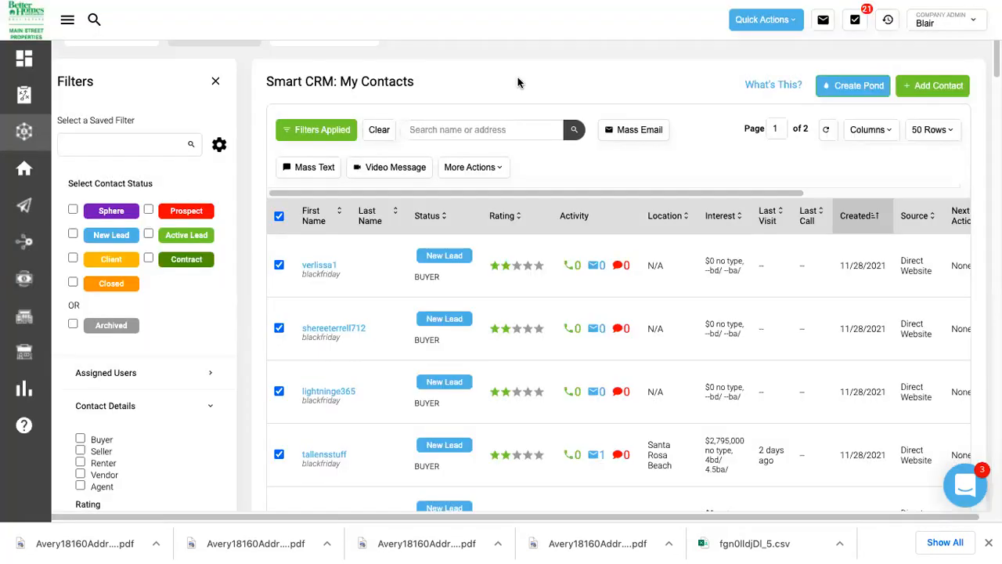
left_click(325, 168)
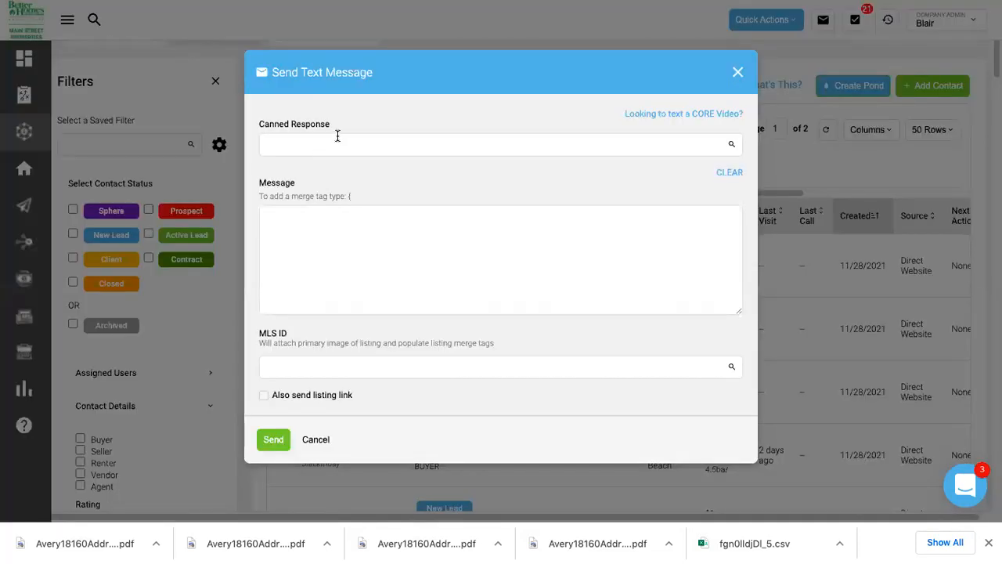
left_click(337, 144)
scroll(347, 188, "down", 7)
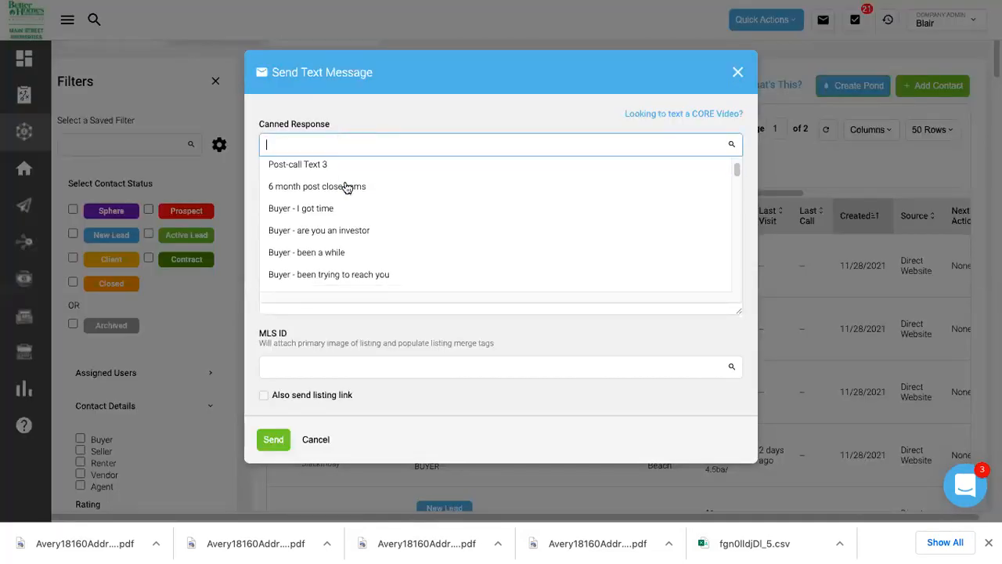
scroll(347, 188, "down", 10)
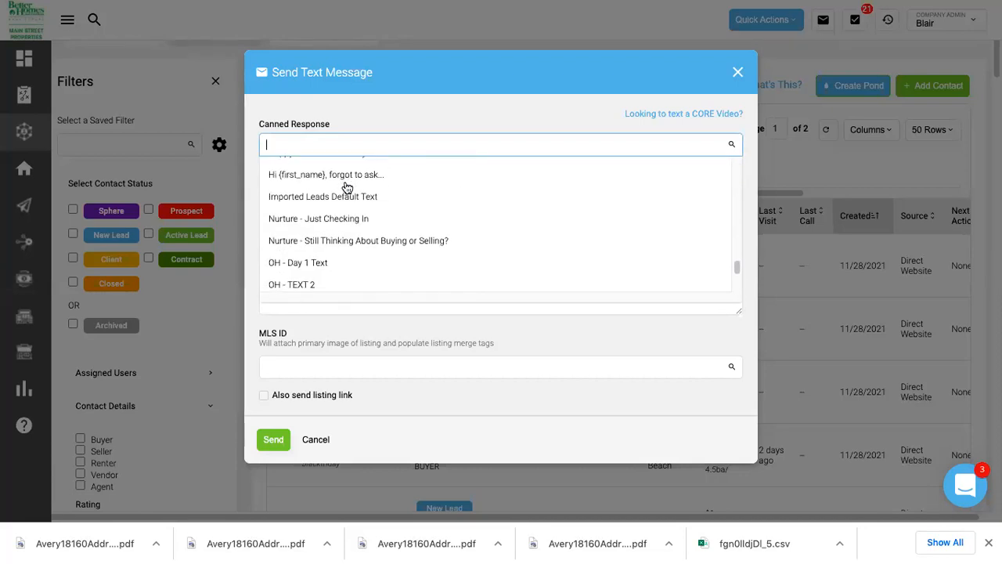
Search canned responses for 'new l', then cancel and discard the text message.
type("new lis")
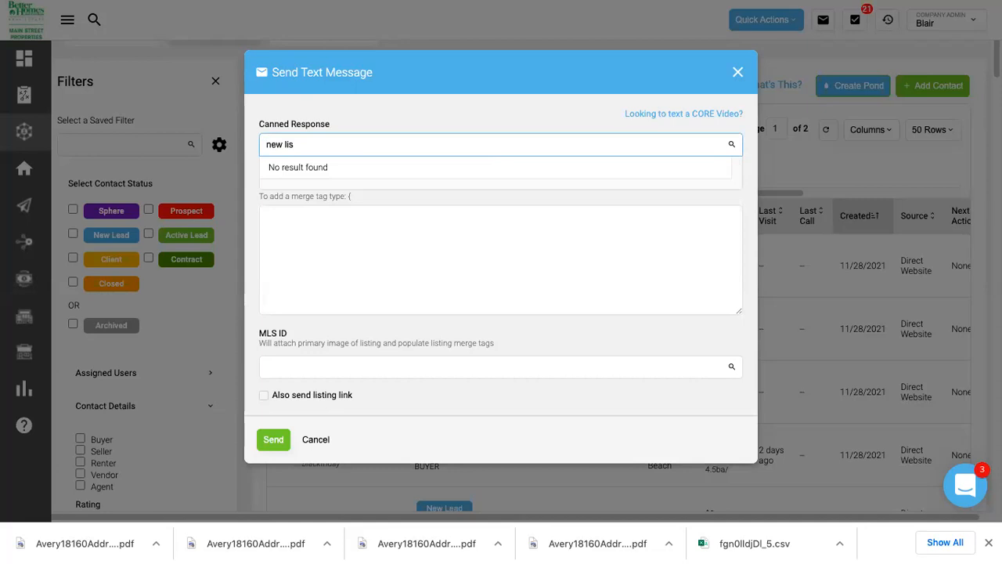
key("BackSpace")
key("BackSpace")
key("BackSpace")
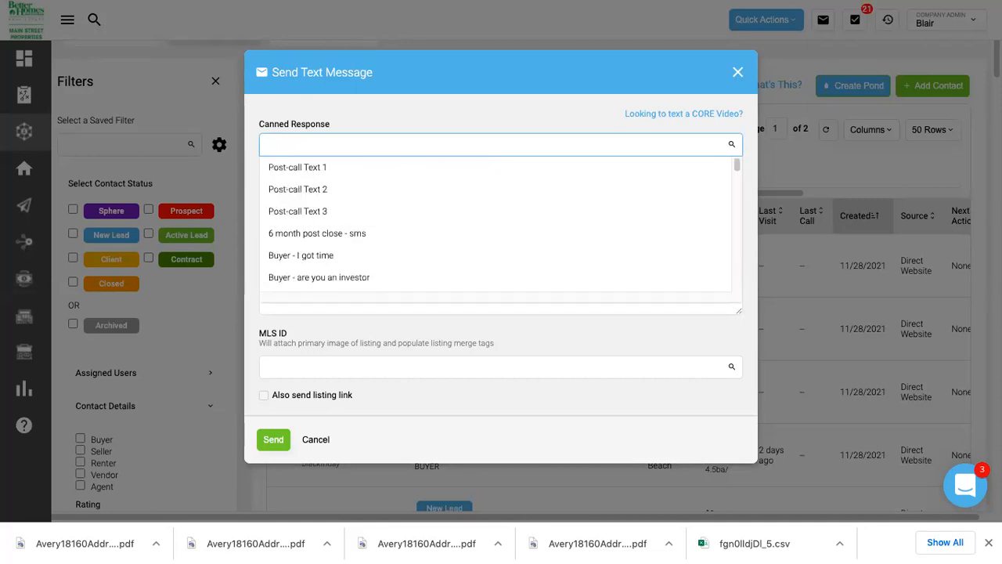
left_click(457, 115)
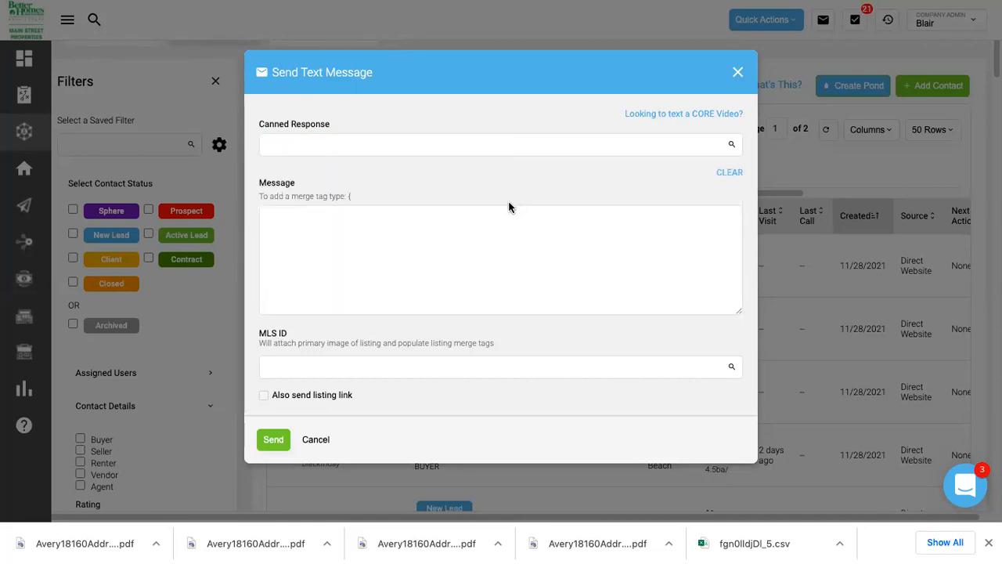
left_click(316, 439)
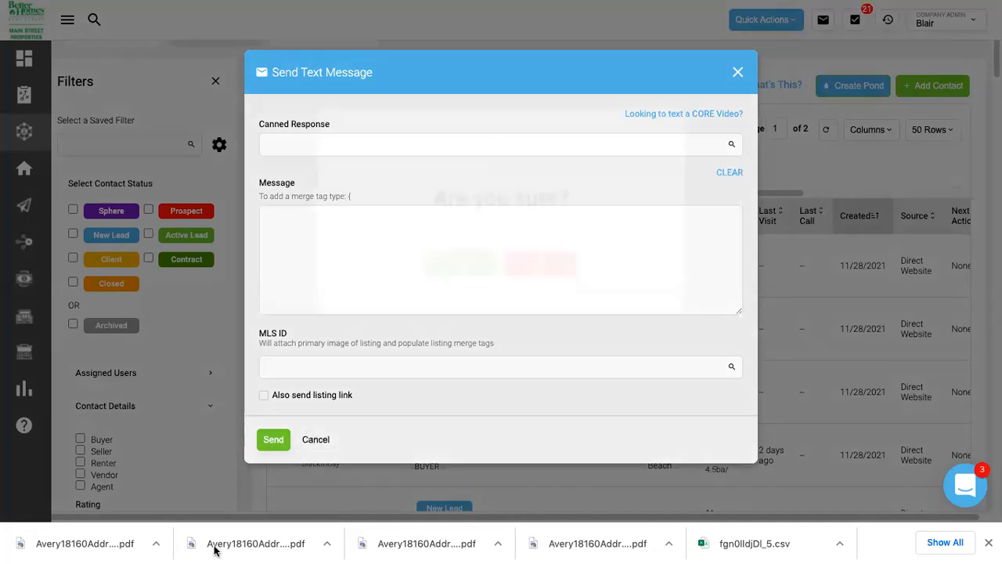
left_click(477, 264)
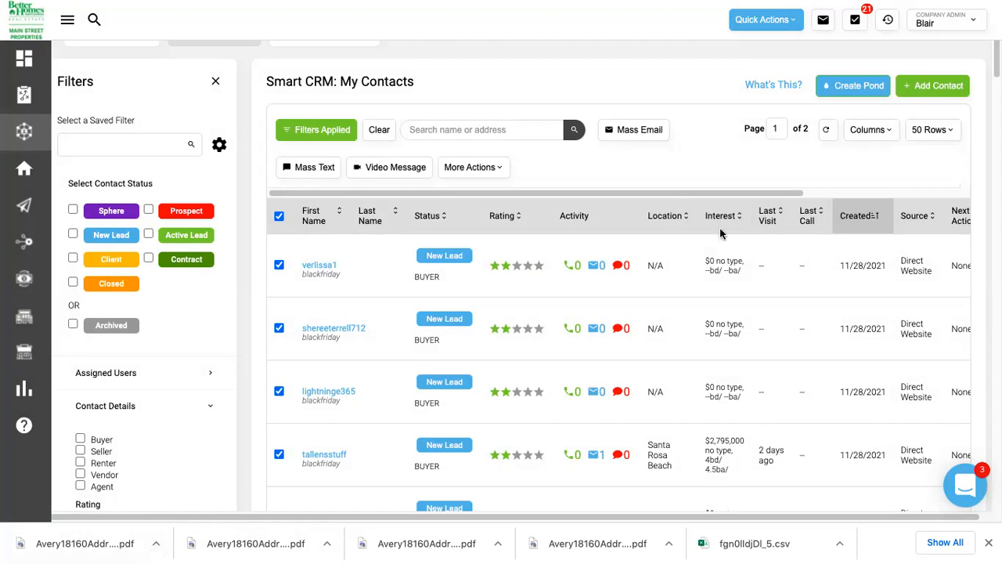
left_click(498, 169)
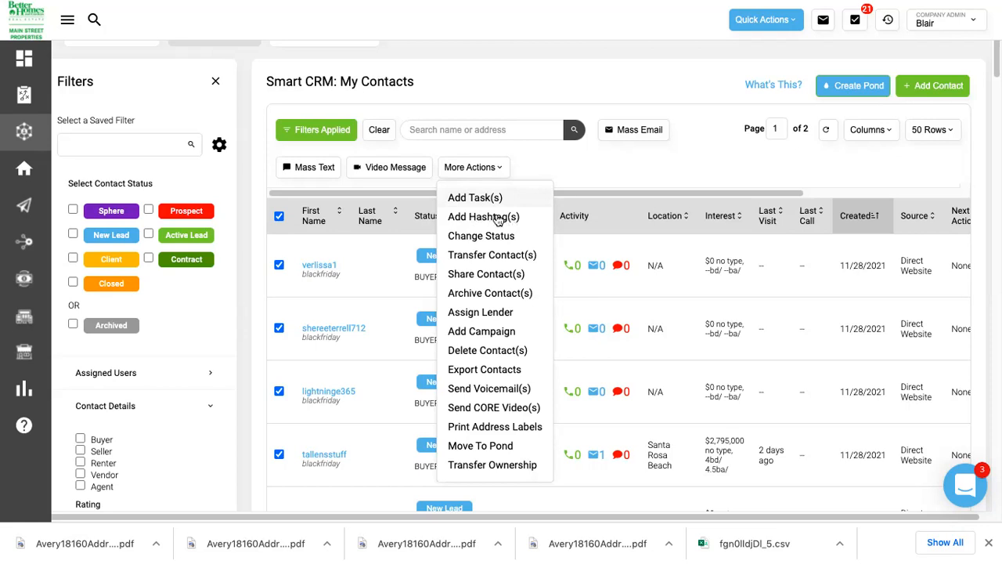
left_click(500, 217)
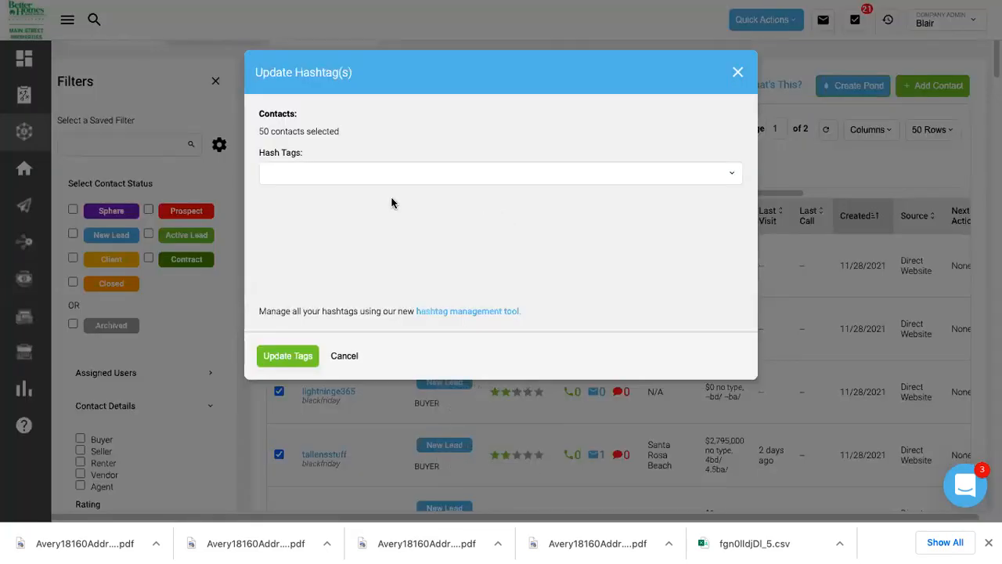
left_click(364, 170)
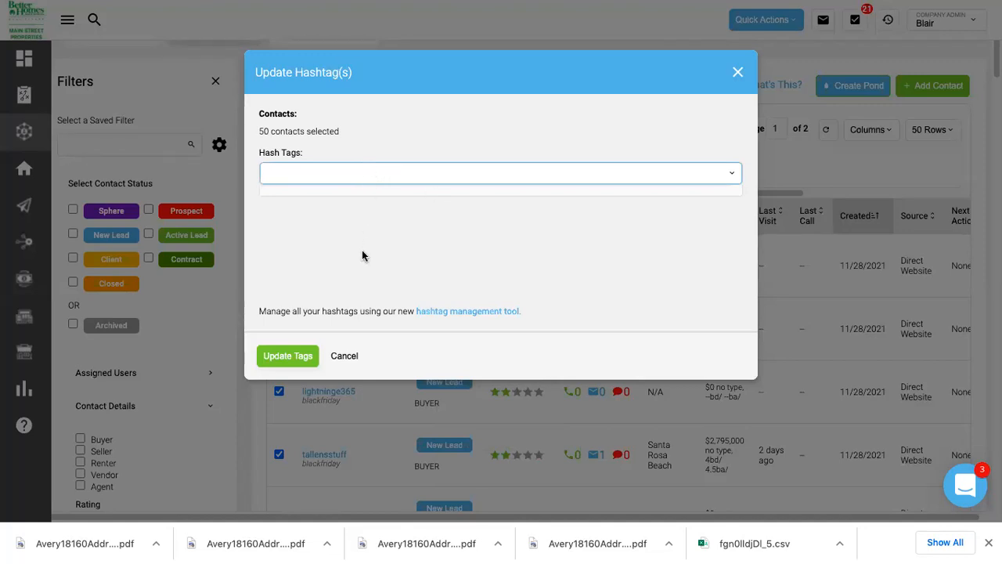
left_click(738, 72)
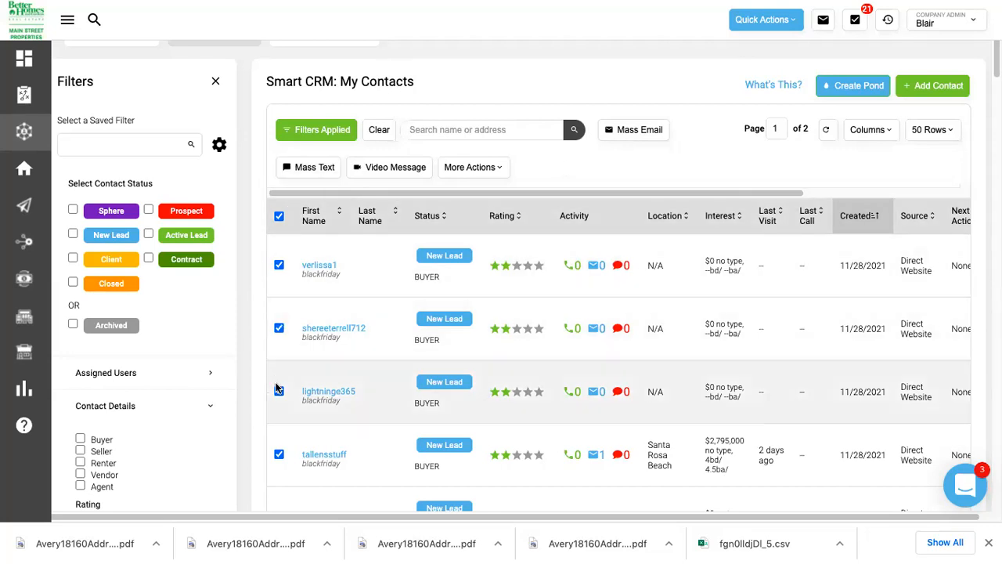
left_click(492, 167)
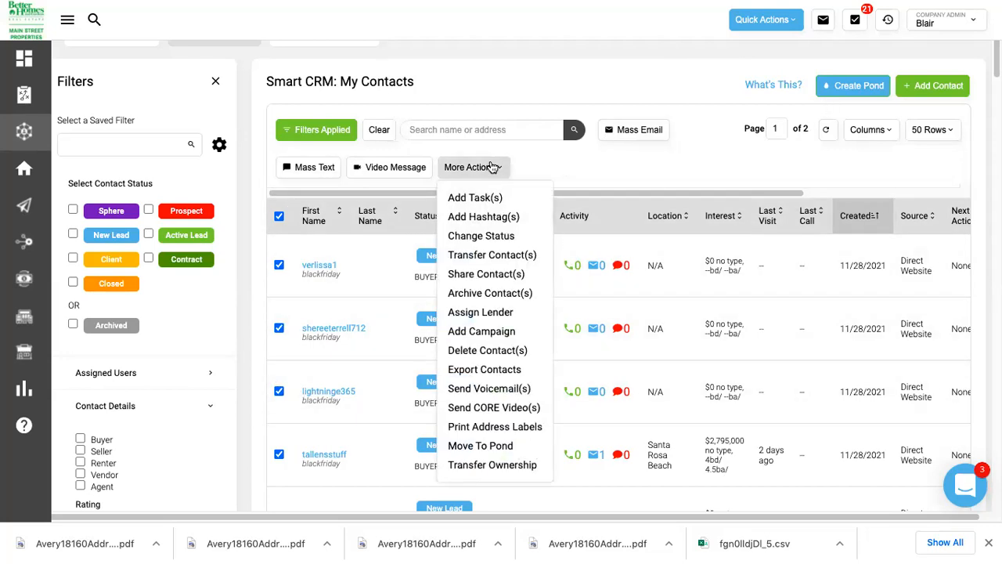
scroll(488, 270, "down", 1)
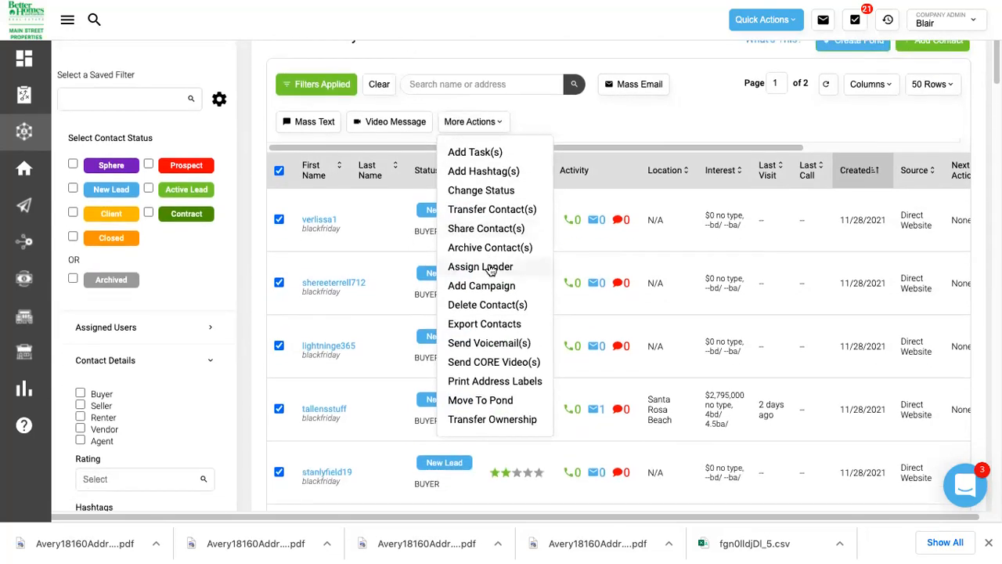
left_click(482, 383)
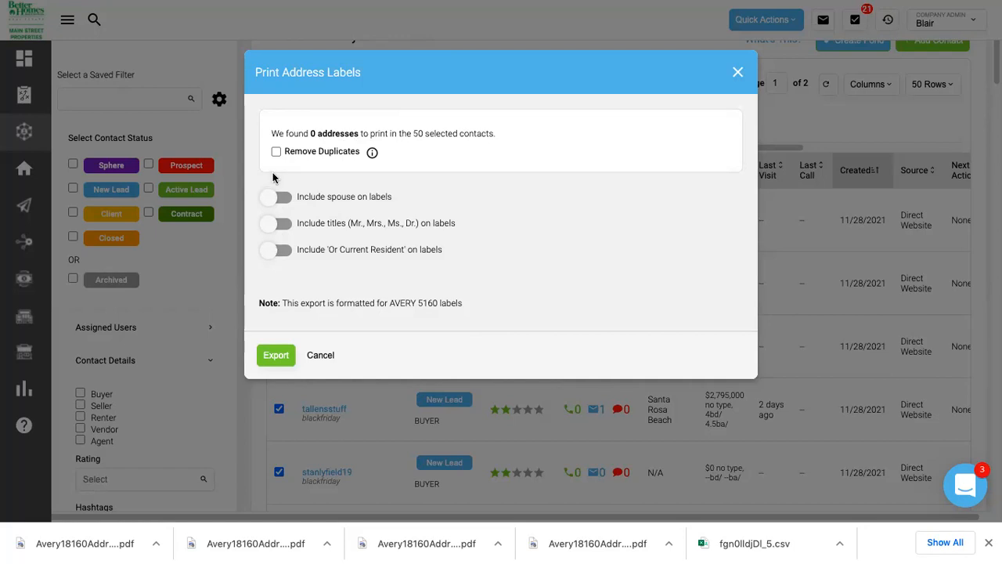
left_click_drag(283, 303, 448, 303)
left_click(480, 306)
left_click(737, 74)
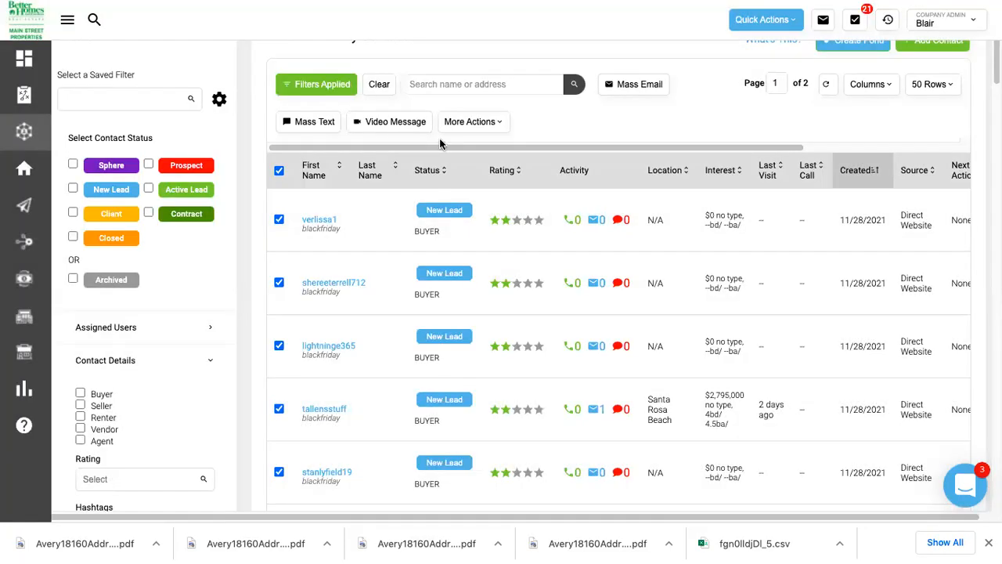
left_click(500, 123)
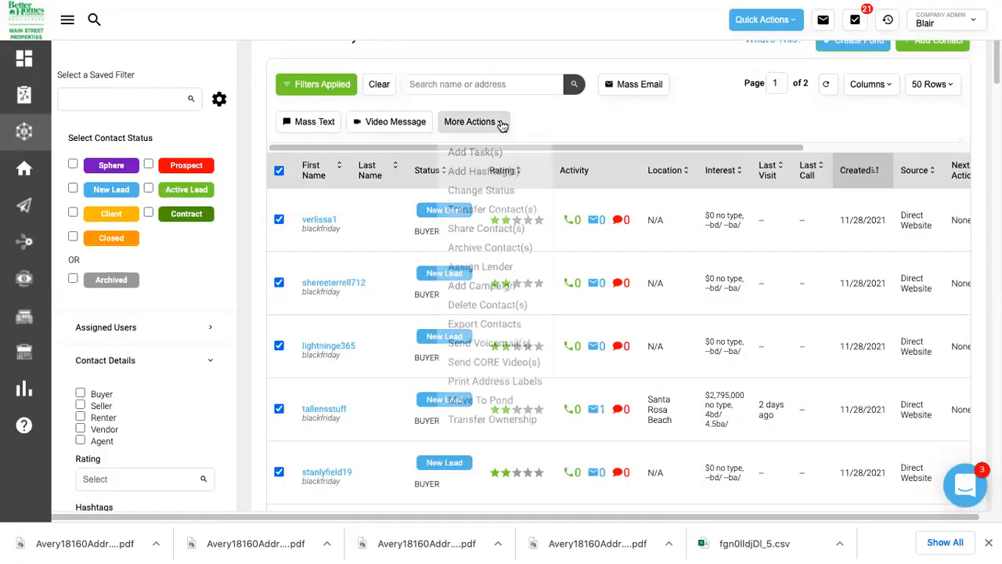
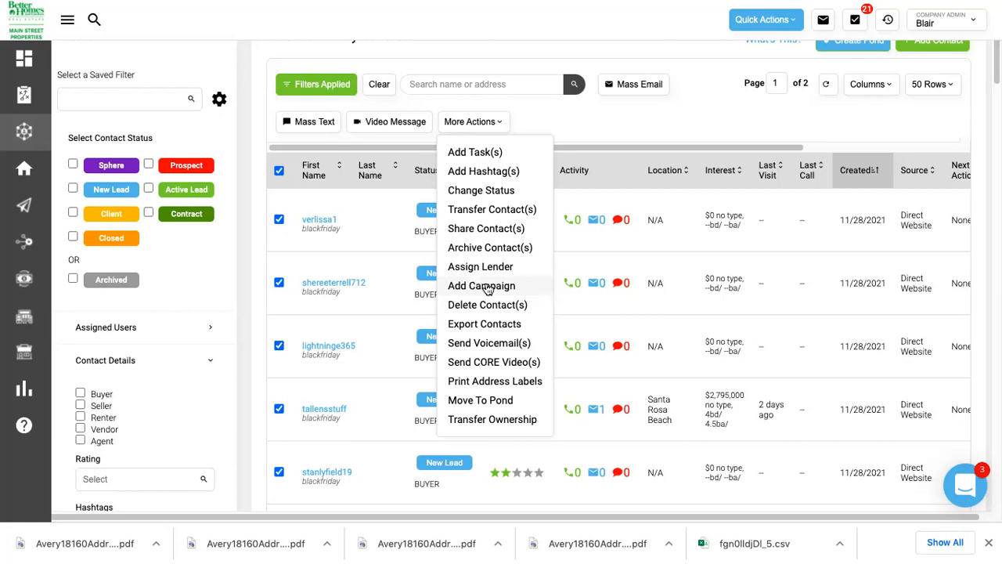
Close the bulk actions list unused, uncheck all contacts, and go to the Marketing page.
left_click(574, 112)
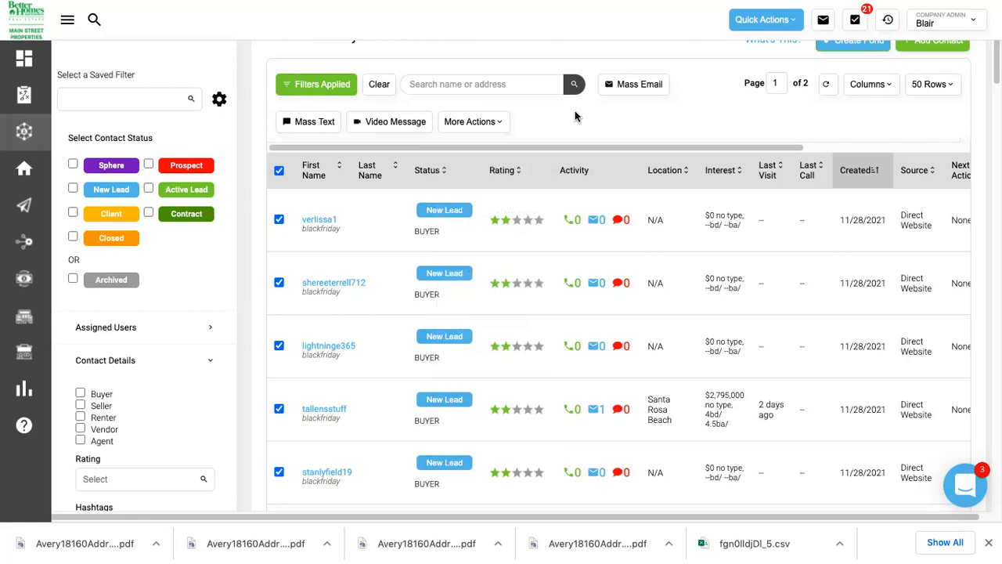
left_click(475, 121)
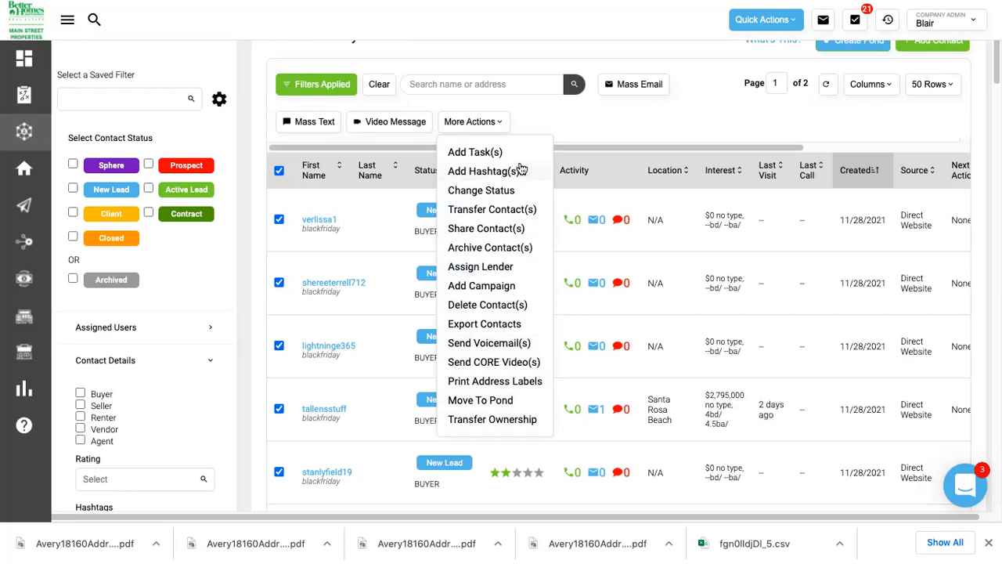
left_click(587, 113)
scroll(587, 114, "up", 1)
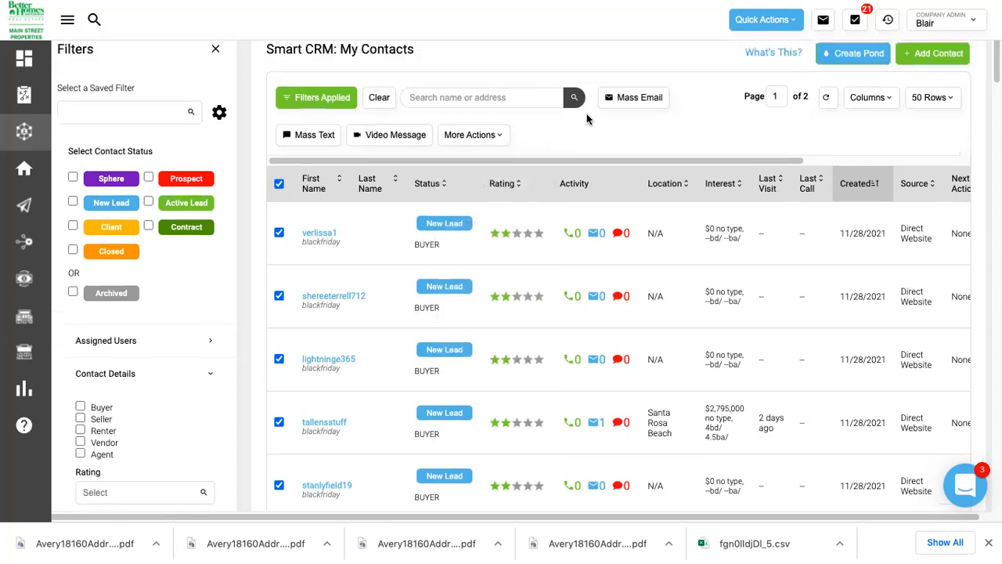
scroll(587, 117, "up", 2)
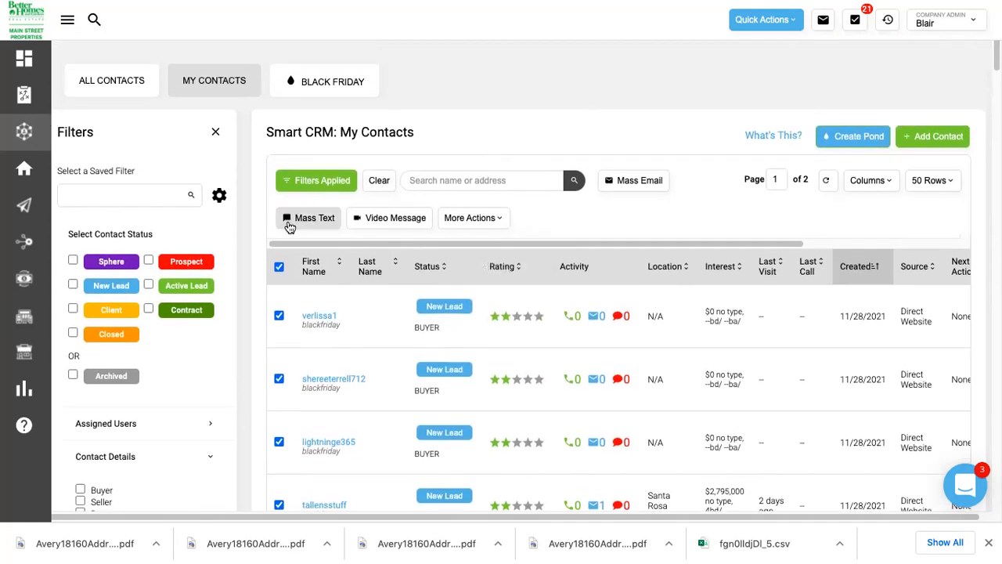
left_click(279, 268)
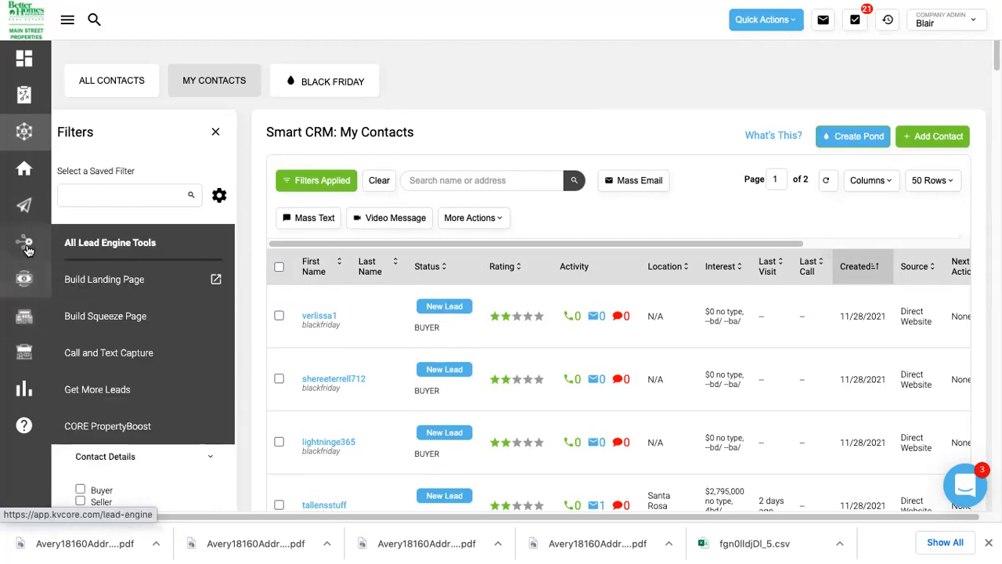
left_click(26, 212)
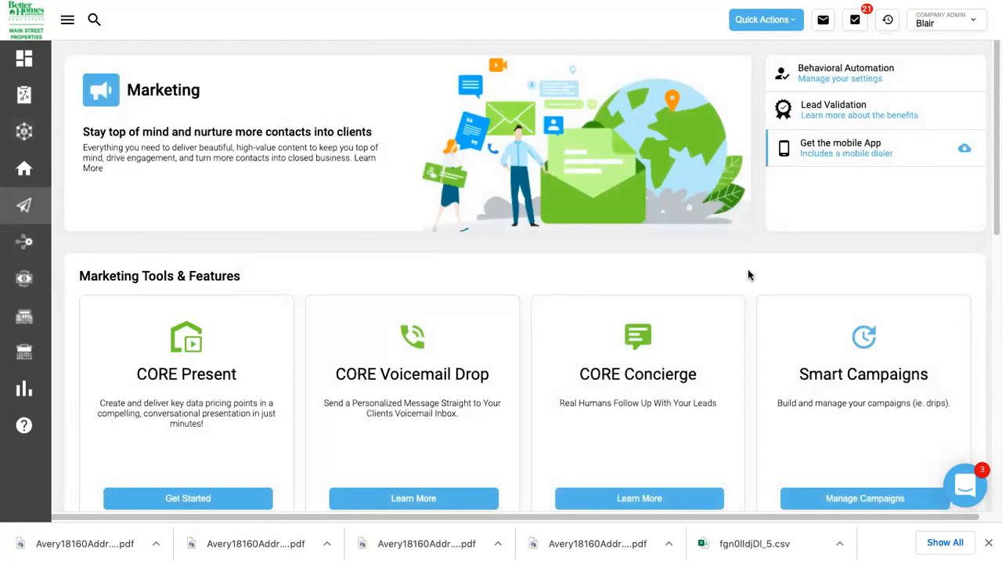
Scroll the Marketing tools and open the Birthdays & Anniversaries card via Learn More.
scroll(749, 273, "down", 1)
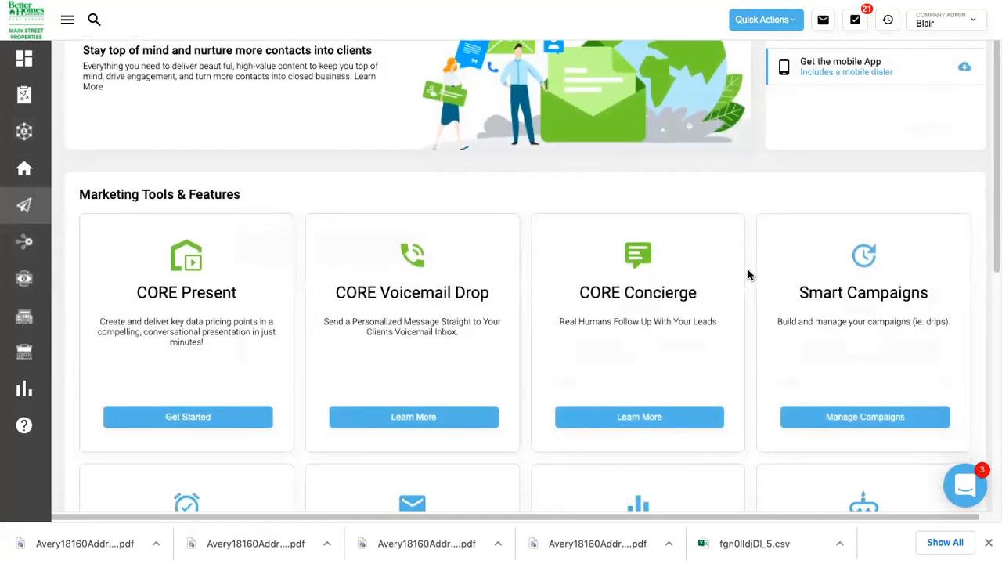
scroll(748, 274, "down", 3)
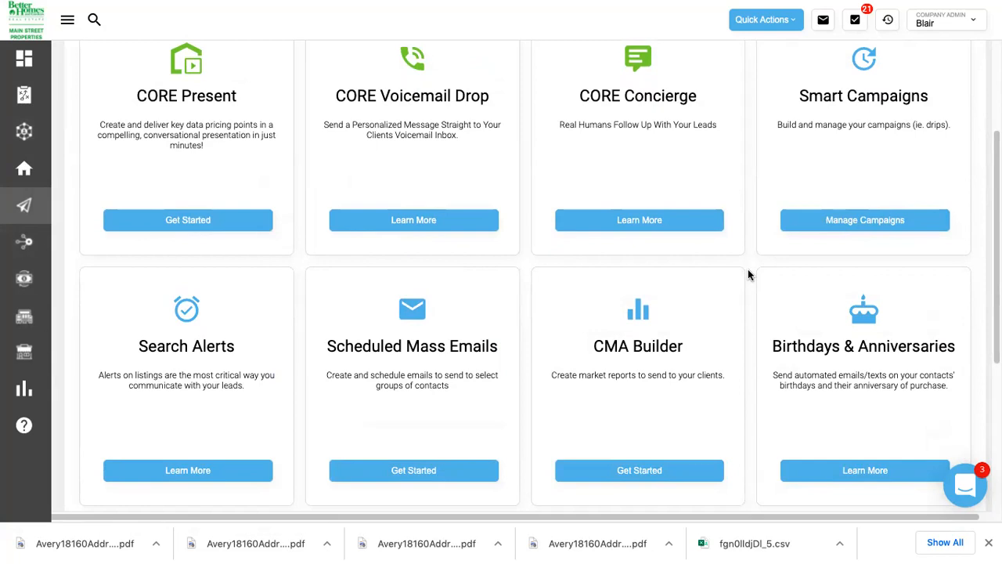
scroll(747, 274, "down", 1)
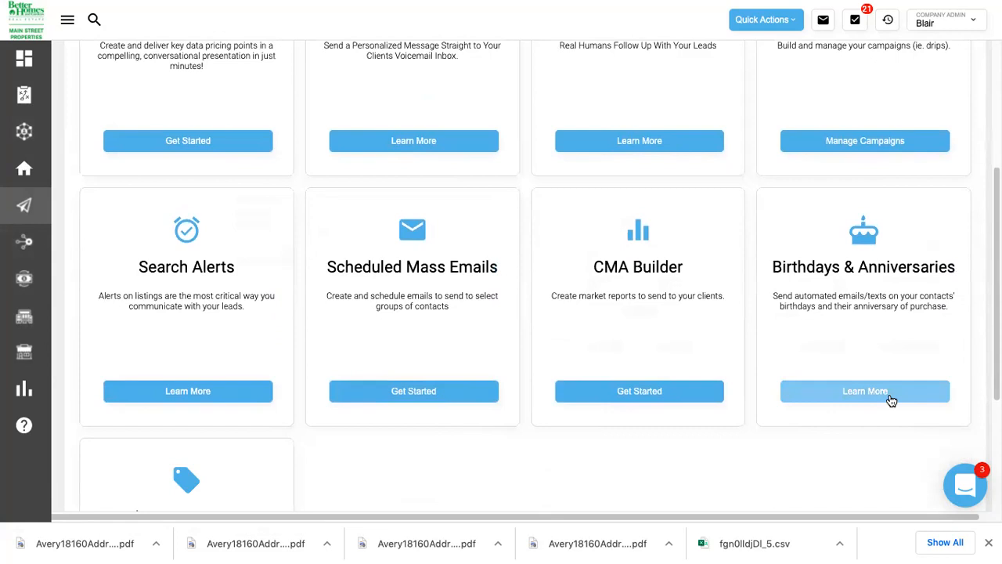
left_click(880, 399)
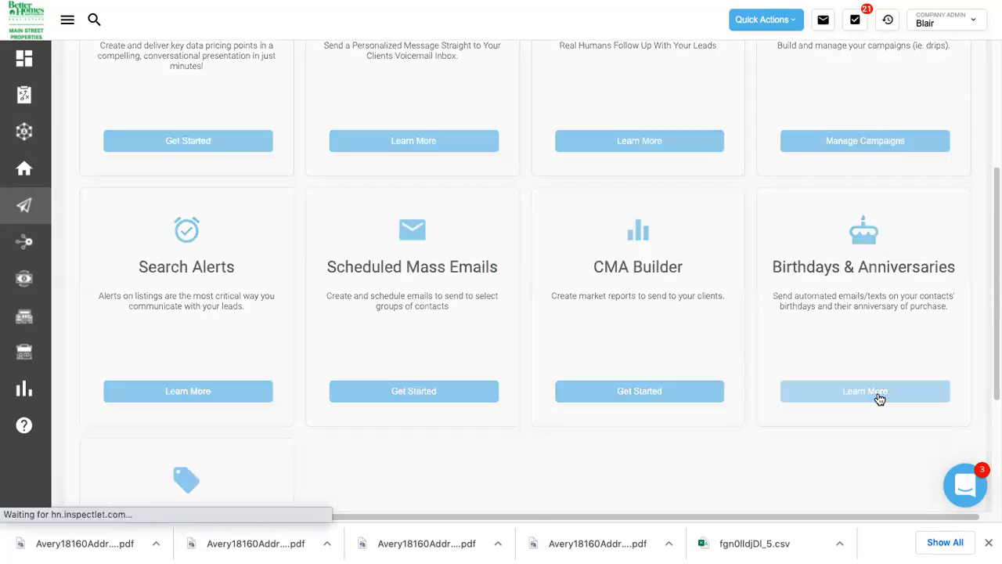
Enable Closed and Sphere for birthday and anniversary messages, then change the Happy Birthday Email template.
scroll(880, 399, "up", 5)
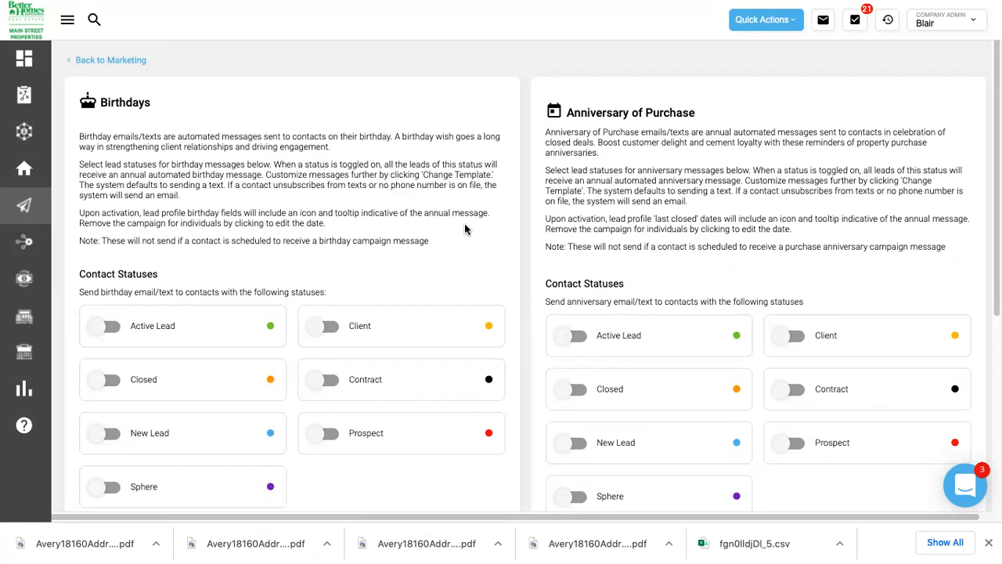
scroll(464, 223, "down", 1)
scroll(465, 228, "down", 1)
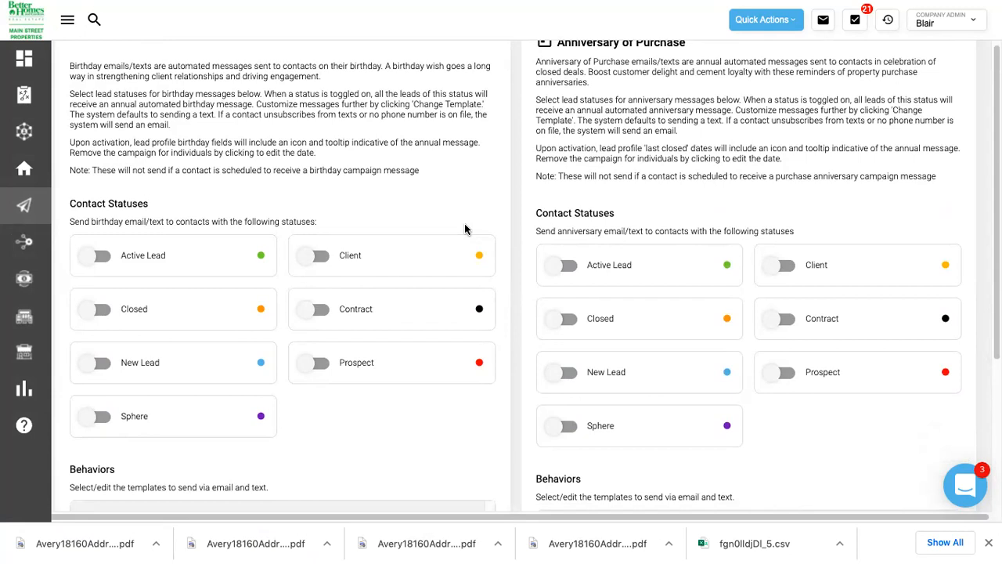
scroll(464, 229, "down", 3)
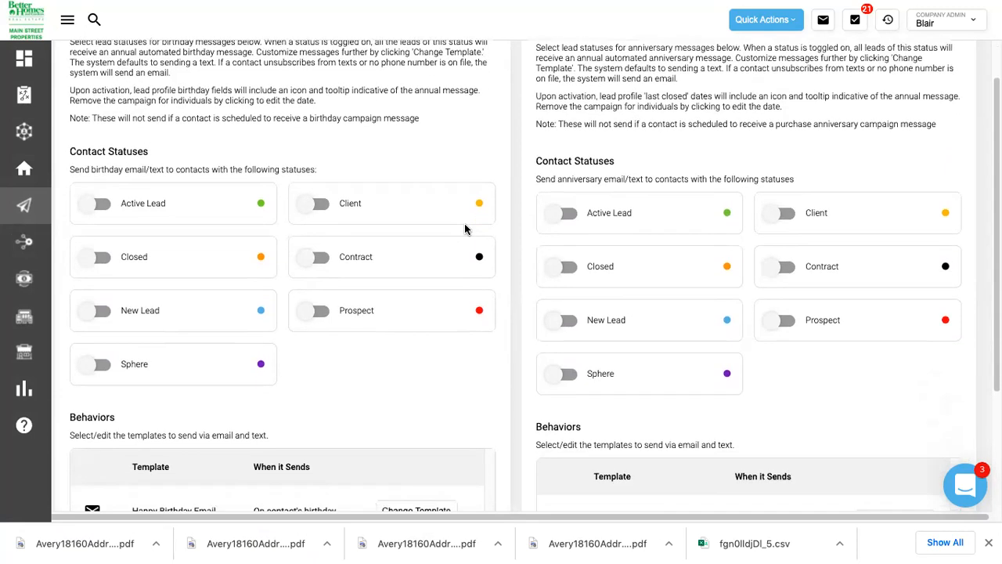
scroll(465, 229, "down", 1)
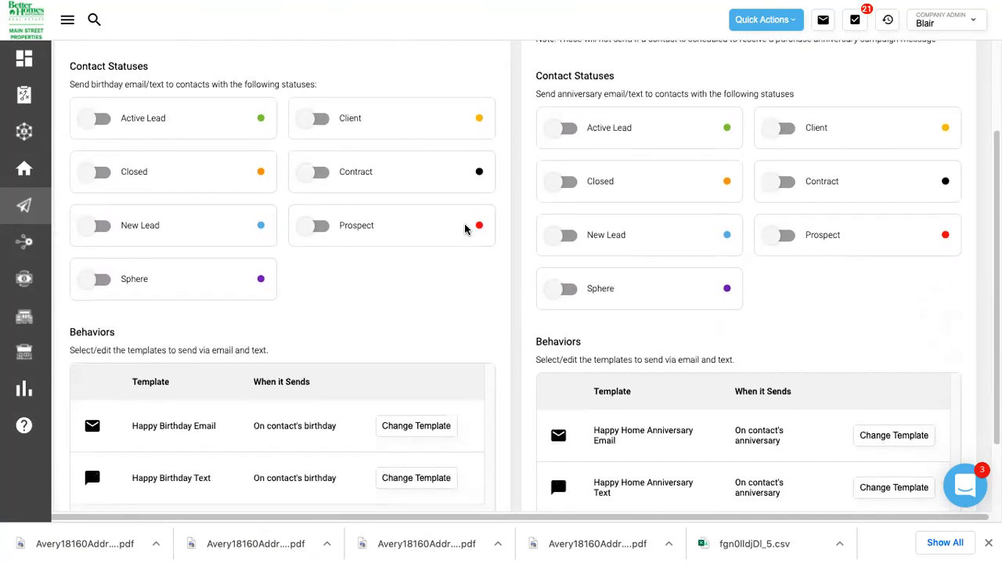
left_click(563, 183)
left_click(92, 174)
left_click(96, 278)
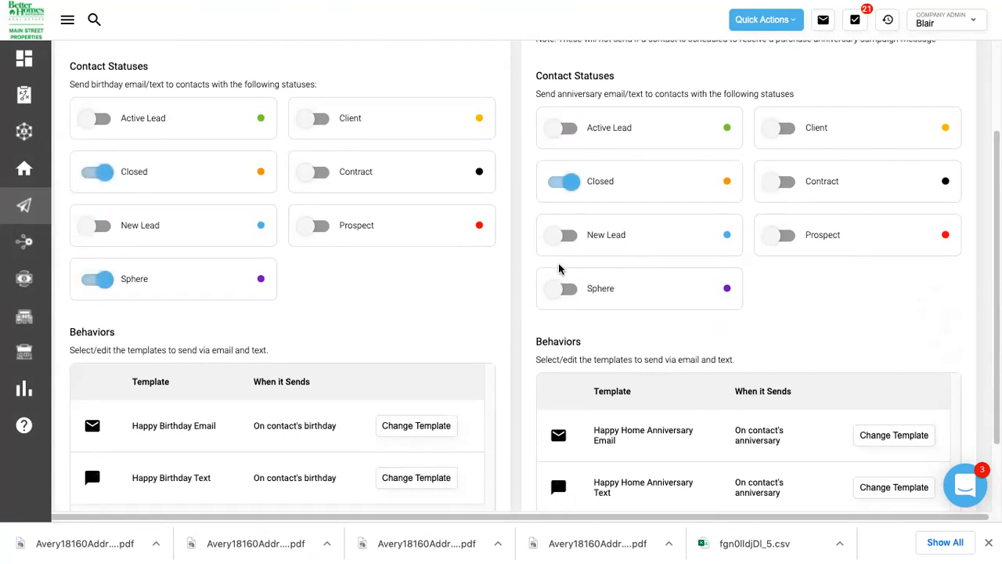
left_click(562, 292)
scroll(535, 312, "down", 3)
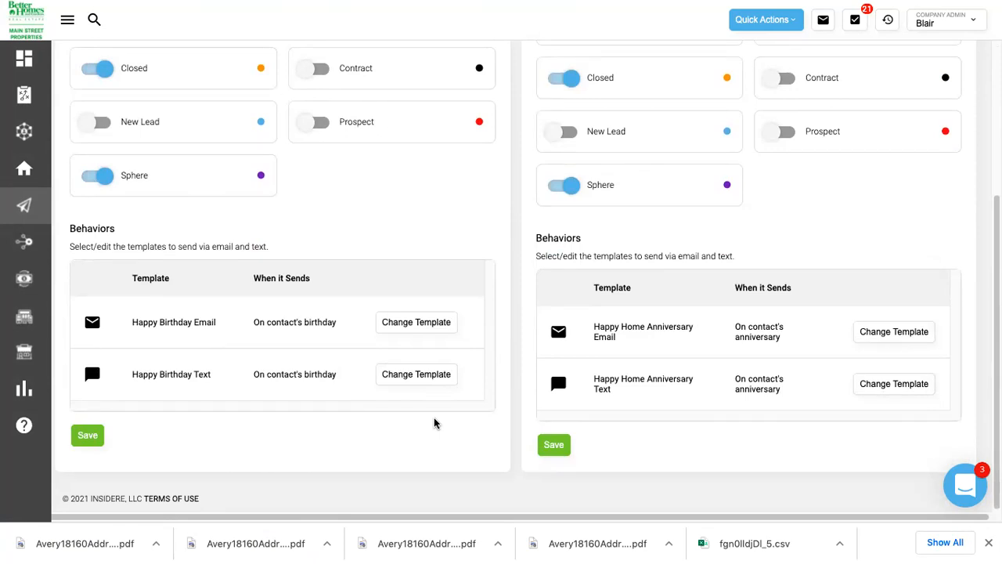
left_click(387, 329)
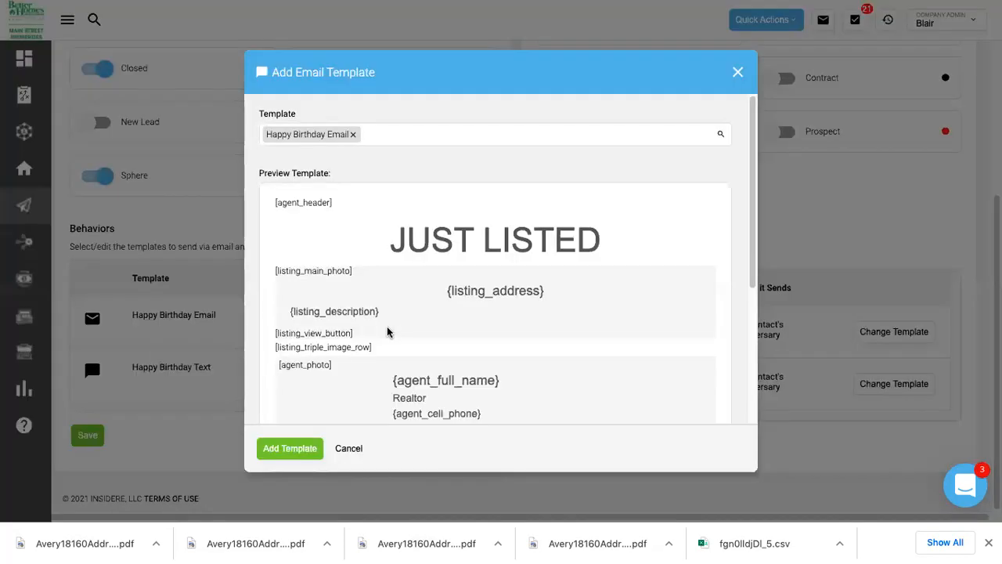
scroll(525, 177, "down", 3)
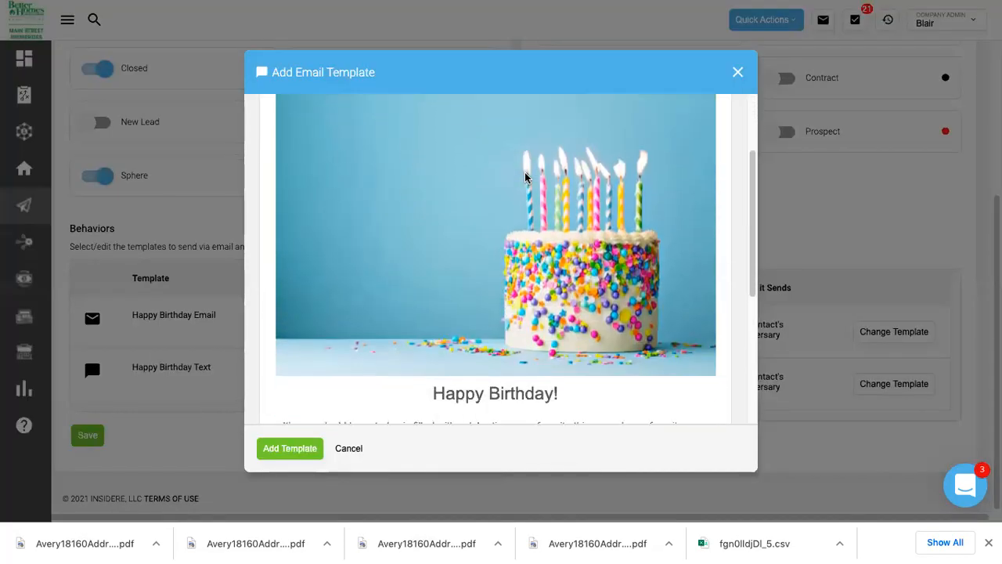
scroll(526, 177, "down", 5)
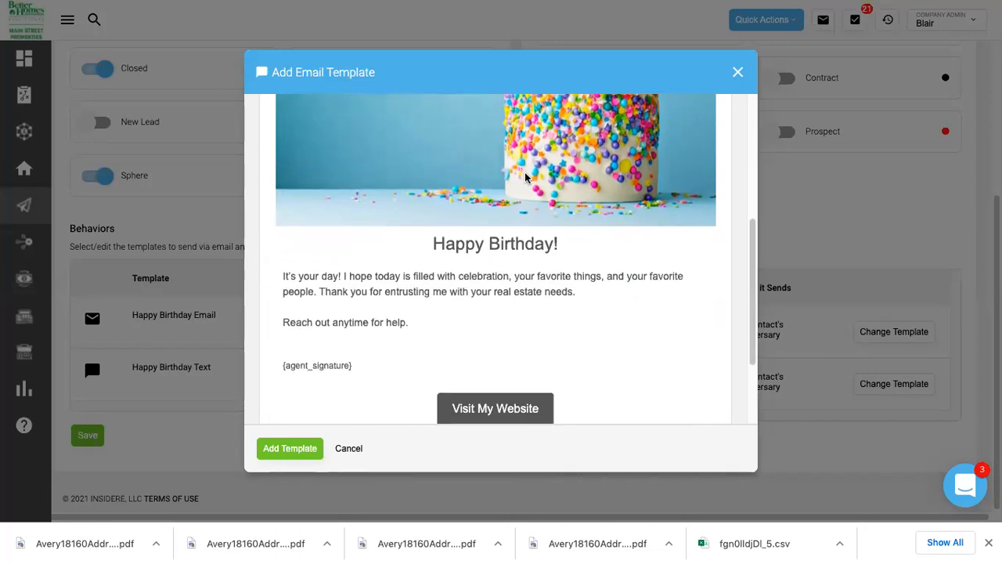
scroll(526, 176, "down", 1)
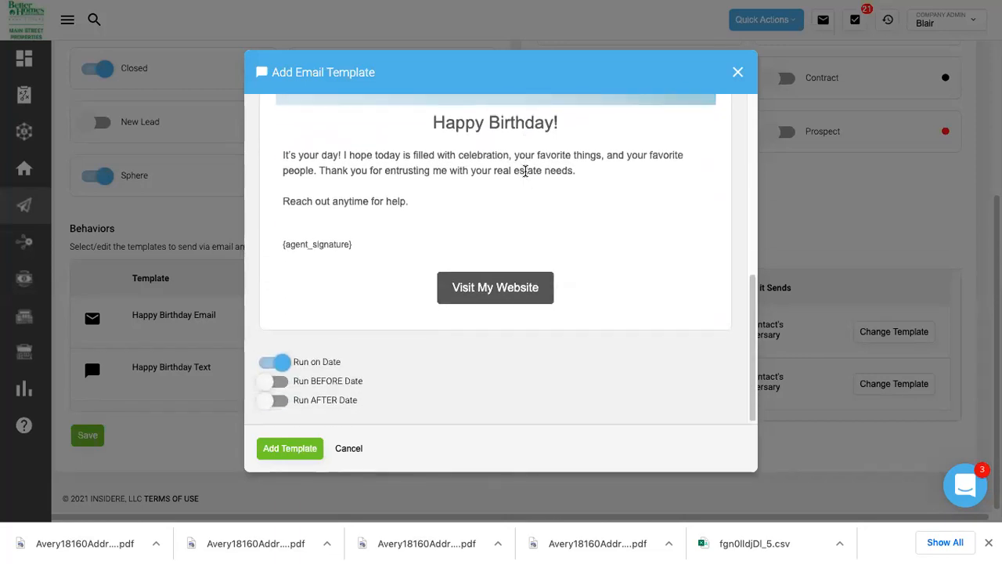
scroll(472, 273, "up", 4)
scroll(472, 273, "down", 4)
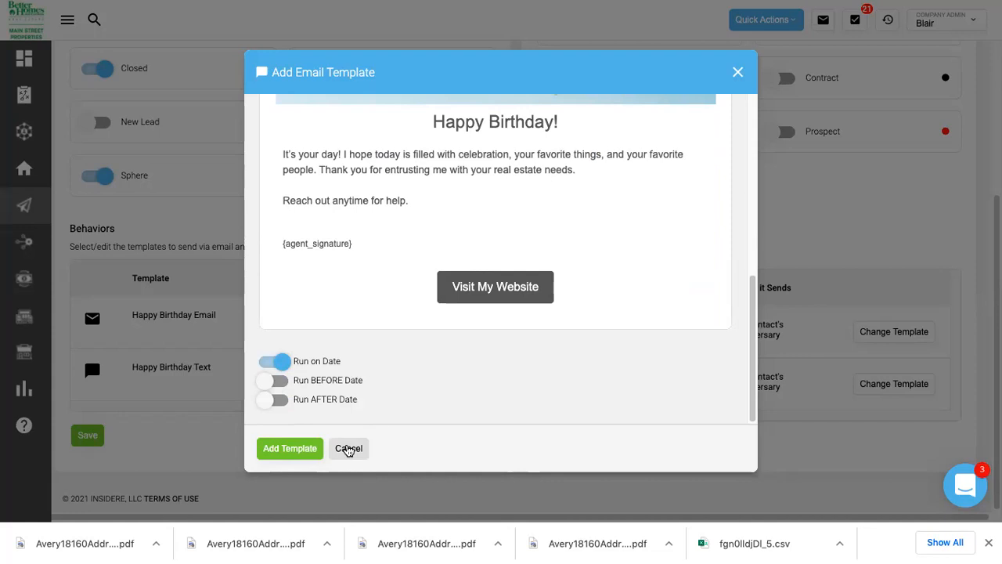
left_click(349, 449)
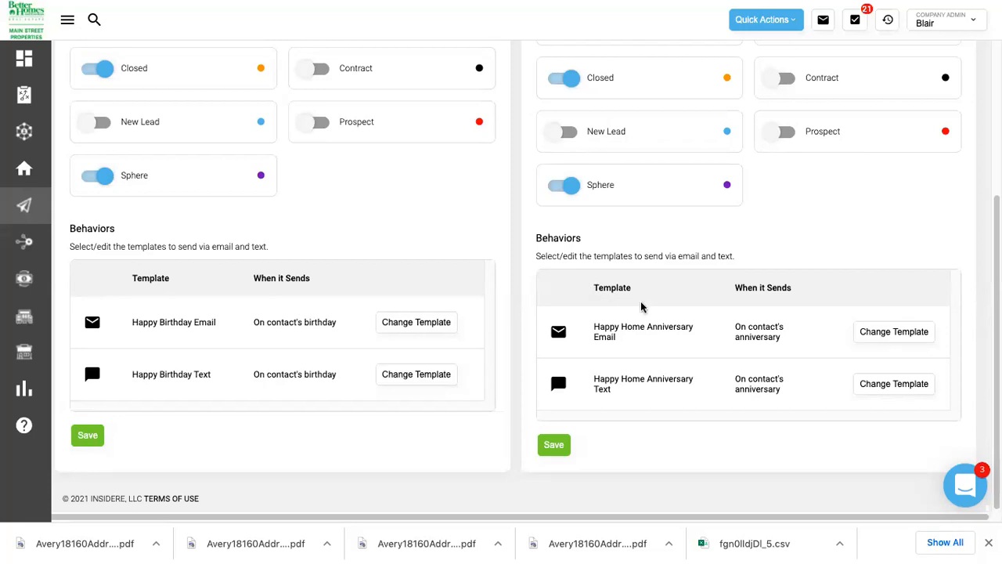
Scroll the birthday settings, then return to the Marketing tools overview and browse its cards.
scroll(622, 389, "up", 5)
scroll(579, 226, "down", 4)
scroll(625, 344, "up", 1)
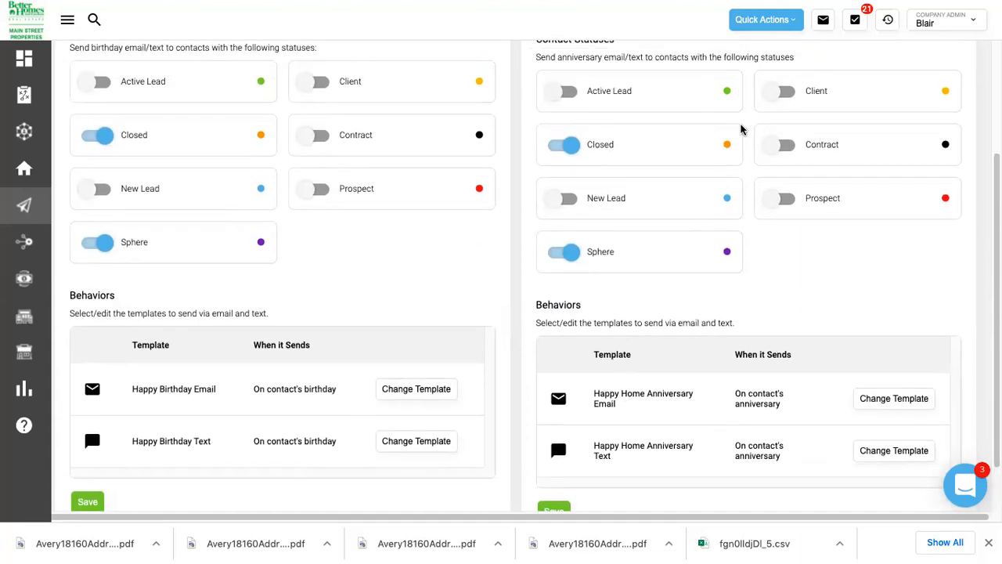
scroll(621, 255, "down", 1)
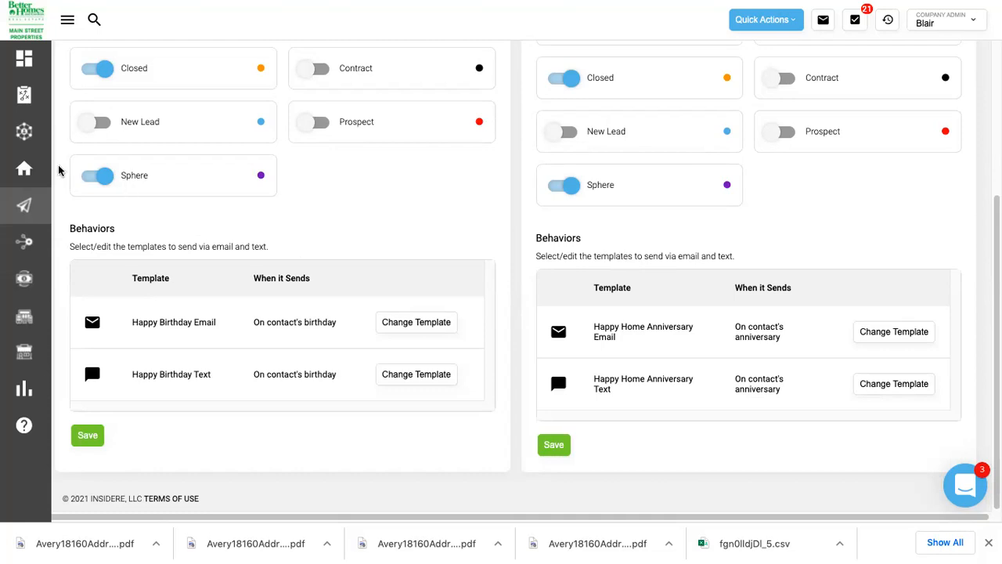
mouse_move(24, 169)
mouse_move(28, 213)
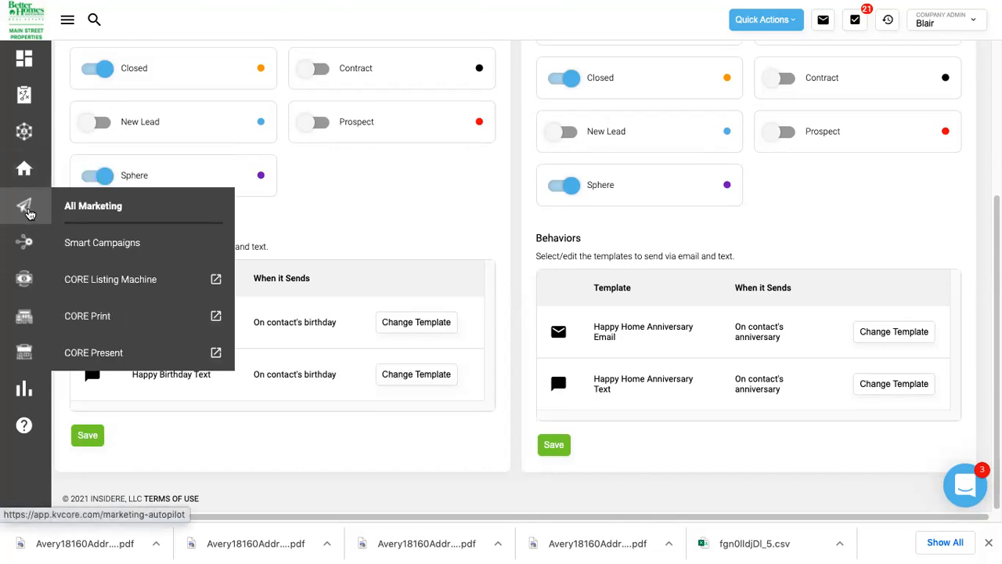
left_click(27, 211)
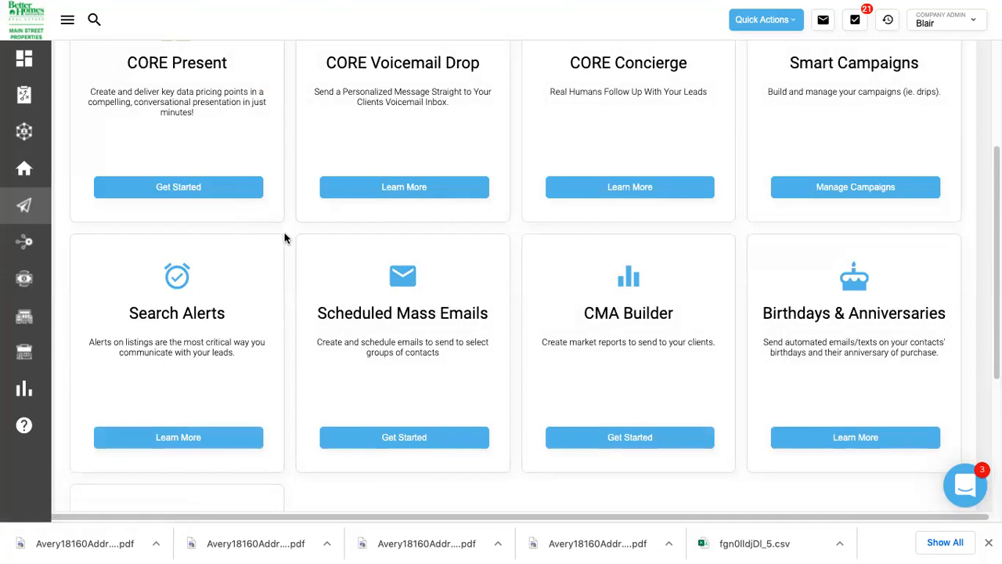
scroll(285, 238, "down", 1)
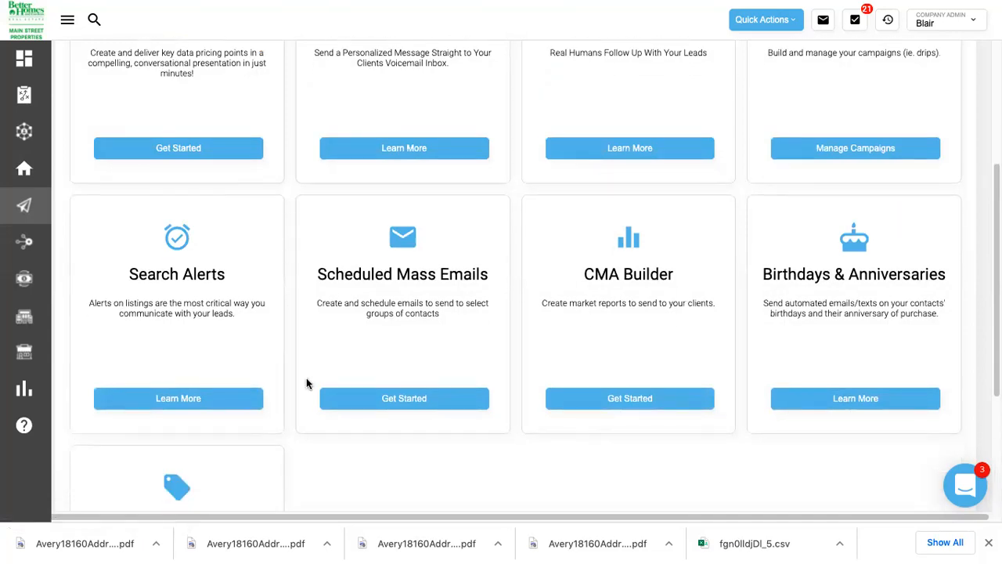
Open Scheduled Mass Emails and start a new scheduled email dated 12/1/2021.
left_click(436, 398)
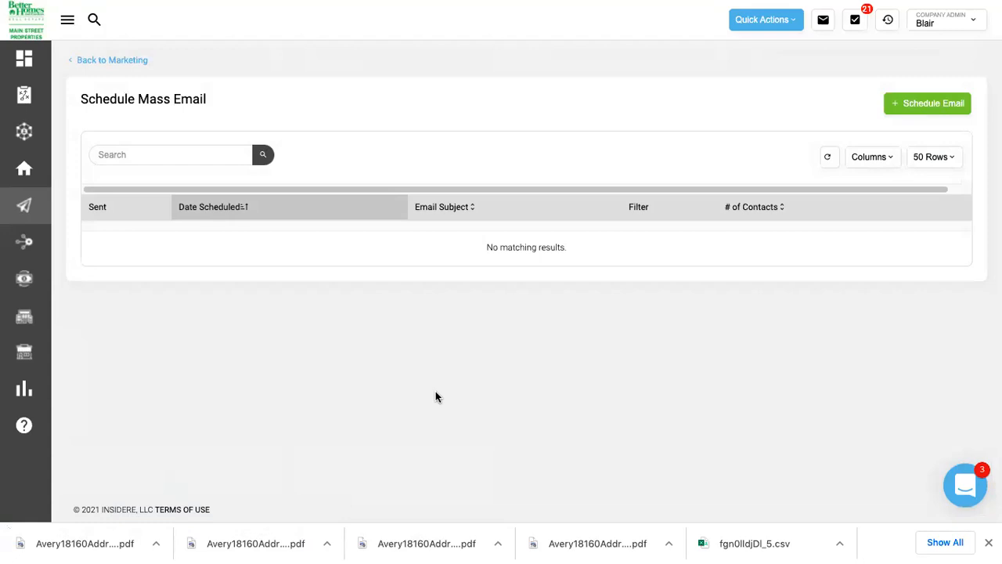
left_click(898, 107)
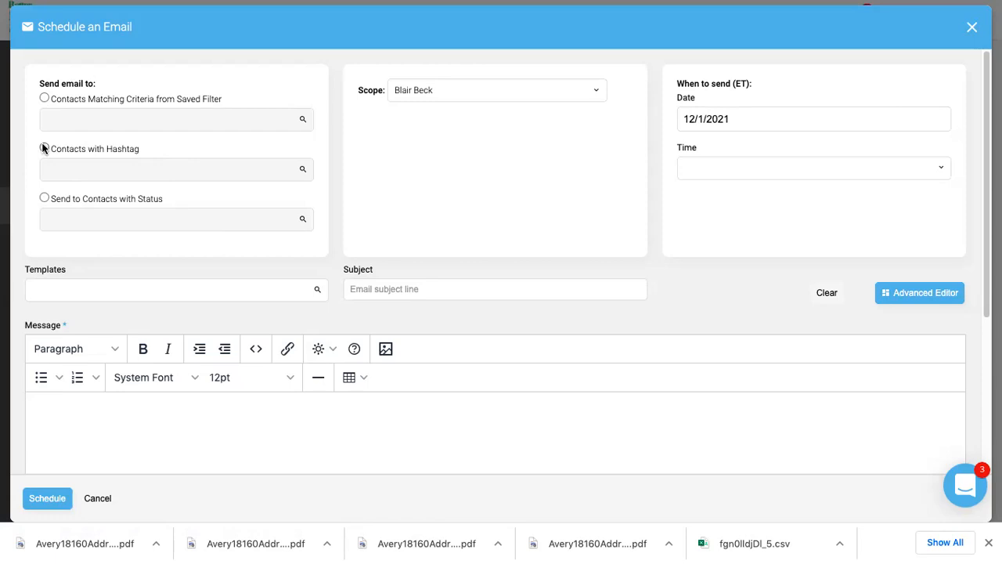
left_click(51, 198)
left_click(83, 222)
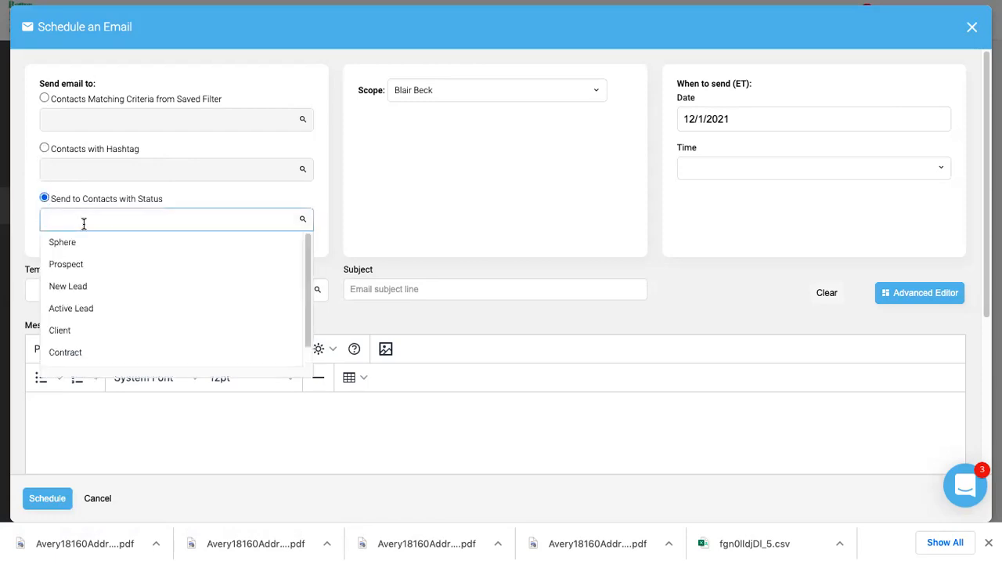
type("buyer")
key("BackSpace")
key("BackSpace")
key("BackSpace")
key("BackSpace")
key("BackSpace")
type("sphere")
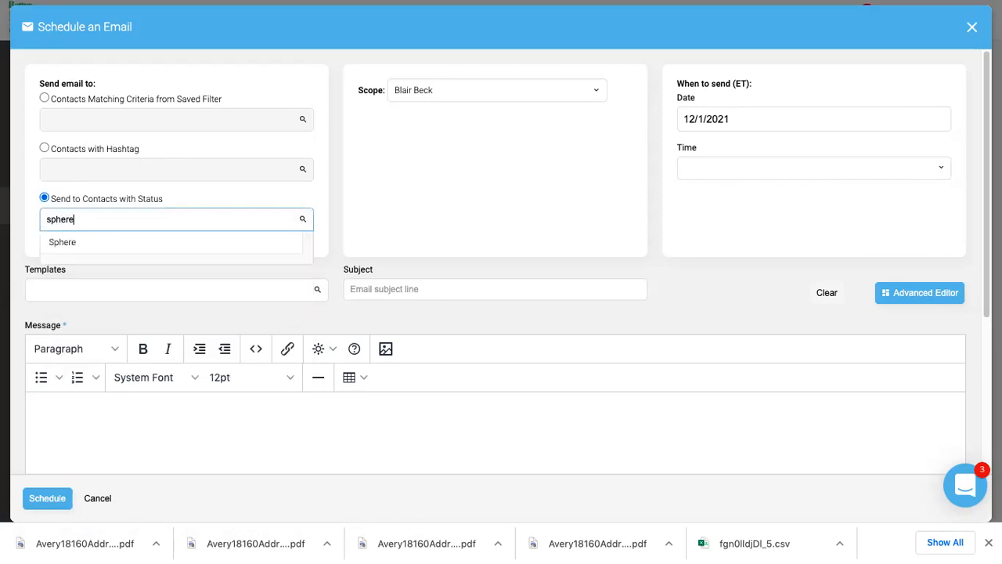
left_click(58, 244)
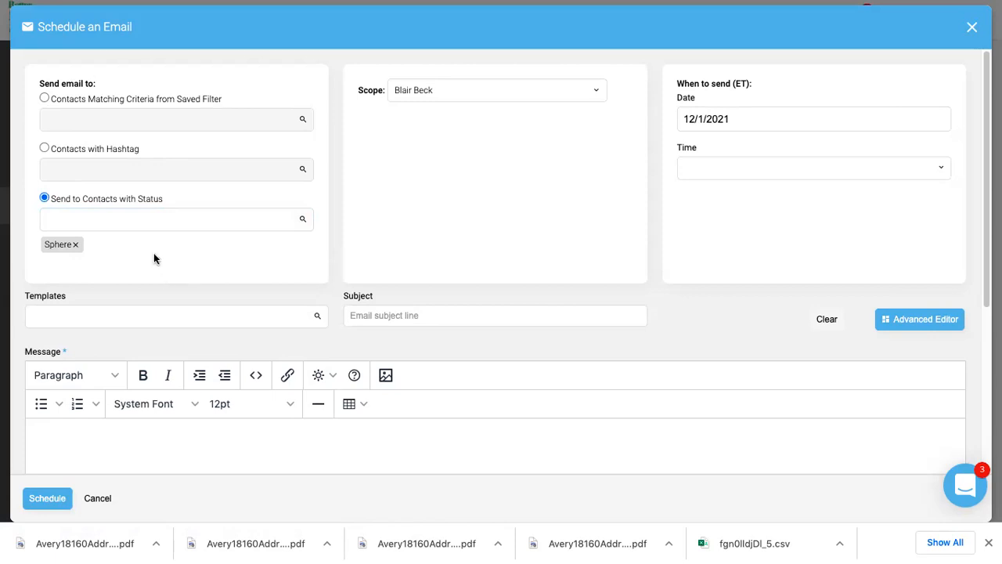
left_click(123, 222)
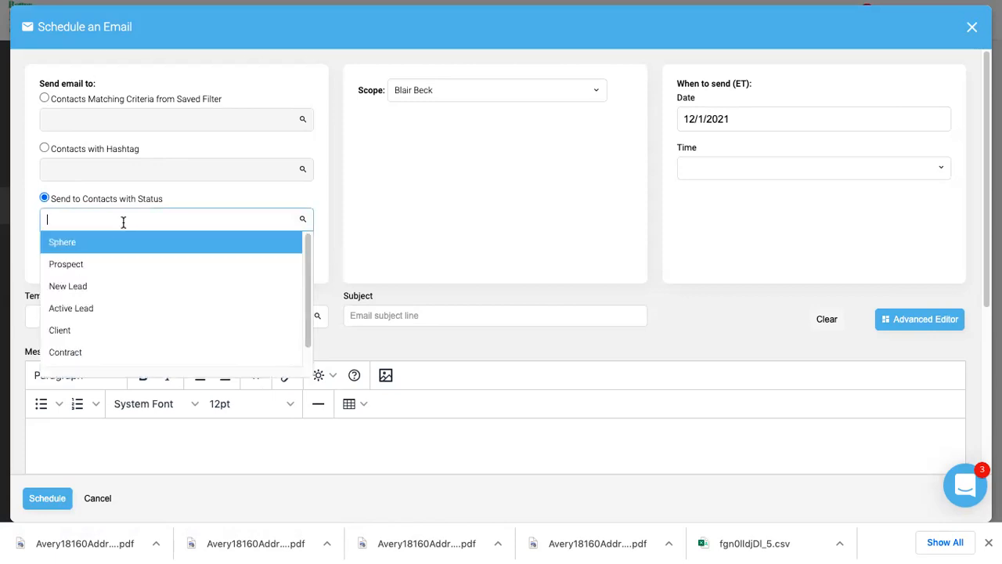
scroll(121, 273, "down", 1)
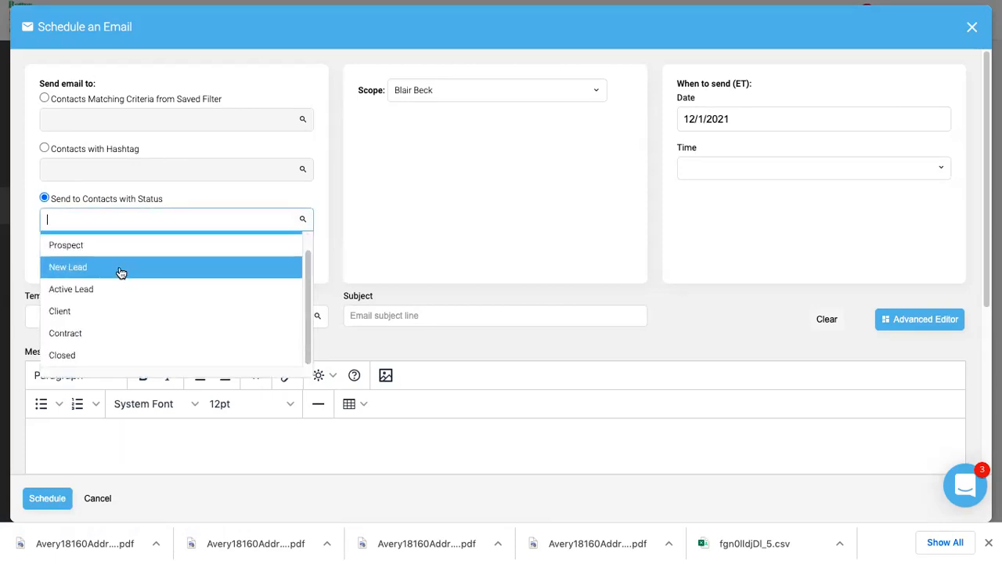
left_click(112, 352)
left_click(133, 229)
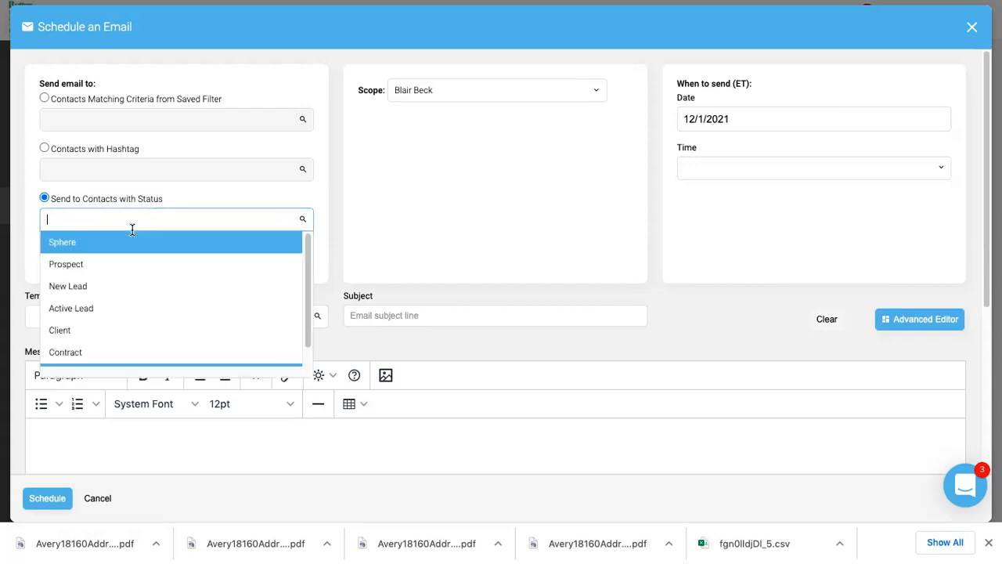
left_click(126, 286)
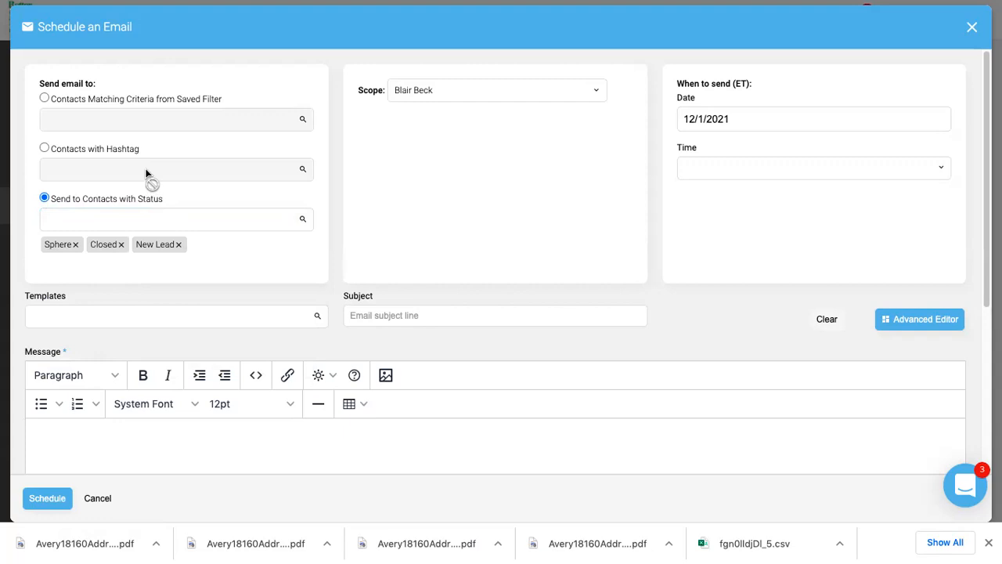
left_click(179, 245)
left_click(121, 245)
left_click(75, 245)
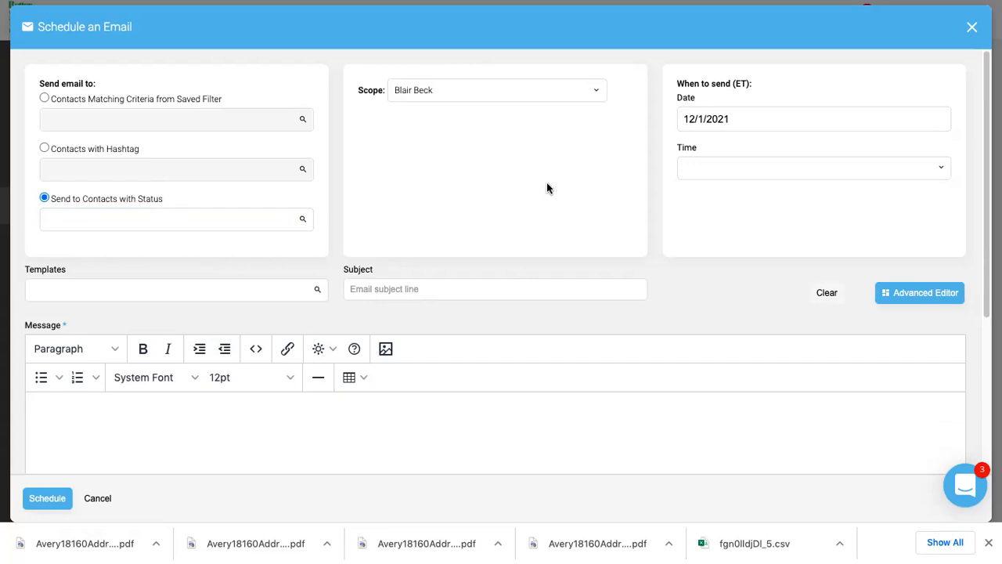
Check the send-date calendar (keeping 12/1/2021), template list and subject suggestions without changes.
left_click(785, 119)
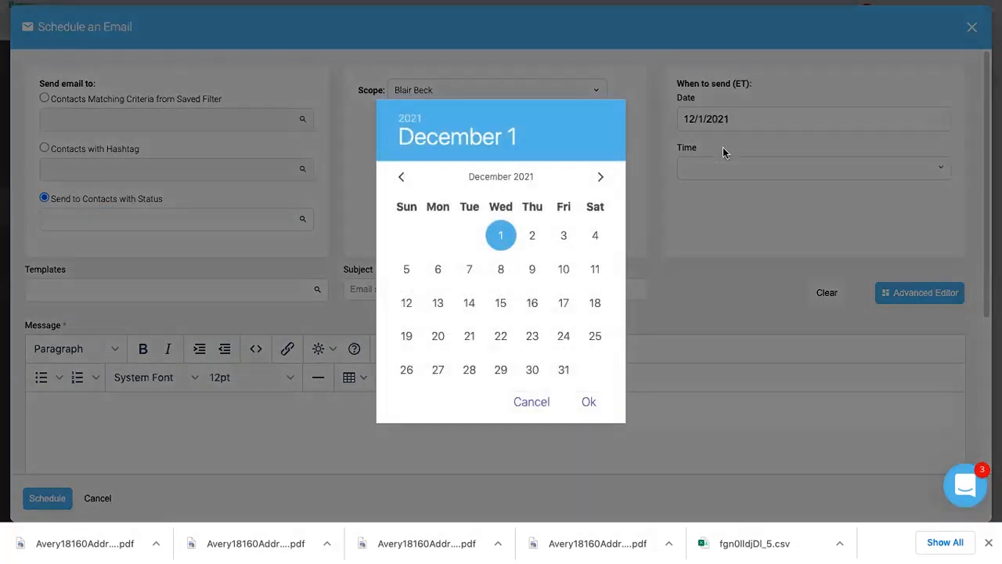
left_click(709, 229)
left_click(115, 293)
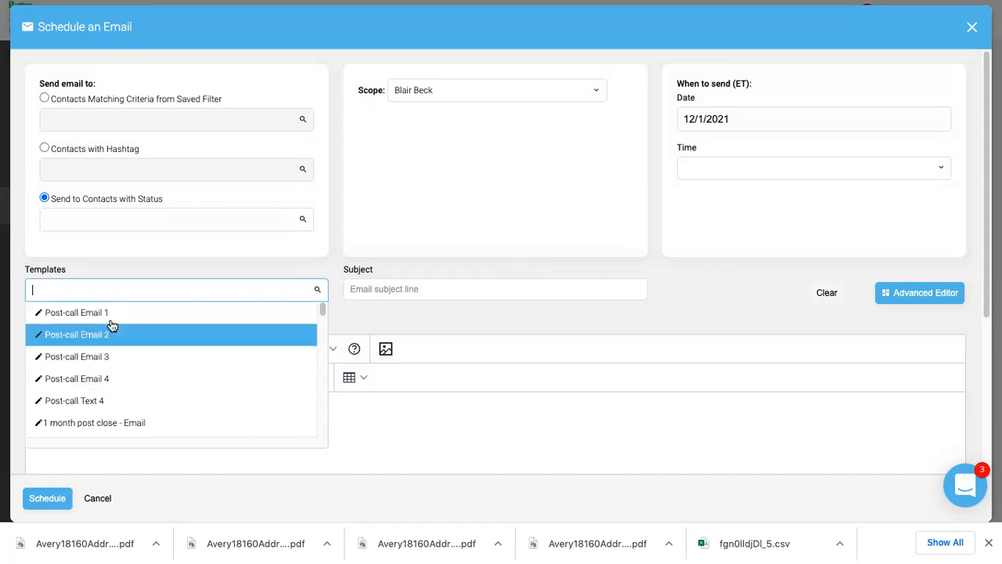
left_click(536, 338)
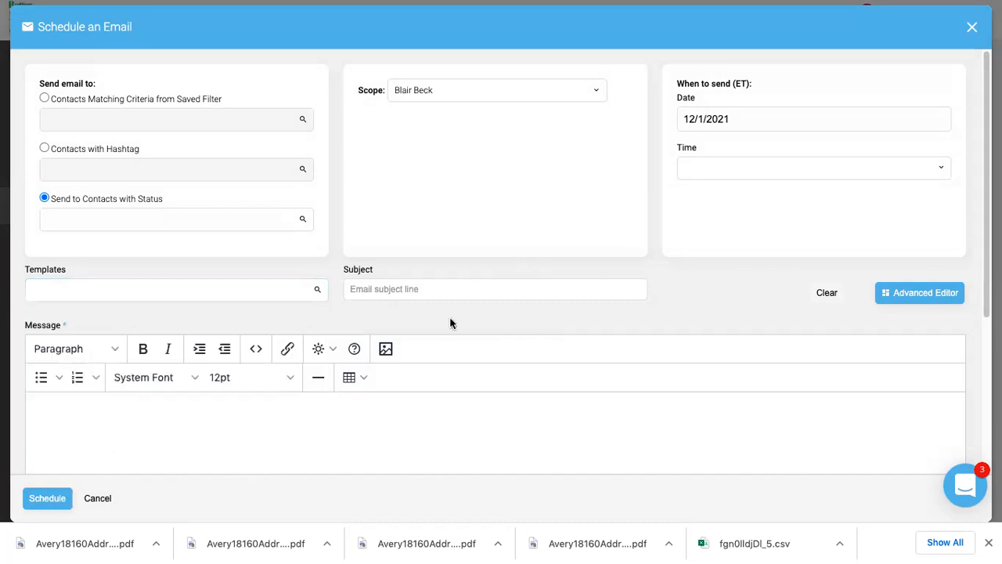
left_click(373, 288)
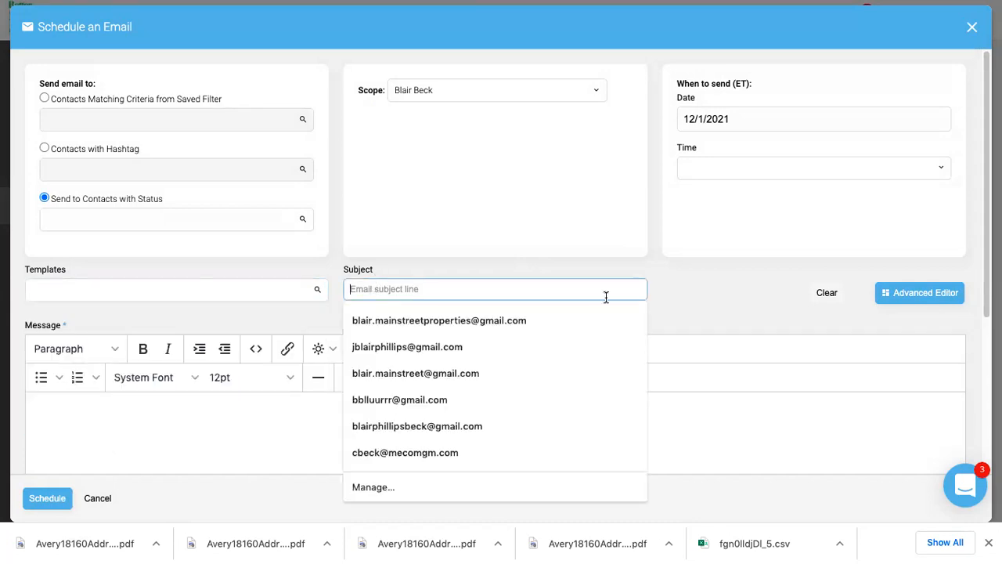
left_click(662, 288)
Browse the message body and image insertion options, leaving the email unchanged.
scroll(662, 289, "down", 3)
scroll(662, 288, "down", 2)
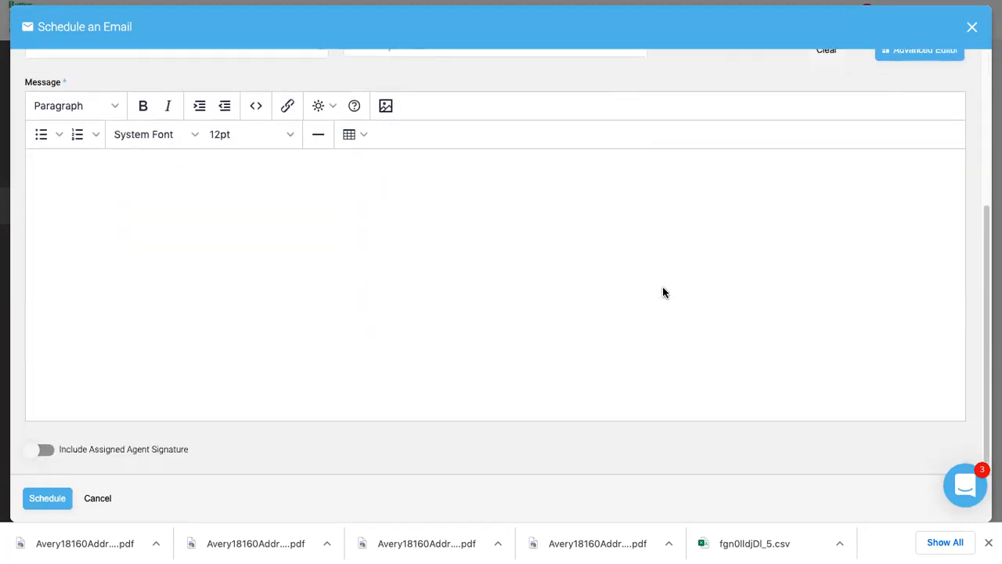
scroll(662, 288, "up", 1)
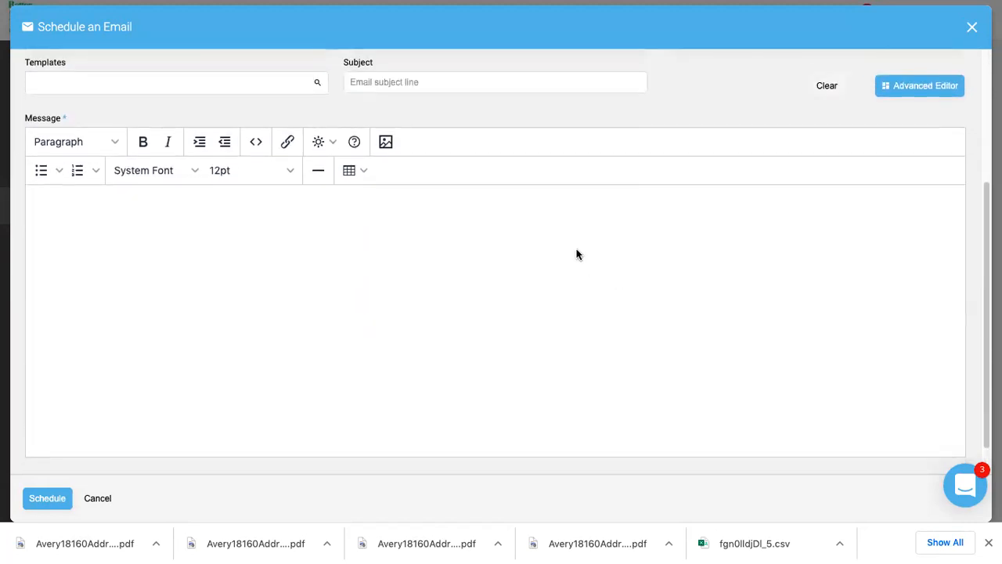
scroll(576, 254, "up", 1)
left_click(389, 279)
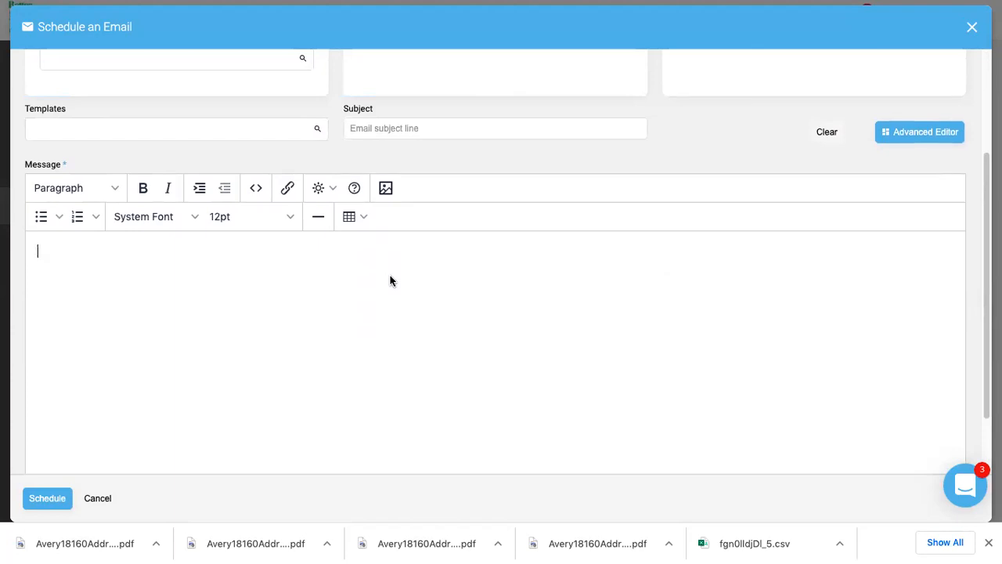
scroll(391, 280, "down", 2)
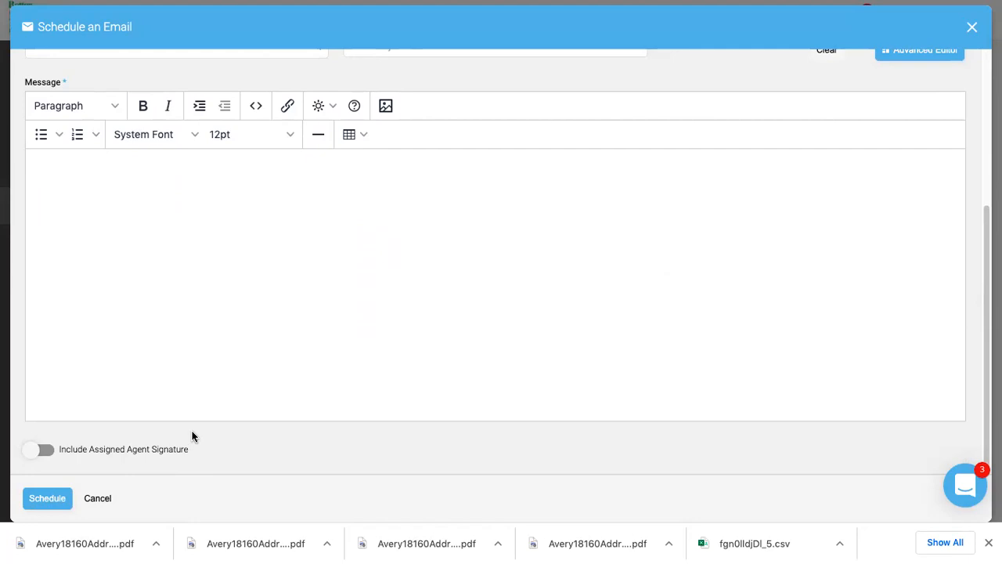
left_click(386, 105)
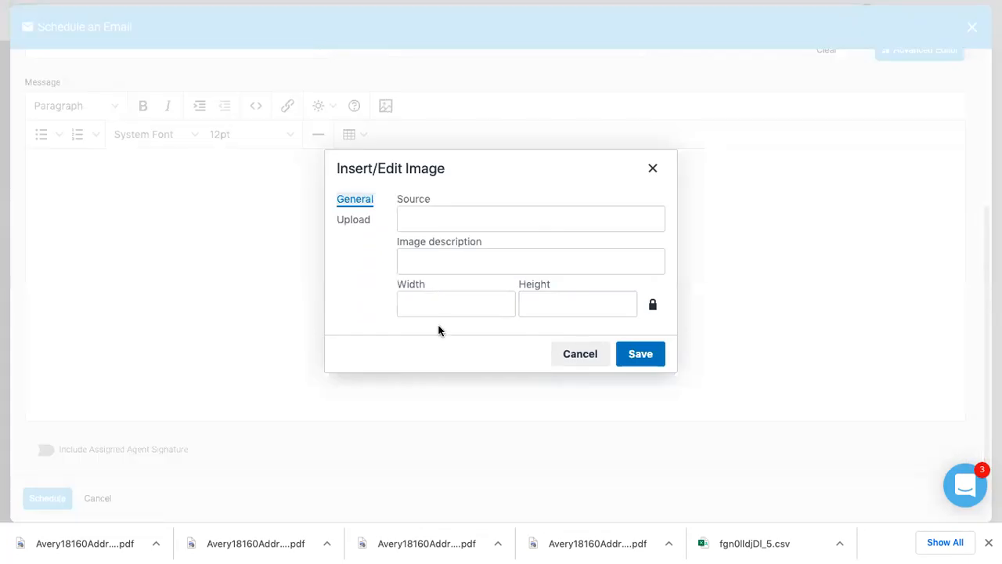
left_click(652, 167)
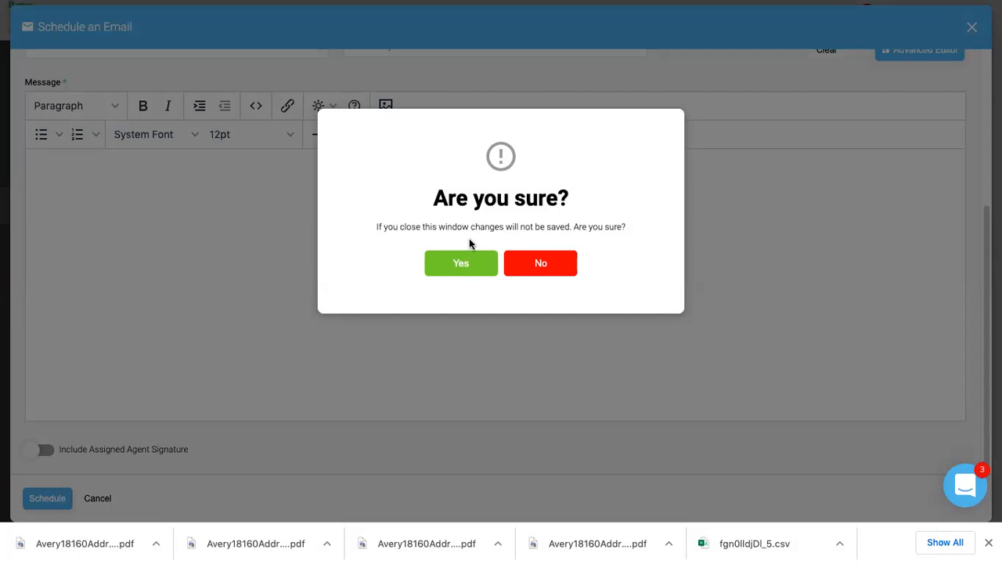
left_click(538, 270)
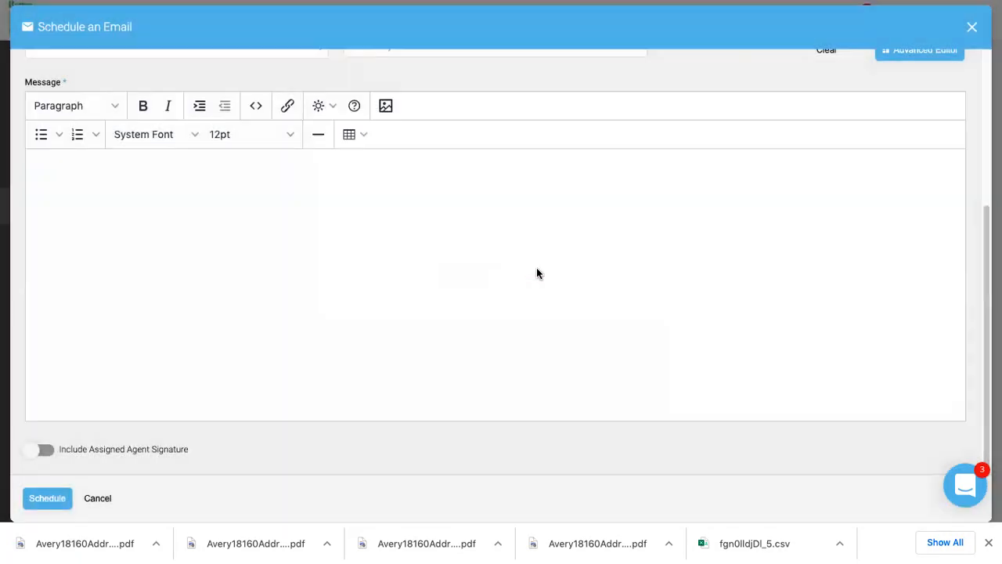
scroll(386, 379, "up", 3)
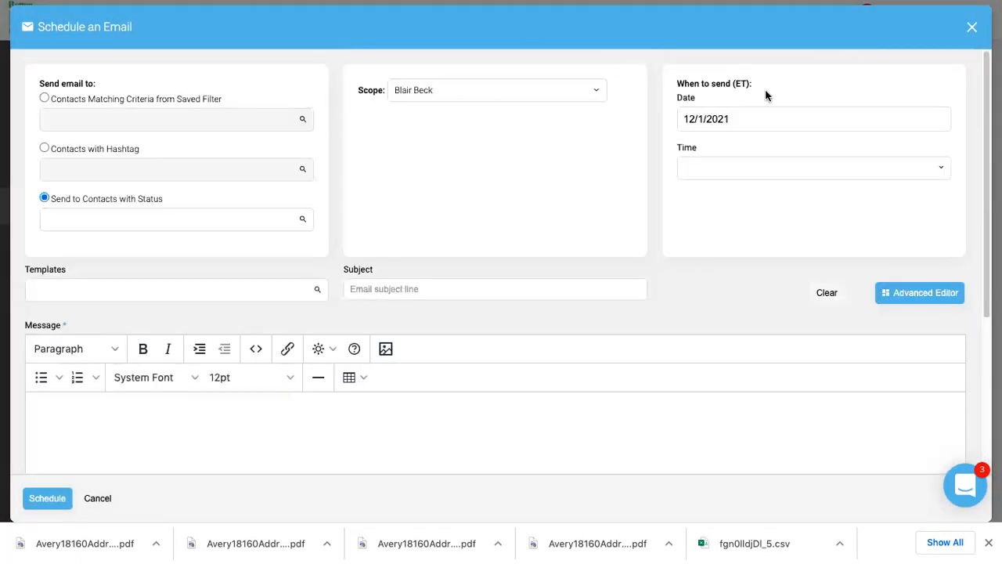
Close the Schedule an Email form without saving and return to the Marketing page.
left_click(972, 27)
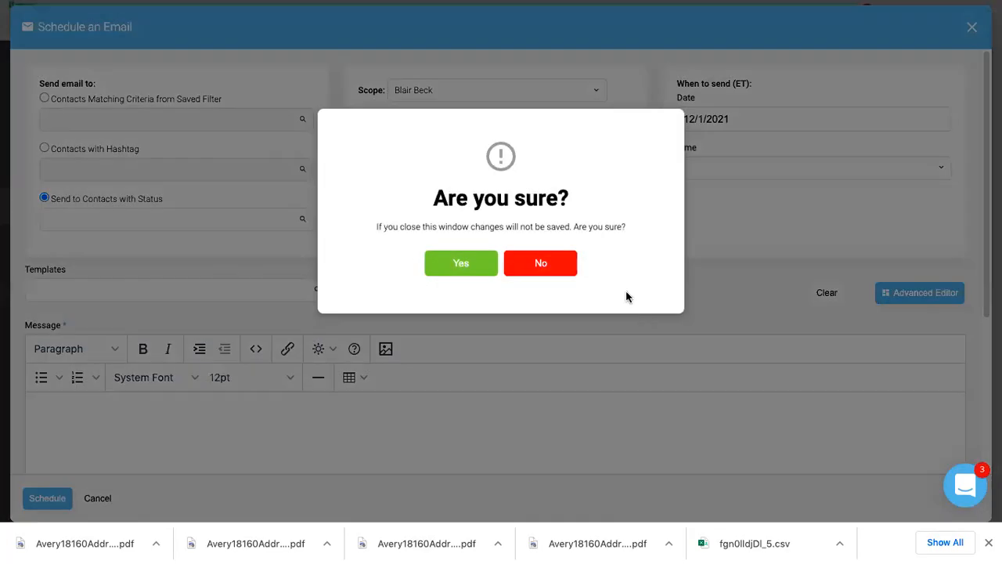
left_click(519, 263)
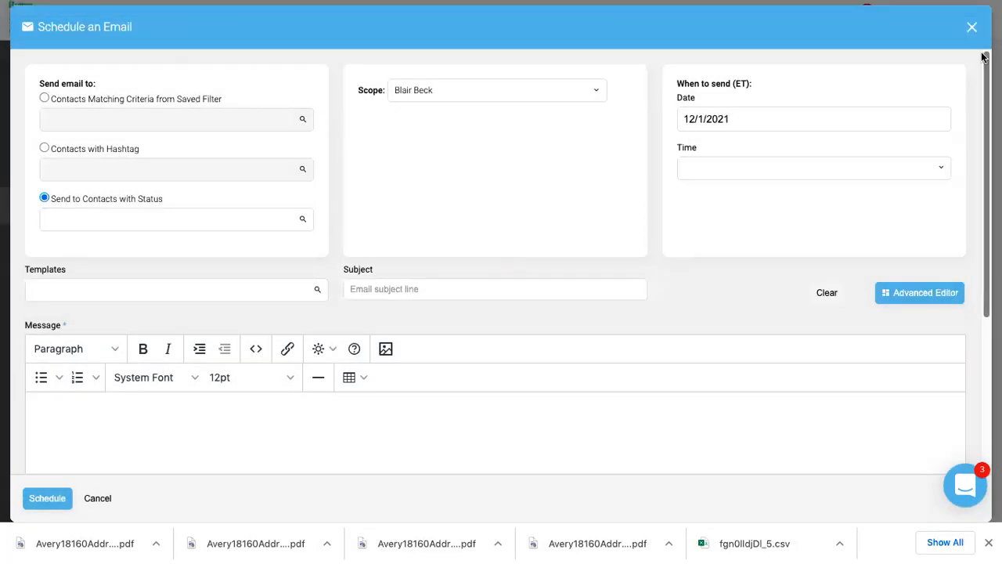
left_click(972, 28)
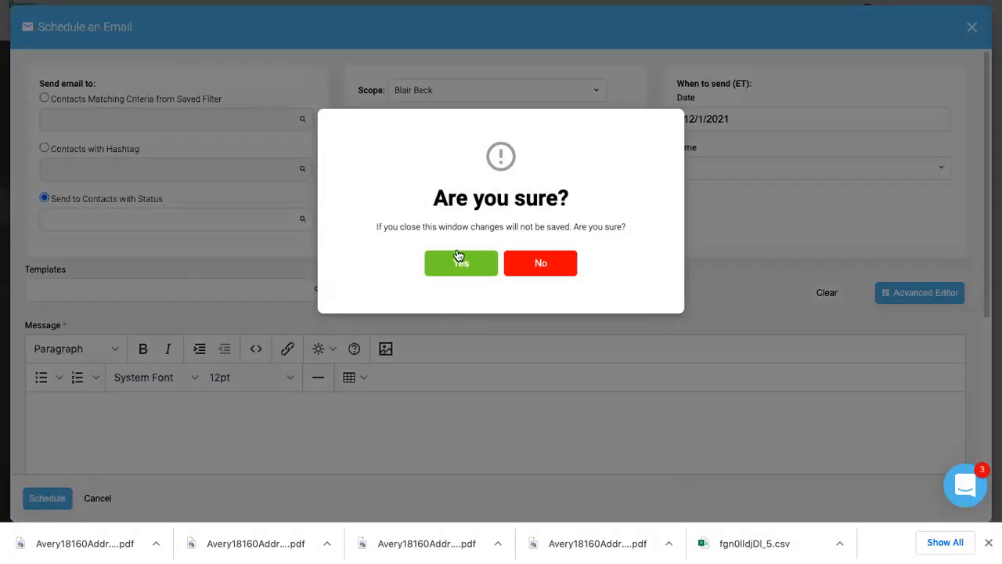
left_click(460, 260)
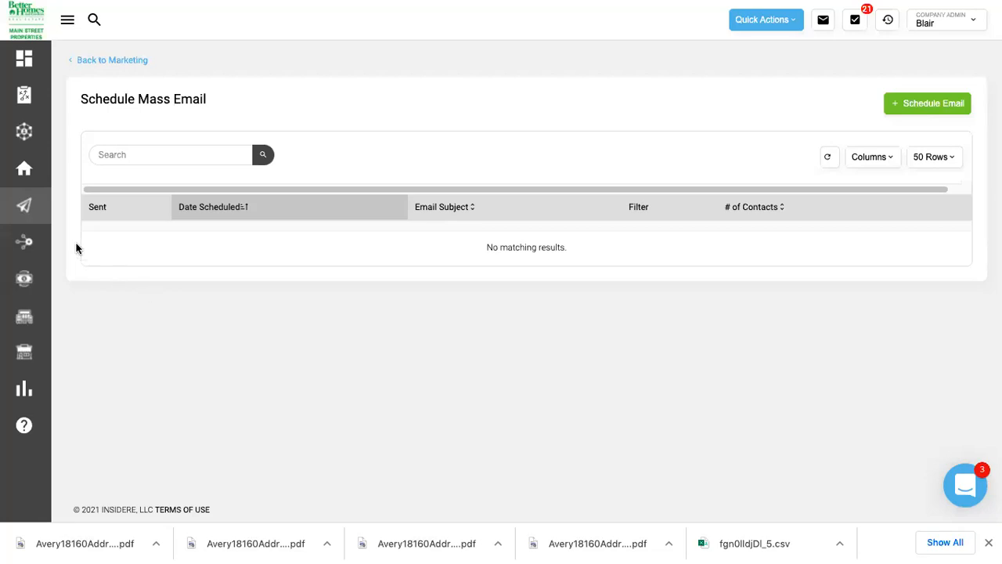
left_click(28, 216)
scroll(600, 264, "down", 6)
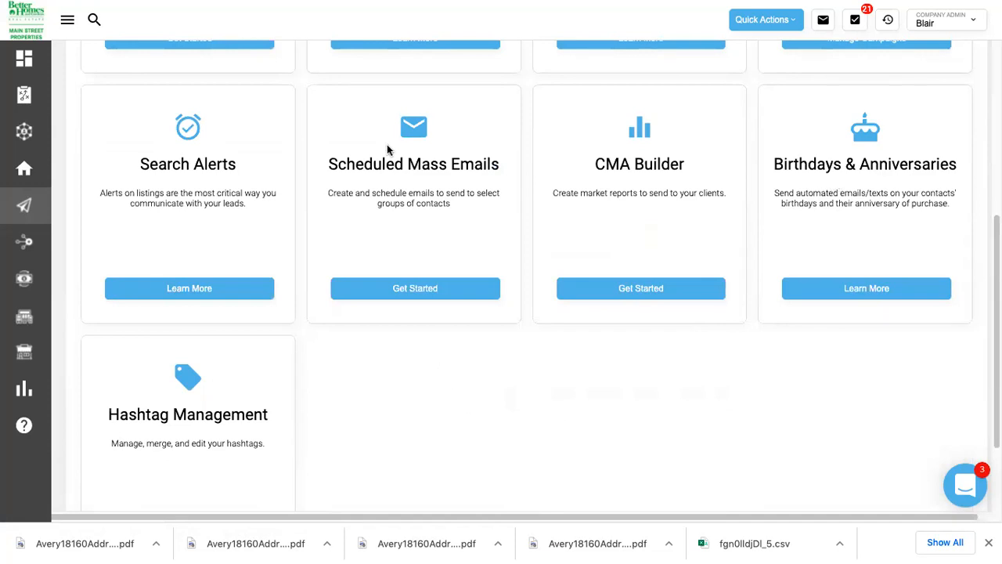
scroll(395, 161, "down", 2)
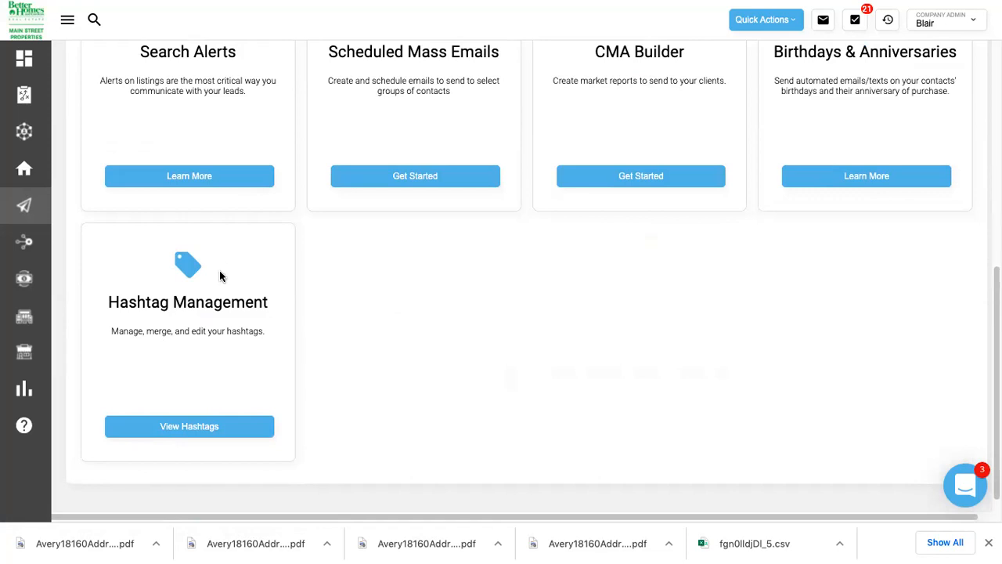
scroll(536, 306, "up", 6)
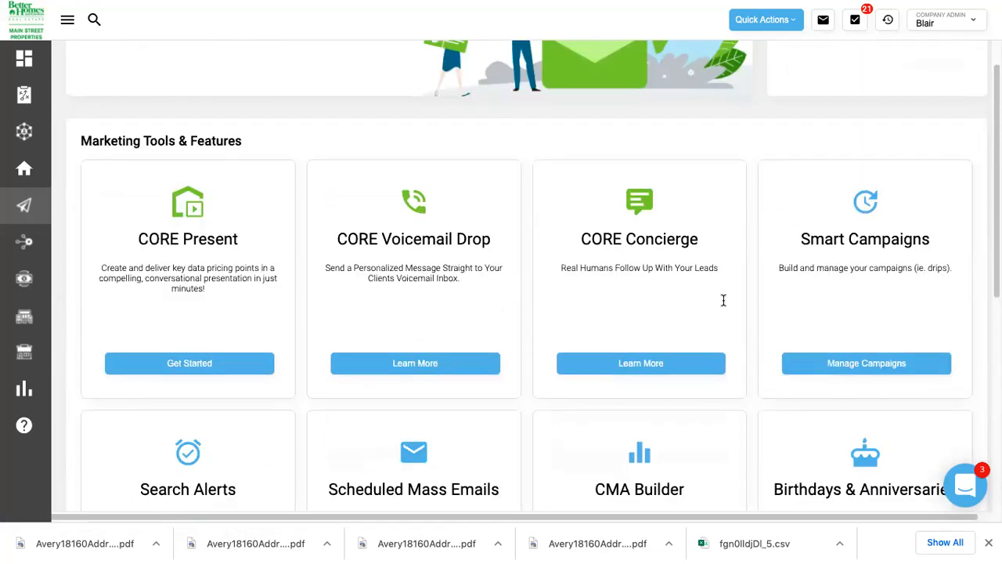
left_click(873, 369)
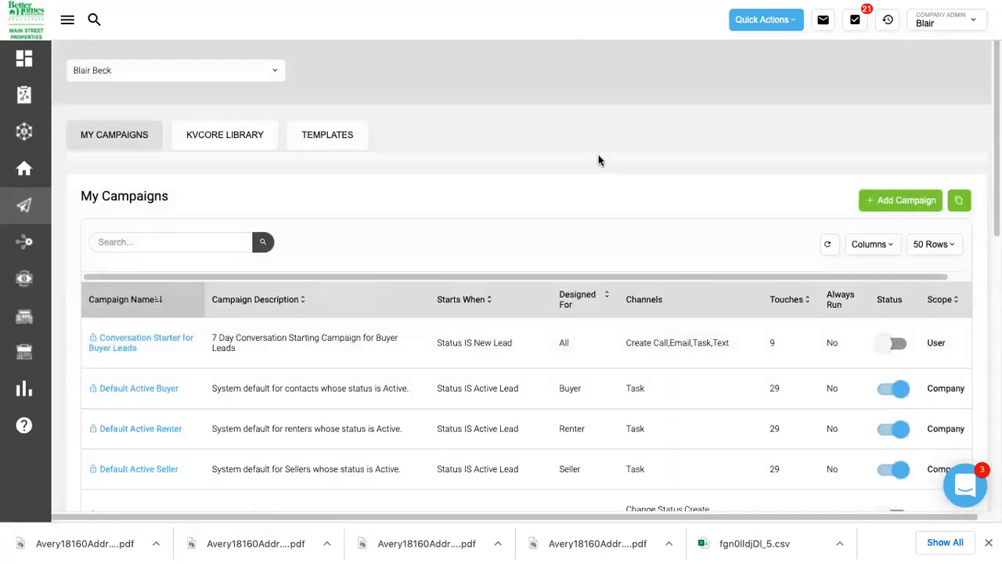
scroll(598, 156, "down", 3)
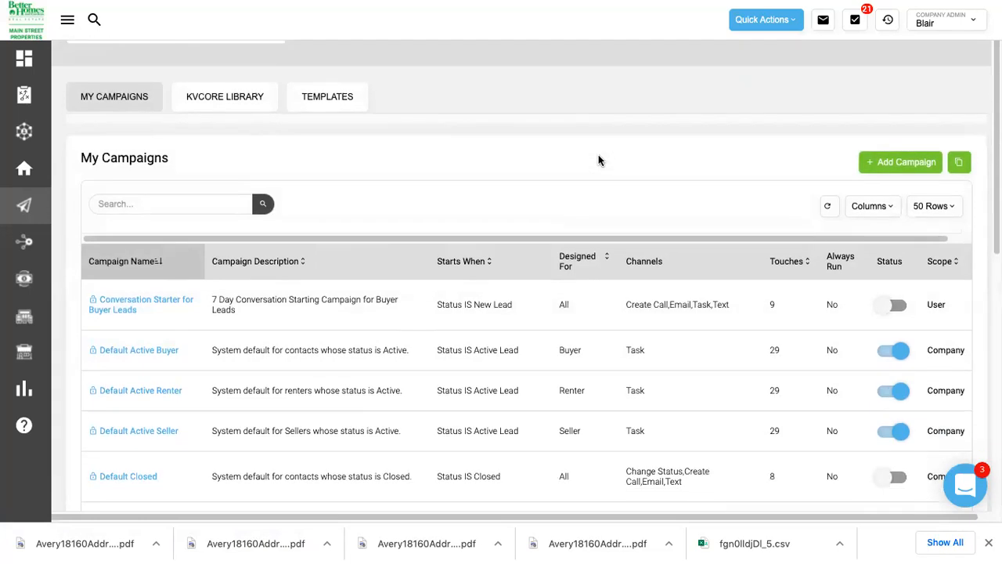
scroll(598, 160, "down", 2)
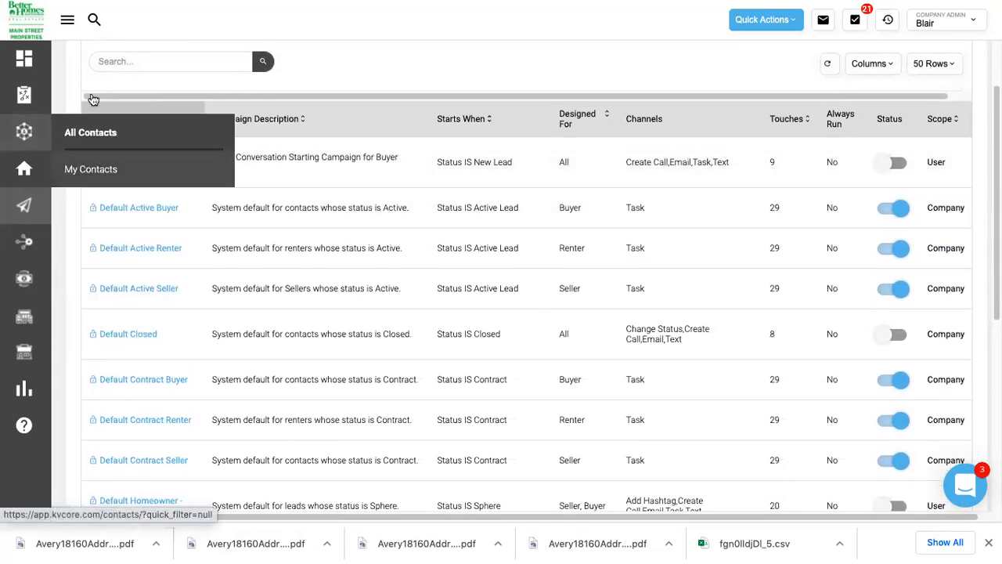
scroll(72, 136, "down", 1)
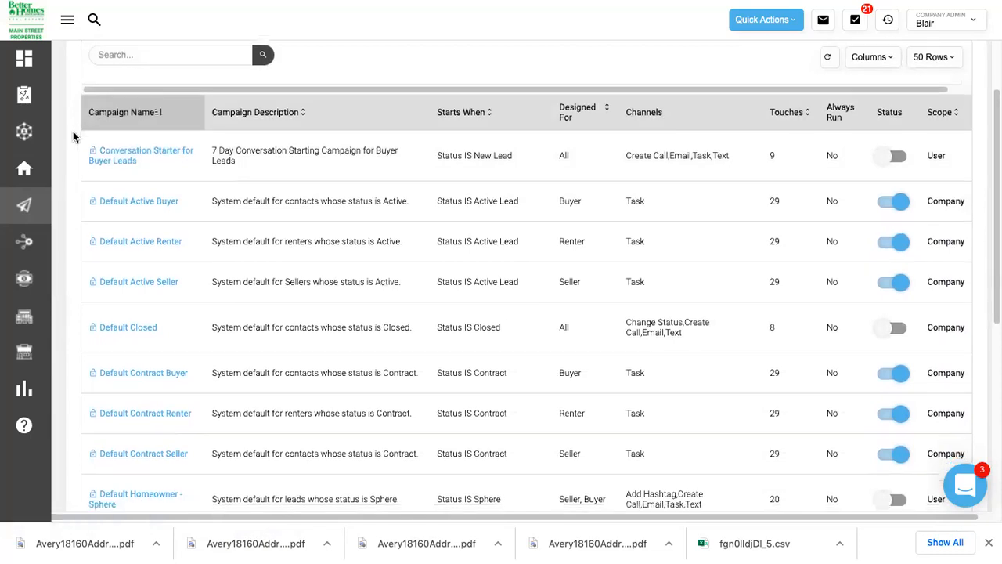
scroll(73, 136, "down", 1)
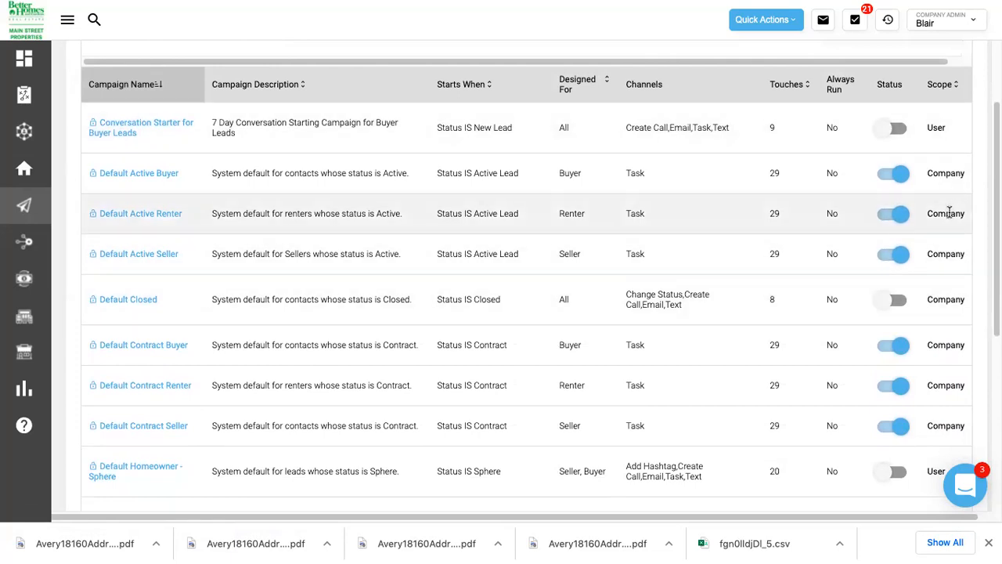
scroll(951, 295, "down", 3)
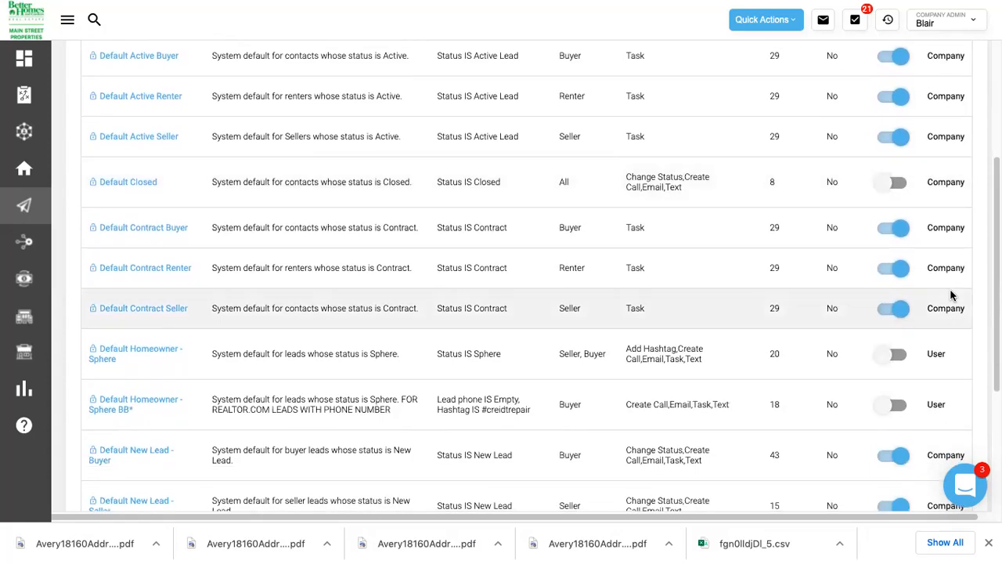
scroll(952, 294, "up", 4)
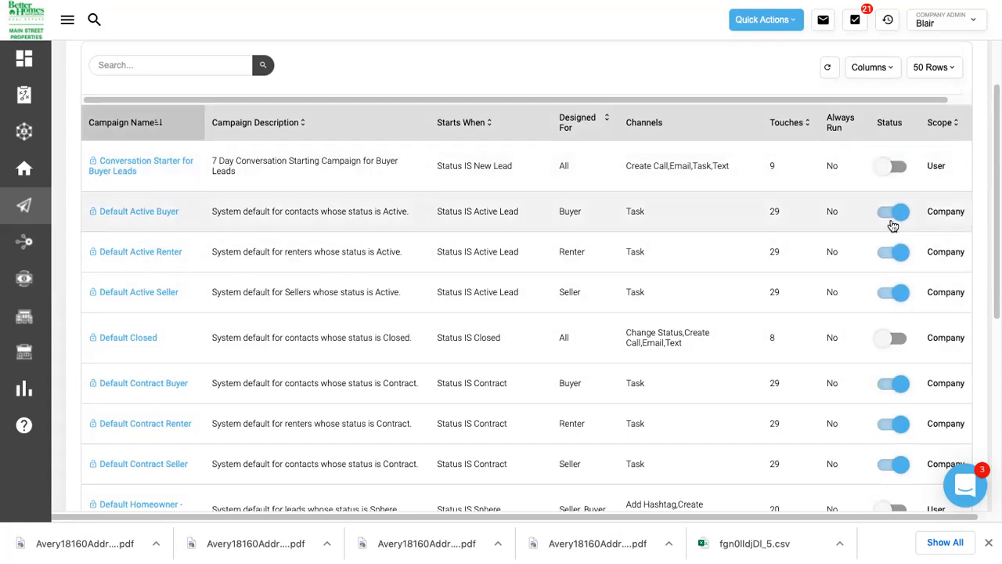
scroll(892, 225, "down", 3)
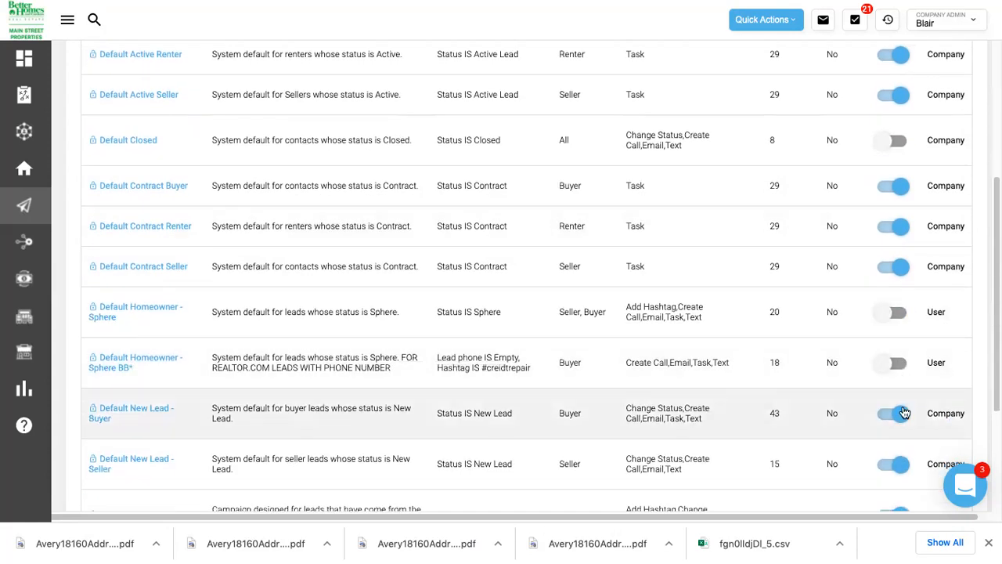
scroll(900, 356, "up", 3)
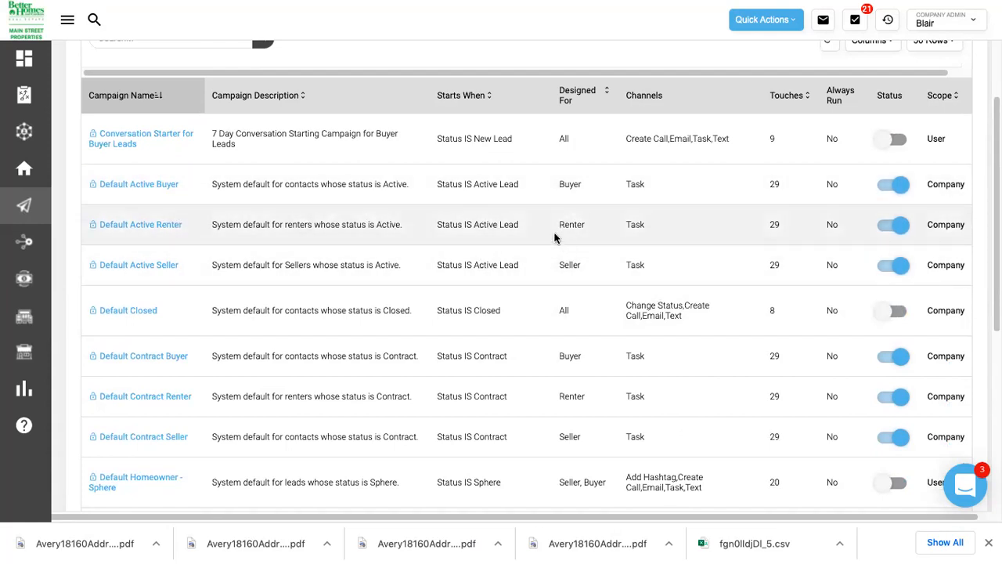
scroll(555, 235, "down", 1)
scroll(553, 231, "down", 2)
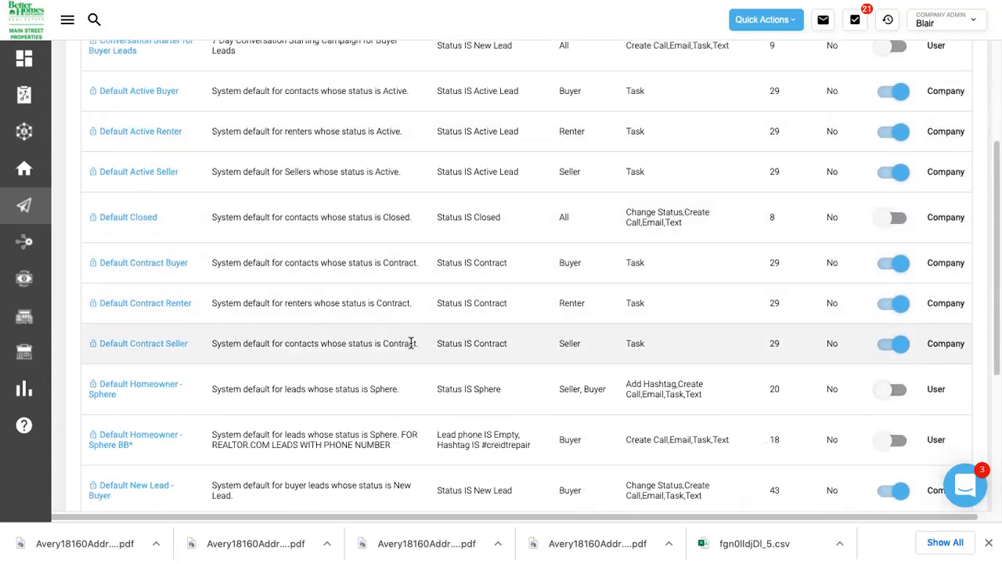
scroll(412, 343, "down", 5)
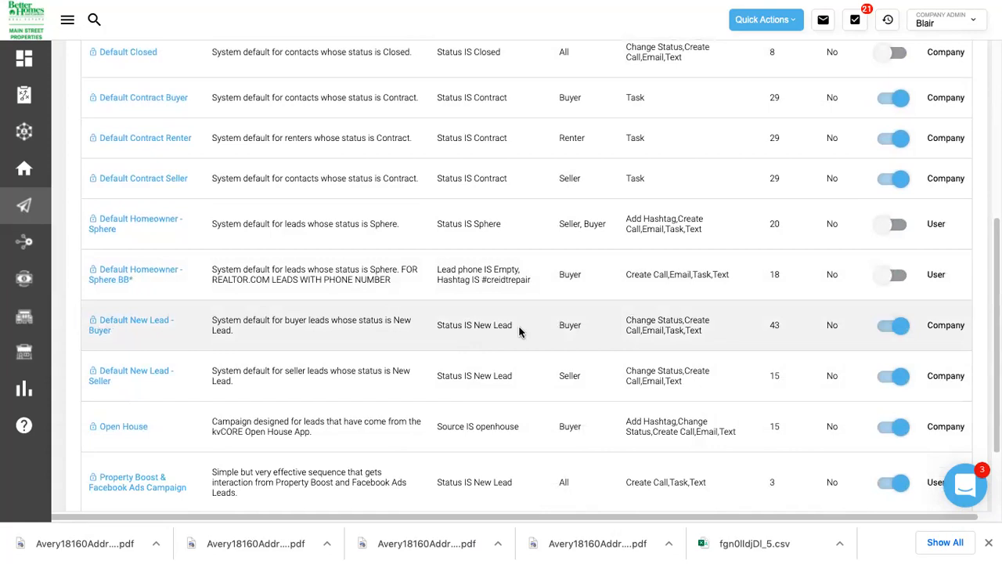
scroll(519, 332, "down", 1)
scroll(519, 332, "right", 1)
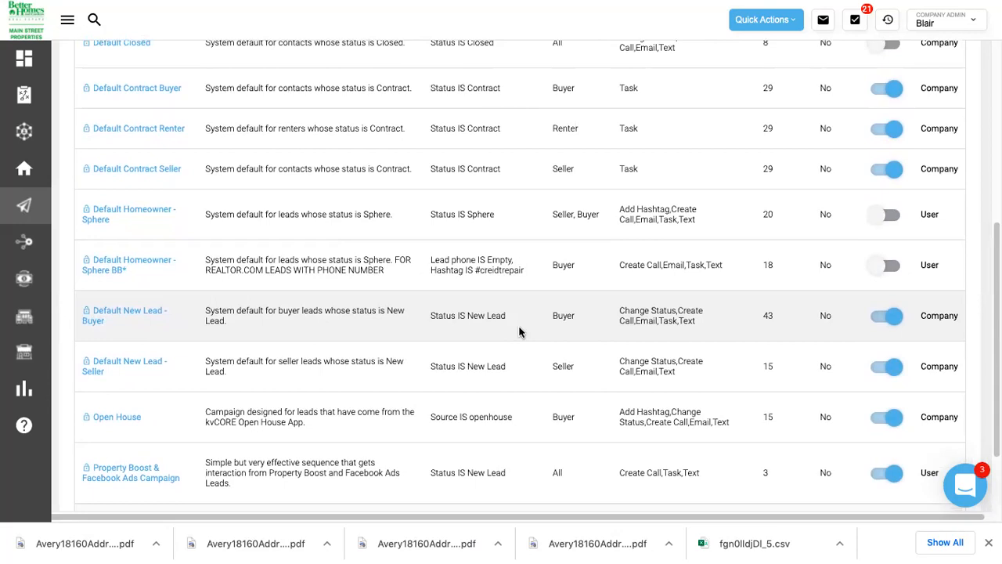
scroll(519, 332, "up", 5)
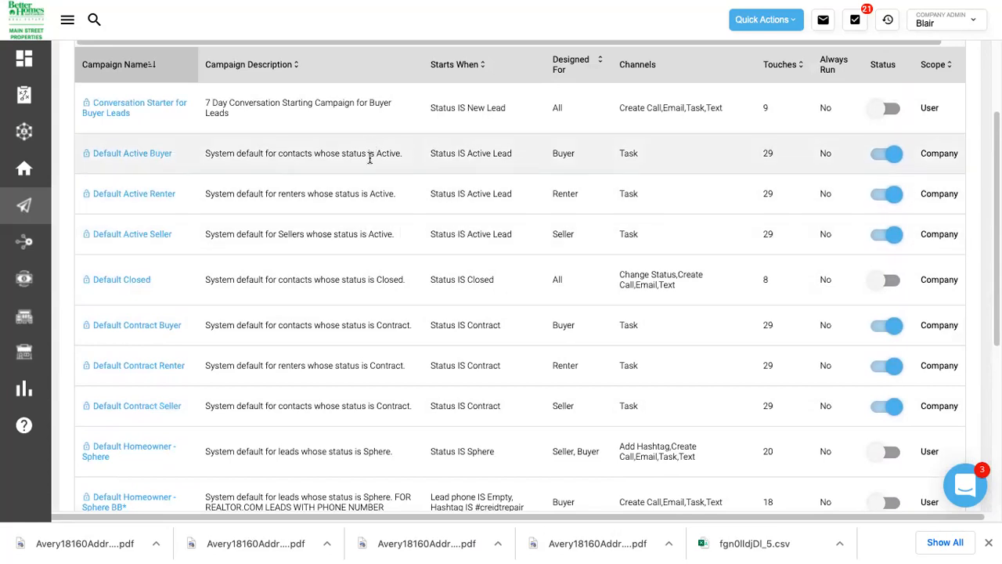
scroll(365, 188, "down", 1)
scroll(365, 188, "down", 5)
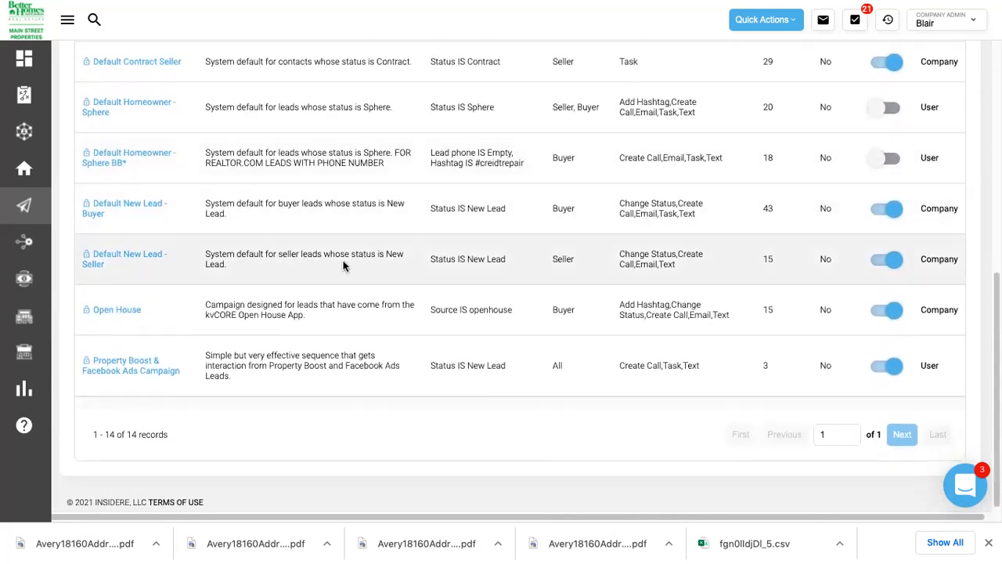
scroll(326, 351, "up", 1)
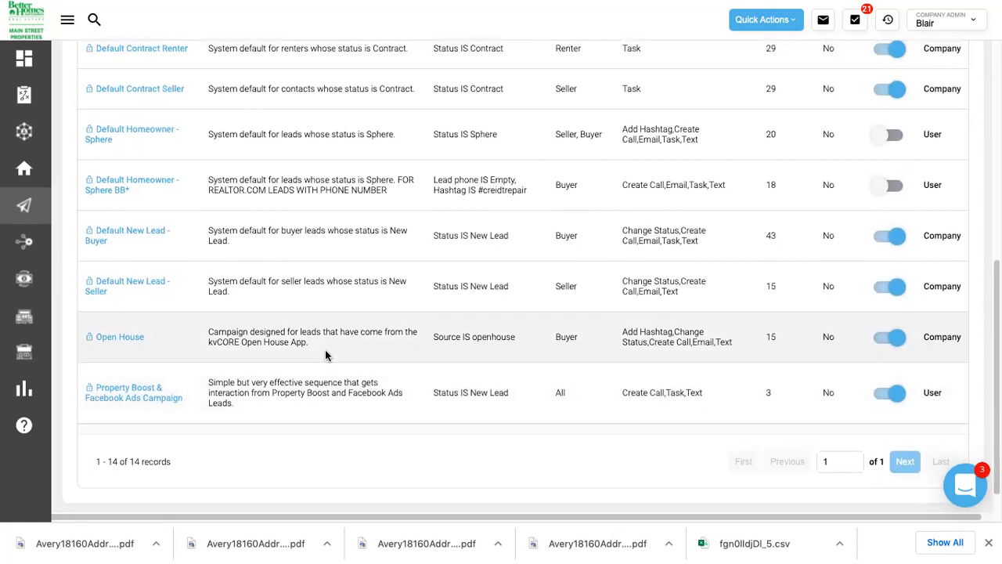
scroll(326, 351, "up", 3)
scroll(325, 355, "up", 3)
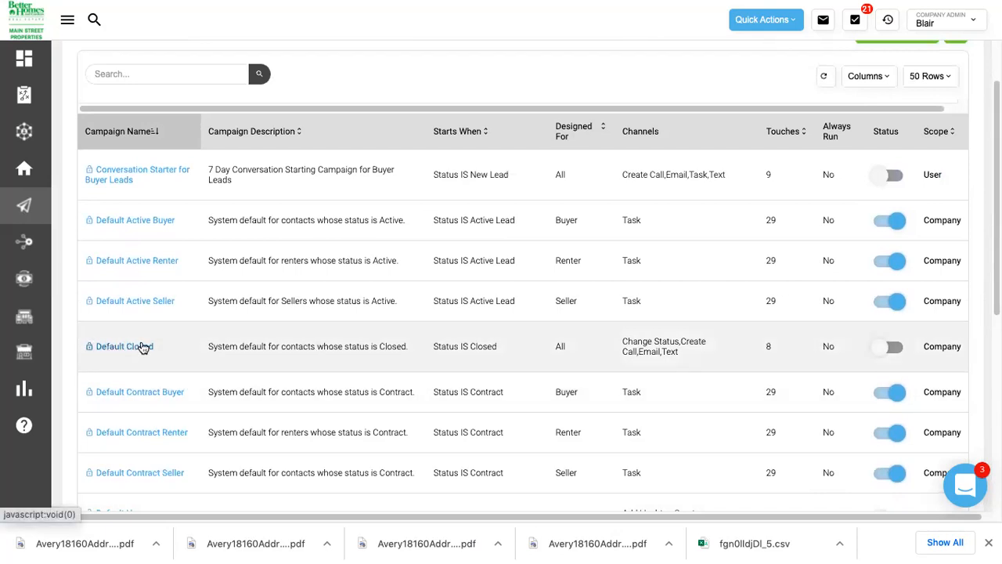
scroll(144, 348, "down", 2)
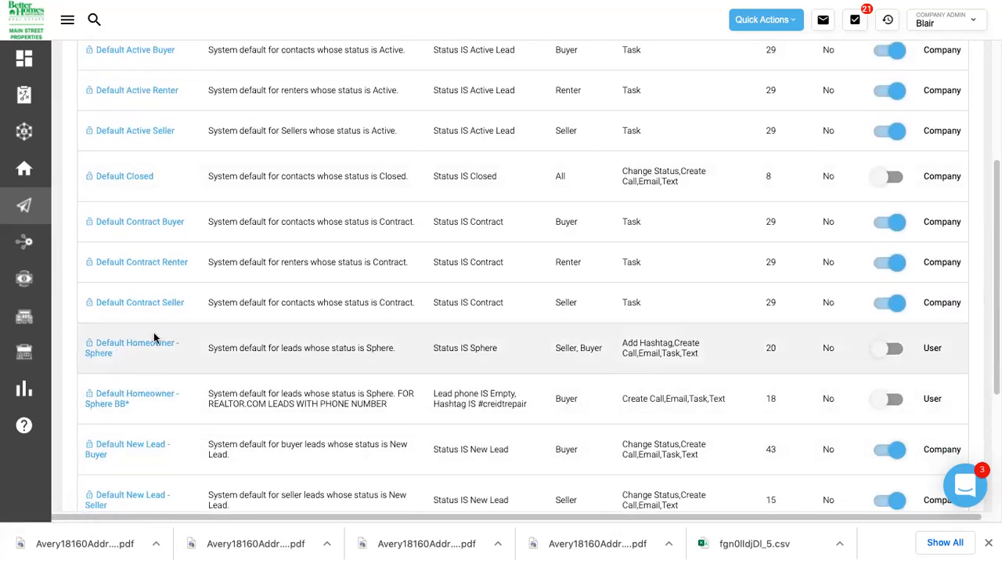
scroll(154, 338, "up", 1)
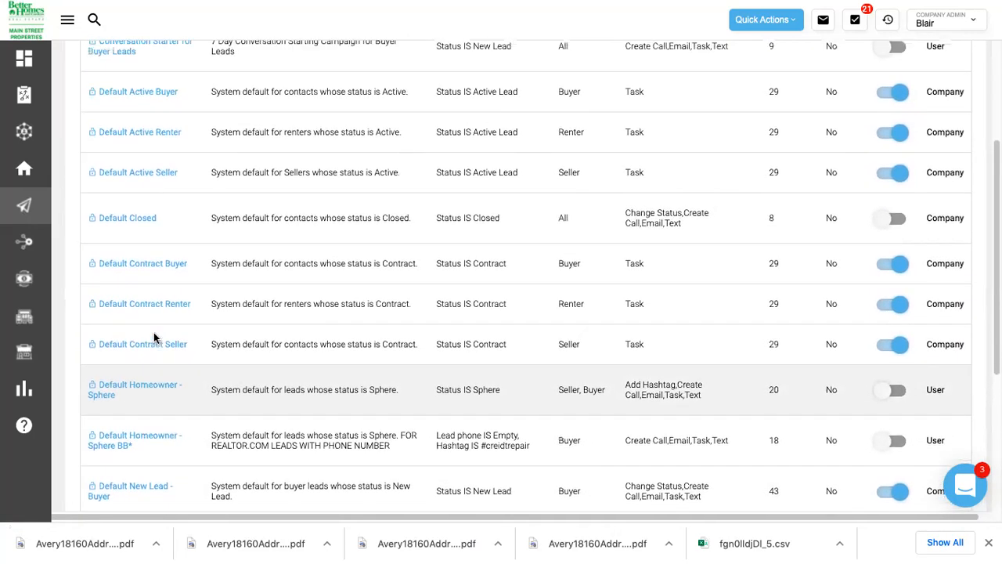
scroll(153, 335, "up", 1)
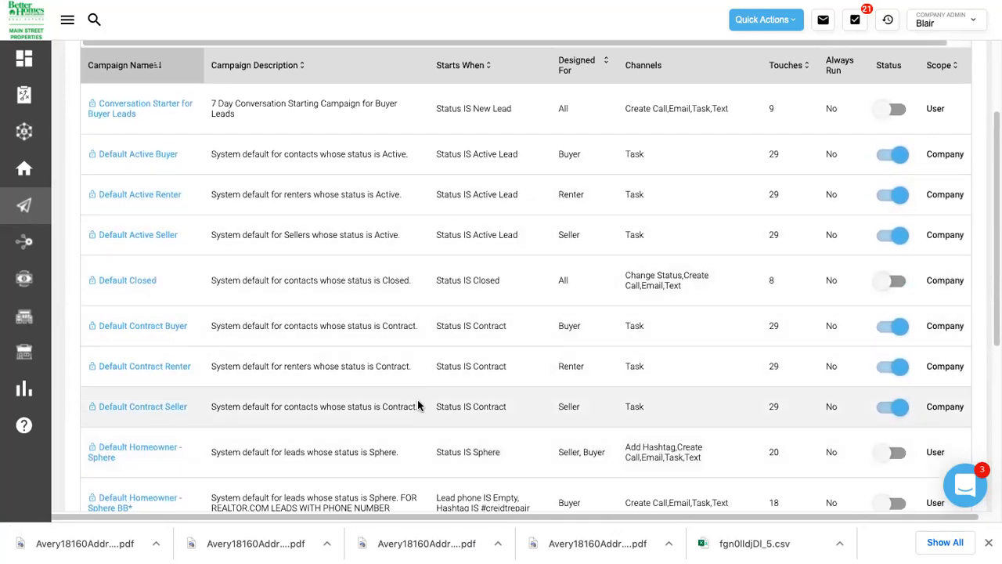
scroll(417, 400, "up", 1)
scroll(417, 405, "up", 1)
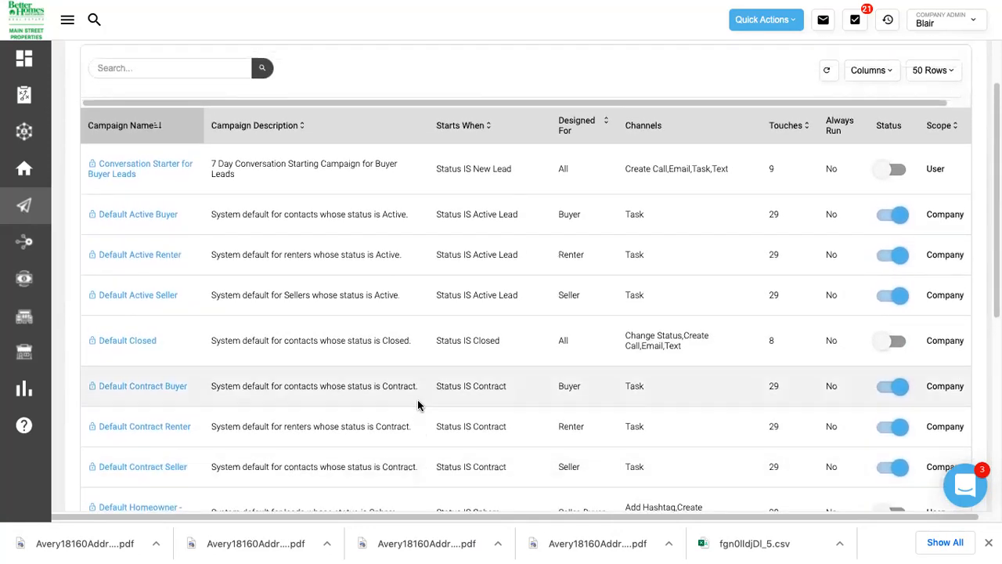
scroll(418, 404, "up", 2)
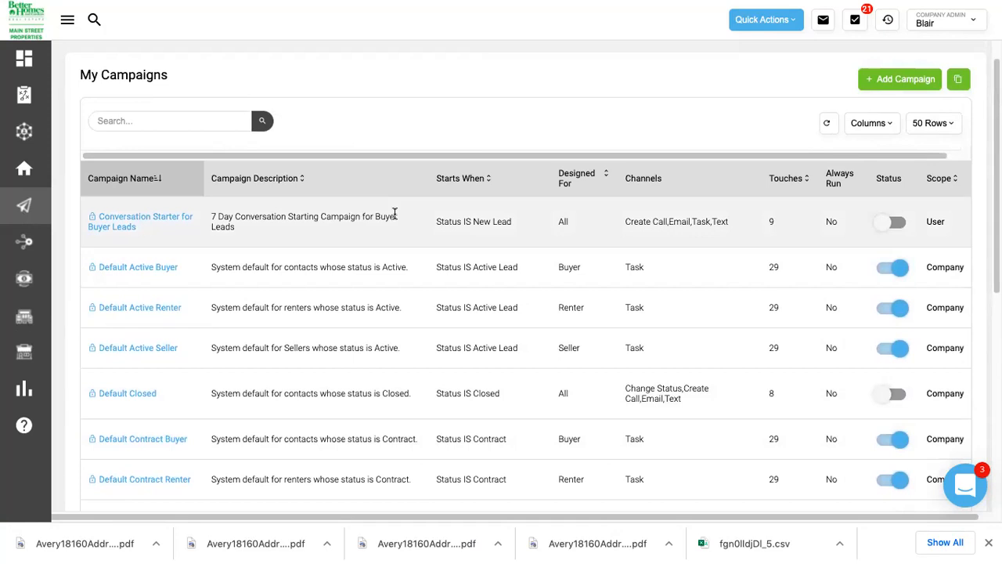
scroll(394, 213, "up", 2)
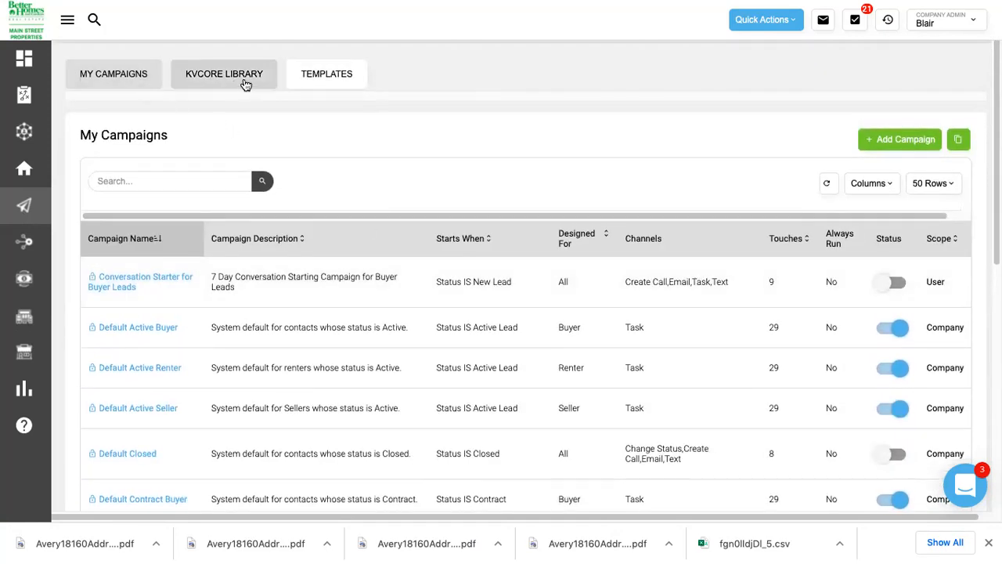
left_click(215, 79)
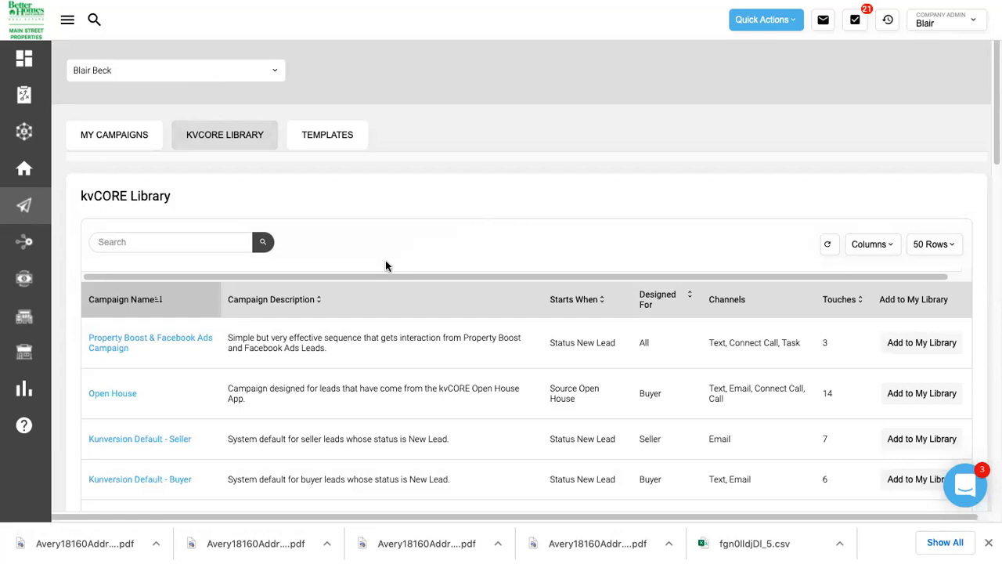
Open the Open House library campaign and preview its HOUR 4 text message.
scroll(383, 266, "down", 2)
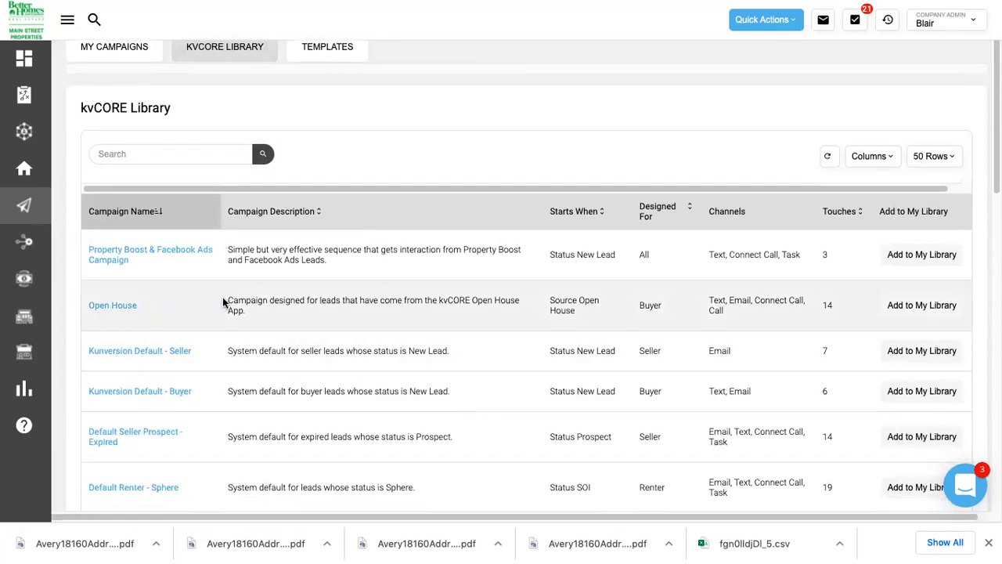
scroll(222, 297, "down", 5)
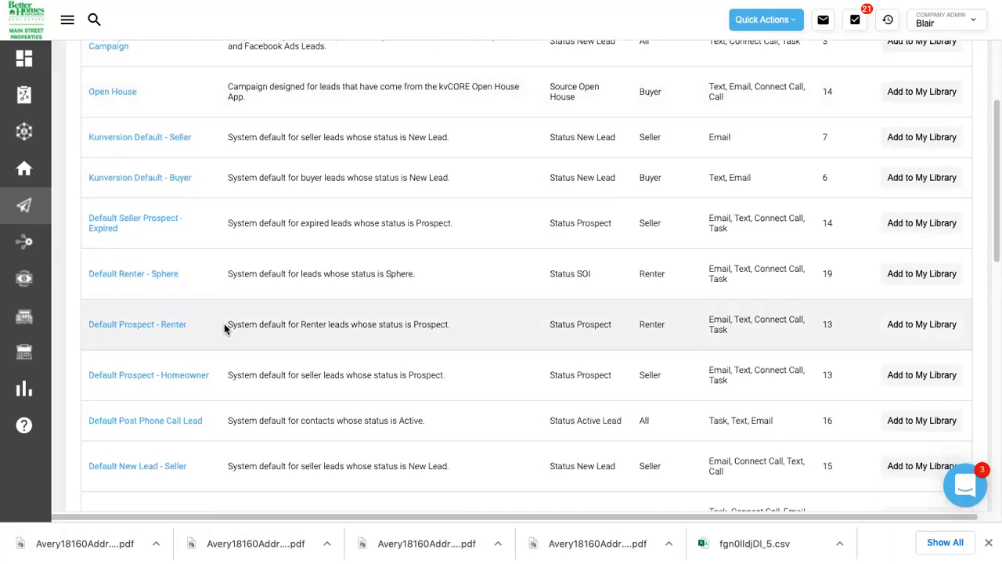
scroll(141, 223, "up", 2)
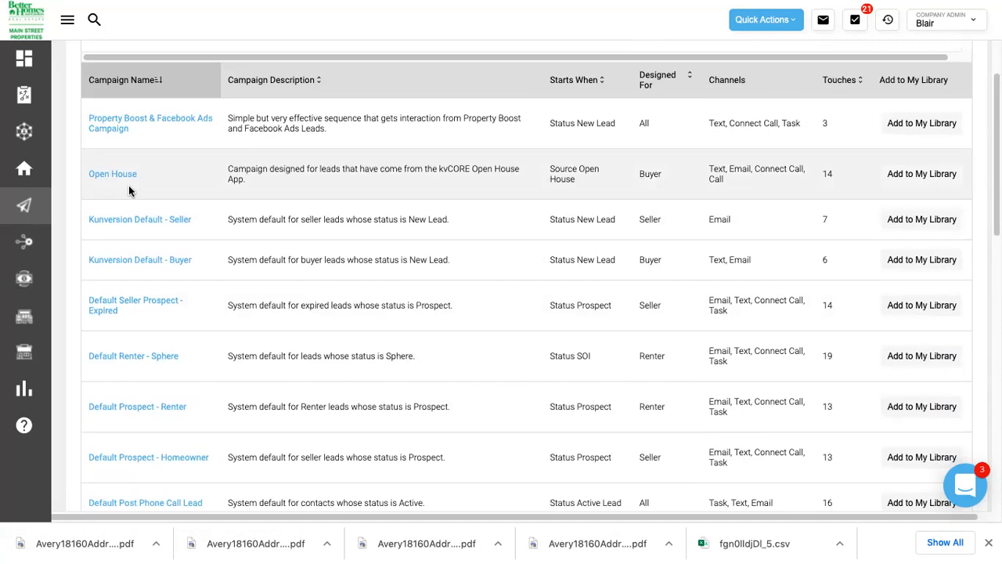
left_click(106, 180)
scroll(101, 180, "down", 3)
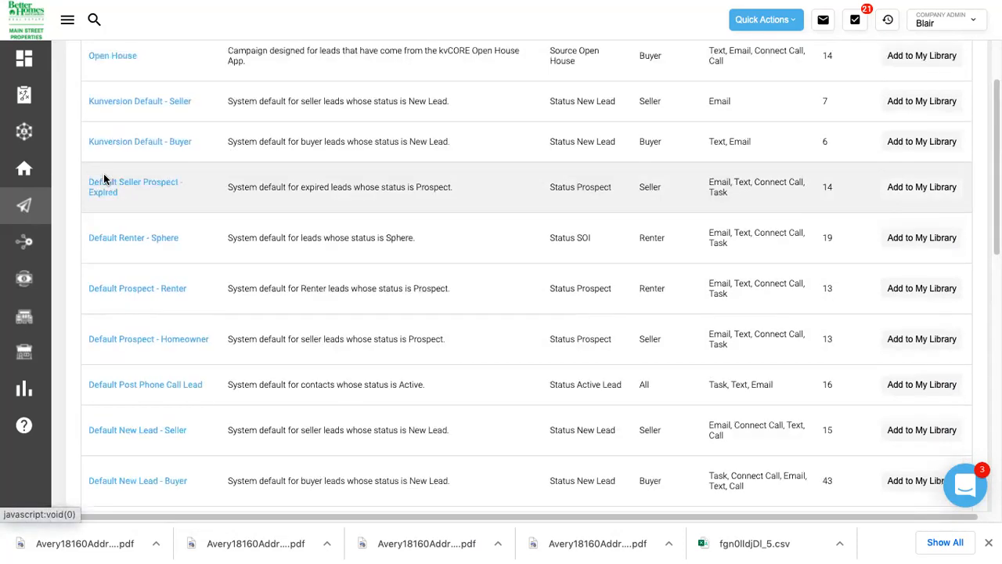
scroll(304, 223, "up", 1)
scroll(304, 222, "up", 3)
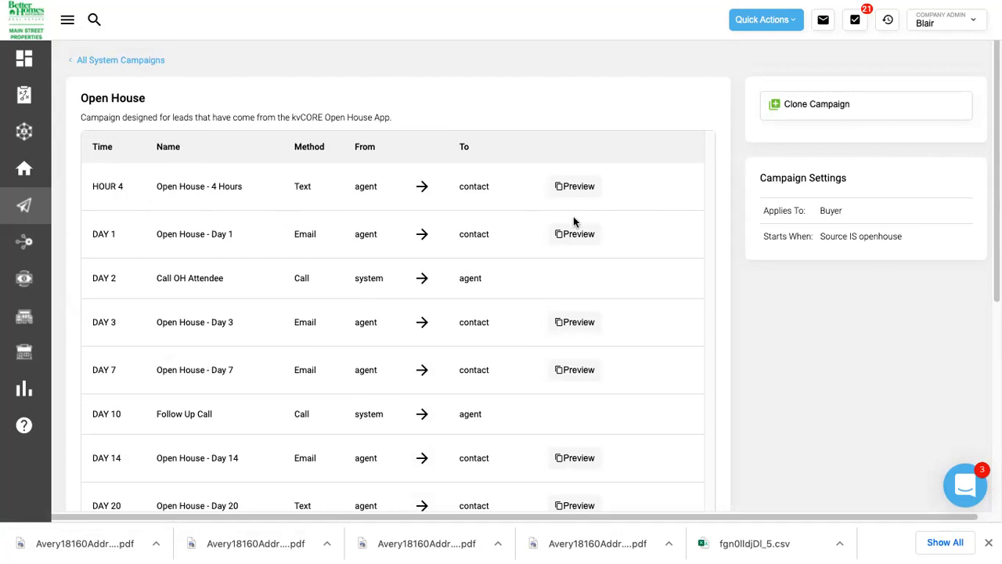
left_click(584, 186)
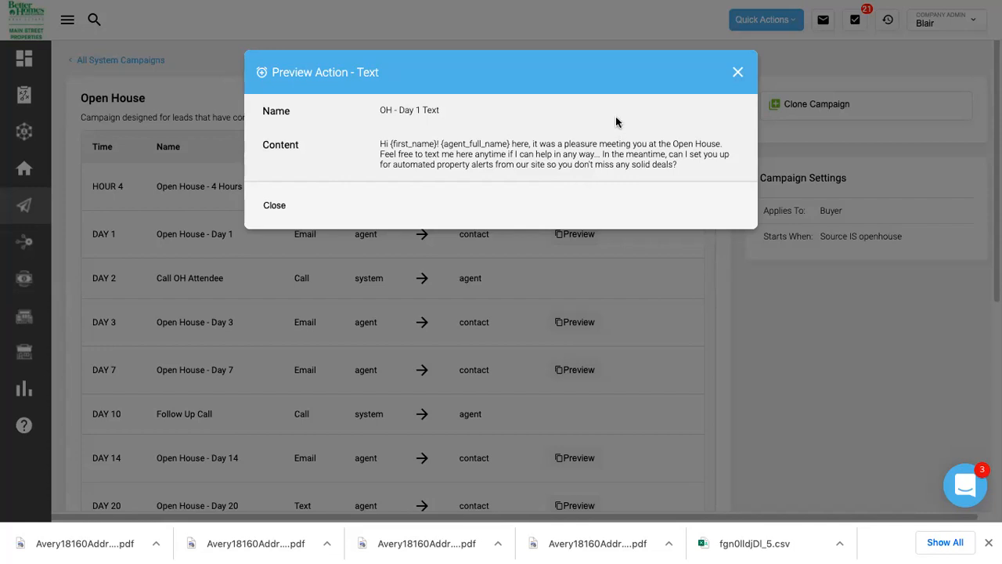
left_click(737, 73)
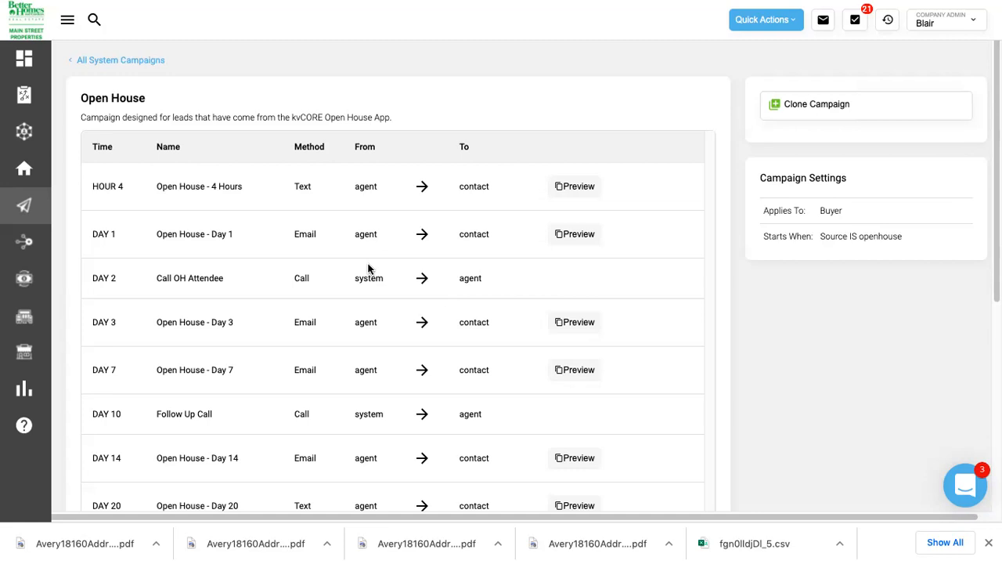
scroll(368, 268, "down", 2)
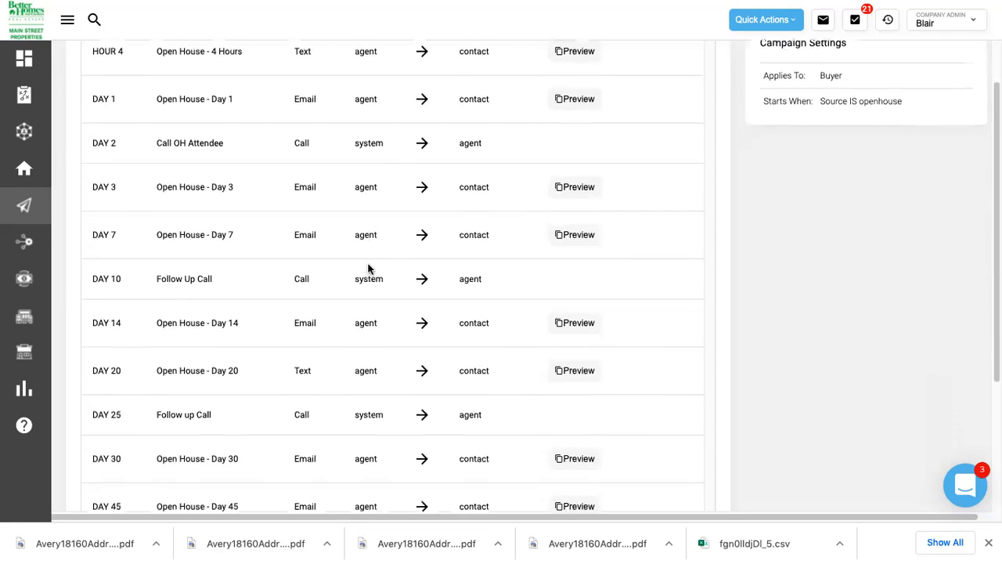
scroll(368, 269, "down", 2)
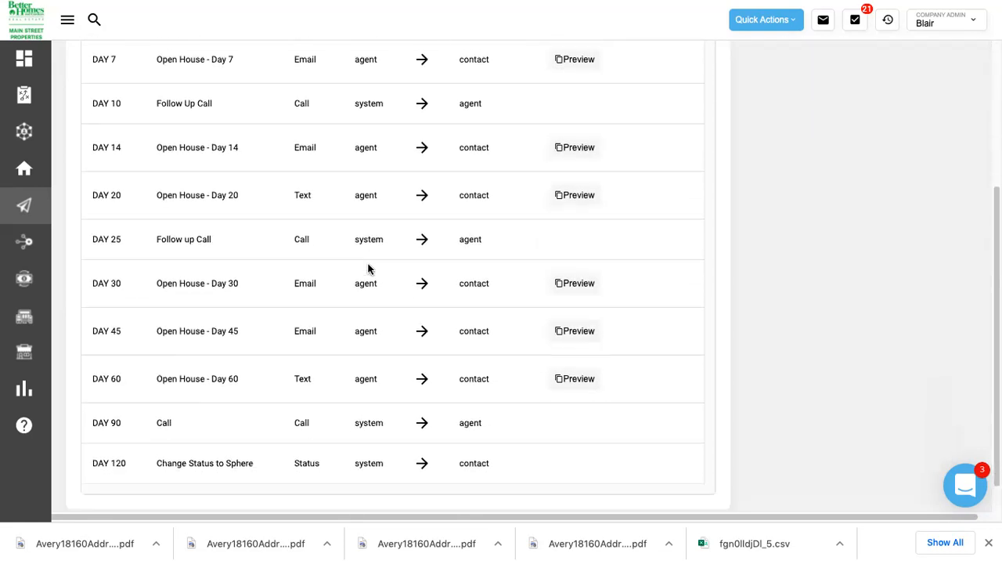
scroll(368, 268, "up", 4)
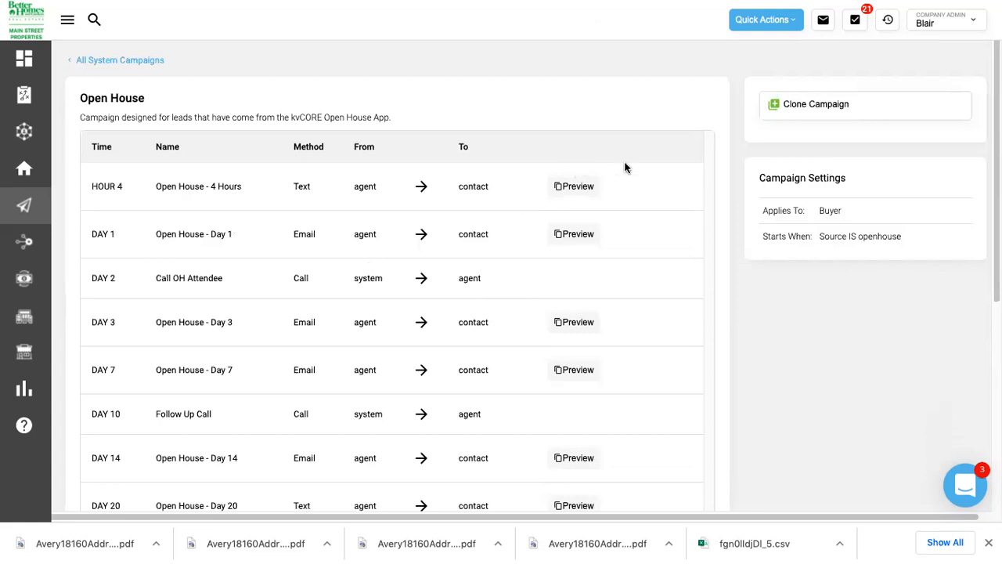
left_click(805, 106)
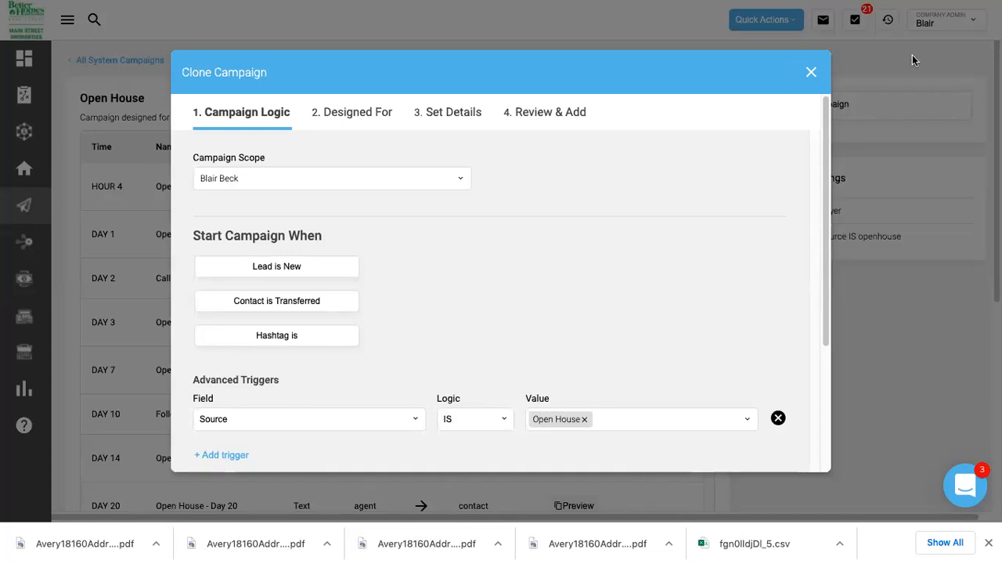
left_click(811, 72)
left_click(462, 263)
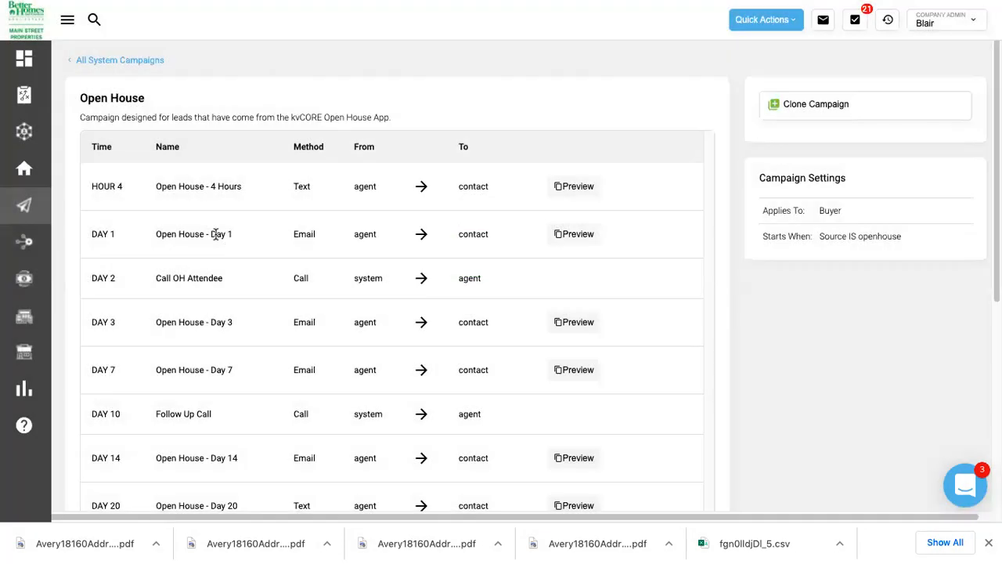
left_click(120, 60)
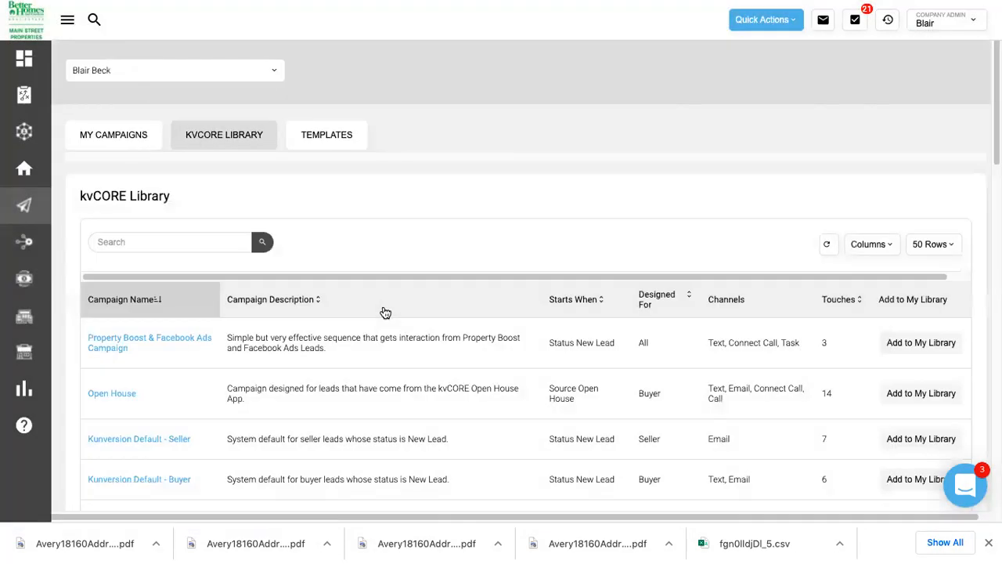
left_click(321, 141)
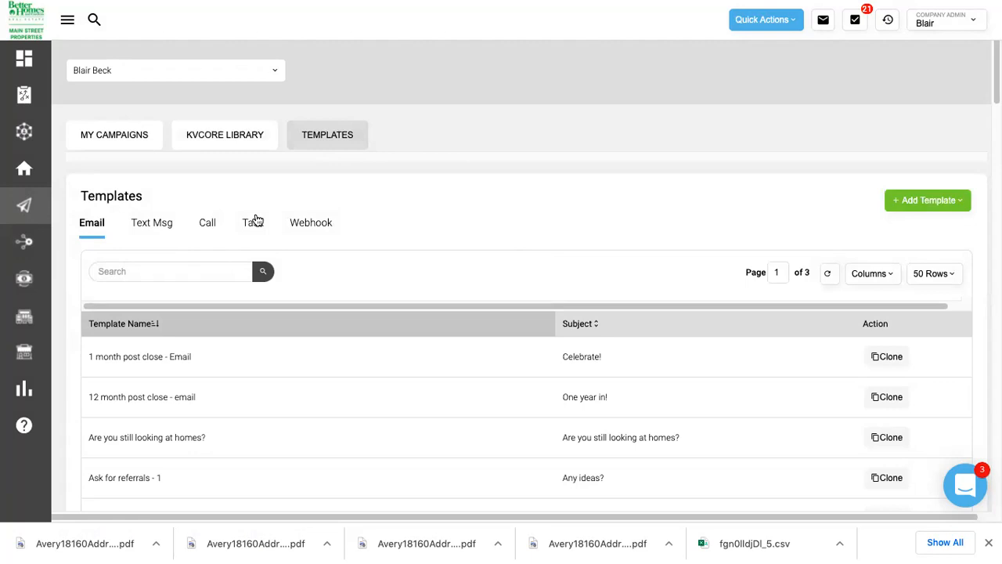
scroll(491, 235, "down", 3)
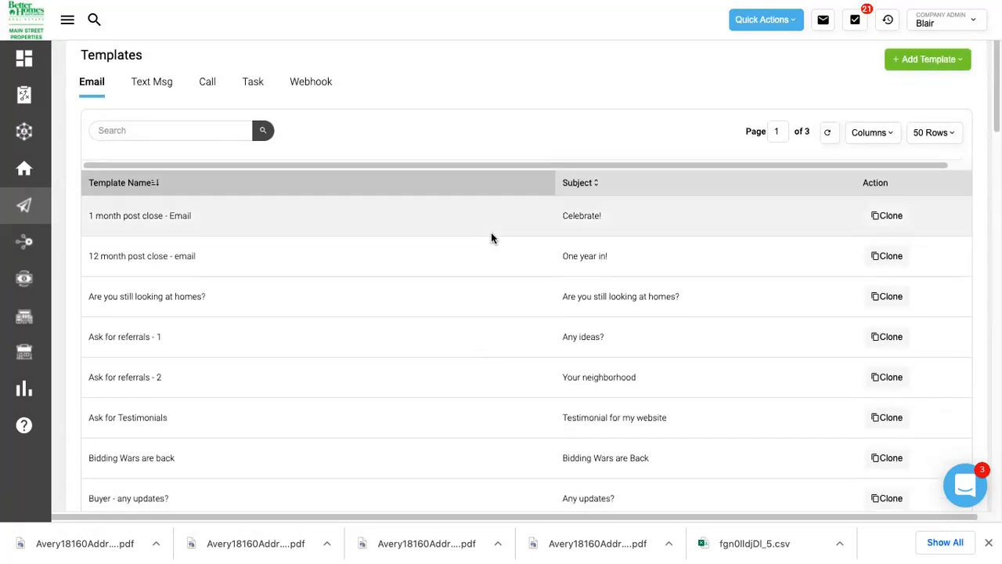
scroll(491, 231, "up", 3)
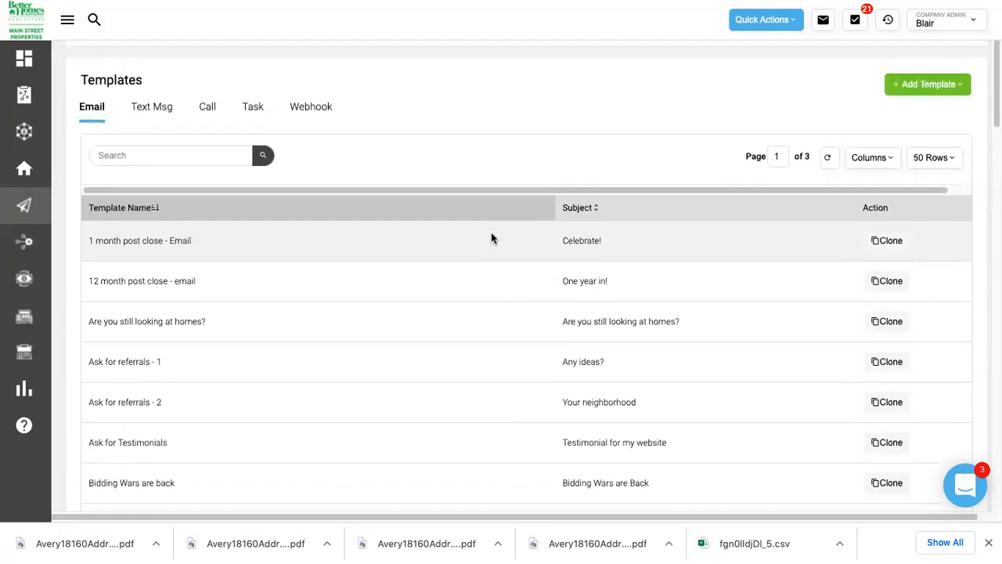
scroll(492, 233, "up", 1)
scroll(495, 237, "down", 1)
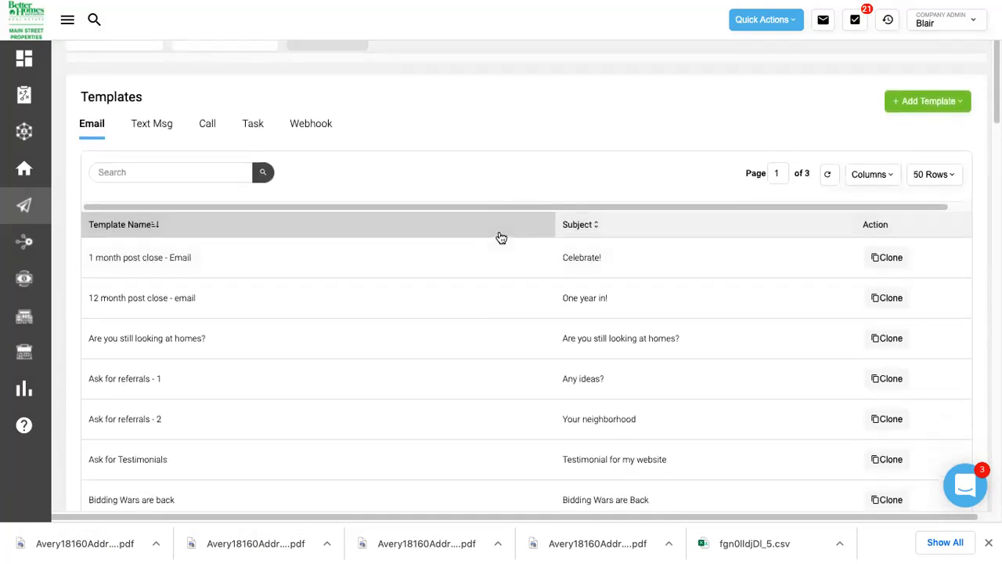
left_click(934, 106)
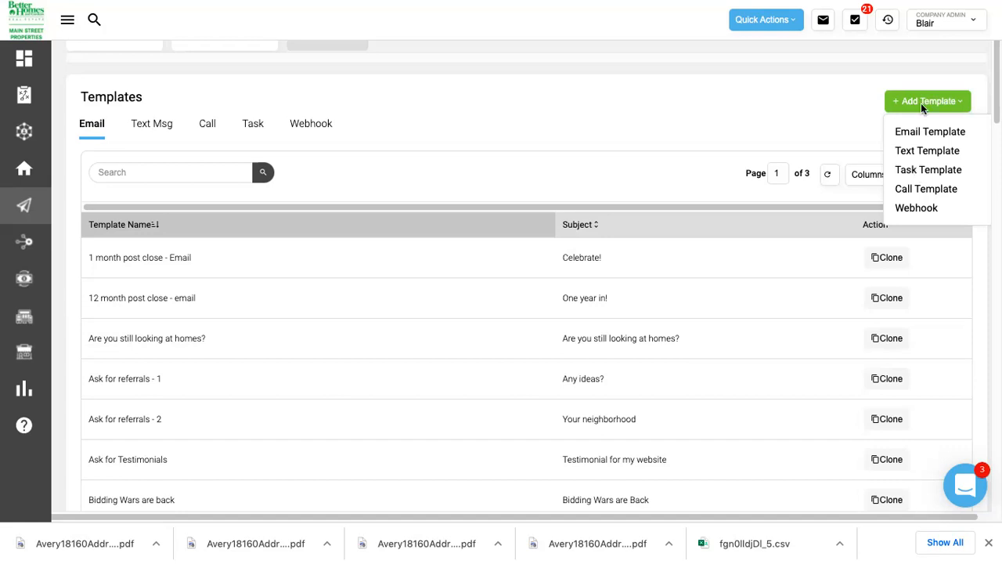
Scroll up the three-page Email templates list.
scroll(918, 150, "up", 1)
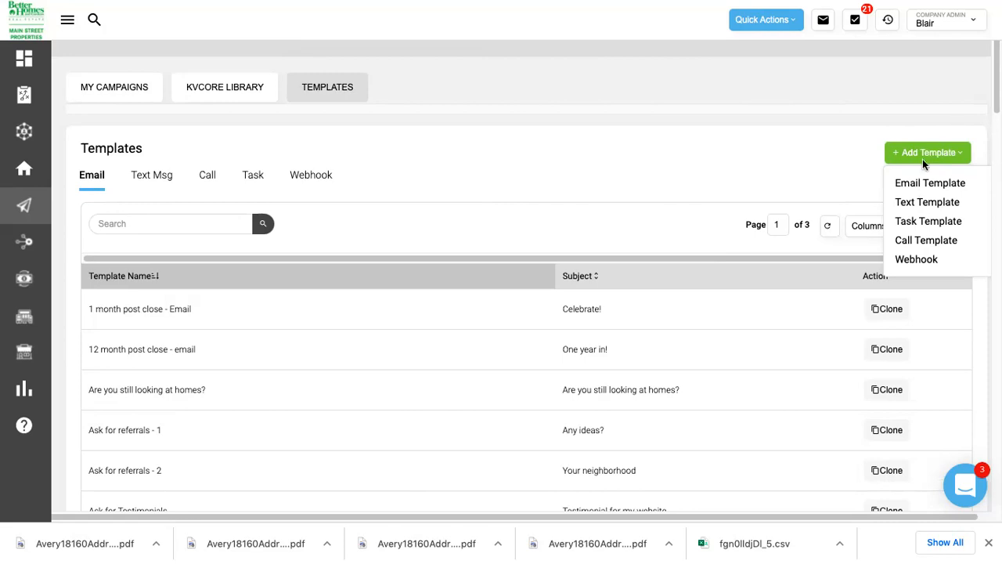
Start a task template named 'Send Newsletter' with the title 'Send Newsletter'.
left_click(921, 221)
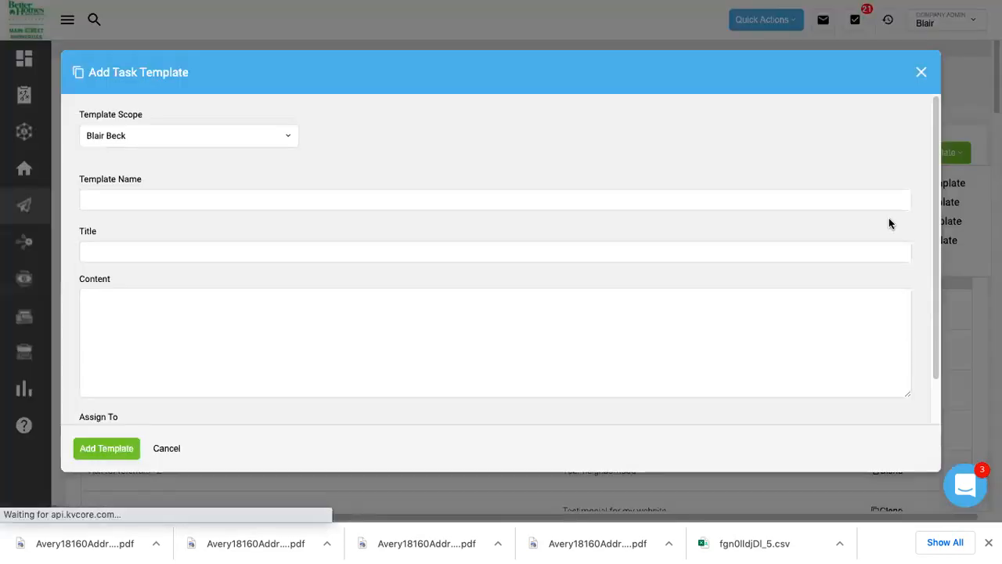
left_click(274, 195)
type("S")
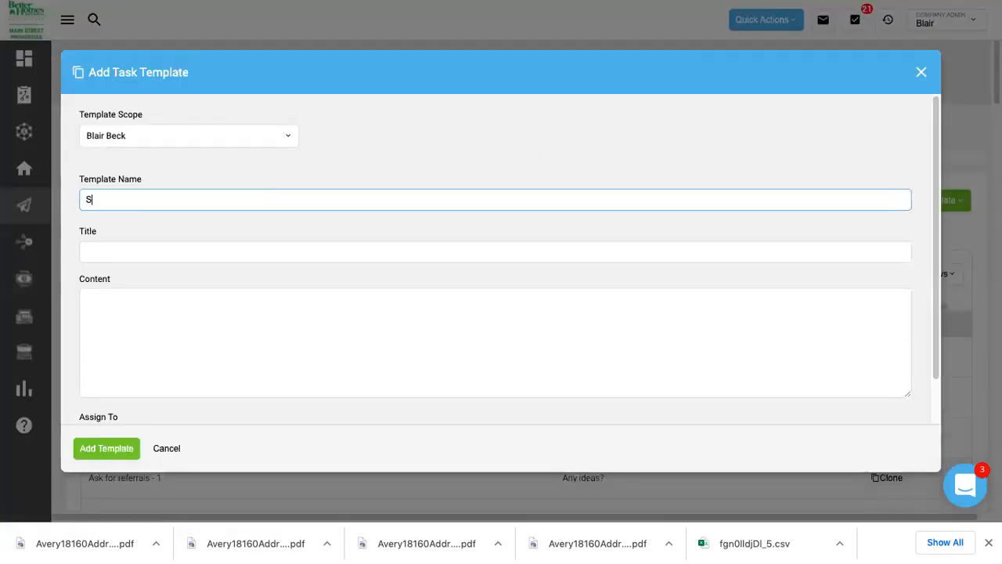
type("end Newsletter")
left_click(165, 252)
type("Send New")
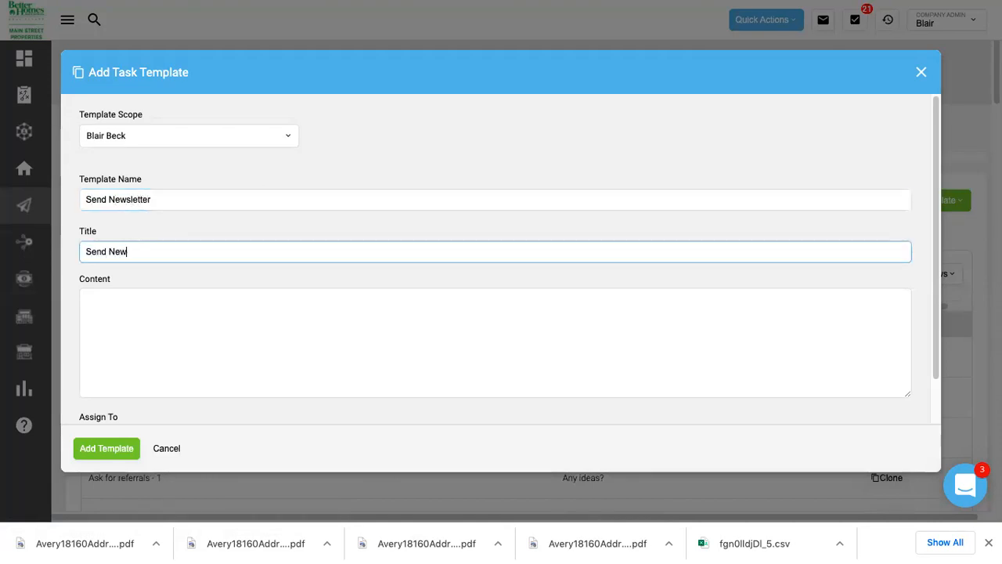
type("sletters")
key("BackSpace")
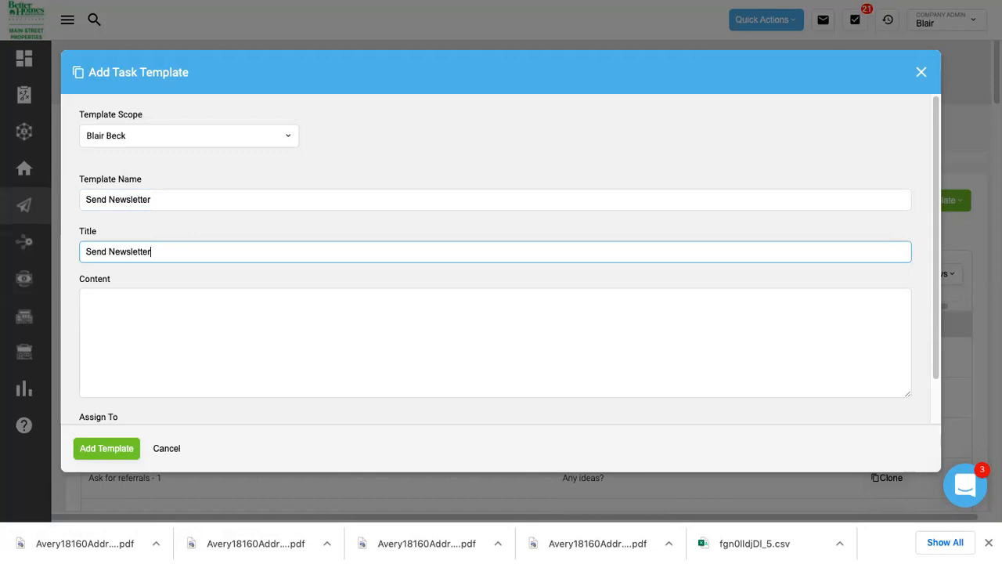
Set content to 'Email + Mail Out', keep Assigned Agent as assignee, and save the template.
left_click(184, 364)
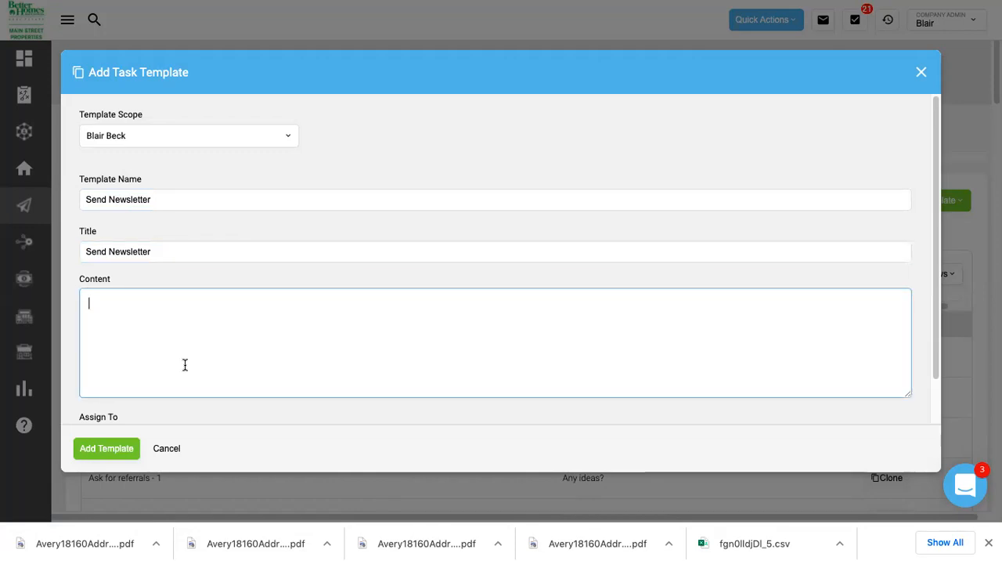
type("Email + Mail Out")
left_click(191, 280)
scroll(192, 281, "down", 1)
left_click(183, 389)
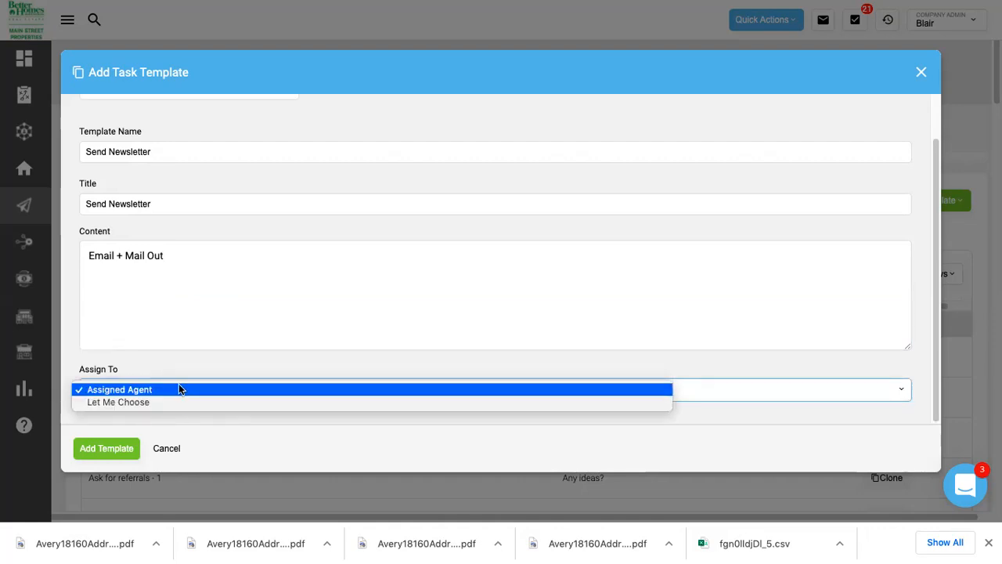
left_click(178, 385)
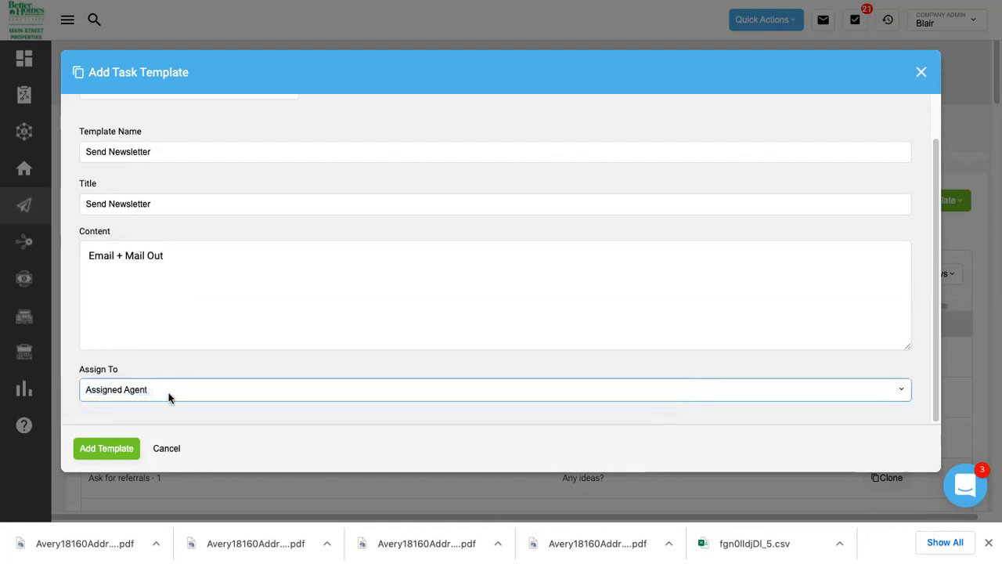
left_click(111, 446)
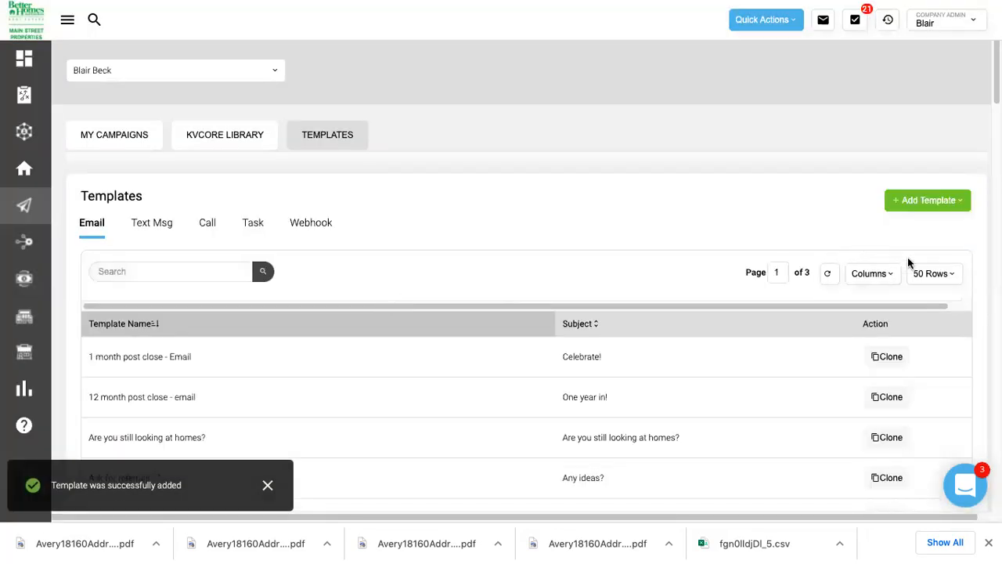
left_click(930, 202)
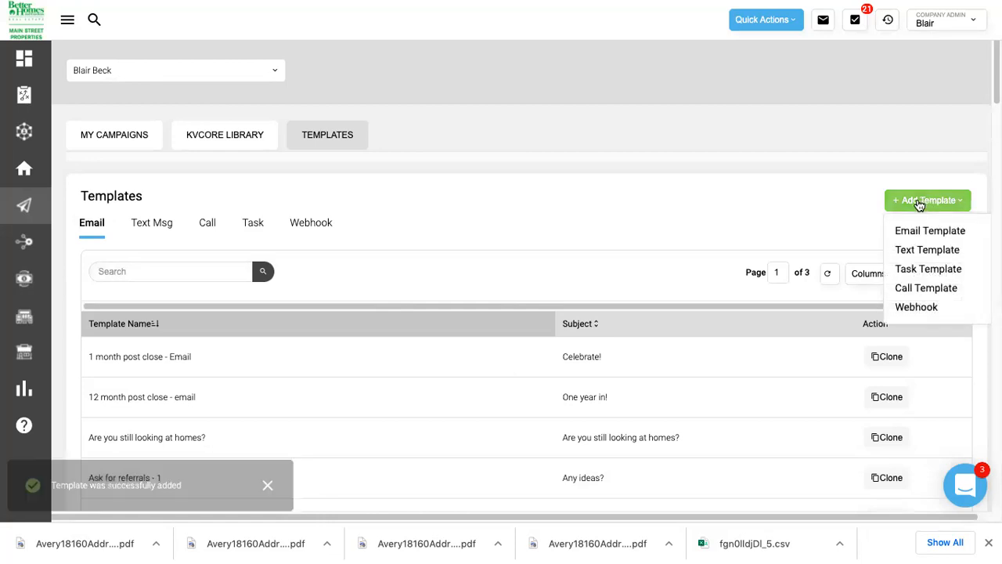
left_click(921, 234)
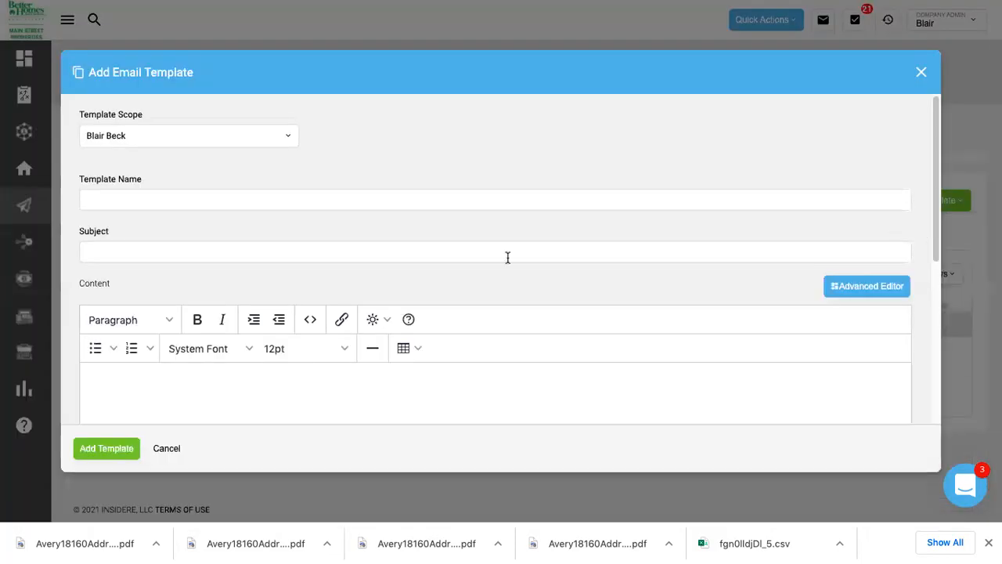
scroll(507, 255, "down", 2)
scroll(507, 257, "down", 2)
scroll(508, 258, "up", 4)
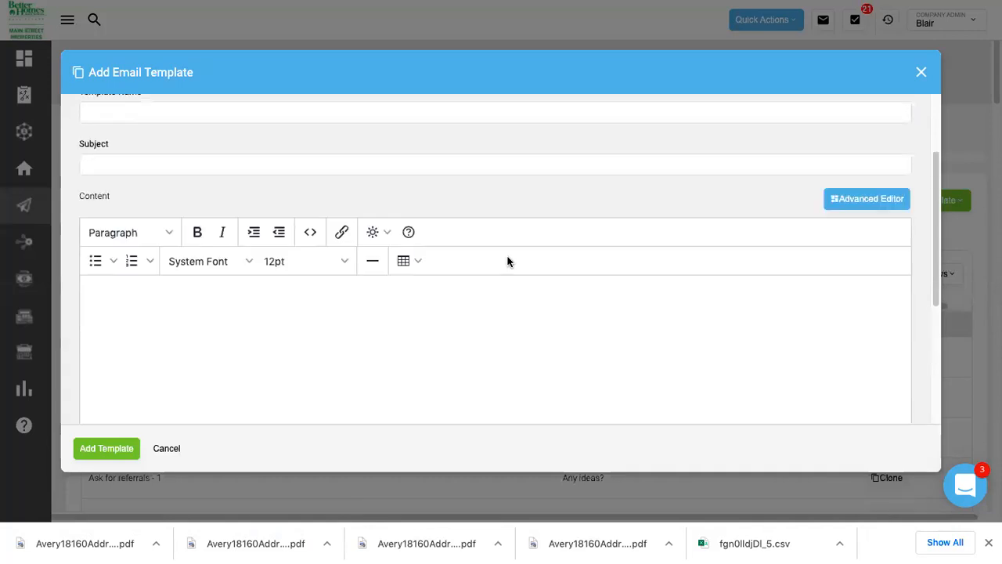
left_click(863, 259)
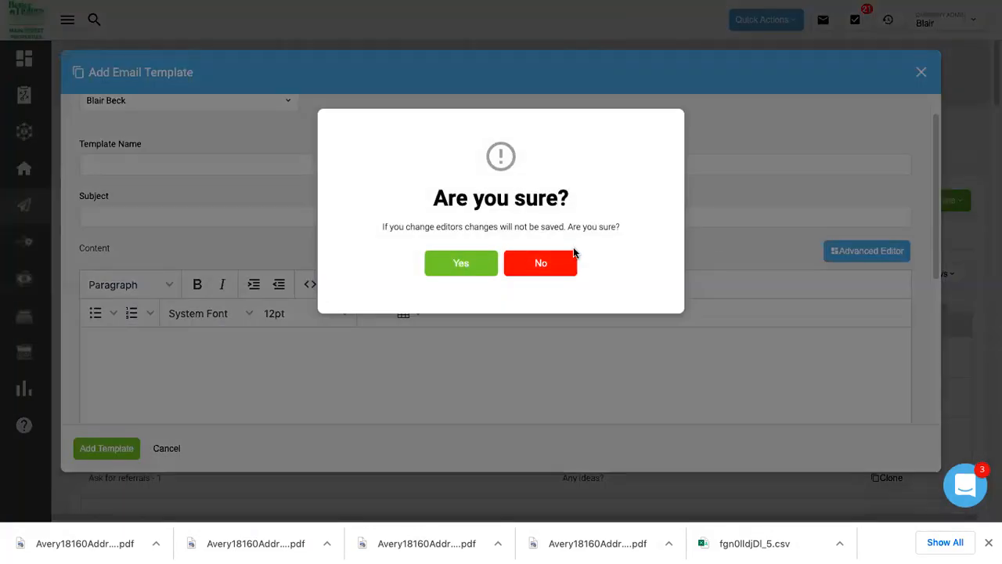
left_click(449, 264)
scroll(303, 260, "down", 2)
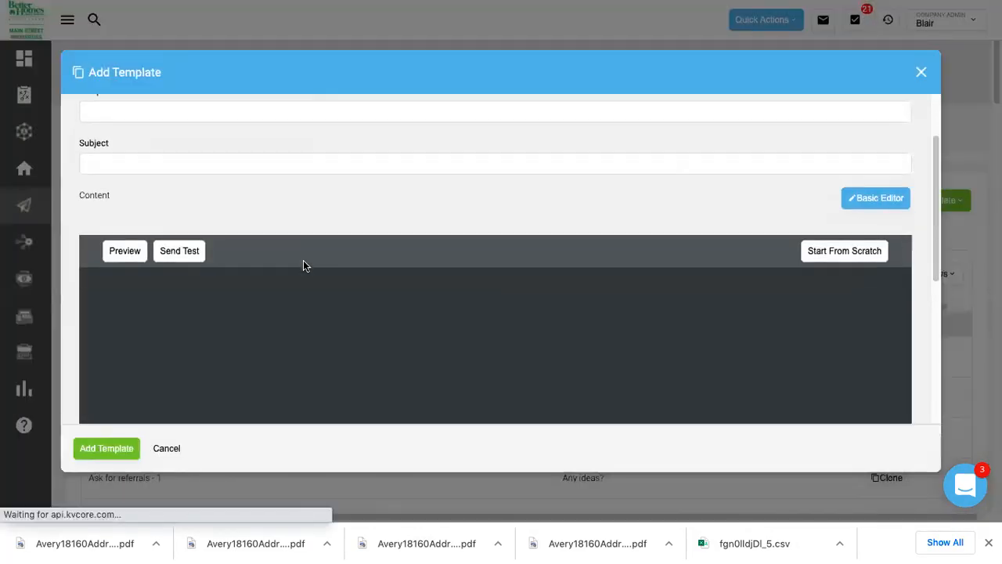
scroll(305, 267, "down", 2)
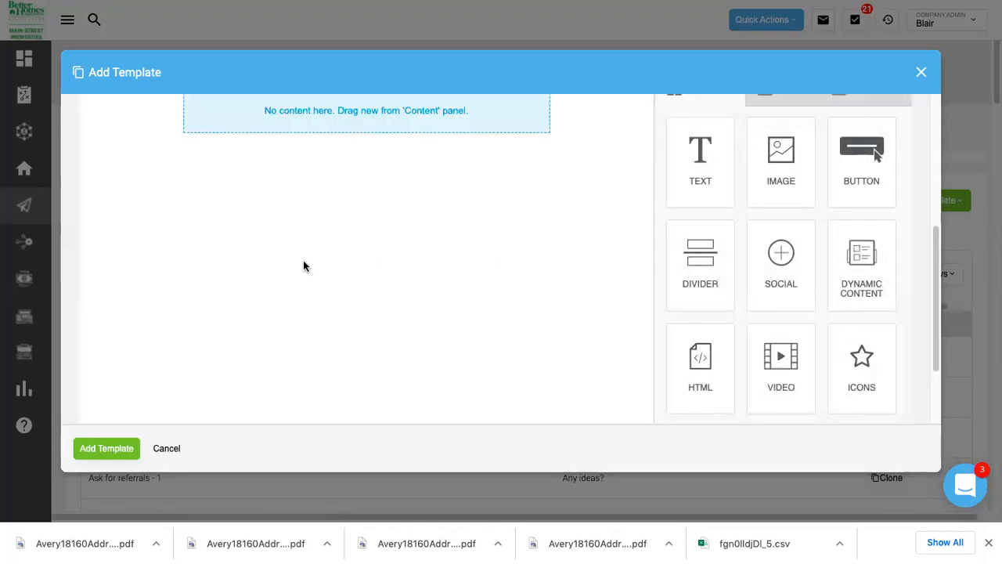
scroll(304, 267, "up", 4)
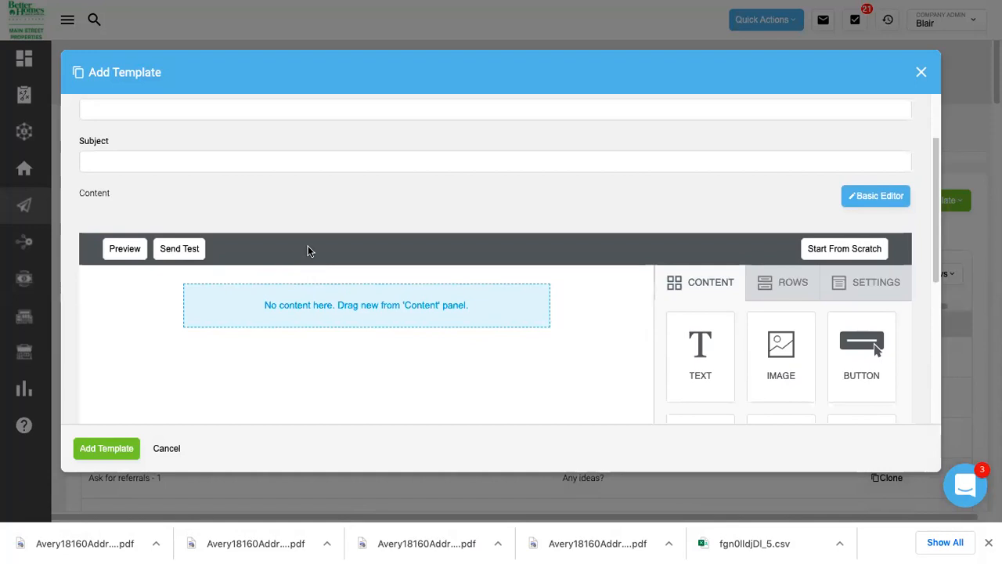
scroll(307, 249, "up", 3)
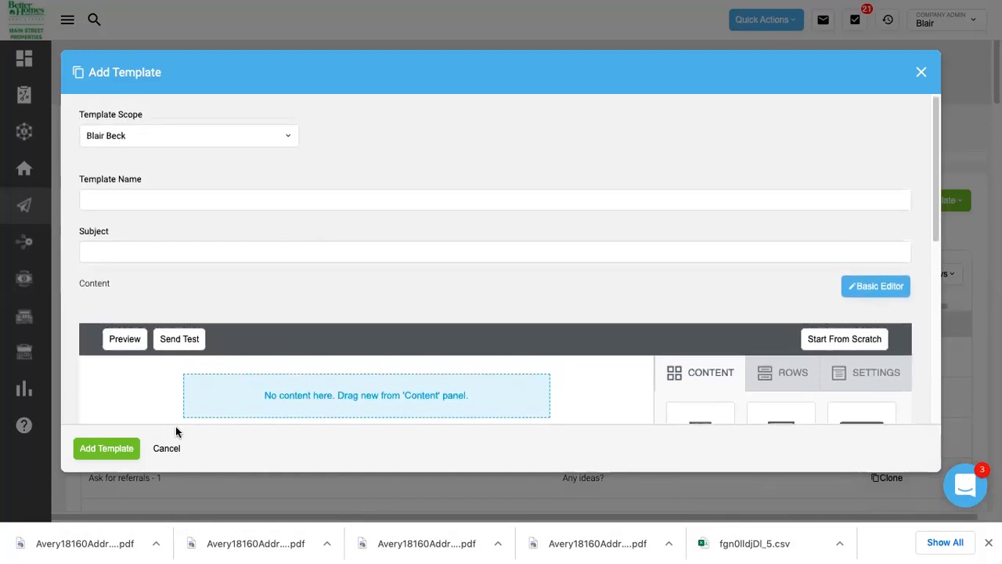
left_click(149, 136)
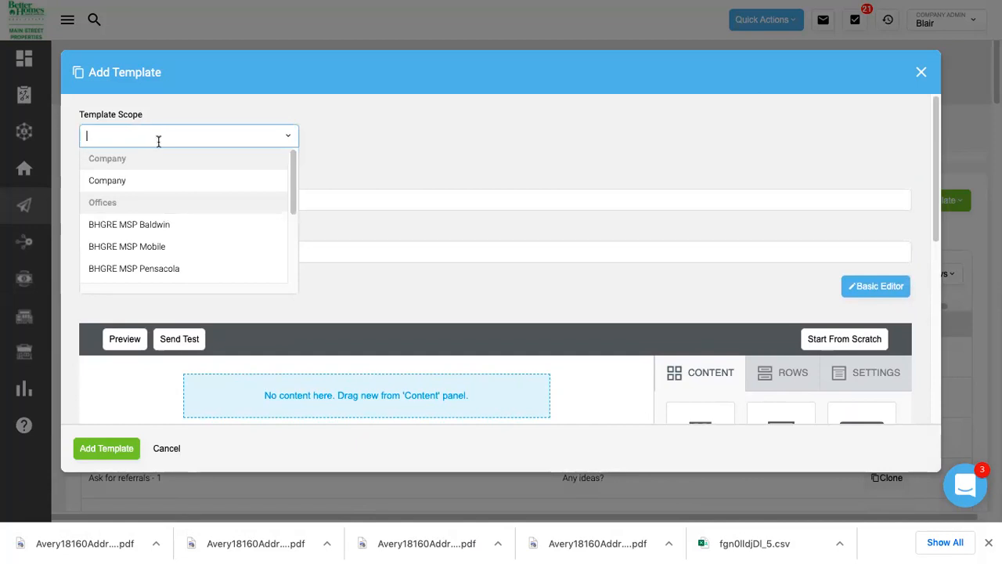
scroll(171, 168, "down", 5)
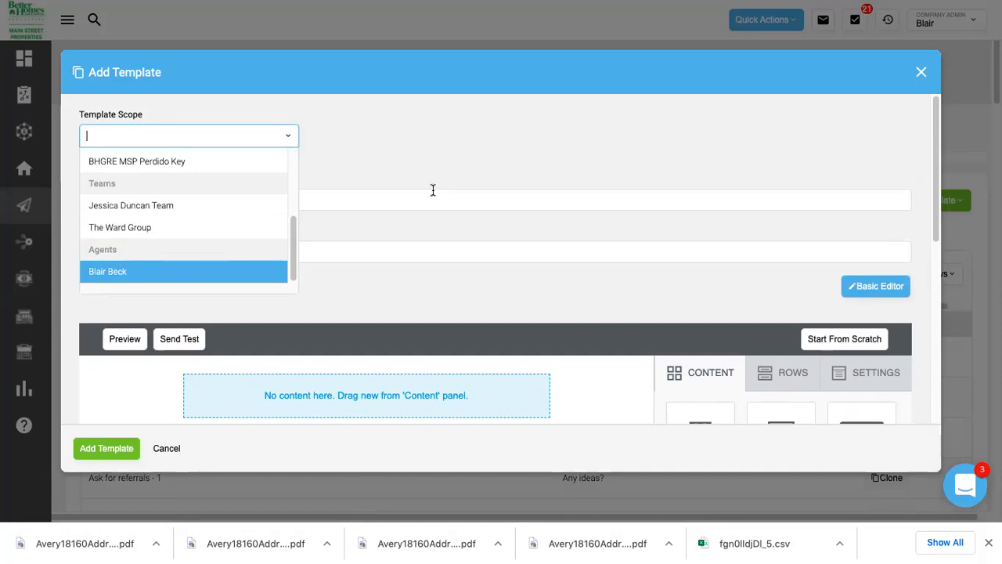
left_click(179, 226)
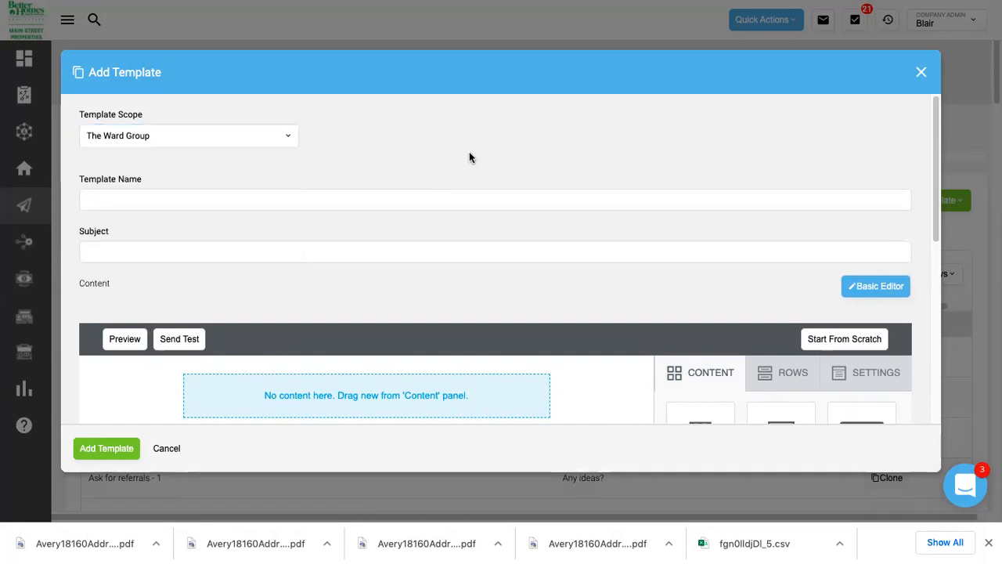
left_click(919, 74)
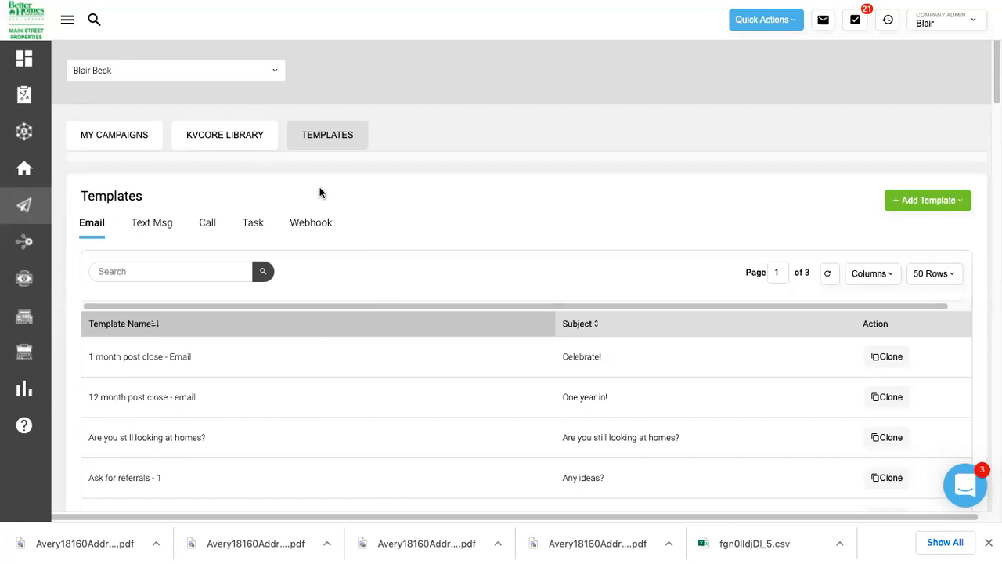
Switch to My Campaigns and start a new campaign, keeping the current campaign scope.
left_click(225, 135)
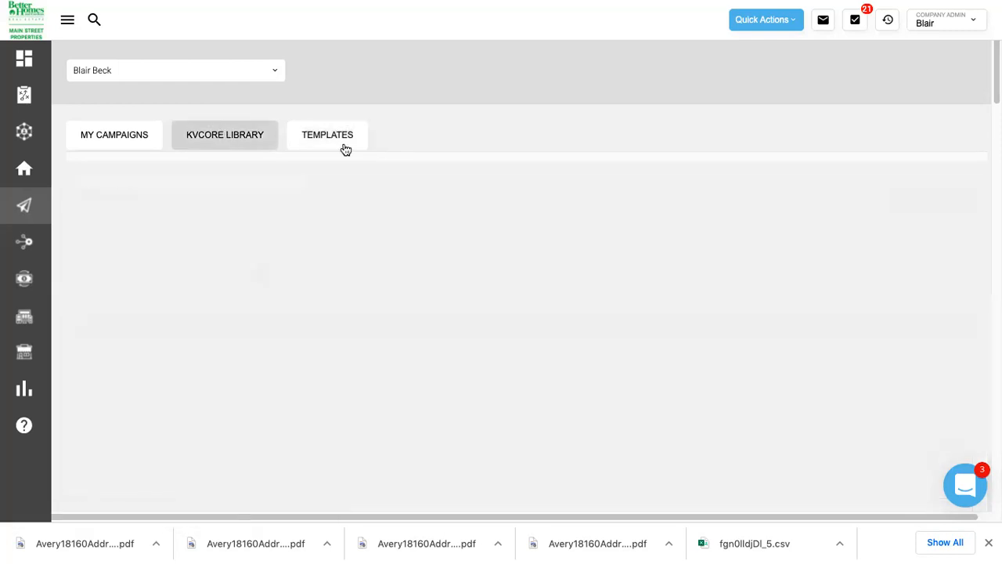
left_click(118, 134)
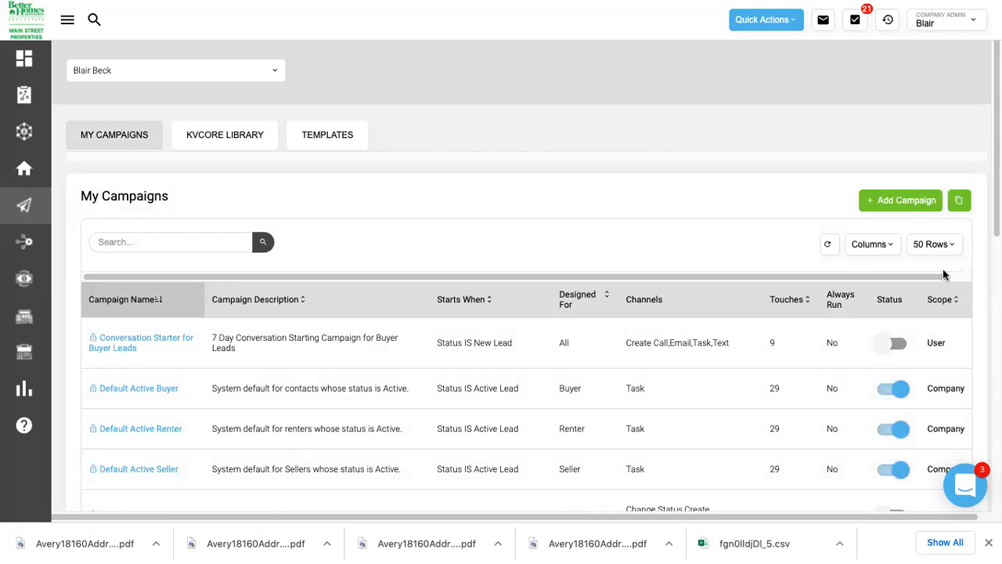
left_click(880, 202)
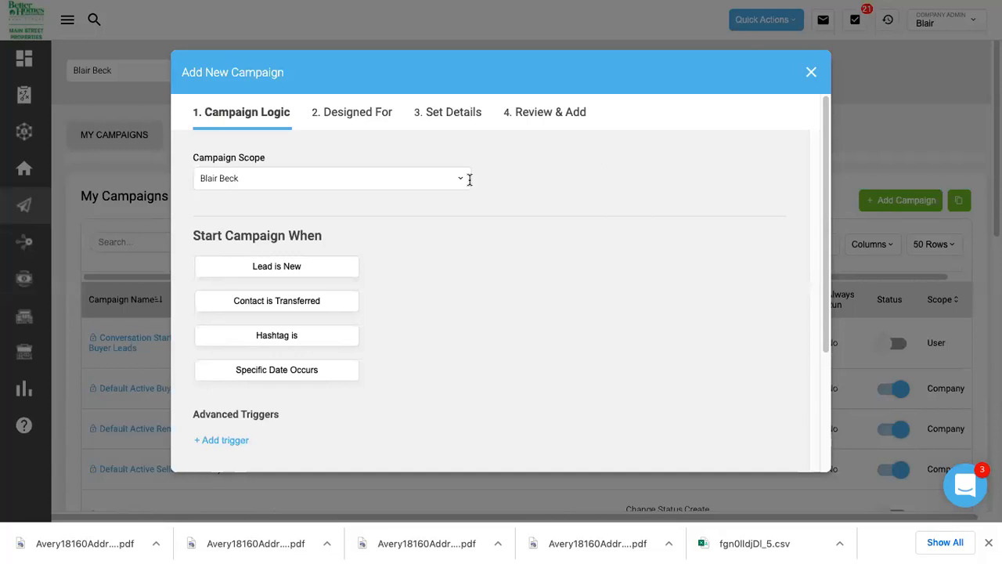
left_click(392, 178)
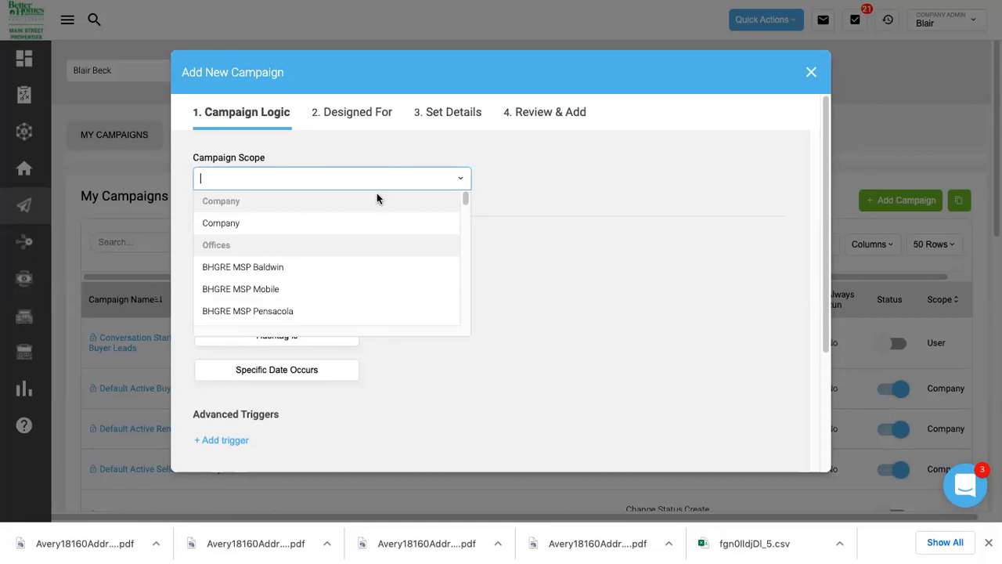
left_click(566, 199)
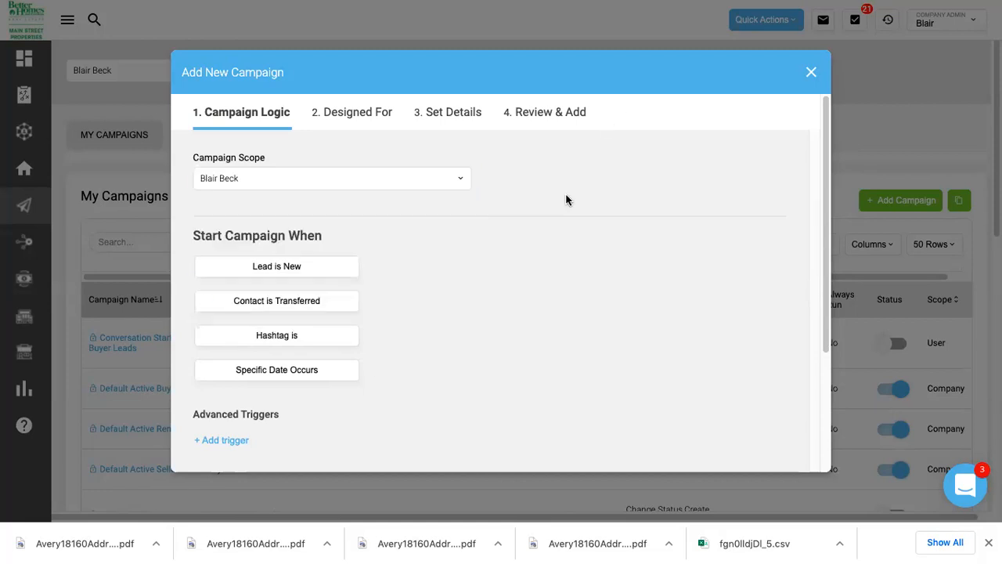
scroll(485, 178, "down", 2)
scroll(484, 183, "down", 1)
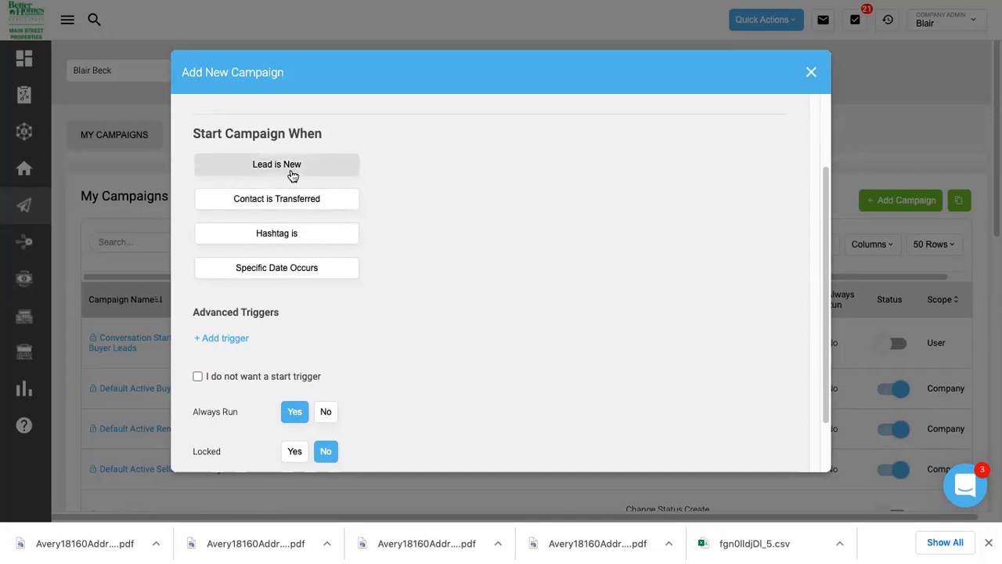
Try a blackfriday hashtag trigger, remove it, and use Specific Date Occurs as the start trigger instead.
left_click(285, 234)
left_click(486, 233)
type("blackfriday")
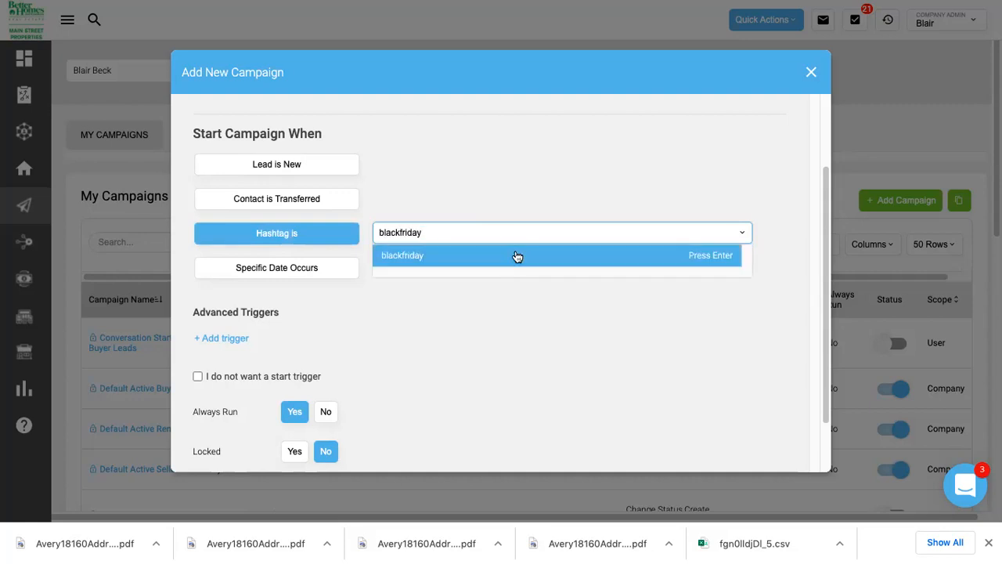
left_click(517, 256)
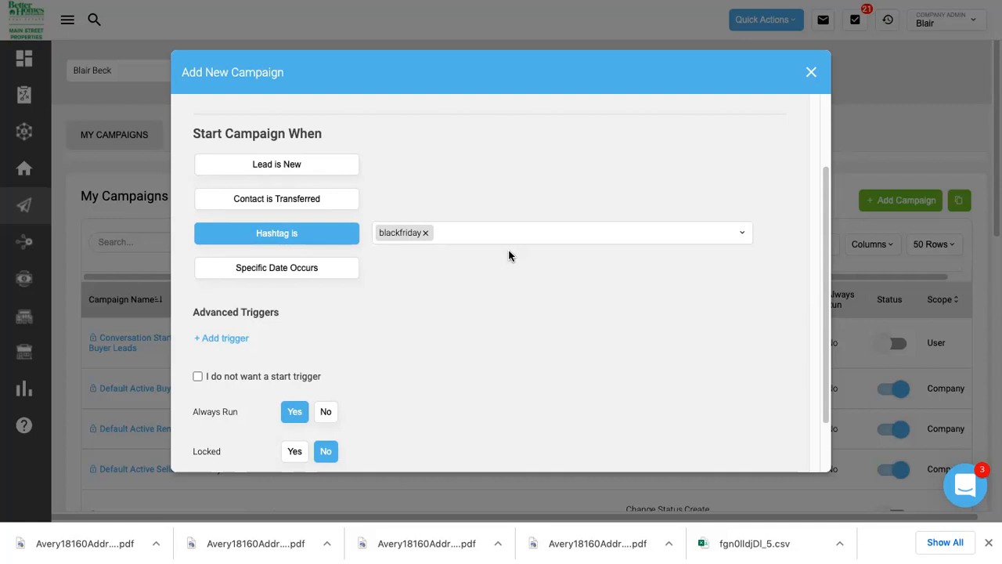
left_click(425, 232)
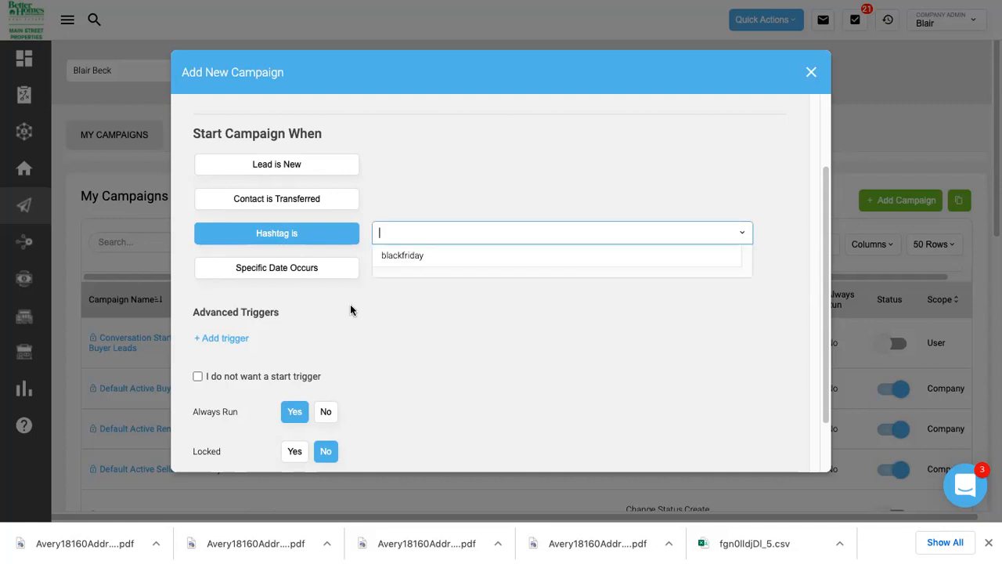
left_click(342, 274)
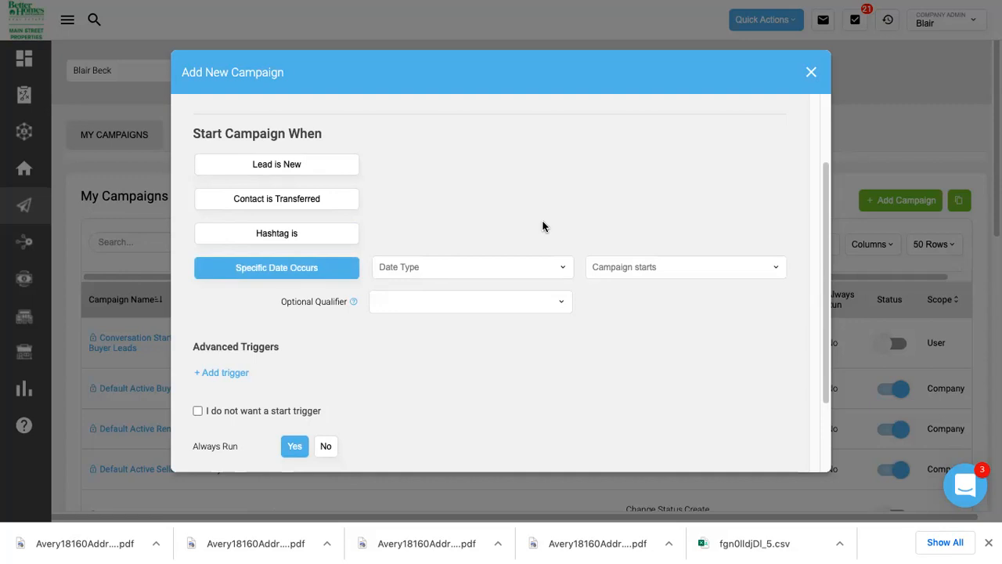
Set the Specific Date trigger to 01/01/2022 and make it run annually.
left_click(531, 267)
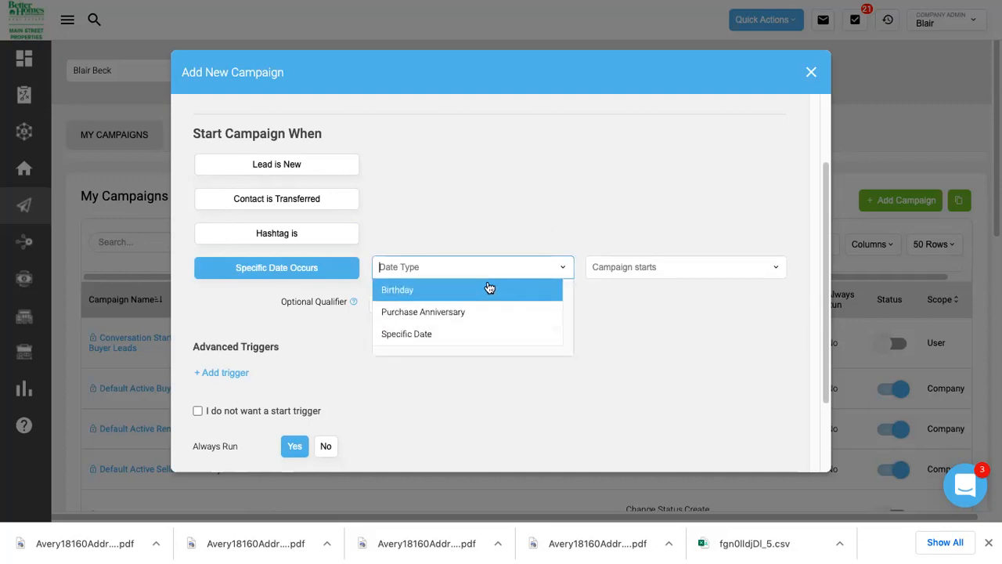
left_click(448, 337)
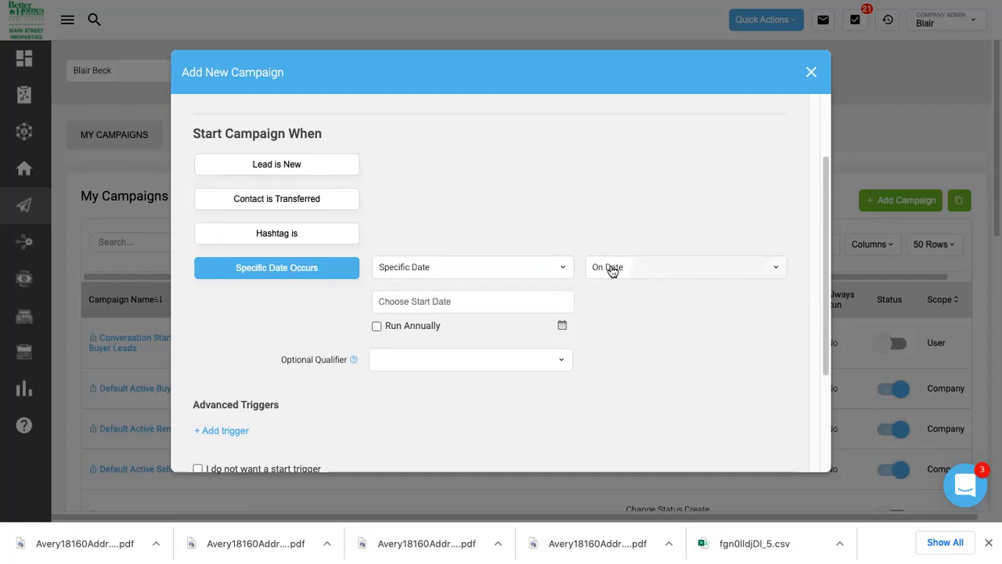
left_click(483, 296)
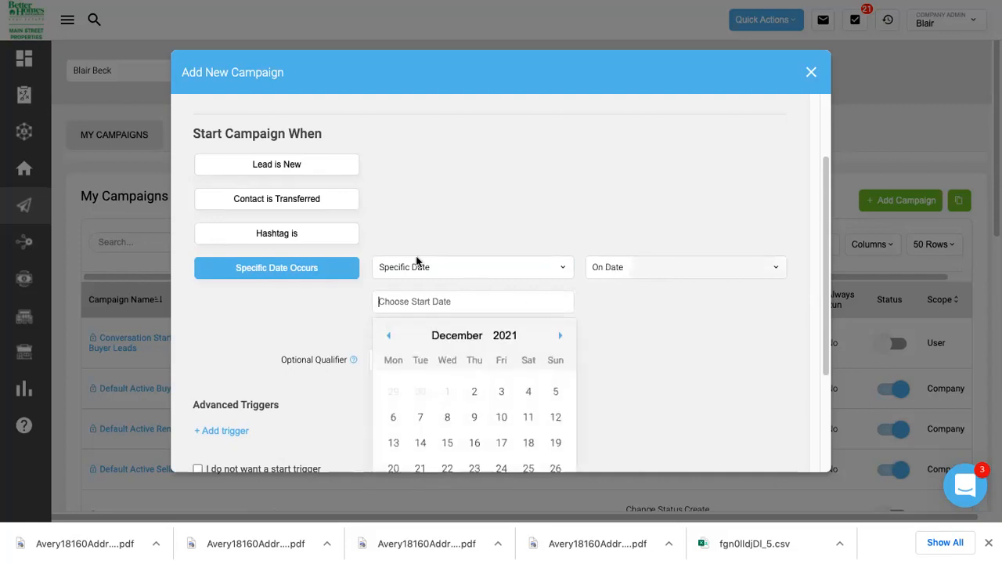
left_click(557, 337)
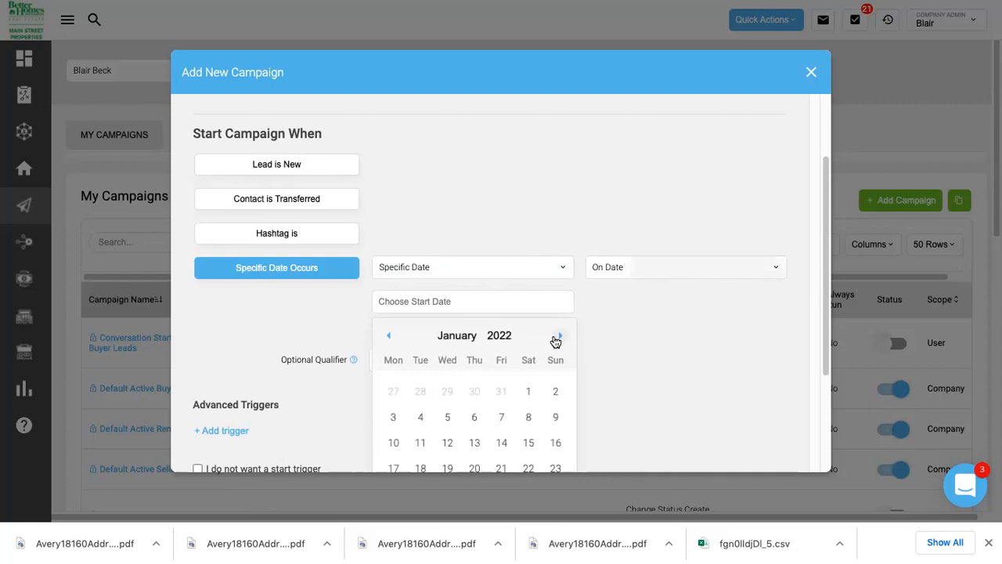
left_click(529, 391)
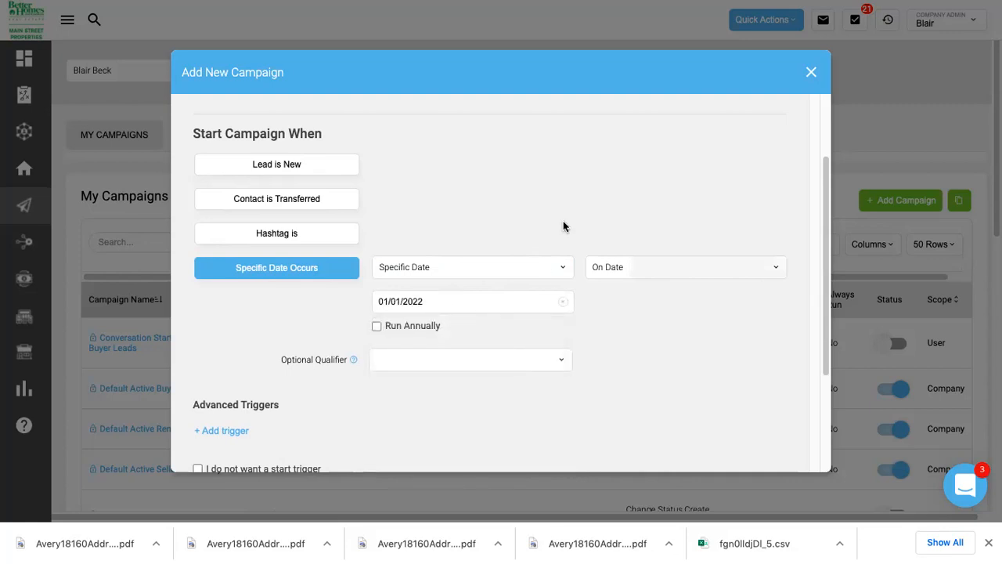
scroll(562, 226, "down", 2)
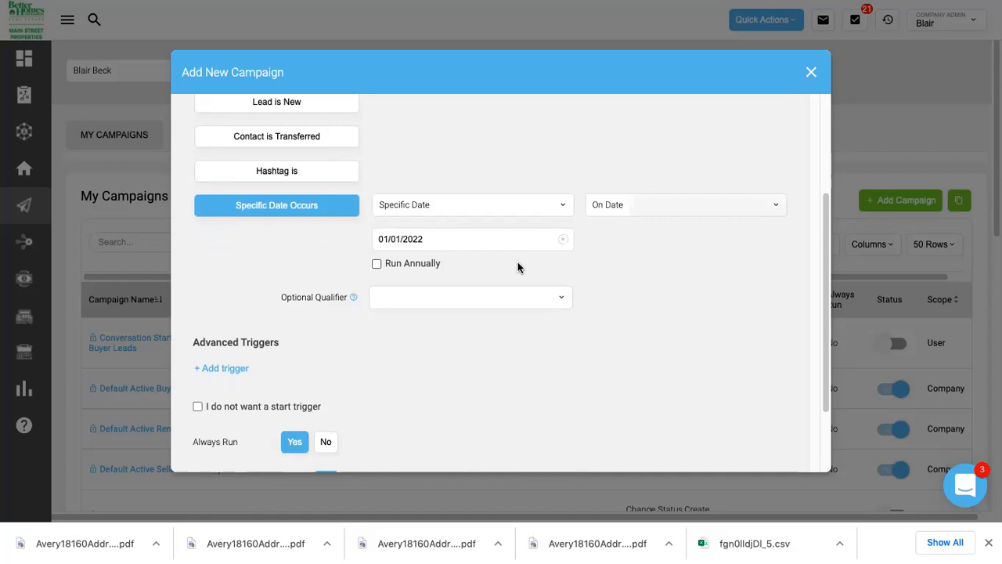
left_click(378, 265)
Leave the optional qualifier empty, keep Always Run Yes and Locked No, and continue.
left_click(402, 293)
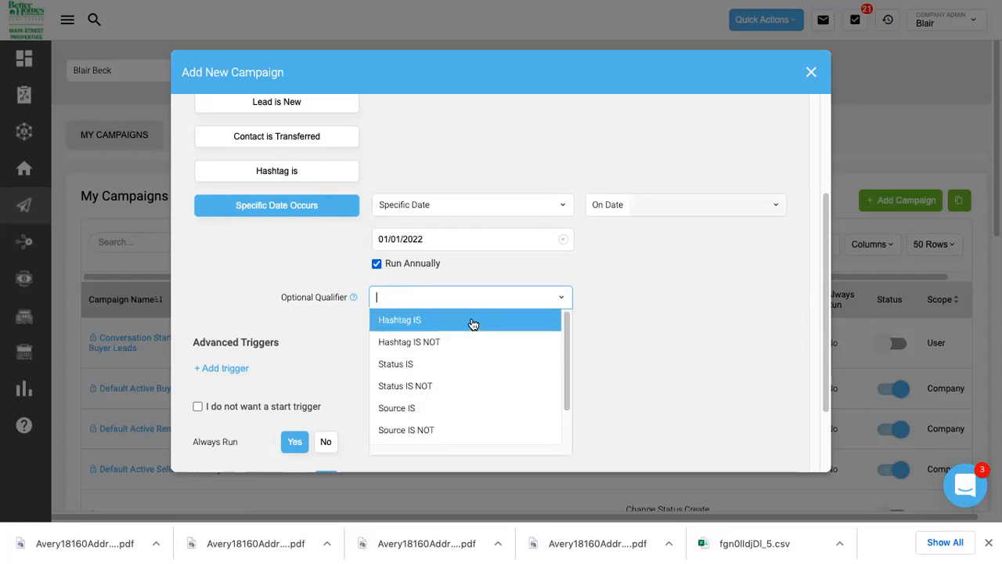
scroll(467, 348, "down", 1)
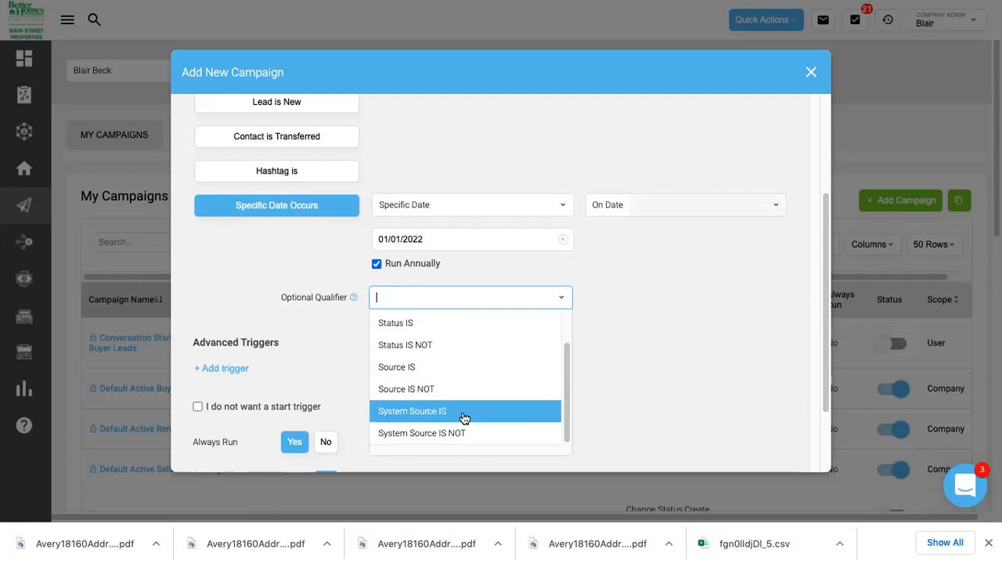
scroll(463, 416, "up", 2)
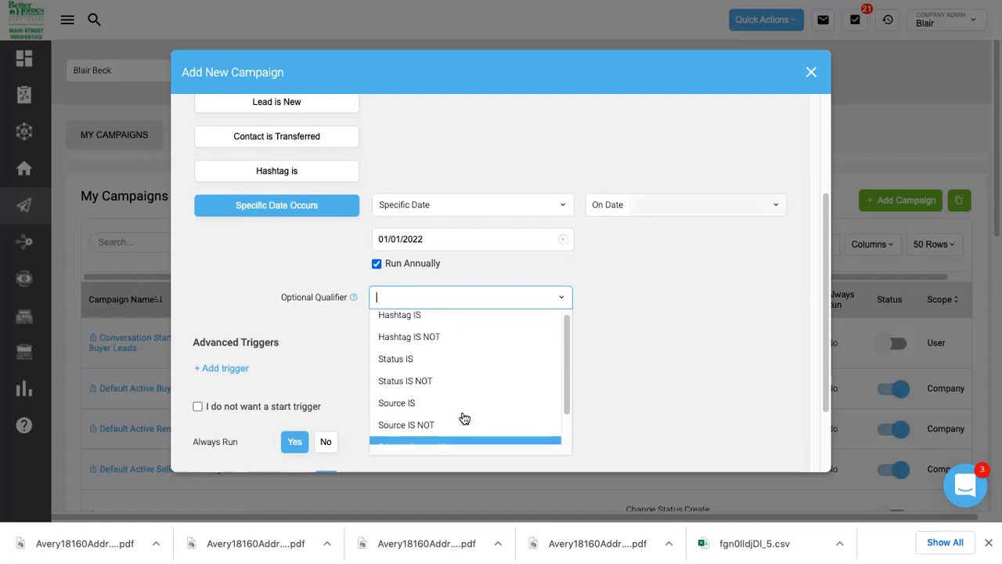
left_click(349, 298)
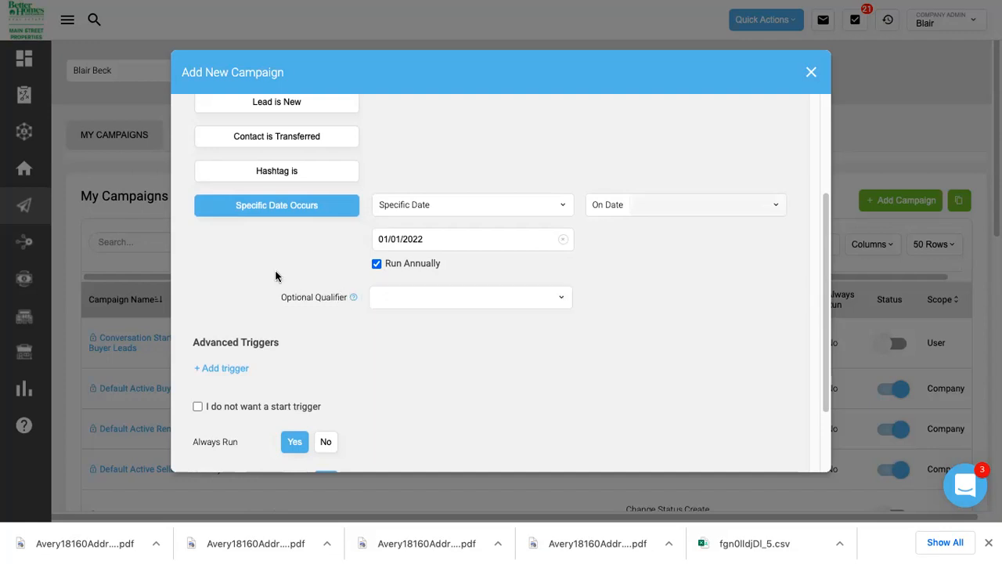
scroll(275, 270, "down", 2)
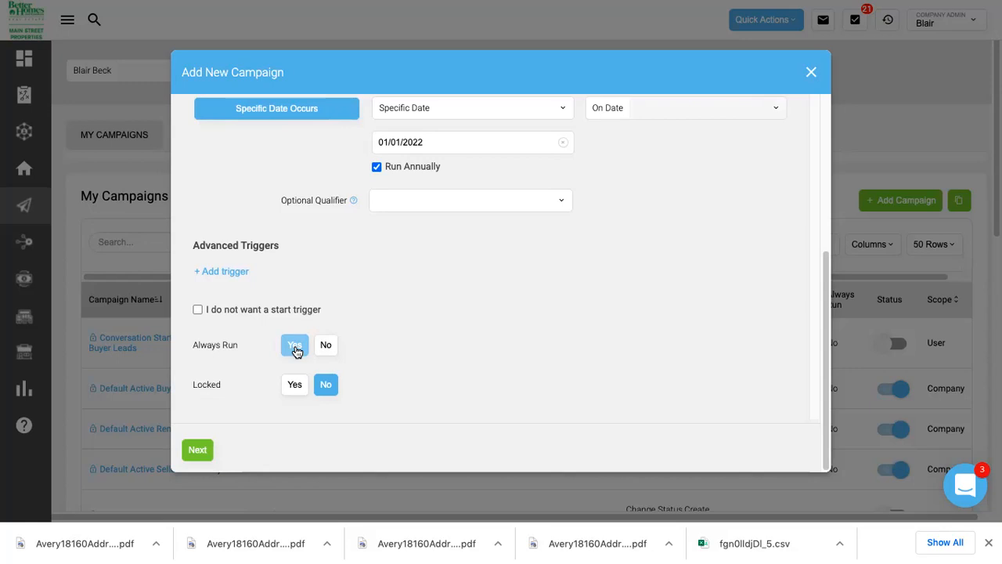
left_click(296, 350)
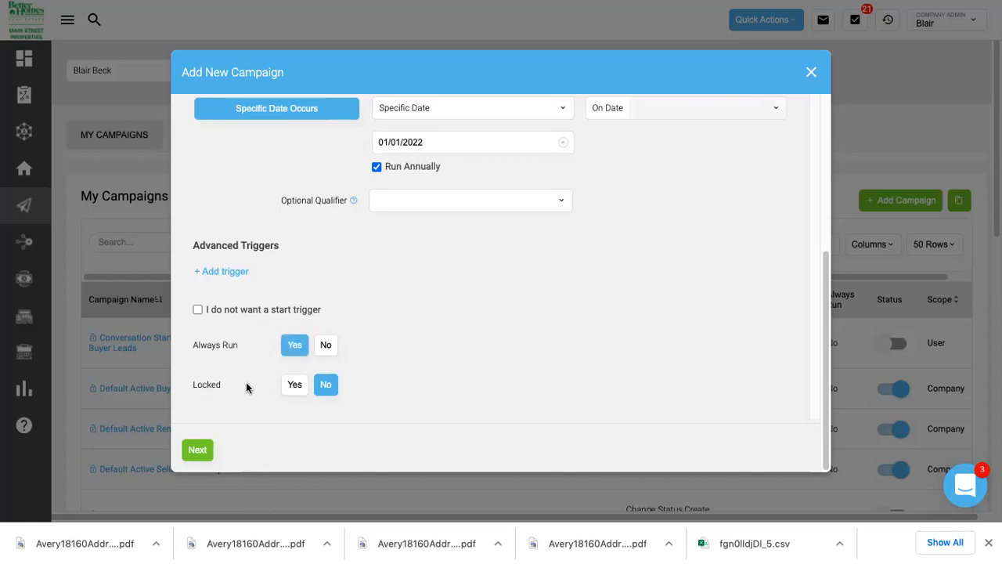
left_click(326, 387)
left_click(188, 450)
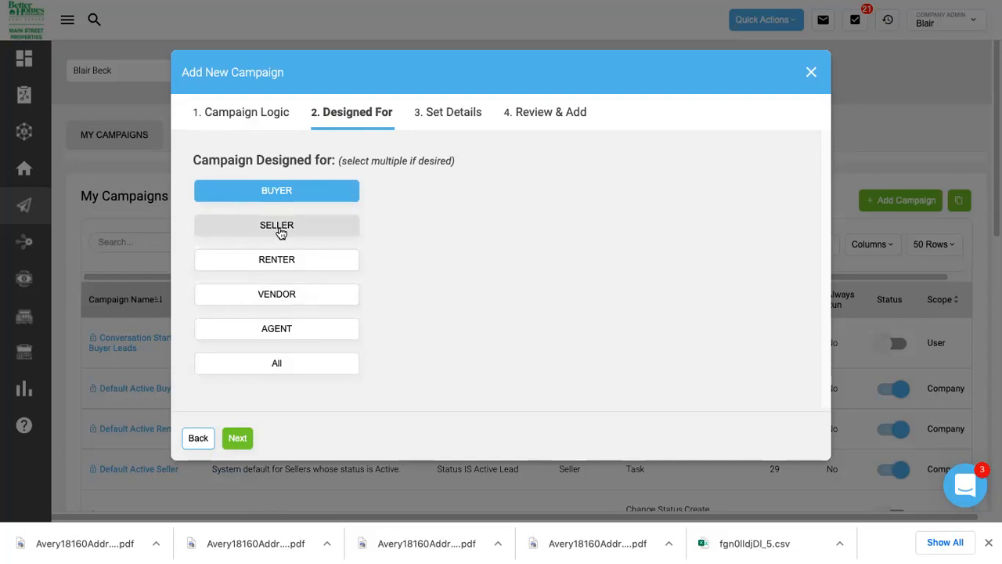
Keep Buyer as the audience and name the campaign 'Newsletter'.
left_click(238, 438)
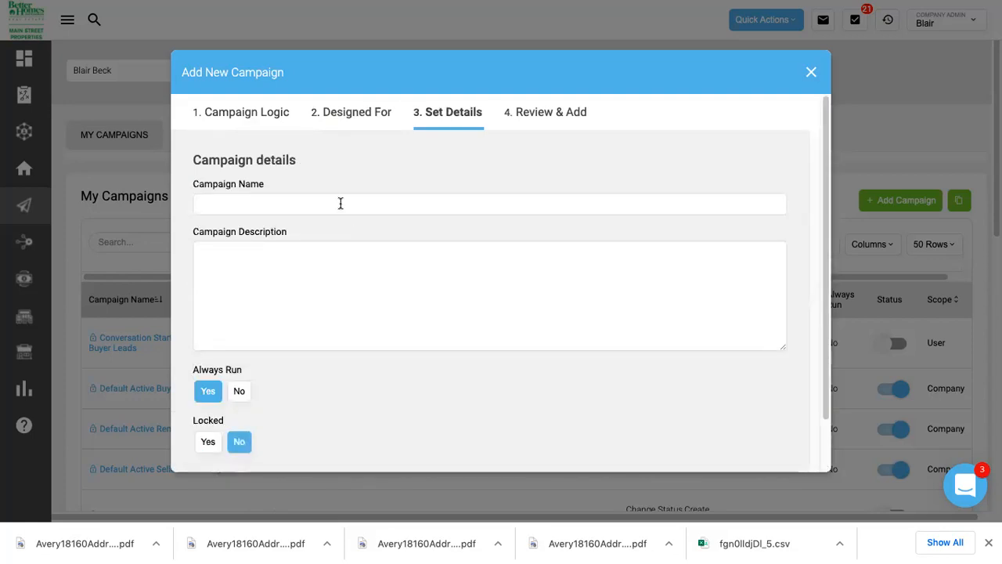
left_click(329, 201)
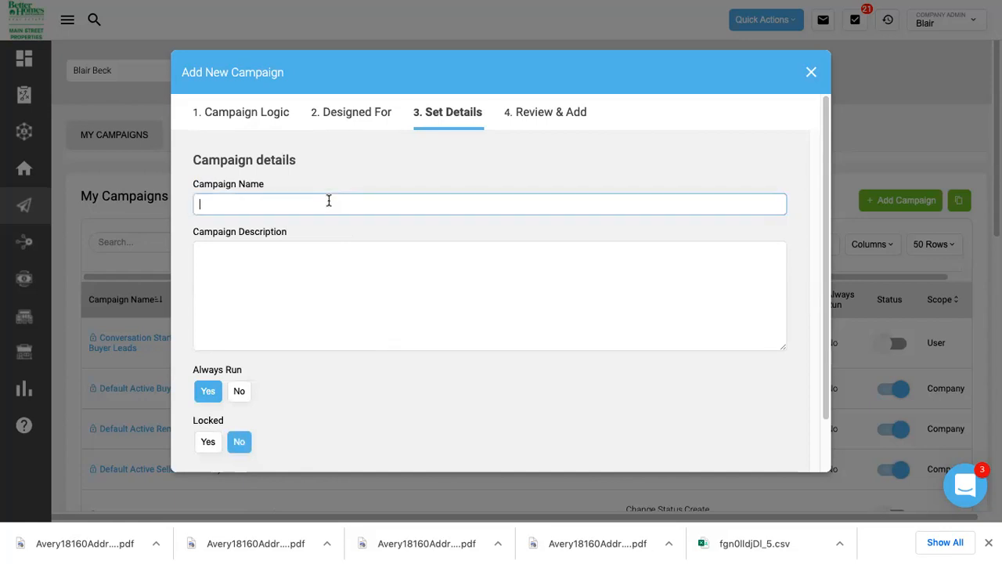
type("Holiday")
key("BackSpace")
key("BackSpace")
key("BackSpace")
key("BackSpace")
key("BackSpace")
key("BackSpace")
key("BackSpace")
key("BackSpace")
type("Newsleters")
key("BackSpace")
key("BackSpace")
key("BackSpace")
key("BackSpace")
type("ter")
Skip the description, review the summary, and finish creating the Newsletter campaign.
left_click(330, 277)
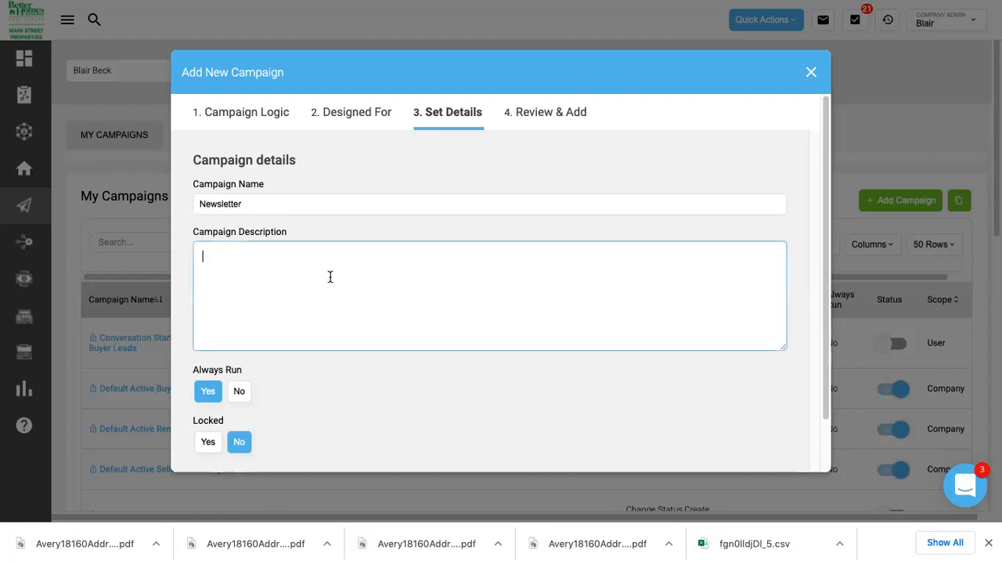
scroll(330, 277, "down", 2)
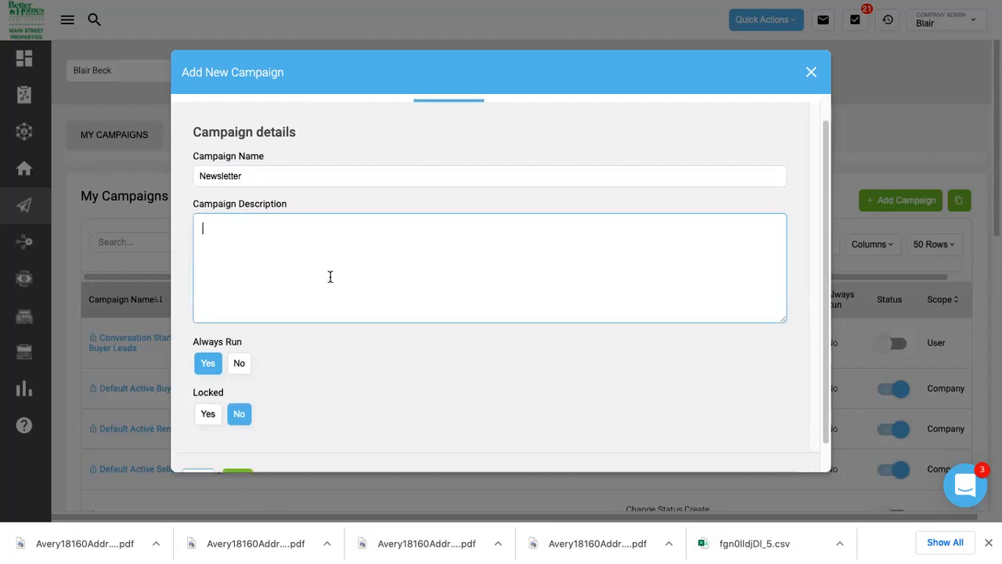
left_click(234, 454)
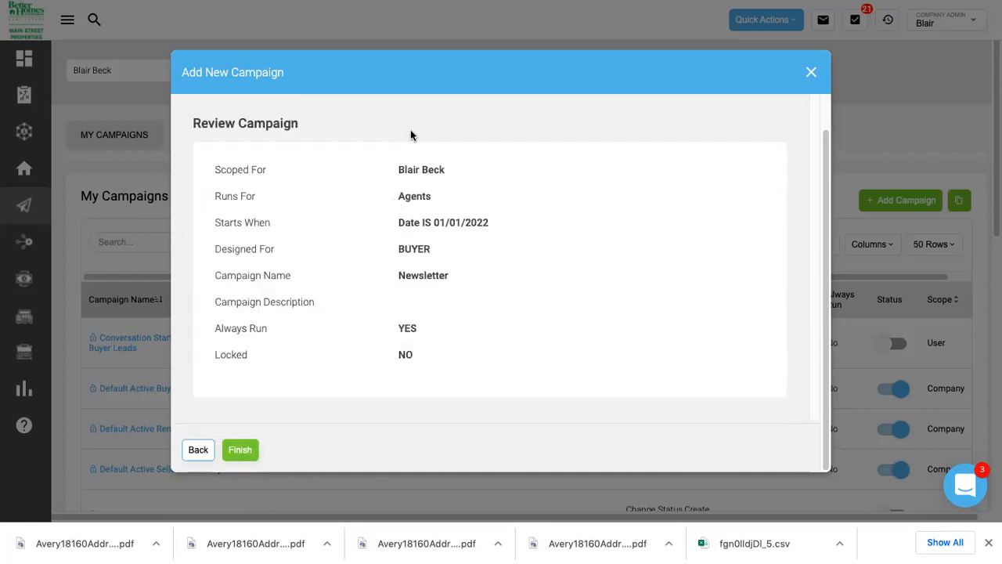
left_click(242, 453)
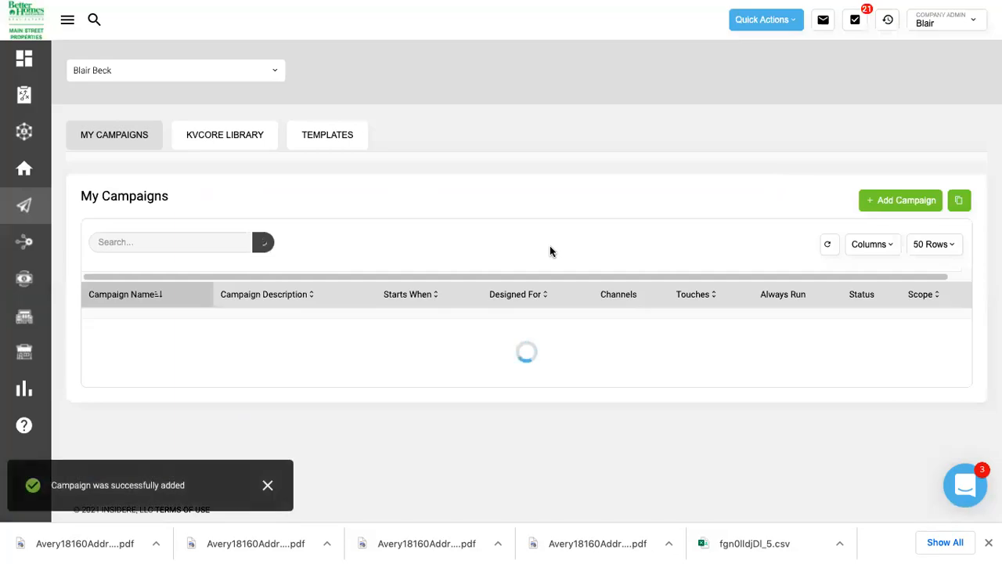
Find the Newsletter campaign in My Campaigns and open its detail page.
scroll(438, 223, "down", 2)
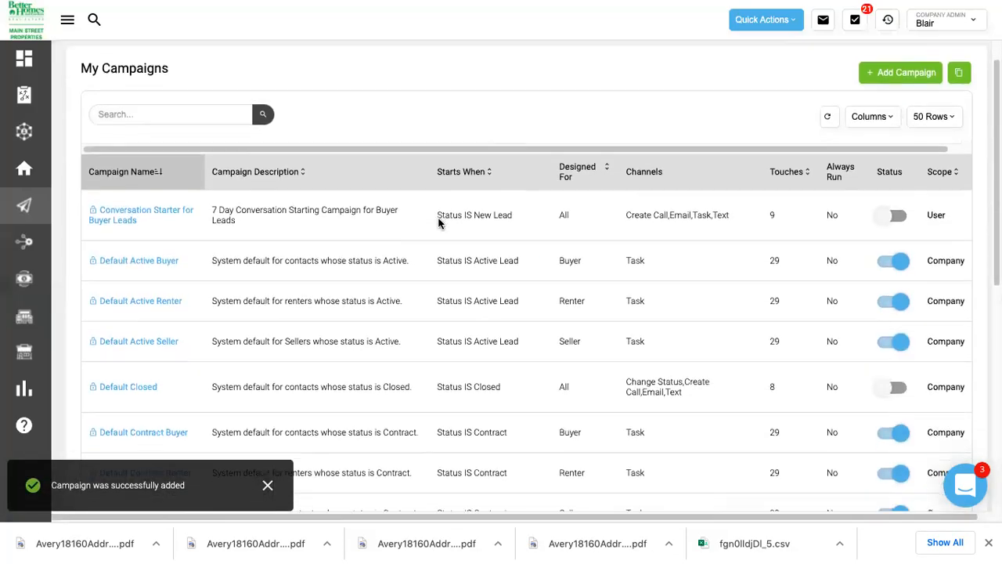
scroll(438, 220, "down", 2)
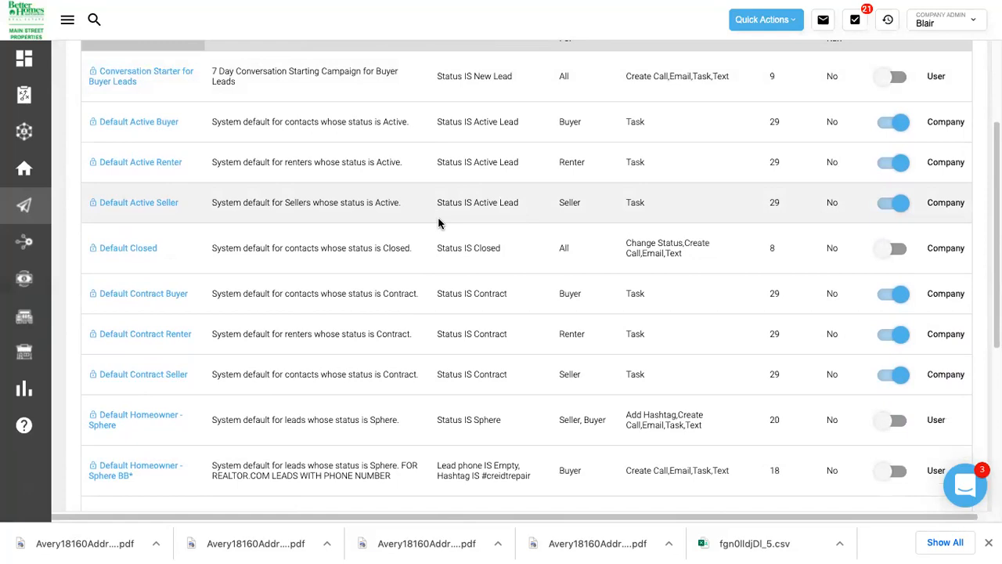
scroll(439, 223, "down", 3)
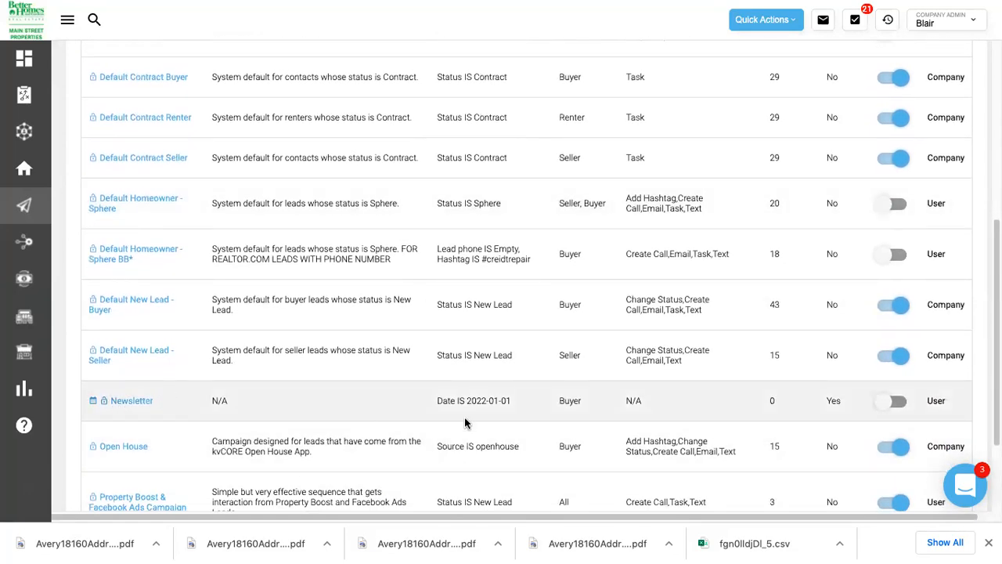
left_click(132, 401)
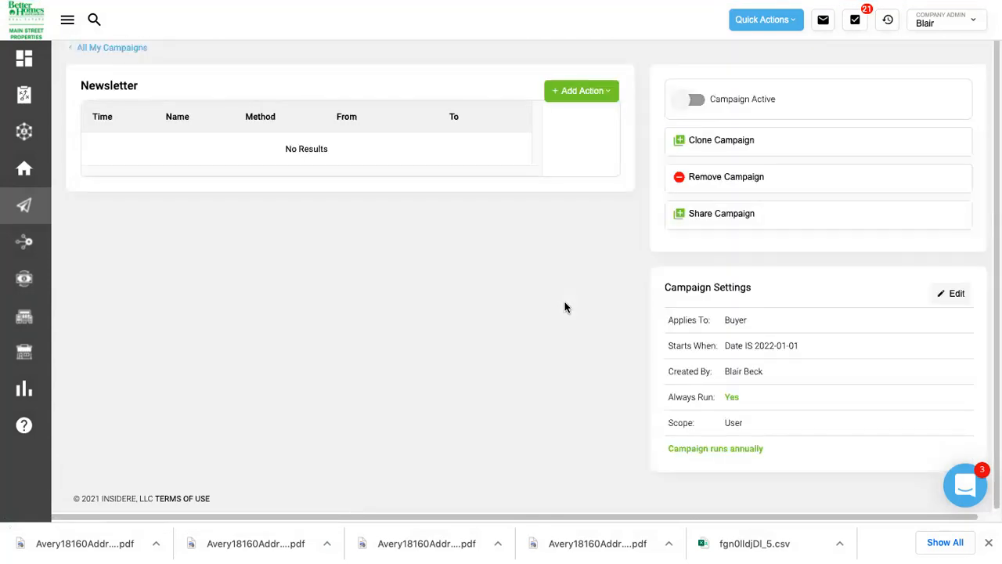
scroll(565, 307, "up", 1)
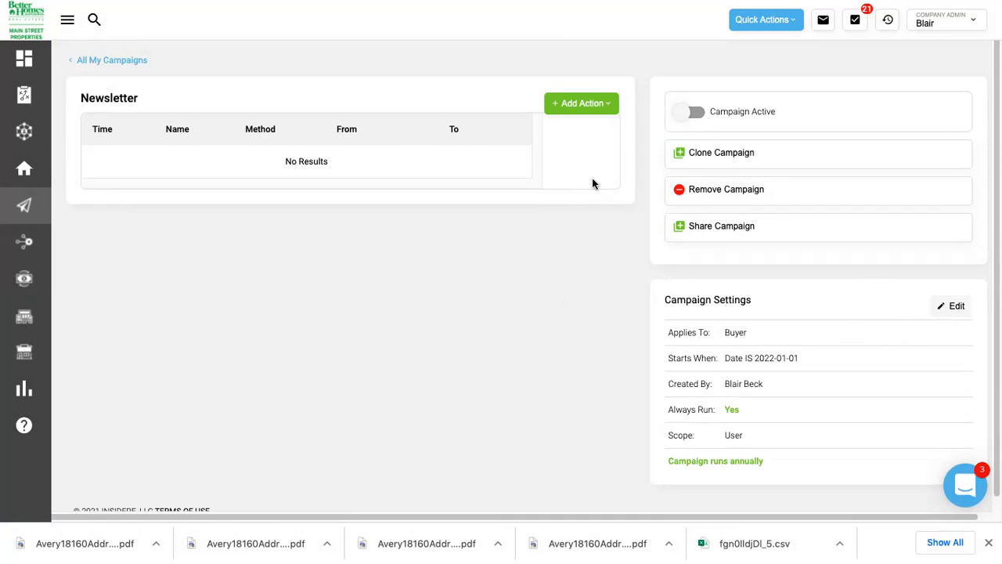
left_click(571, 104)
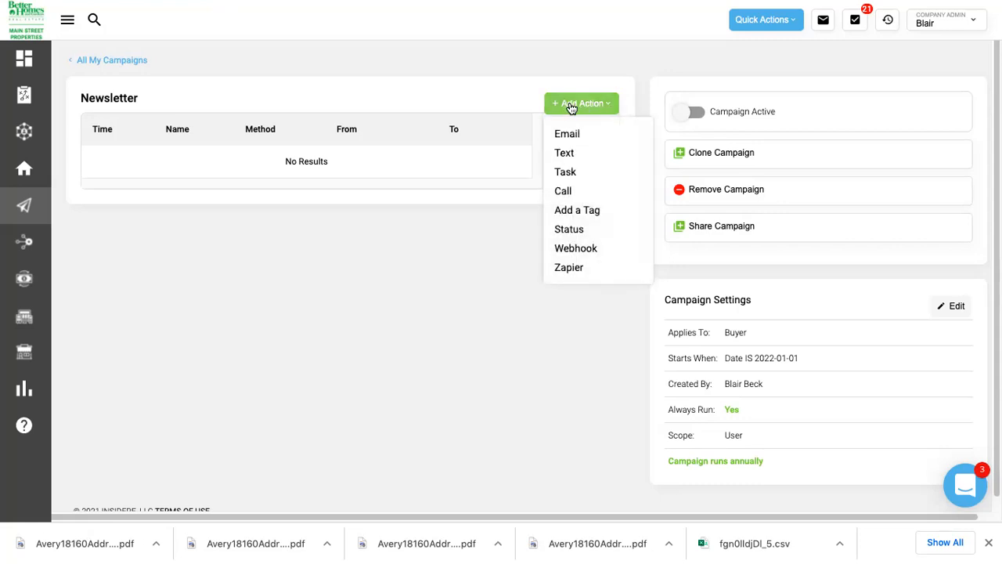
Add a task action named 'Send Newsletter' to the campaign.
left_click(566, 171)
left_click(431, 129)
type("news")
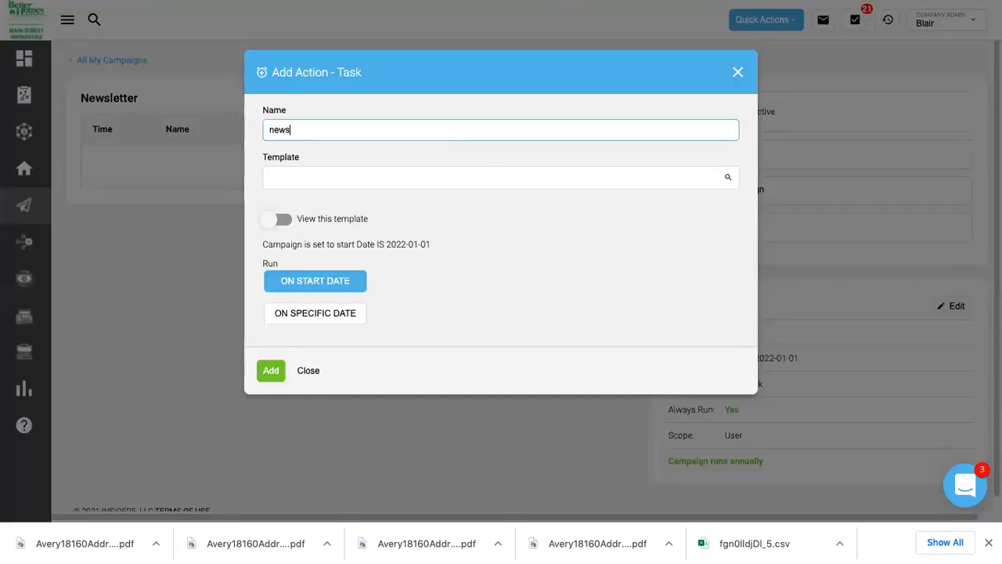
type("letter")
key("BackSpace")
key("BackSpace")
key("BackSpace")
key("BackSpace")
key("BackSpace")
key("BackSpace")
key("BackSpace")
key("BackSpace")
key("BackSpace")
key("BackSpace")
type("S")
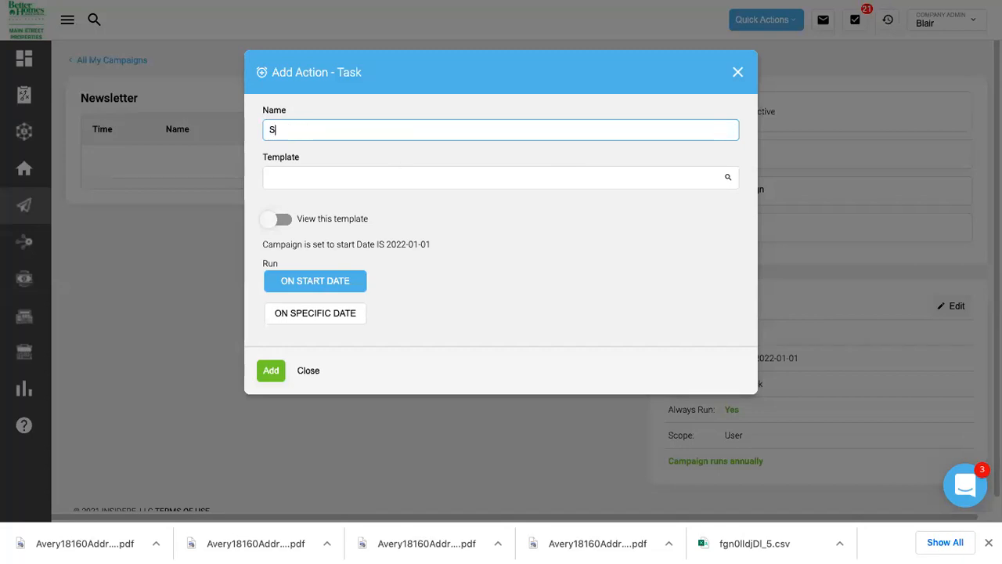
type("end Newsletter")
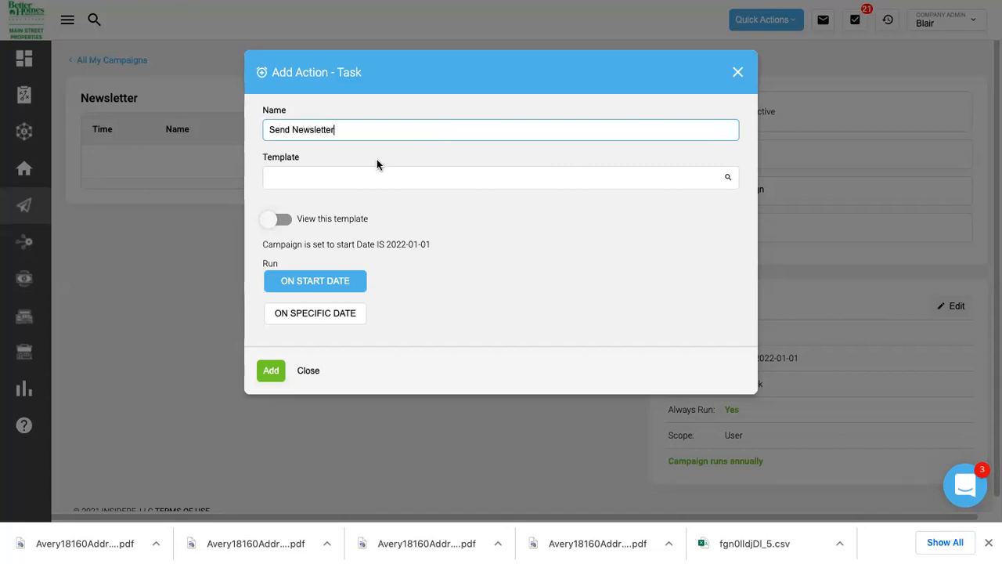
Base the task on the Send Newsletter template, preview it, and add it.
left_click(353, 178)
type("newsletter")
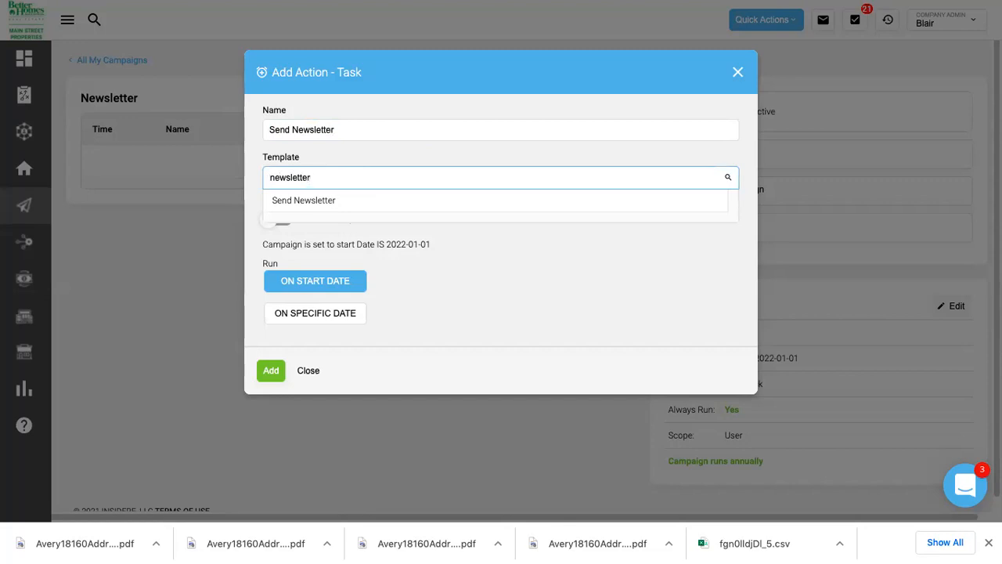
key("BackSpace")
key("BackSpace")
key("BackSpace")
key("BackSpace")
key("BackSpace")
key("BackSpace")
key("BackSpace")
key("BackSpace")
key("BackSpace")
key("BackSpace")
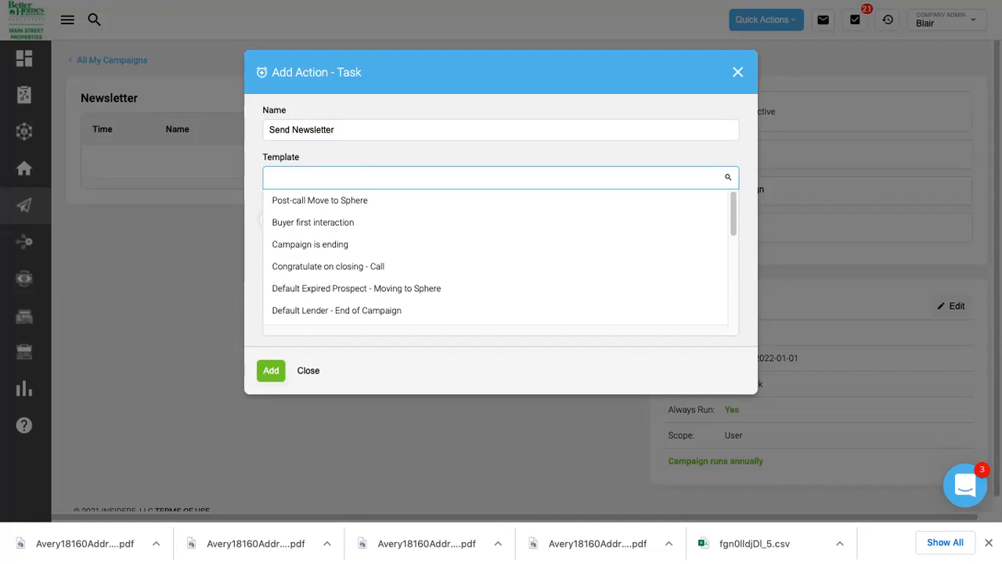
type("newsletter")
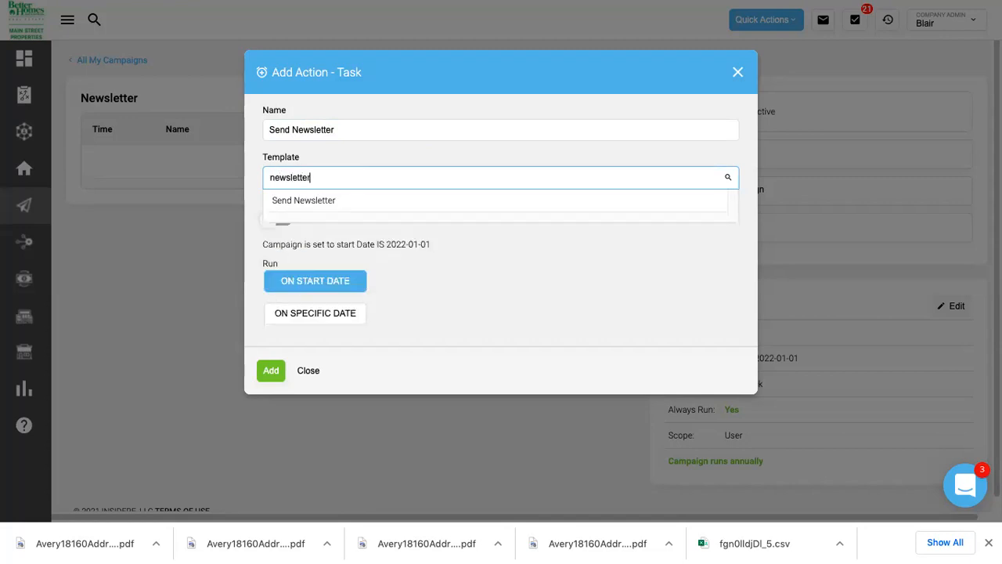
left_click(359, 205)
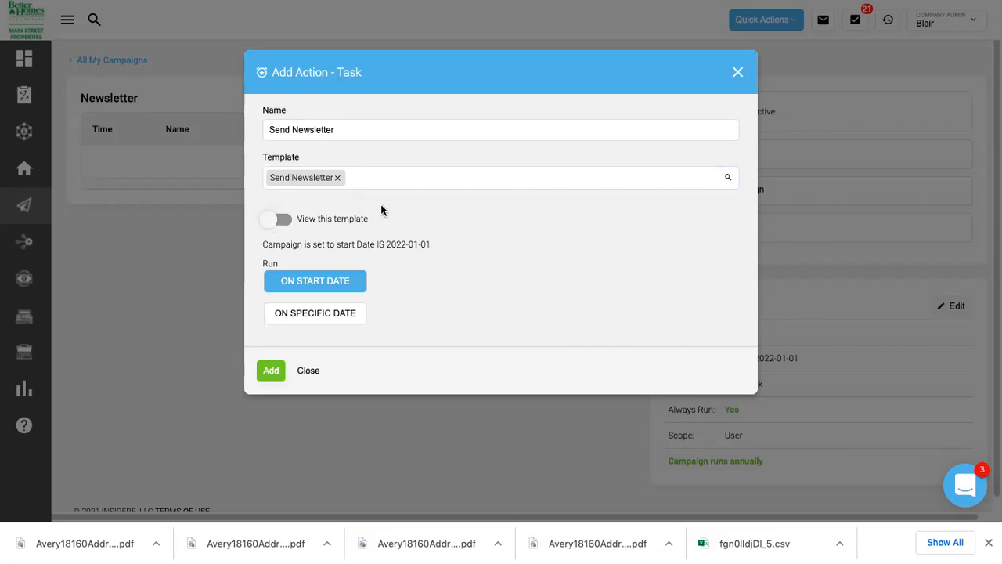
left_click(276, 222)
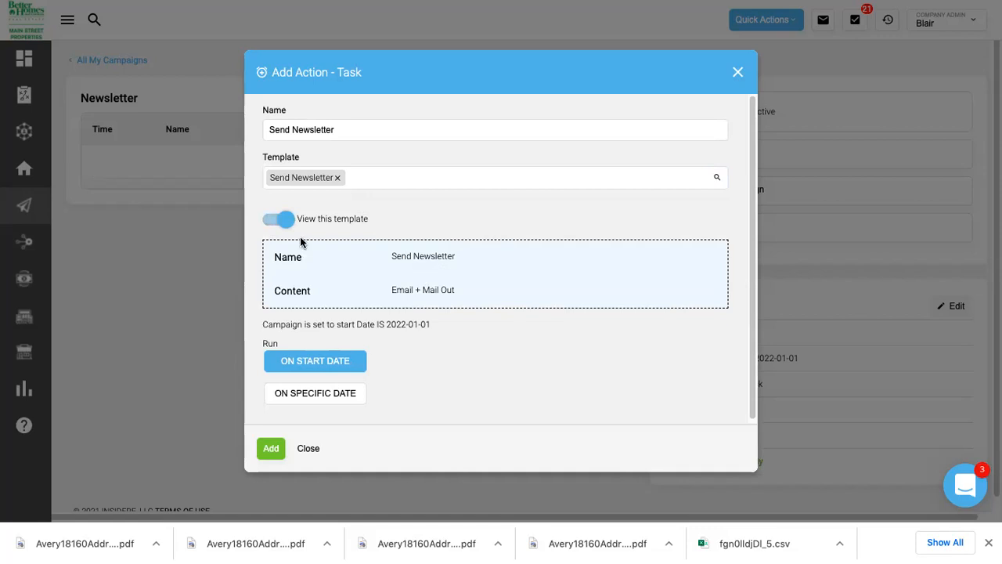
scroll(369, 253, "down", 1)
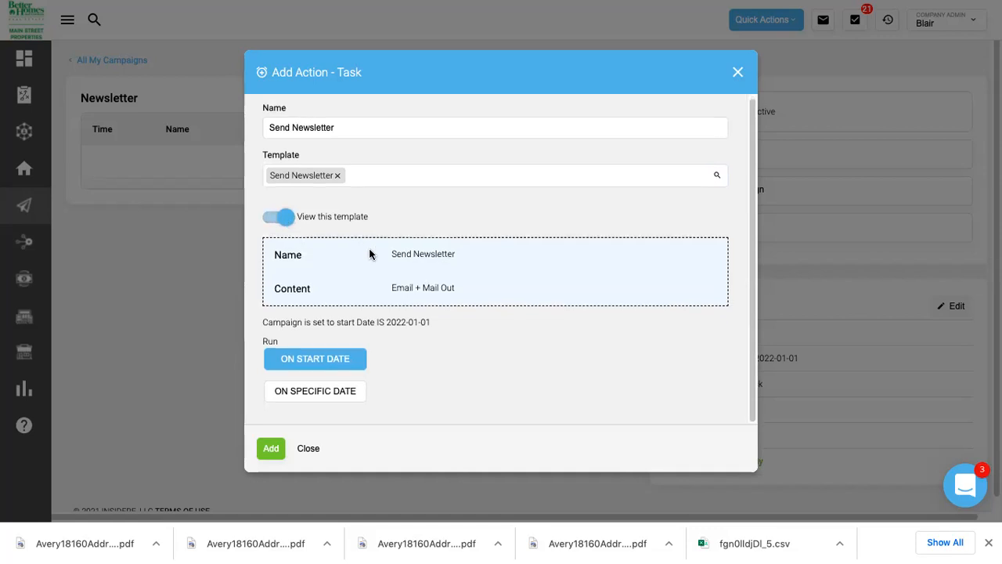
left_click(271, 447)
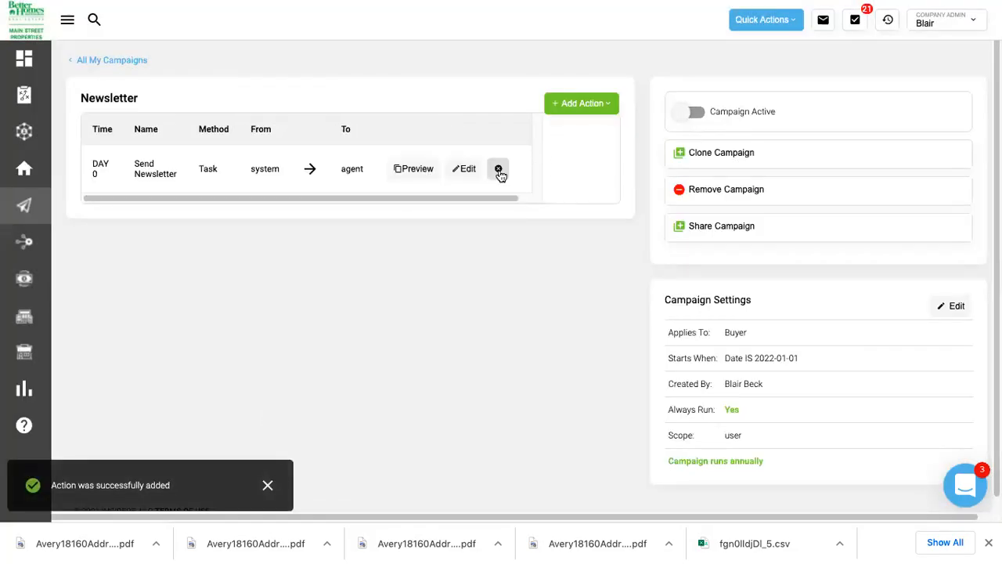
left_click(468, 169)
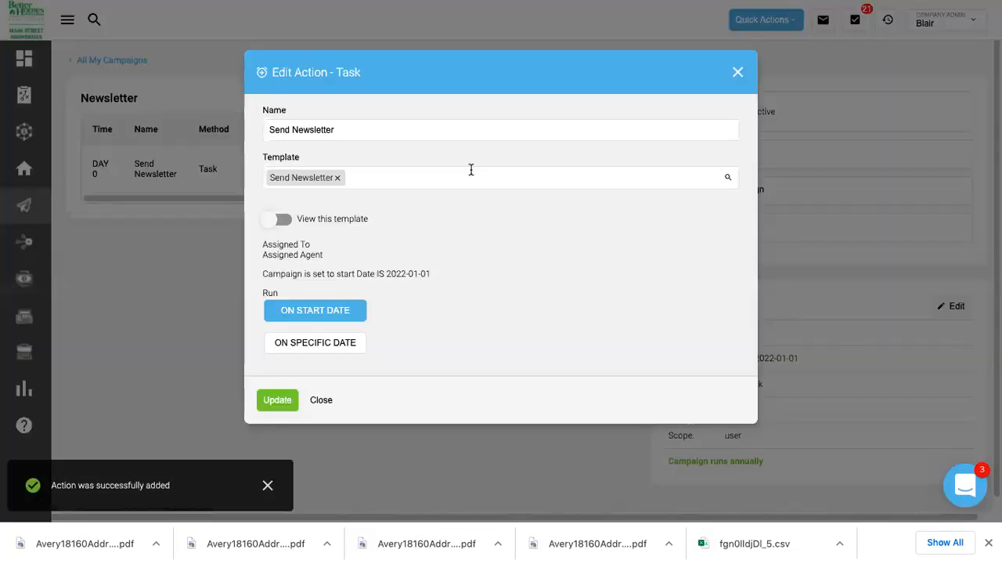
Reschedule the Send Newsletter task to the specific date January 3, 2022 and update it.
left_click(339, 344)
left_click(446, 344)
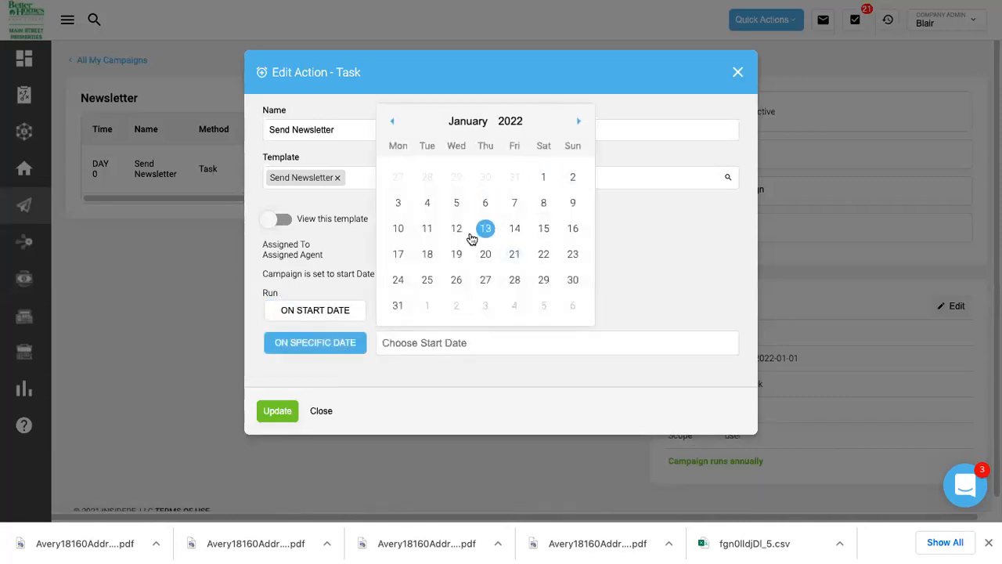
left_click(399, 205)
left_click(278, 411)
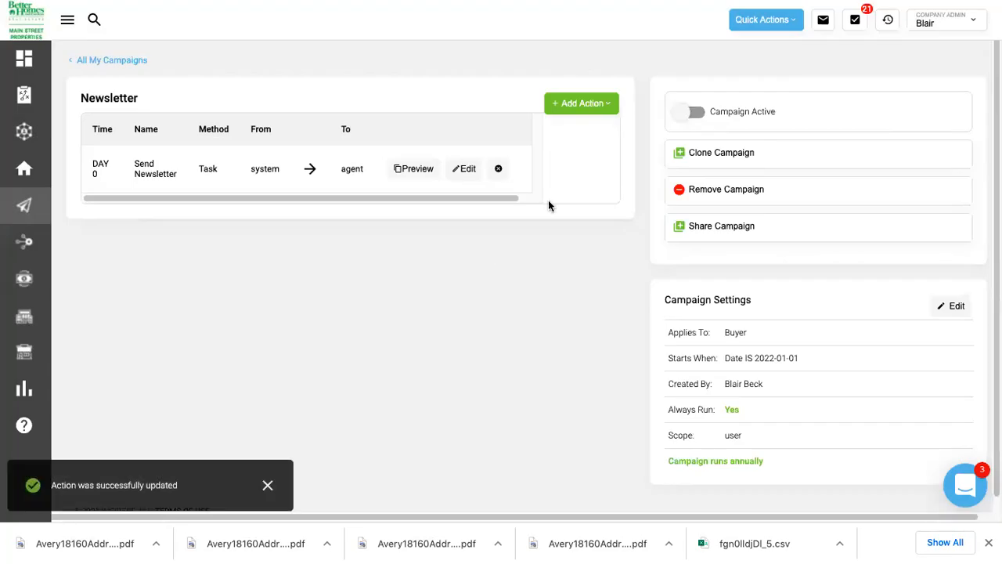
Add another task named 'Send Newsletter' using the Send Newsletter template.
left_click(579, 105)
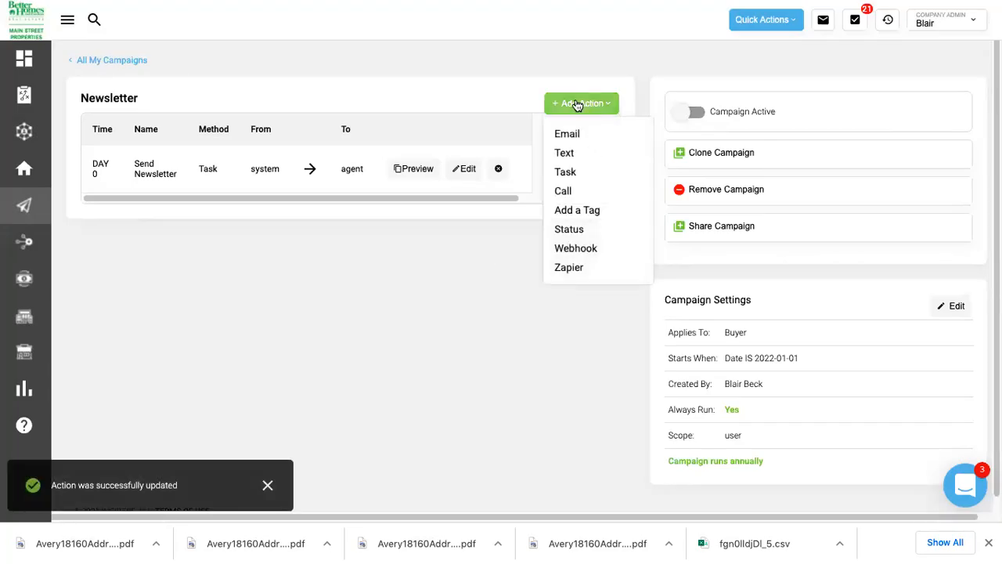
left_click(569, 172)
left_click(318, 129)
type("Send NDewsletter")
left_click(302, 129)
key("BackSpace")
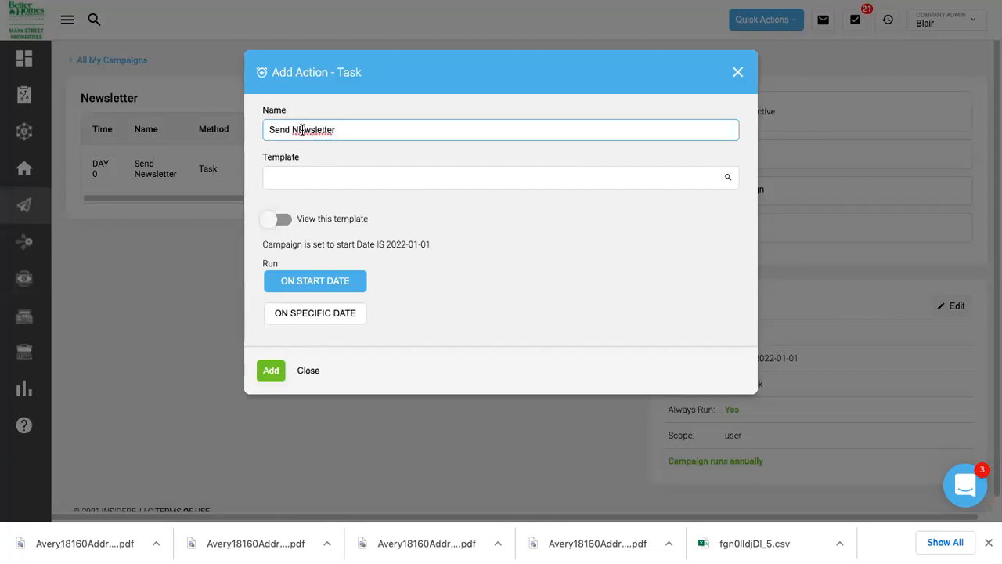
left_click(316, 176)
type("send new")
left_click(325, 200)
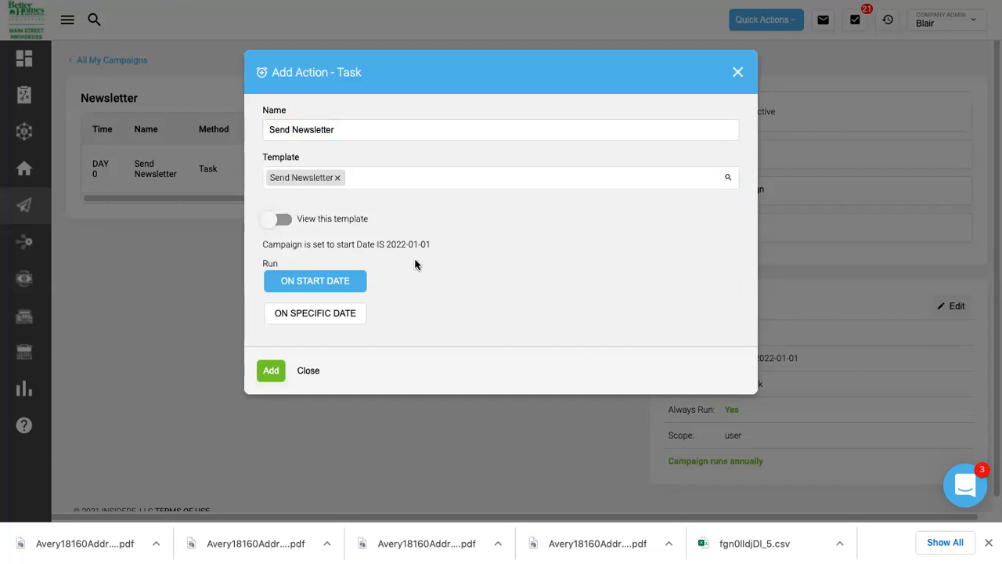
Schedule the new task on the specific date February 7, 2022.
left_click(330, 319)
left_click(468, 319)
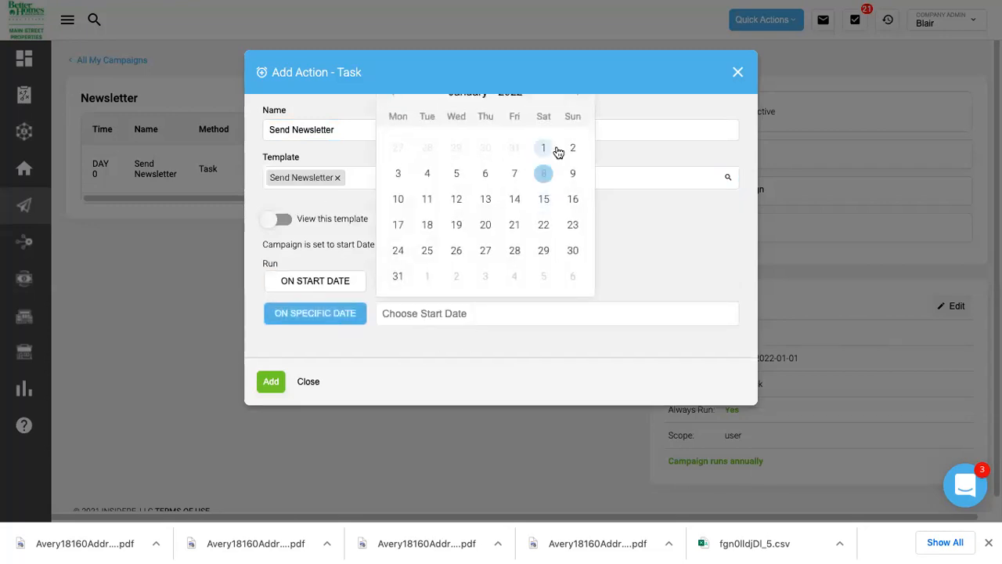
left_click(577, 96)
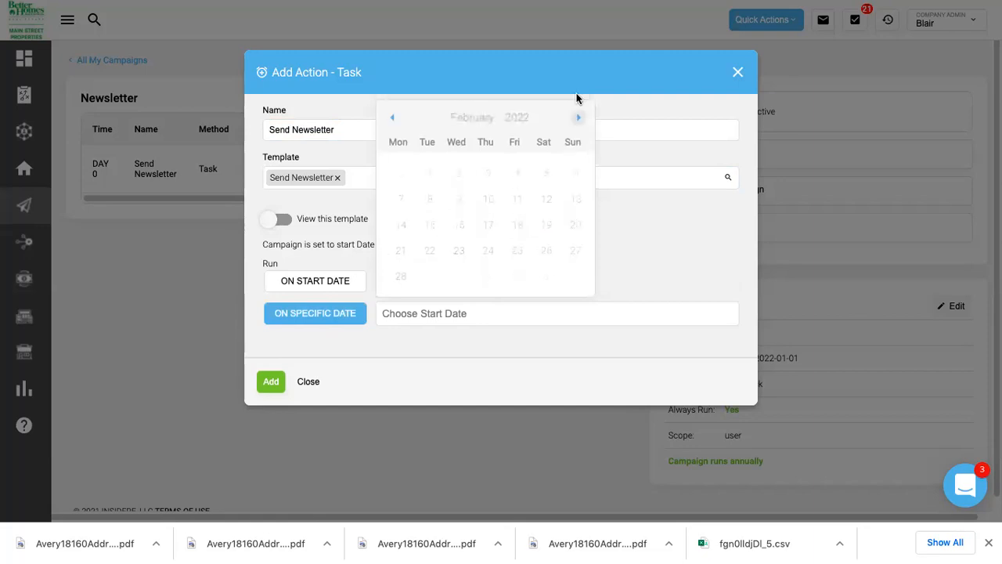
left_click(399, 202)
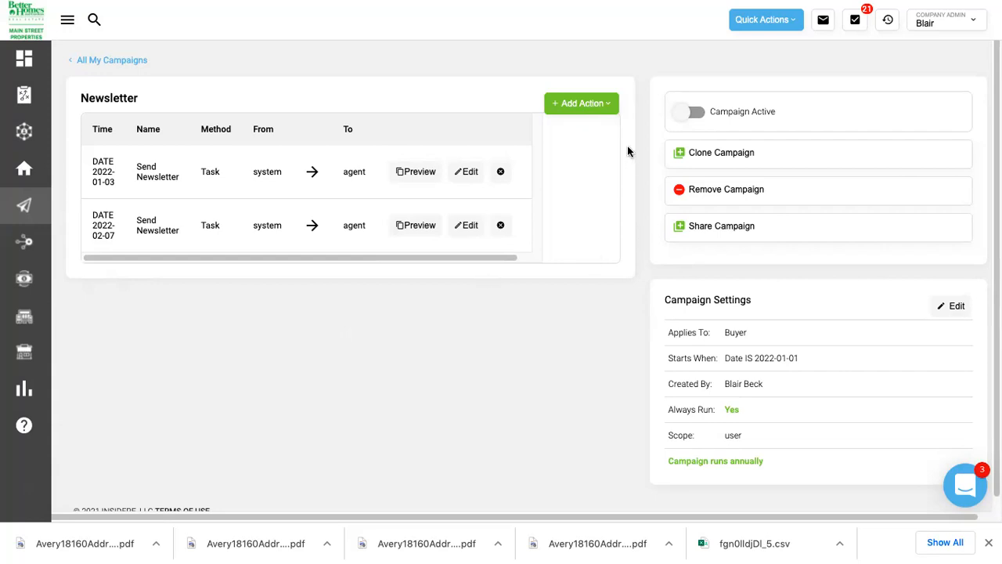
scroll(696, 290, "down", 1)
scroll(532, 329, "up", 1)
Return to All My Campaigns and open the Email templates list.
left_click(110, 63)
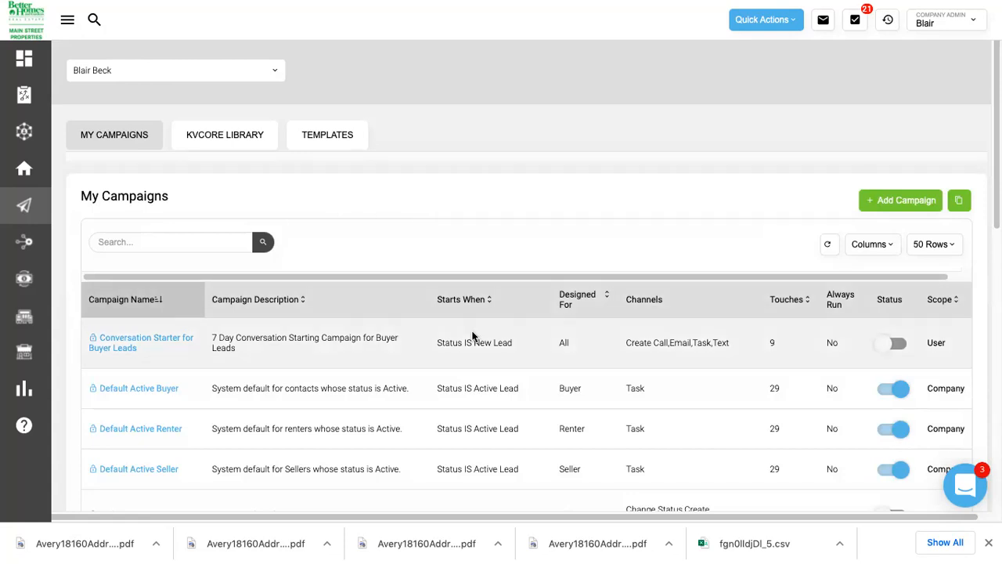
scroll(472, 336, "down", 8)
scroll(472, 336, "up", 10)
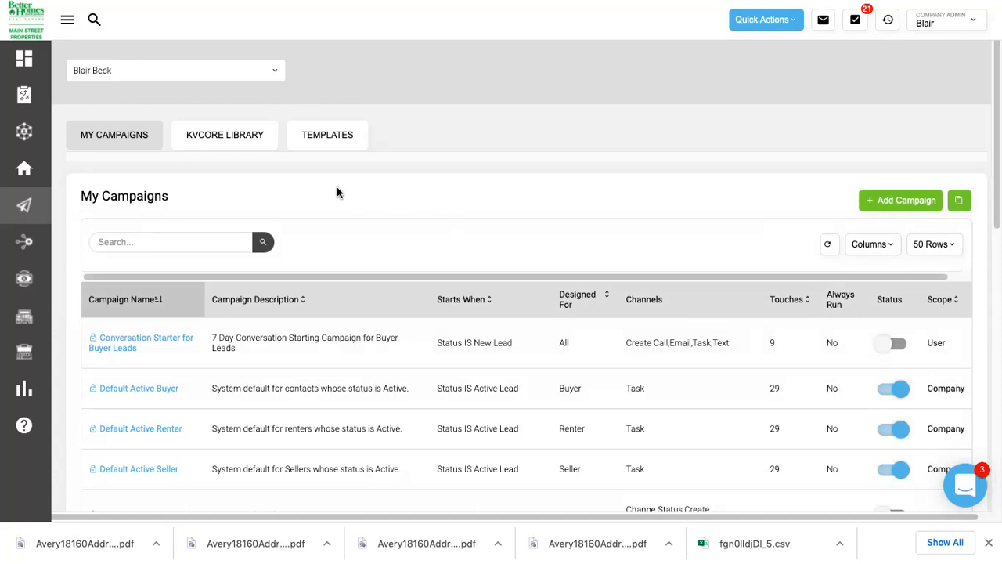
left_click(309, 146)
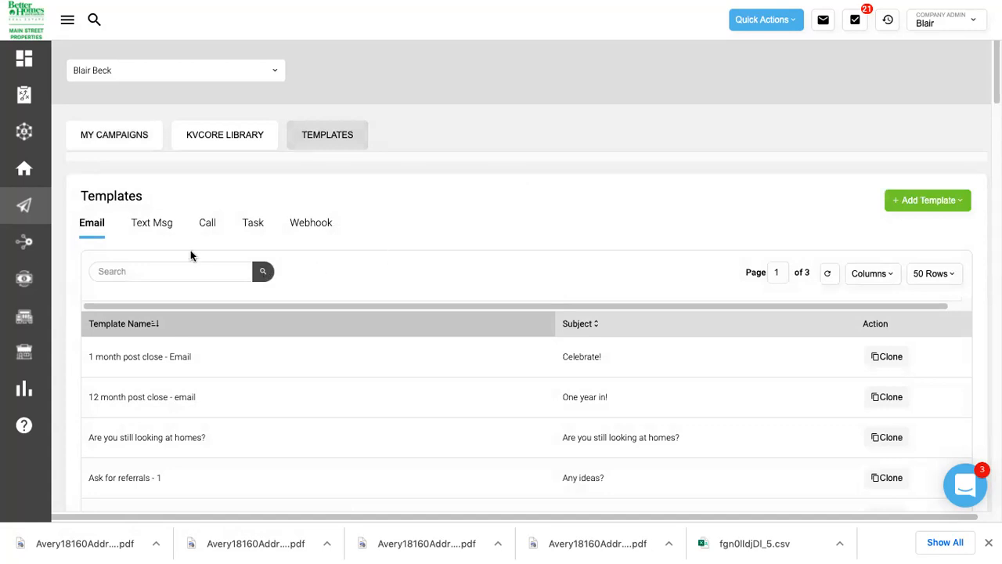
Search the email templates for 'holiday' and browse the matching results.
left_click(180, 271)
type("holiday")
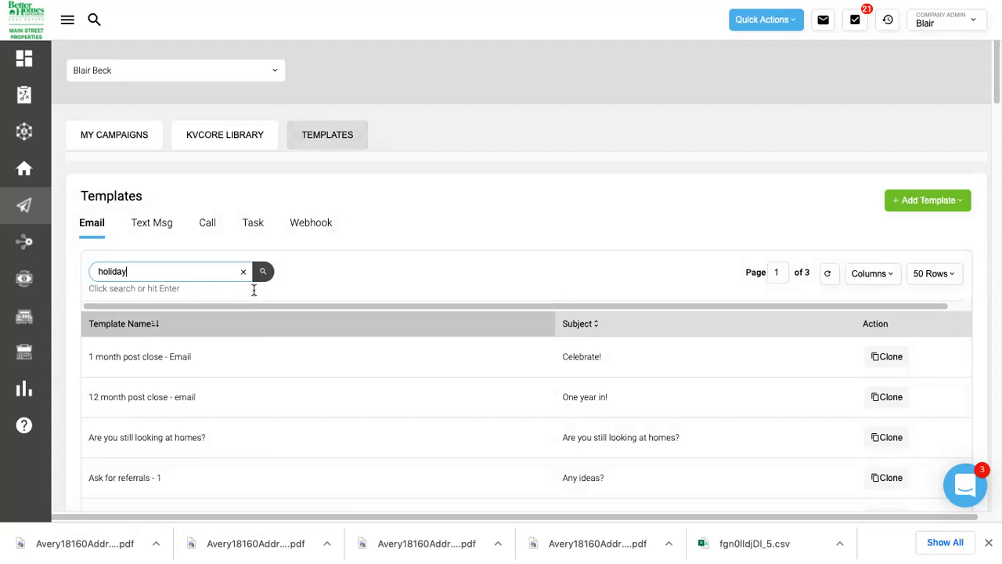
left_click(264, 274)
scroll(458, 274, "down", 1)
scroll(458, 274, "down", 1)
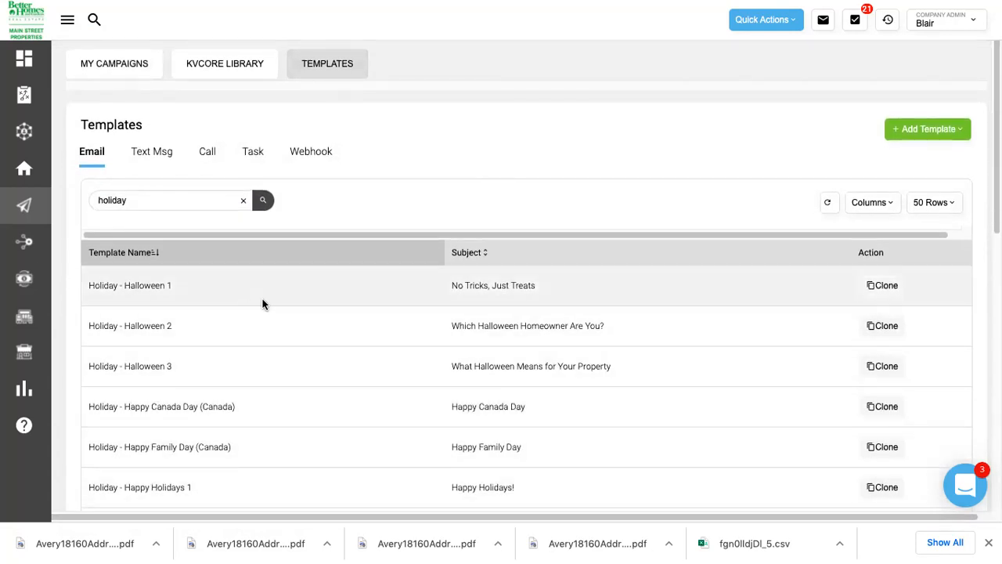
scroll(261, 305, "down", 3)
scroll(270, 328, "down", 3)
scroll(271, 332, "down", 3)
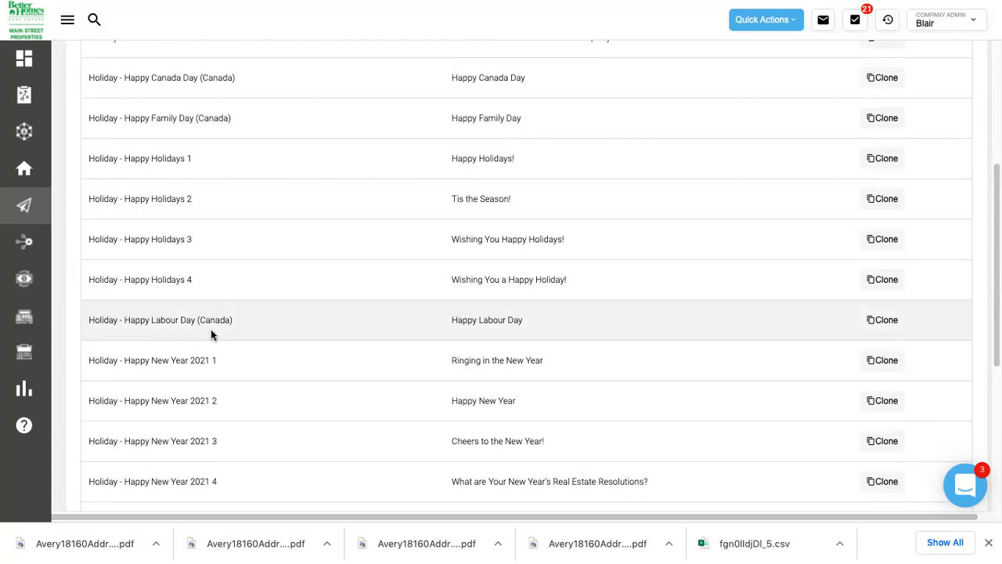
scroll(186, 239, "down", 2)
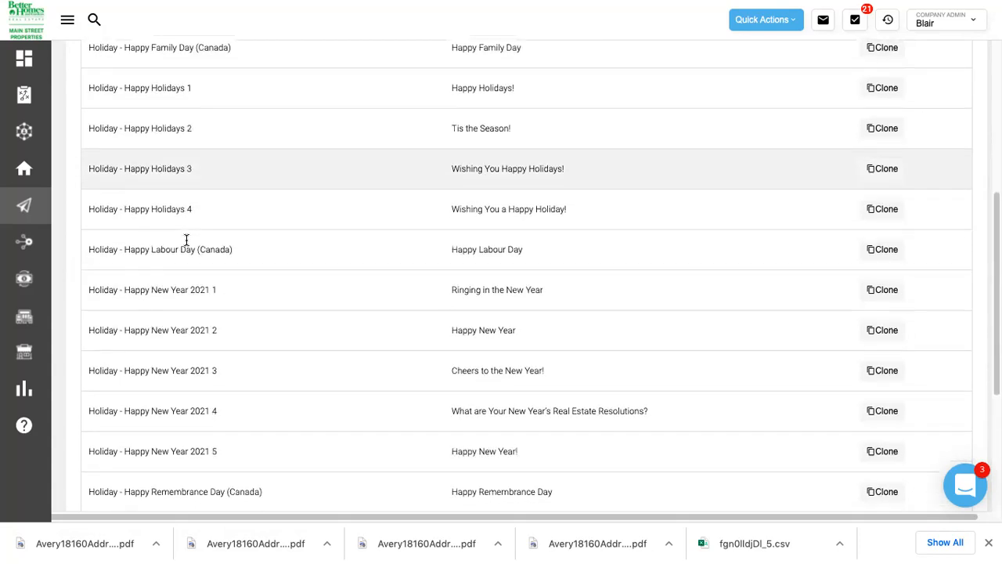
scroll(186, 239, "down", 2)
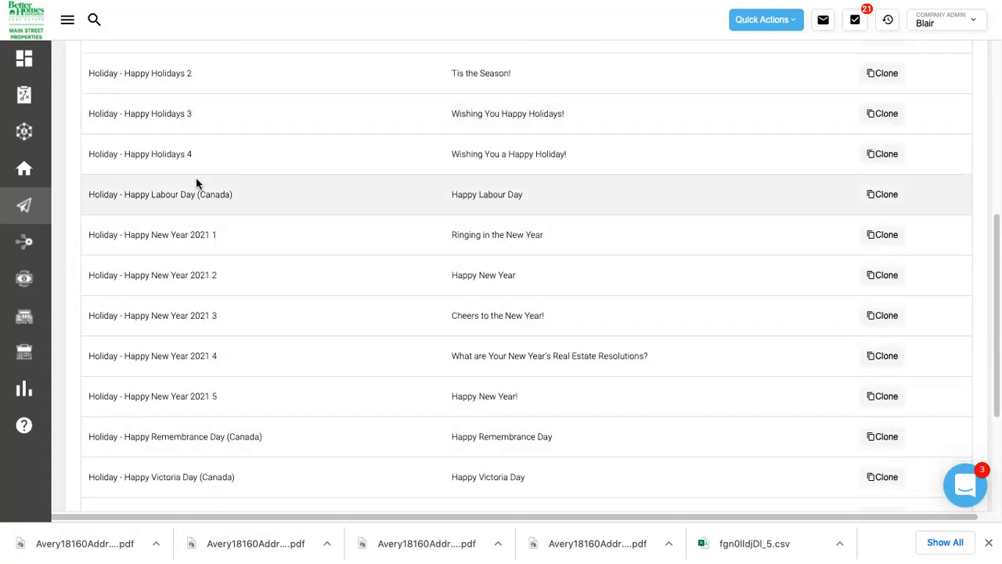
scroll(196, 182, "down", 5)
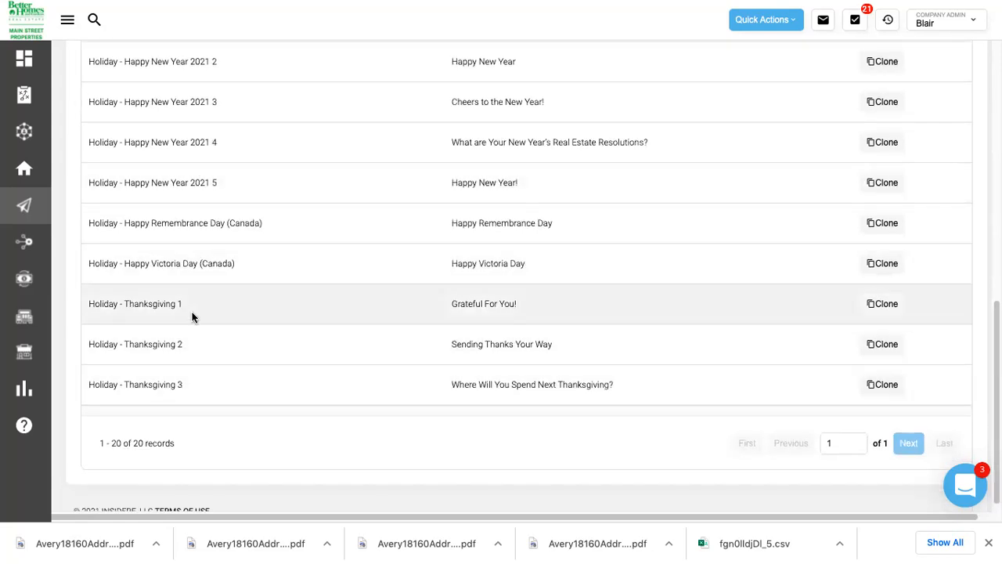
scroll(192, 312, "up", 5)
scroll(192, 311, "up", 5)
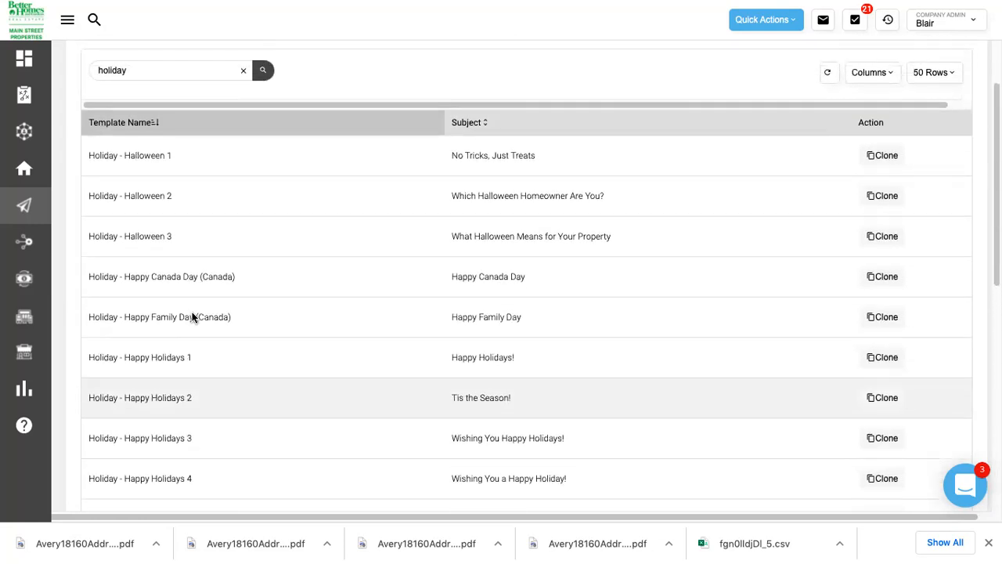
scroll(192, 316, "up", 1)
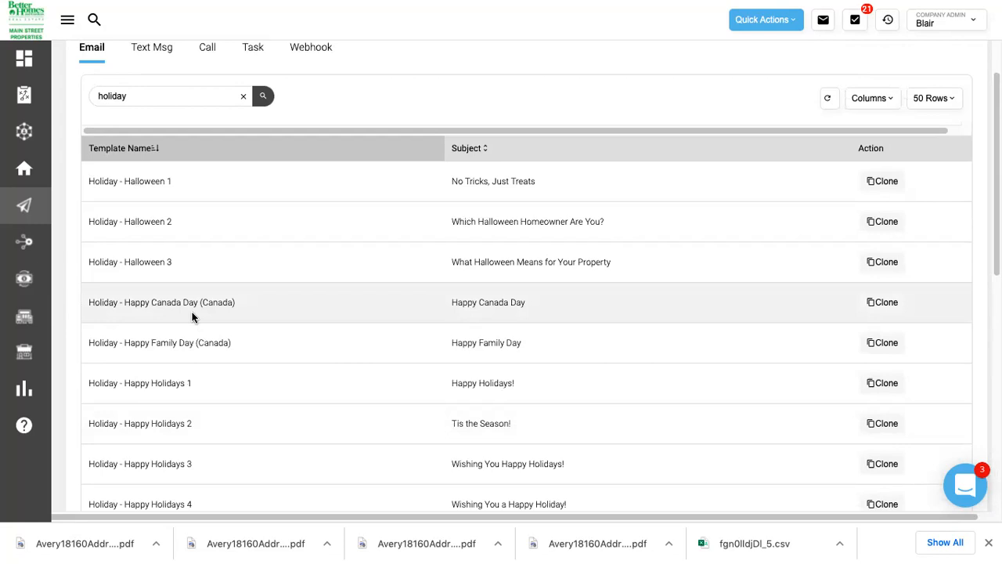
scroll(192, 312, "up", 2)
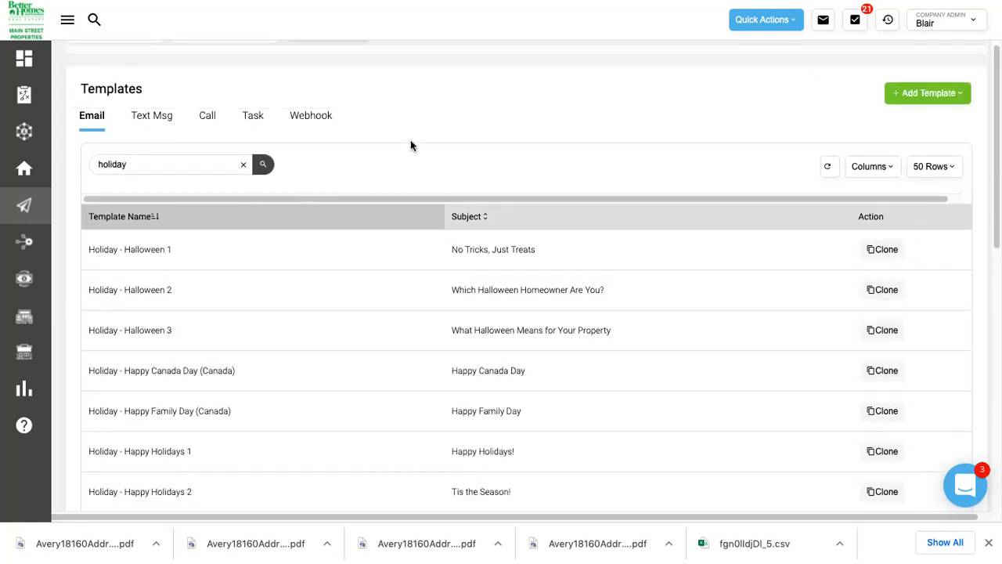
scroll(441, 147, "up", 1)
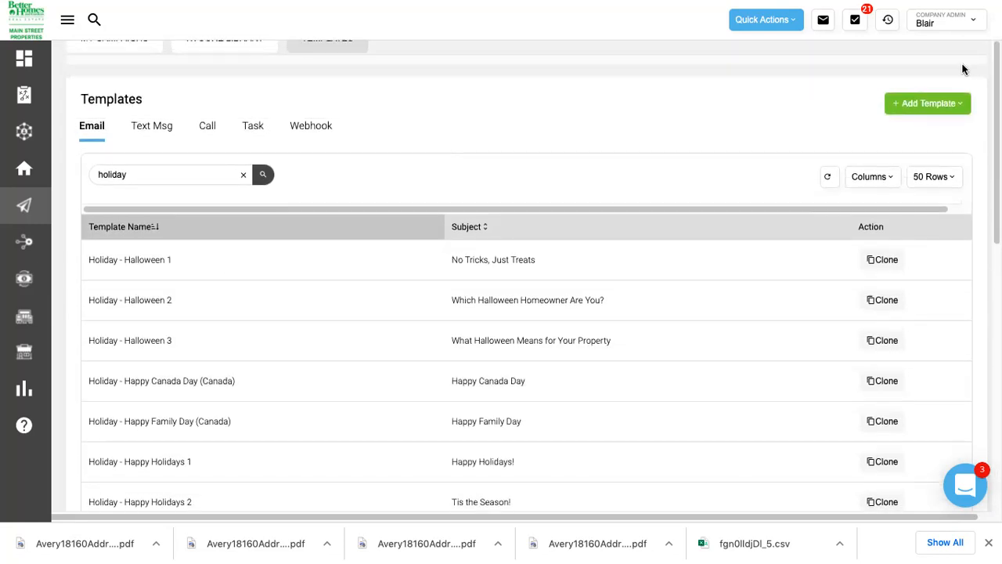
Open the Add Template dropdown and close it without adding a template.
right_click(913, 105)
left_click(959, 97)
left_click(921, 104)
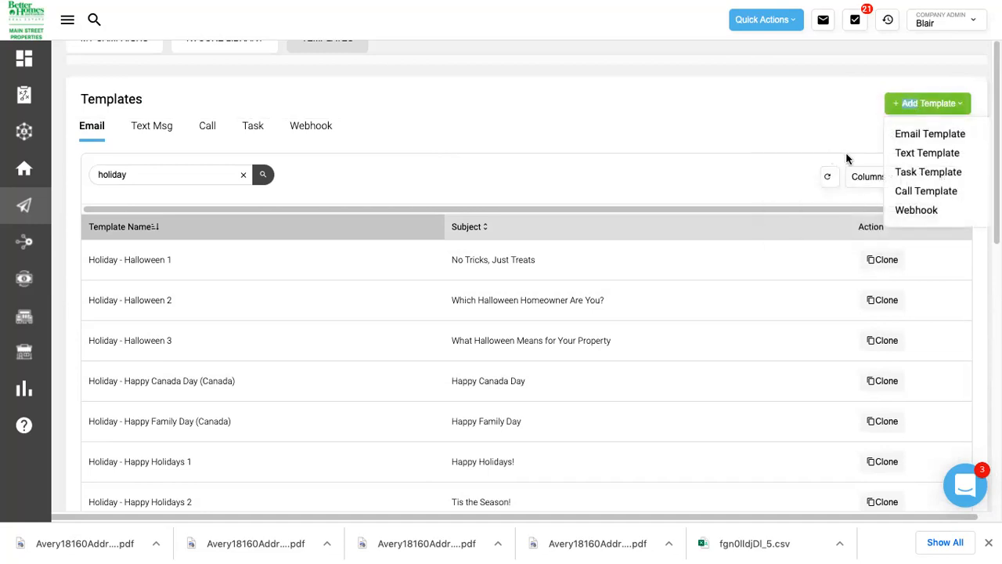
left_click(505, 152)
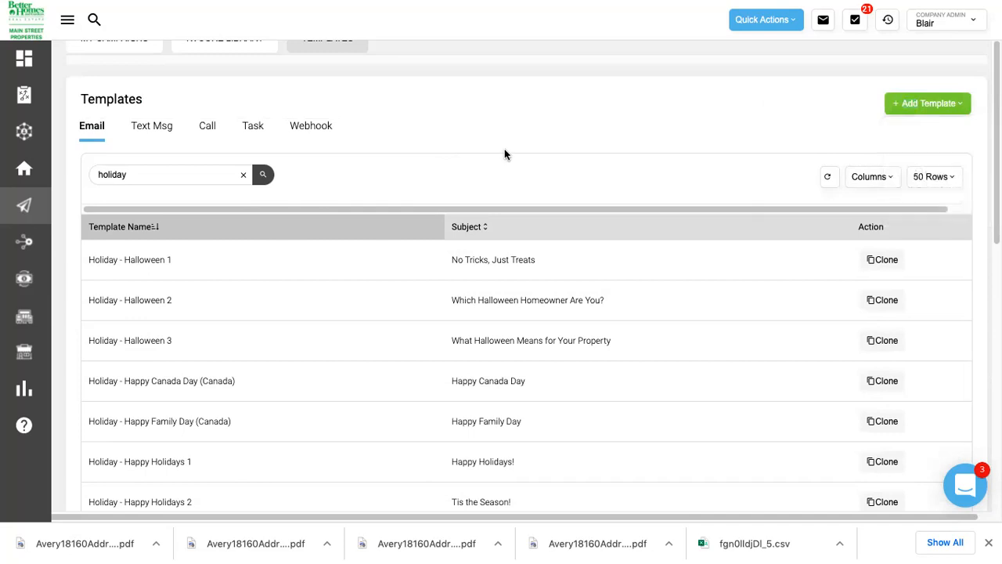
scroll(505, 151, "up", 1)
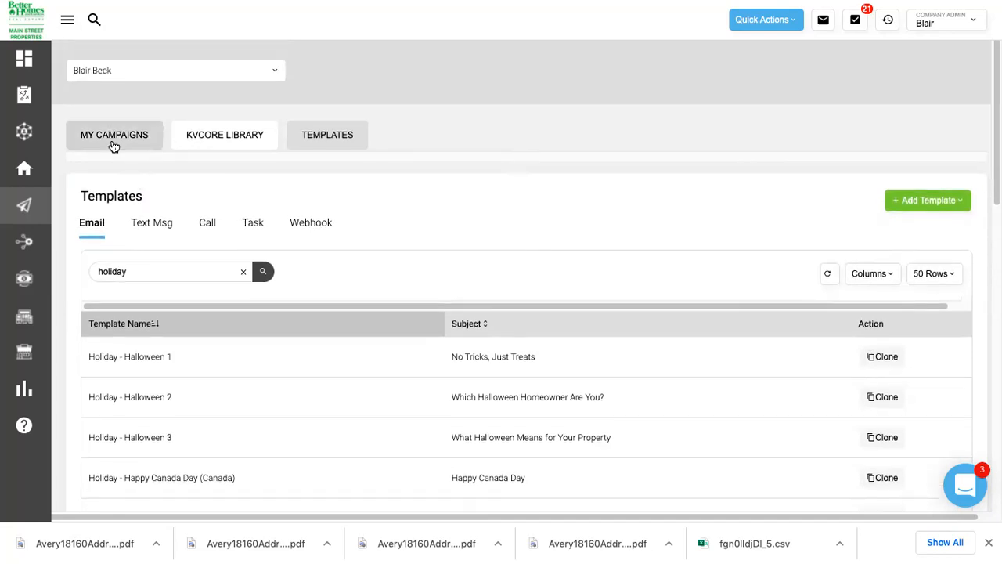
Start a new campaign from My Campaigns triggered by Specific Date Occurs with a specific date.
left_click(113, 141)
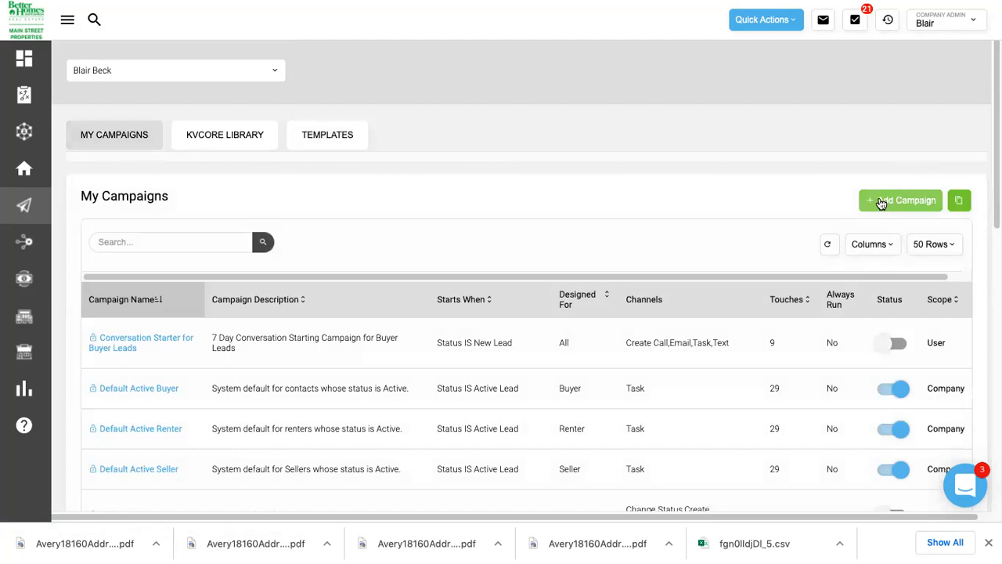
left_click(881, 203)
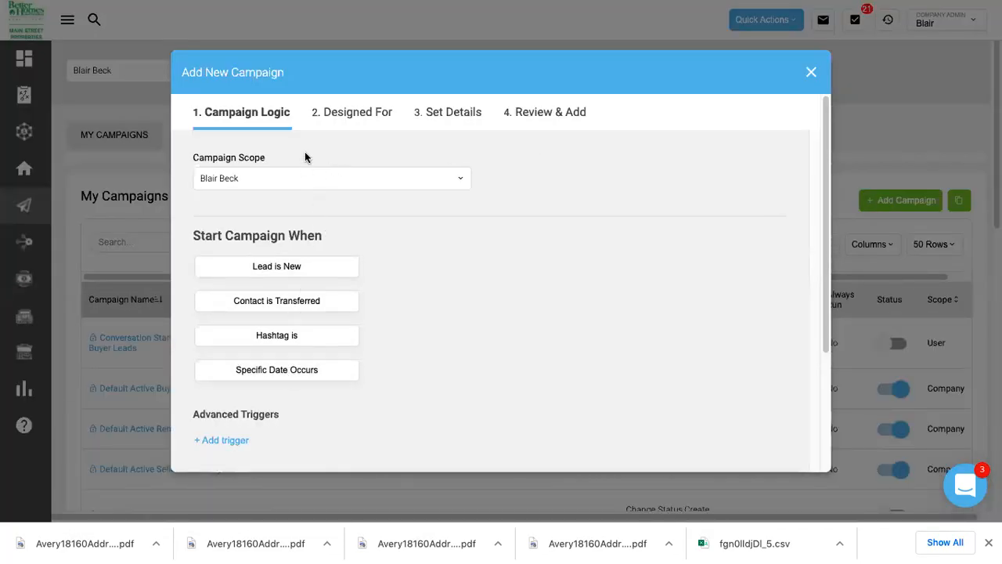
scroll(305, 153, "down", 4)
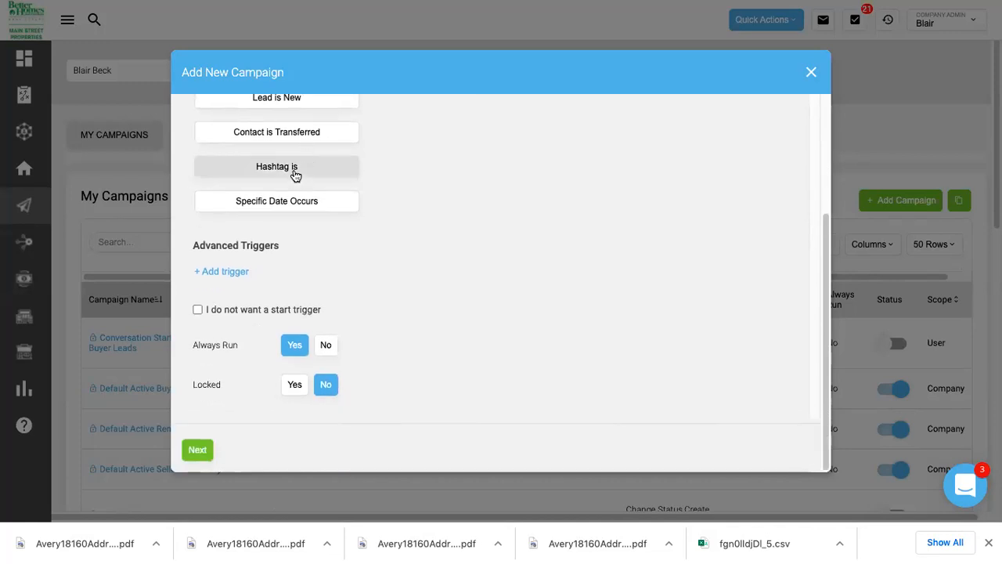
left_click(287, 202)
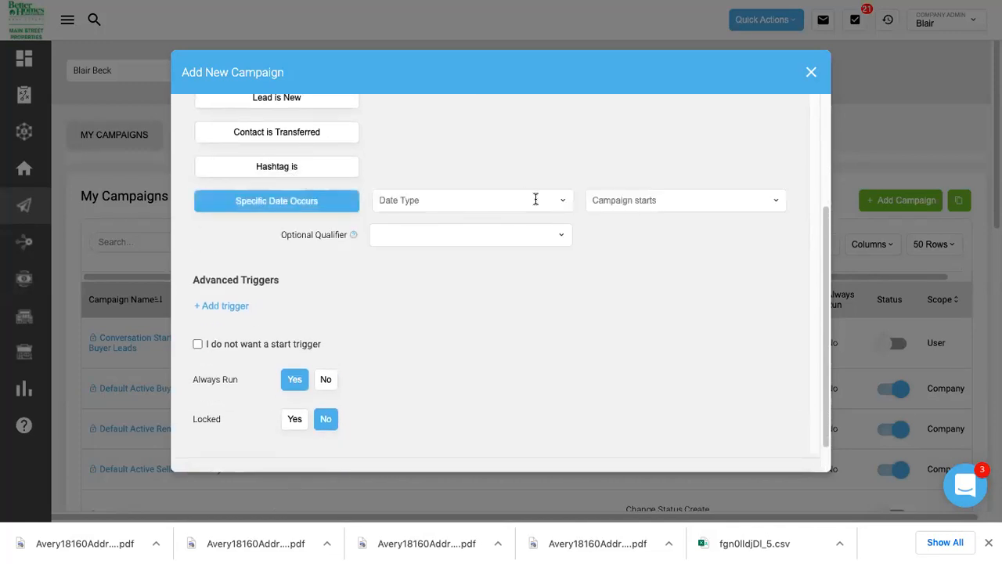
left_click(562, 200)
left_click(457, 268)
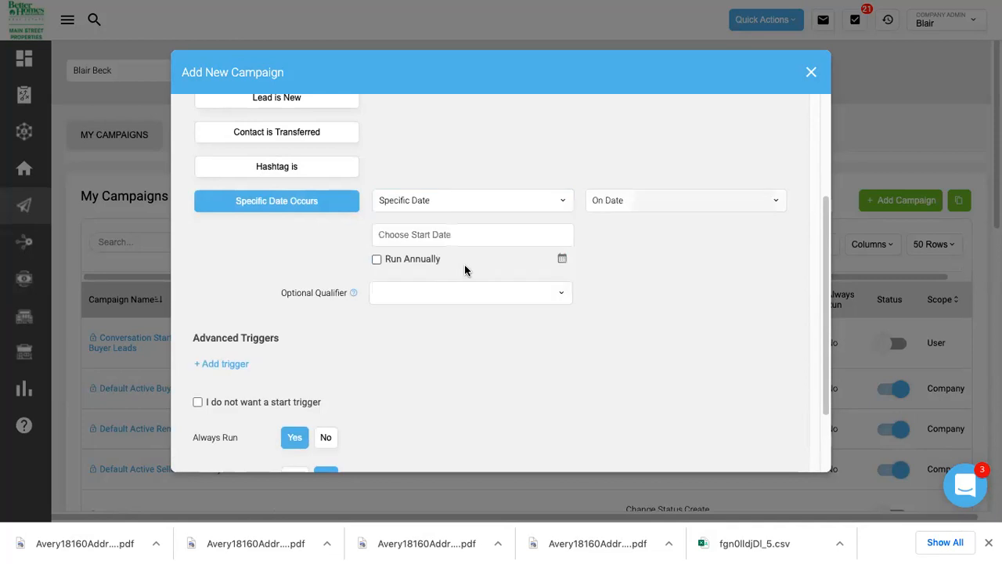
Set the start date to 12/23/2021, make it run annually, and continue.
left_click(403, 229)
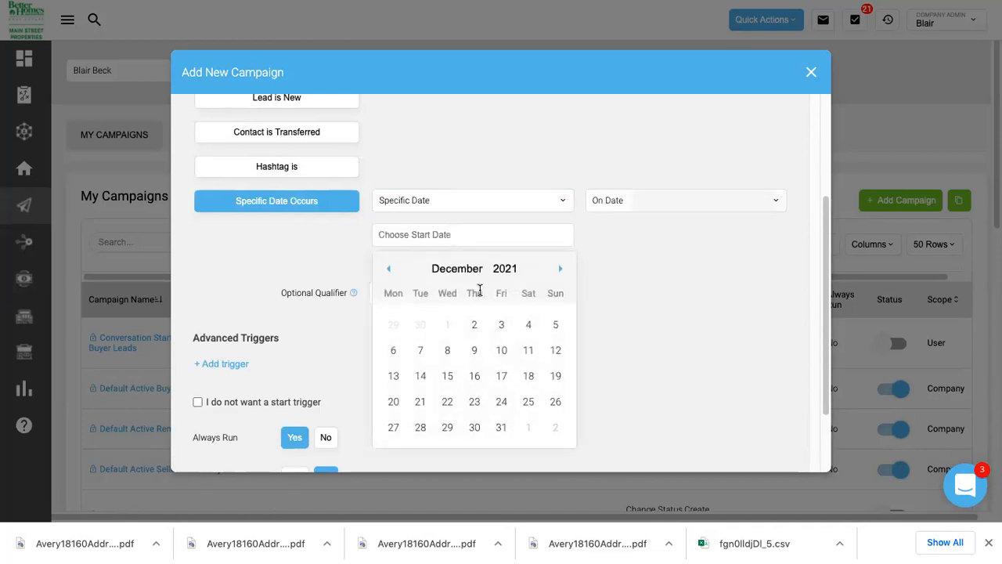
left_click(501, 402)
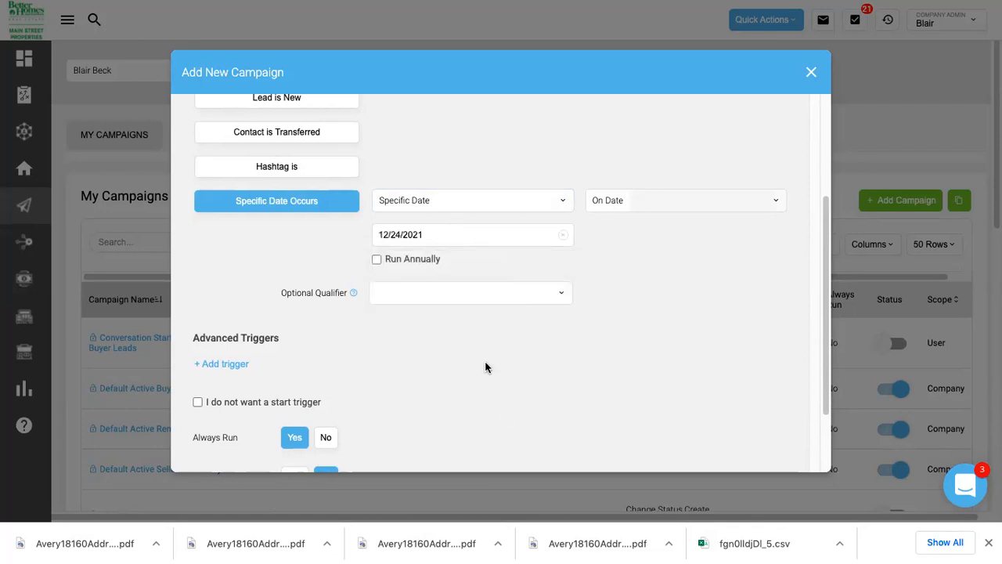
left_click(450, 233)
left_click(475, 401)
left_click(376, 260)
scroll(358, 306, "down", 2)
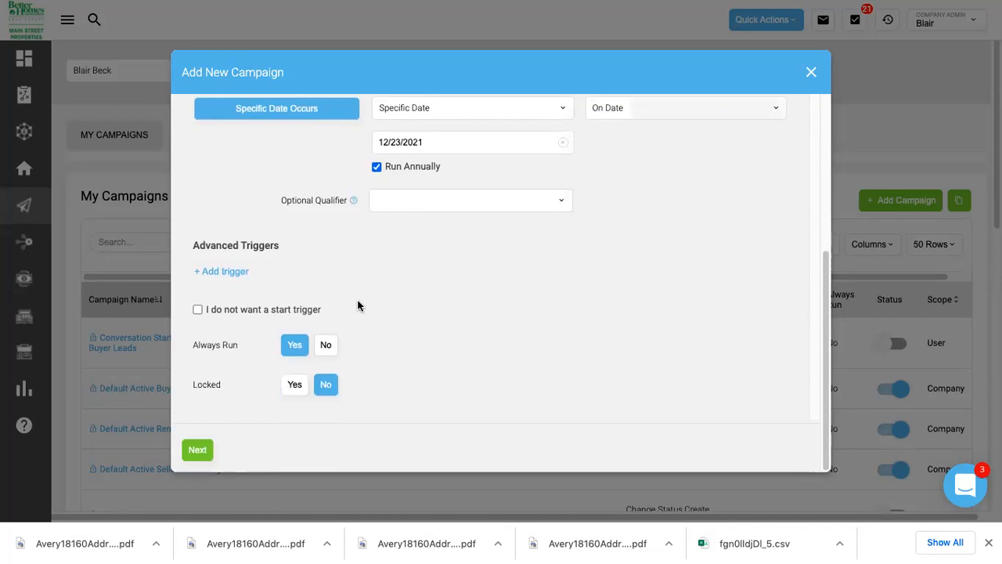
left_click(198, 449)
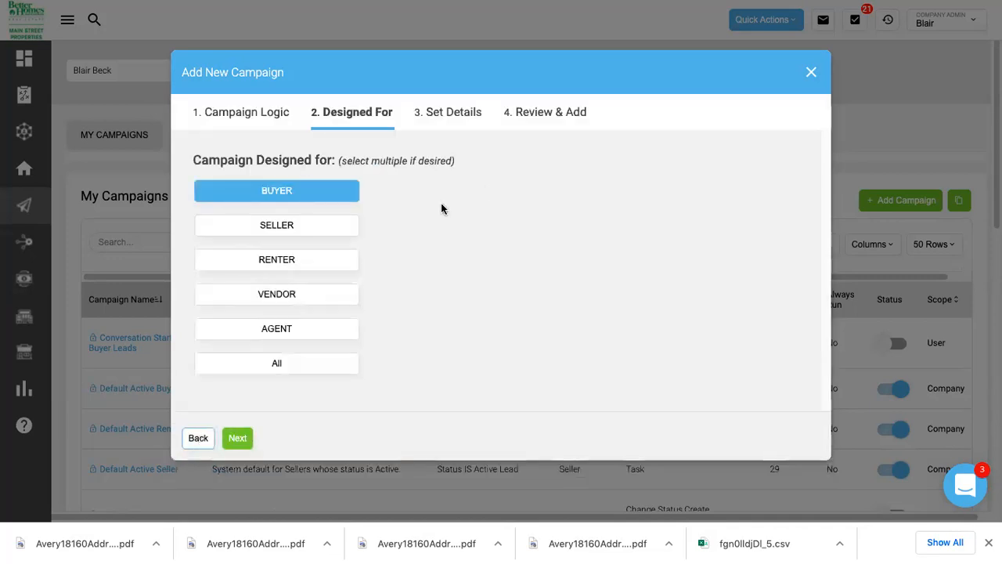
Design the campaign for All contacts, name it 'Holiday Campaign', and finish creating it.
left_click(271, 364)
left_click(235, 438)
left_click(362, 202)
type("H")
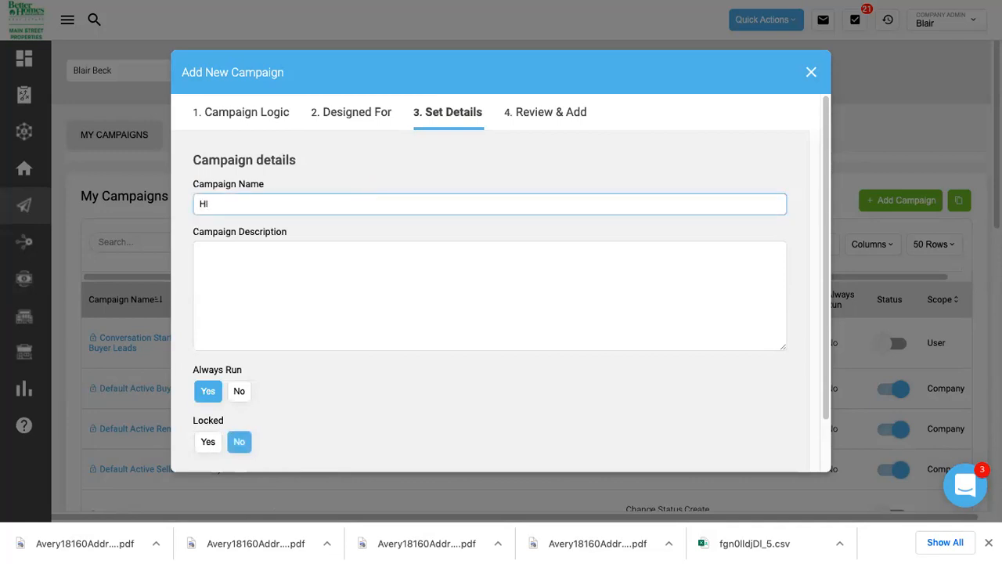
type("oliday Campaign")
scroll(309, 279, "down", 1)
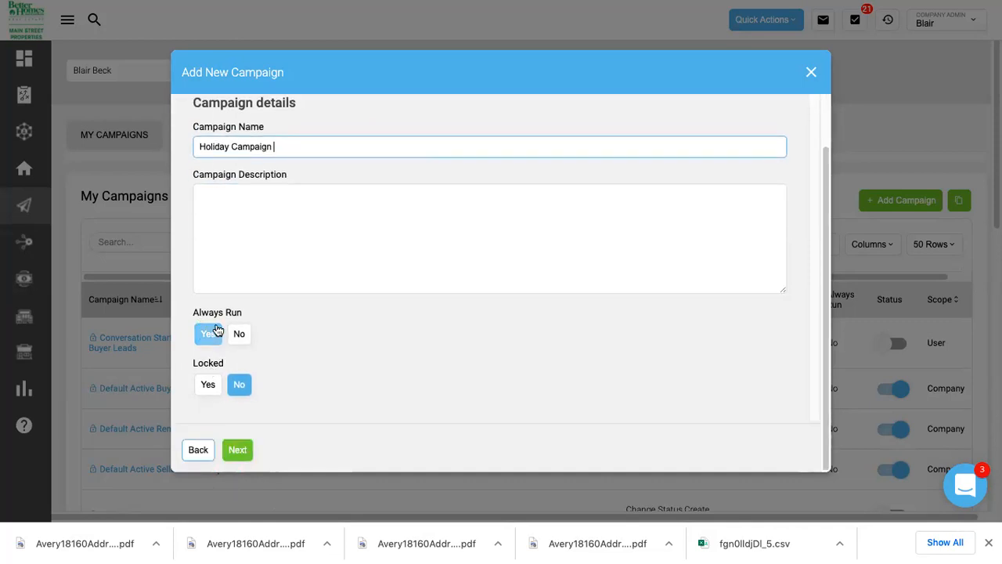
left_click(238, 451)
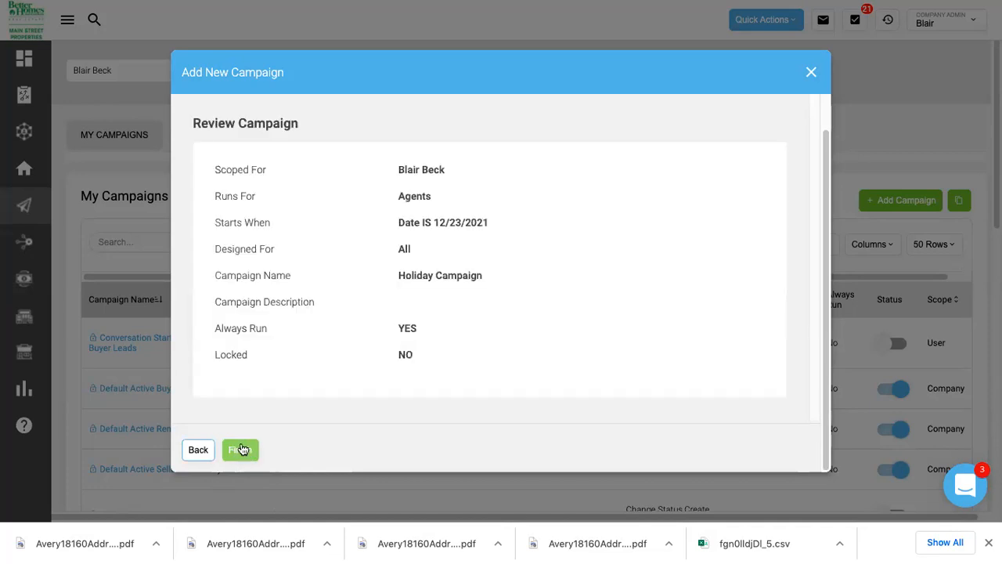
left_click(249, 452)
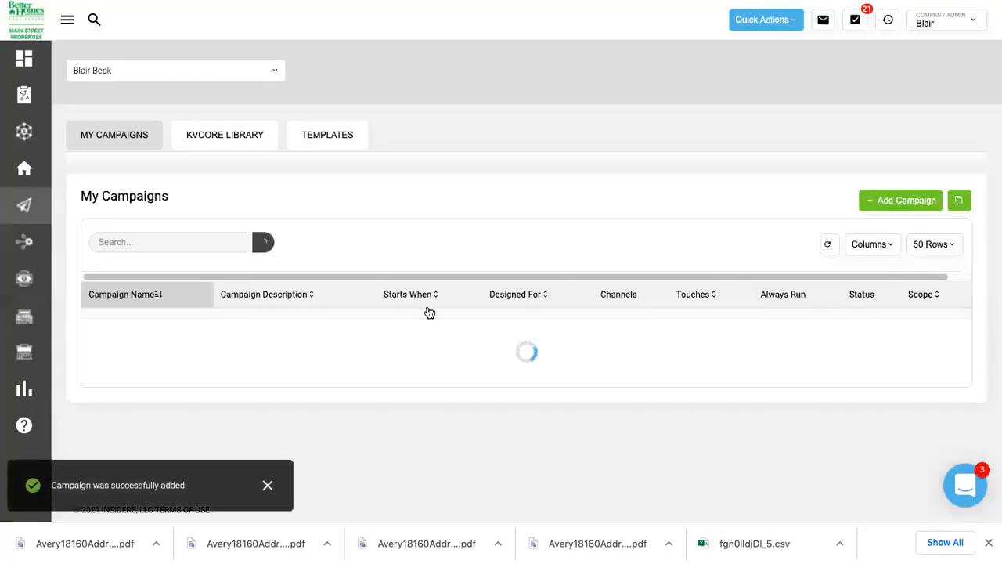
Open the Holiday Campaign from My Campaigns and show its Add Action type list.
scroll(428, 342, "down", 1)
scroll(428, 342, "down", 4)
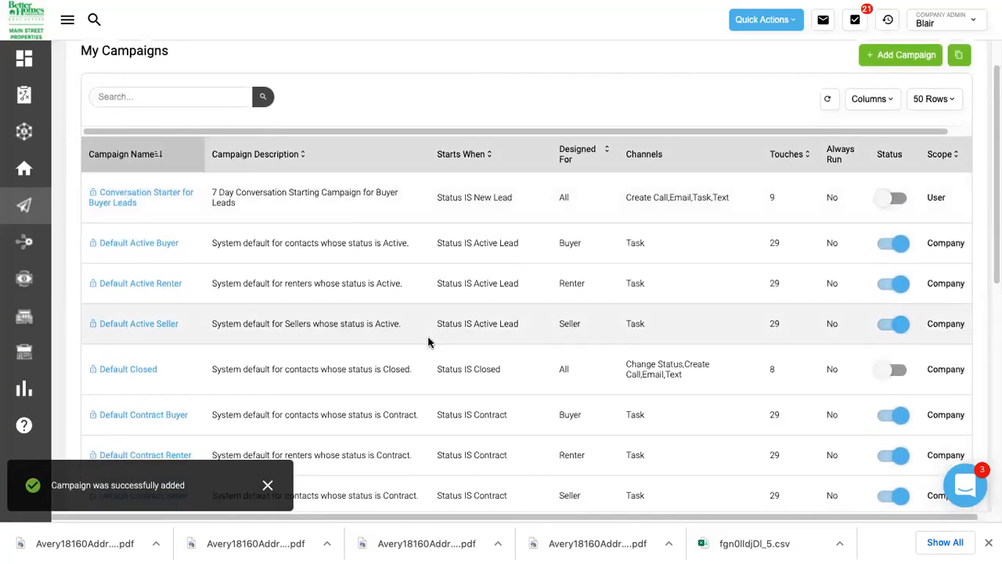
scroll(428, 341, "down", 5)
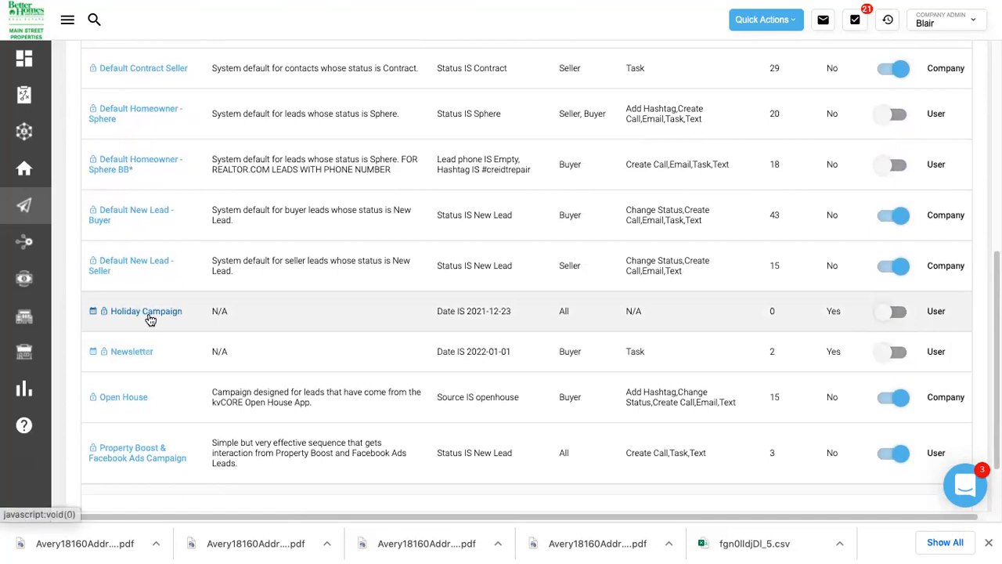
left_click(151, 314)
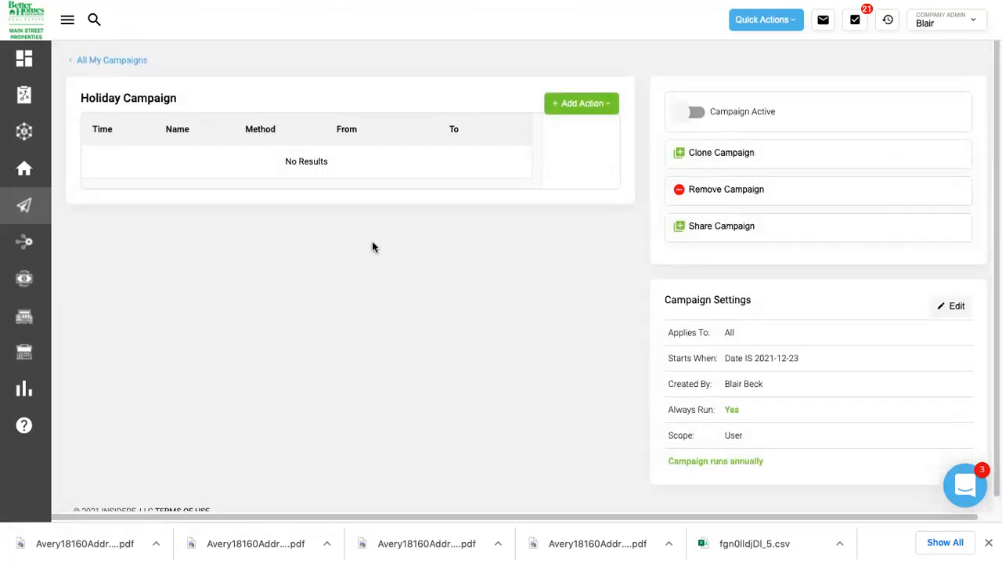
left_click(586, 110)
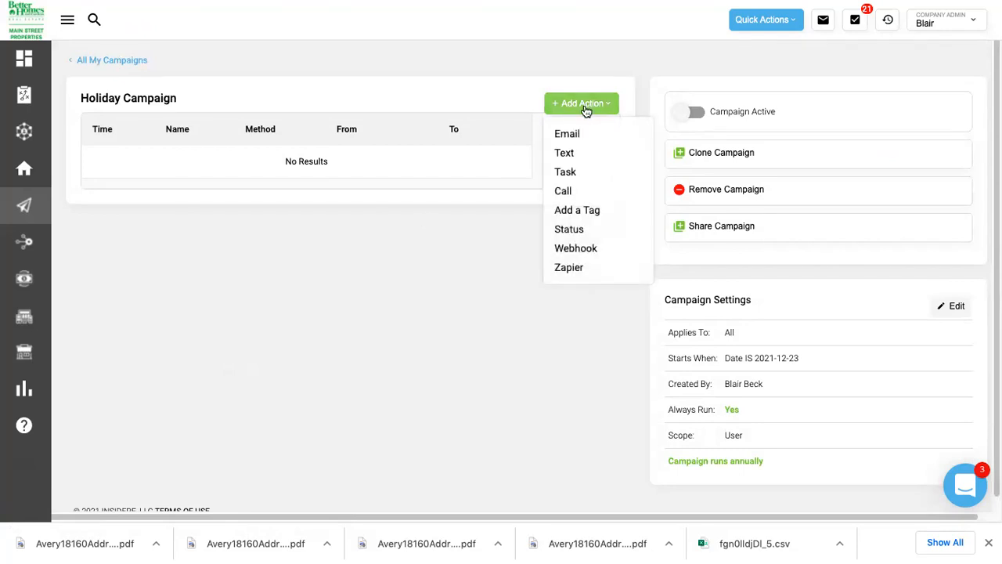
Add an email action to the campaign and name it 'Happy Holidays'.
left_click(572, 134)
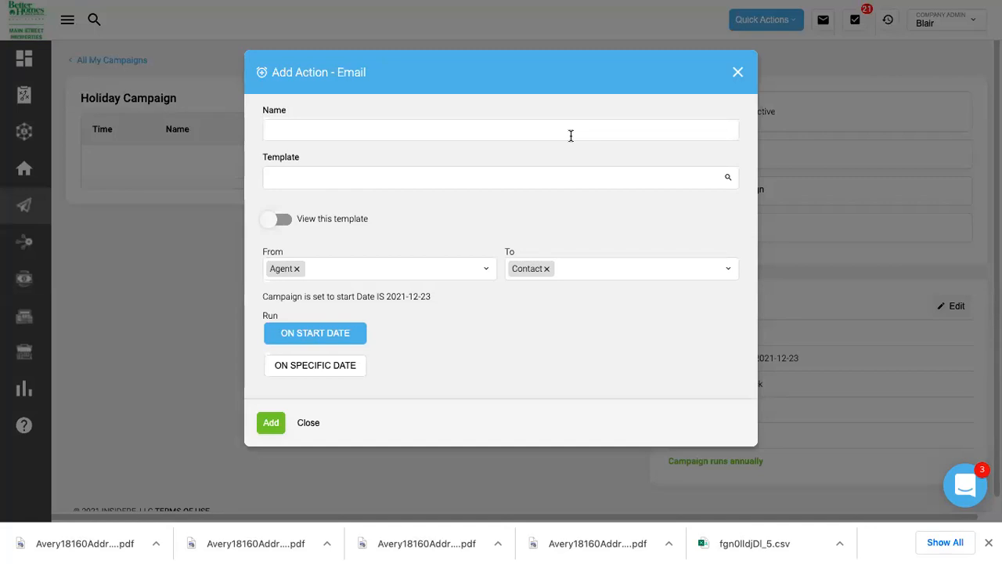
left_click(482, 129)
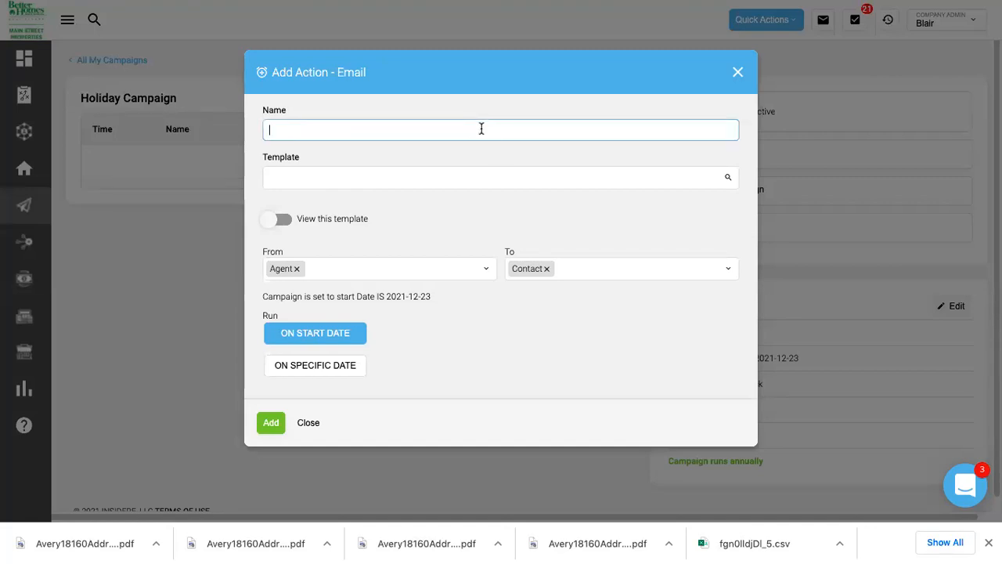
type("Merry Ch")
key("BackSpace")
key("BackSpace")
key("BackSpace")
key("BackSpace")
key("BackSpace")
key("BackSpace")
key("BackSpace")
key("BackSpace")
key("BackSpace")
type("HA")
key("BackSpace")
type("appy Holidays")
Use the Holiday - Happy Holidays 1 template, schedule it for 12/23/2021, and save the action.
left_click(392, 174)
type("happy")
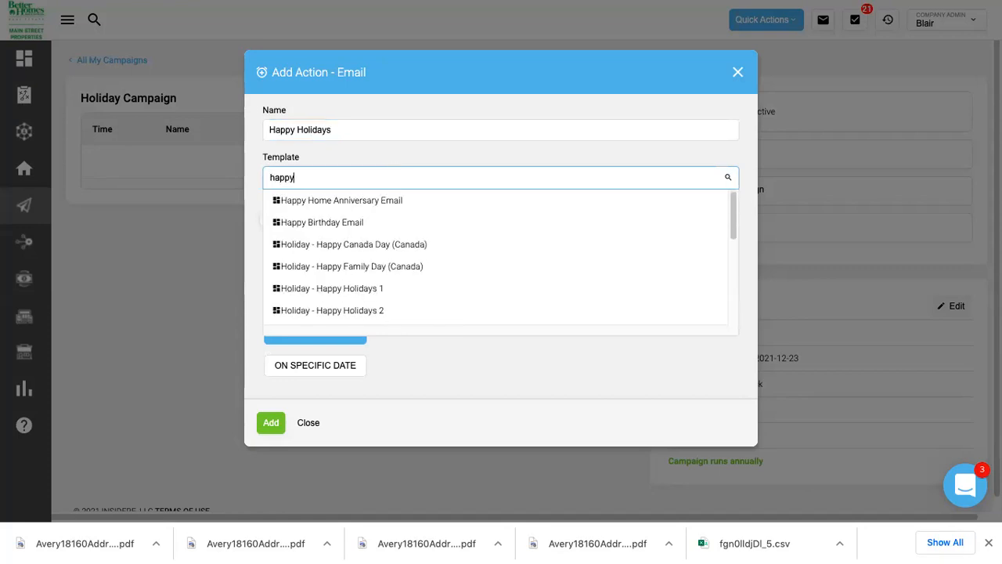
scroll(373, 273, "down", 1)
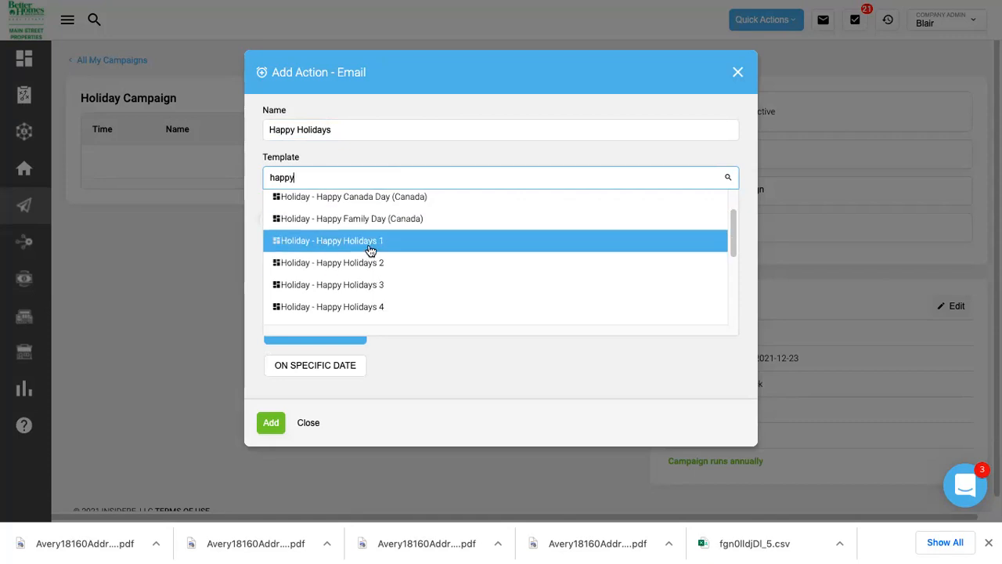
left_click(371, 250)
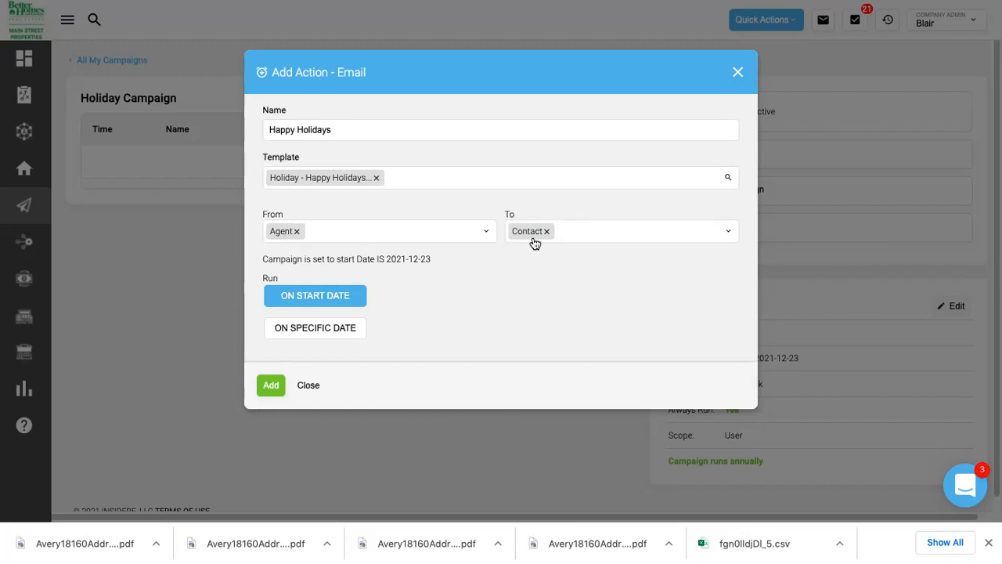
left_click(295, 331)
left_click(476, 321)
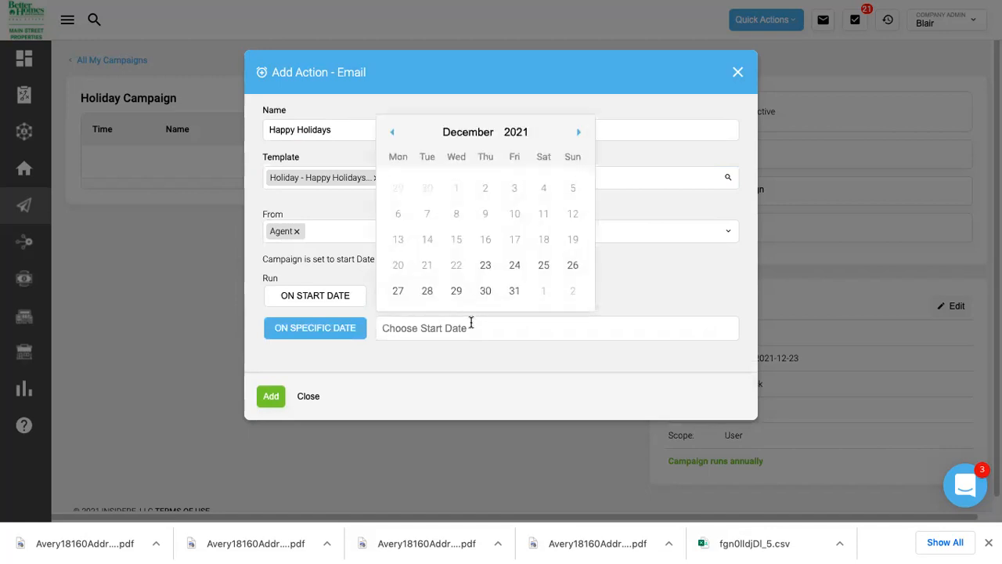
left_click(486, 265)
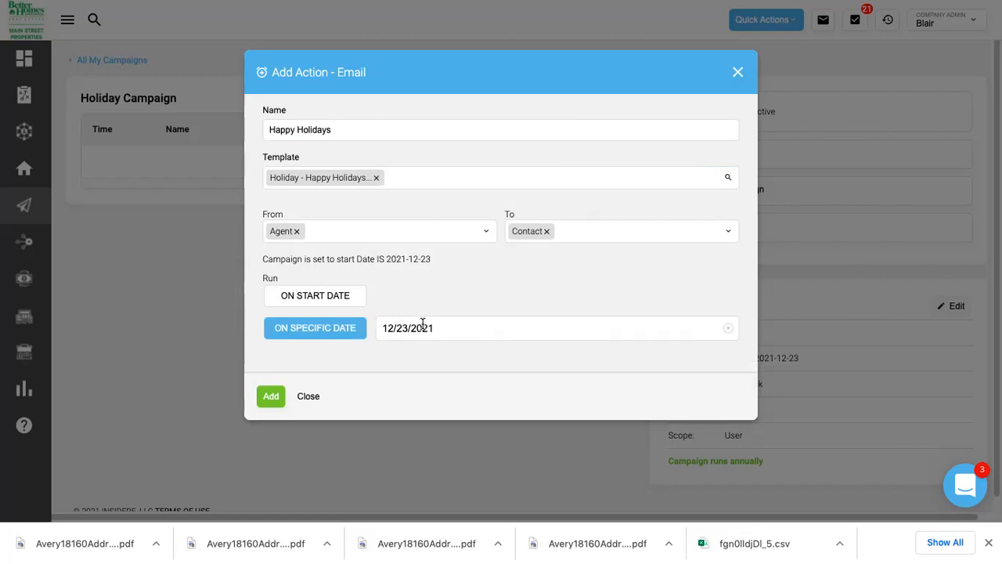
left_click(271, 397)
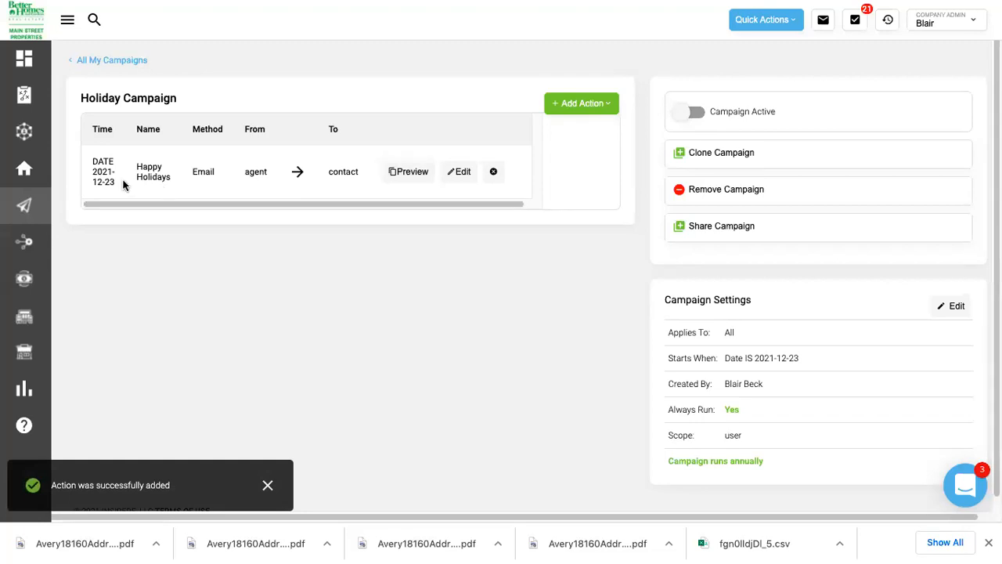
Preview the Happy Holidays email content, then close the preview.
left_click(408, 172)
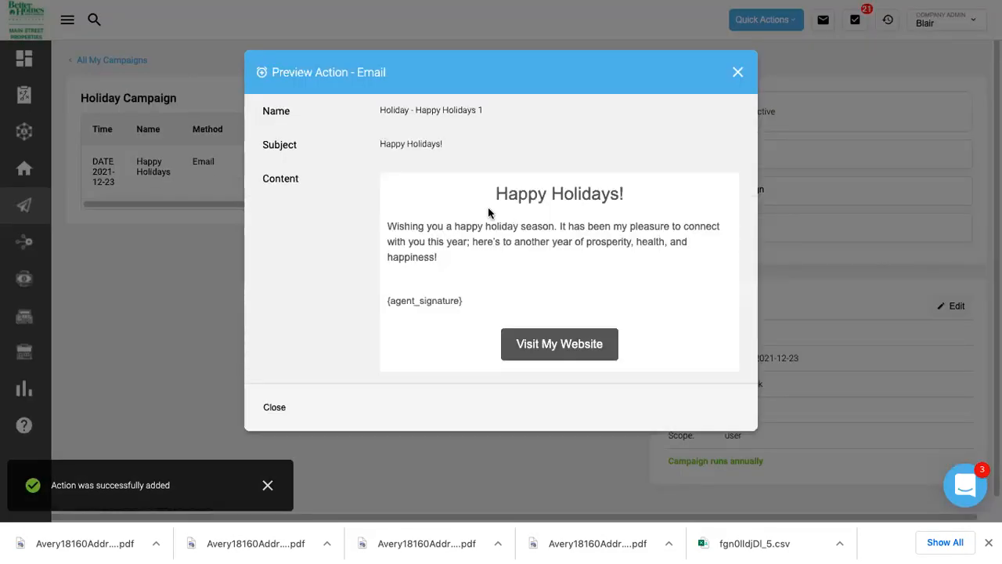
scroll(529, 226, "down", 2)
scroll(529, 228, "down", 3)
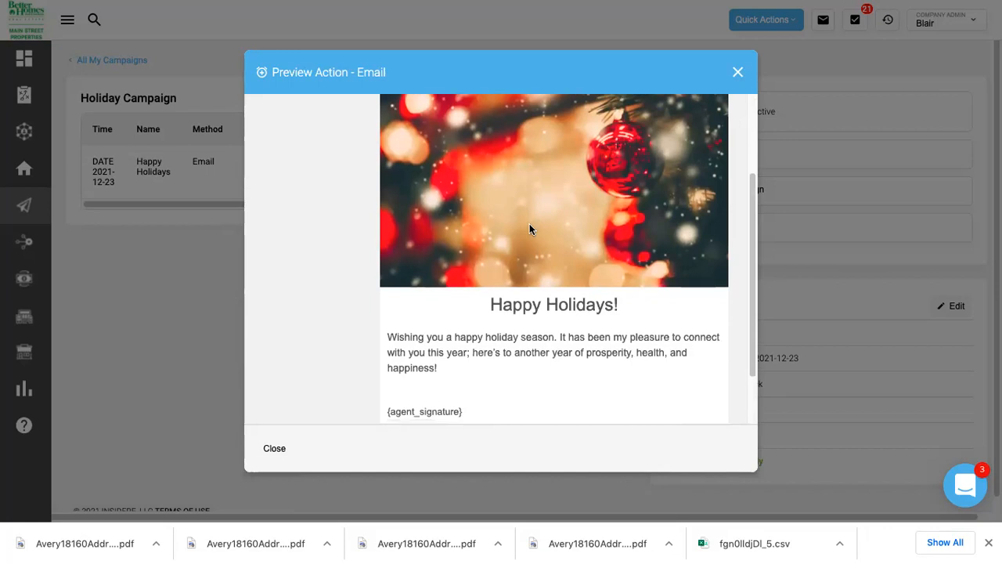
scroll(529, 228, "up", 4)
scroll(529, 226, "up", 1)
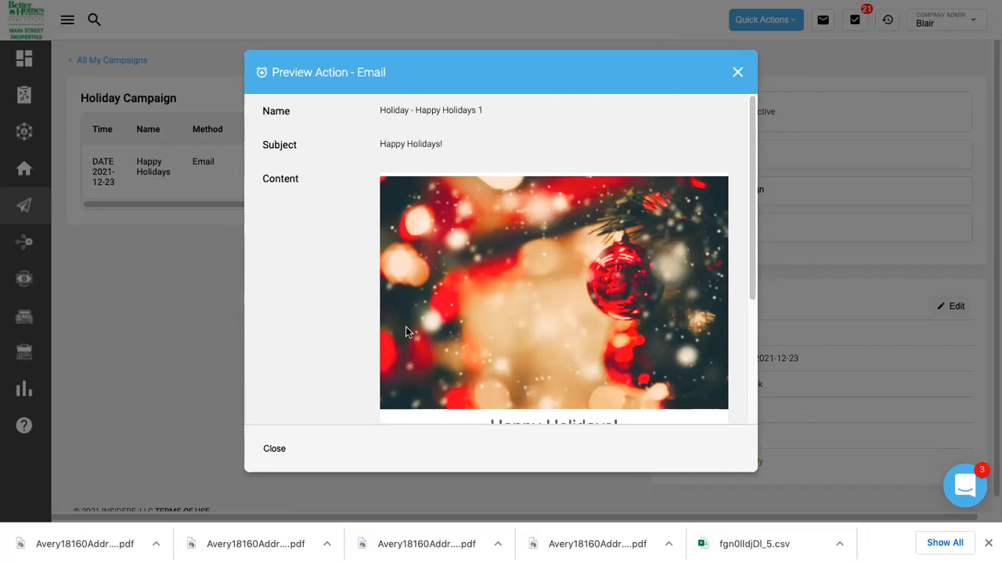
left_click(271, 446)
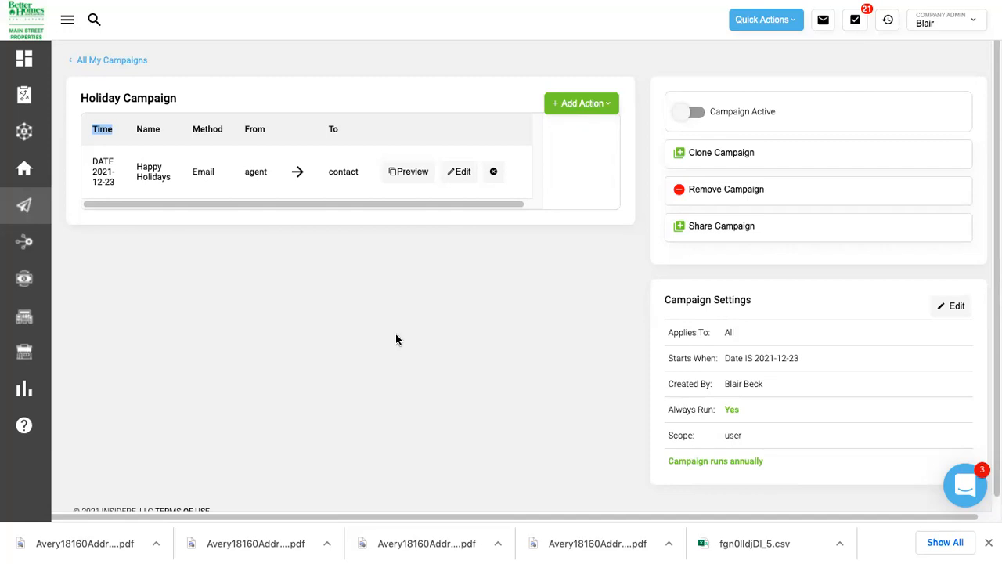
Exit full screen, go to the Main Street Agents site, and open the kvCore Engagement room.
mouse_move(232, 3)
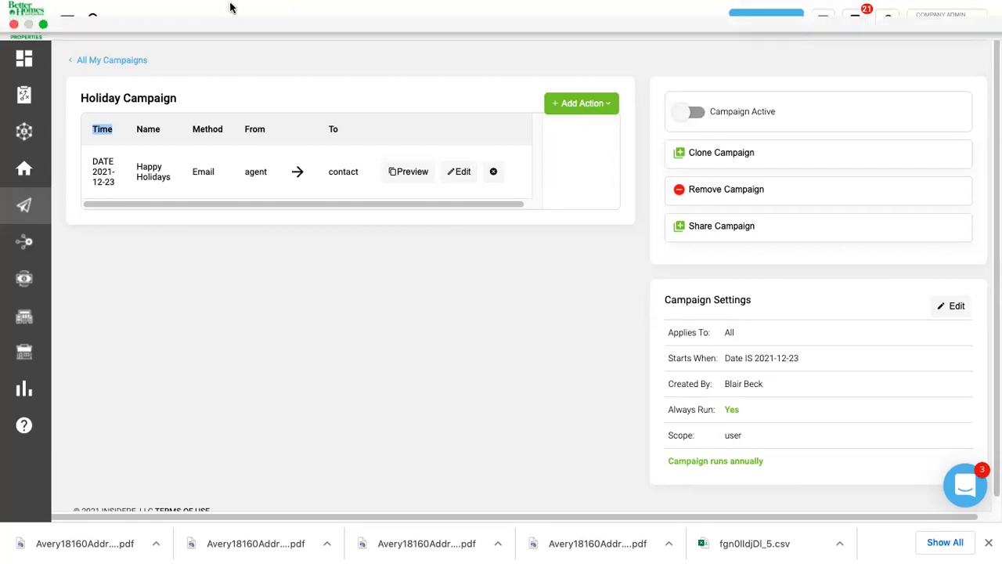
left_click(44, 26)
left_click(375, 97)
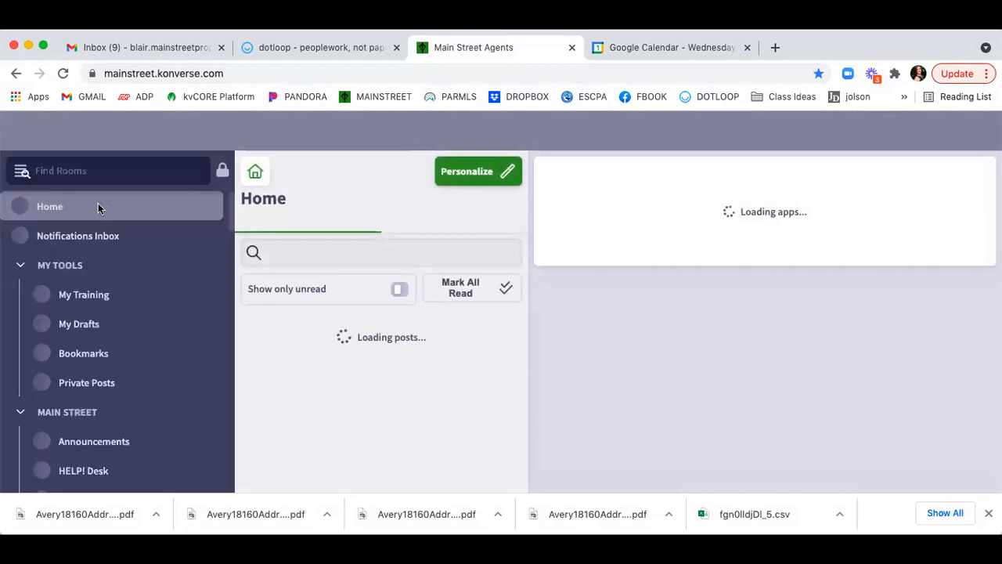
scroll(98, 207, "down", 5)
scroll(98, 206, "down", 8)
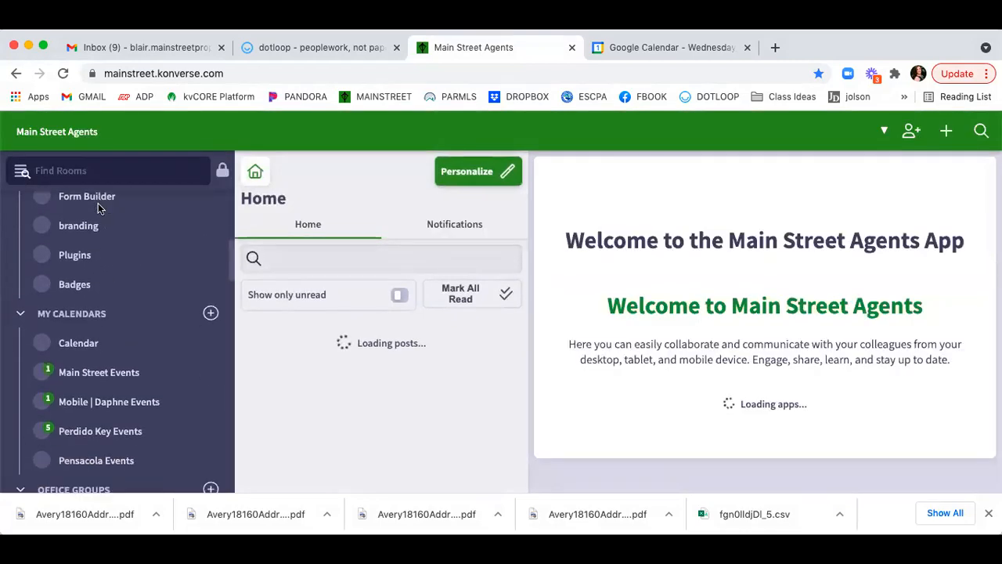
scroll(98, 204, "down", 6)
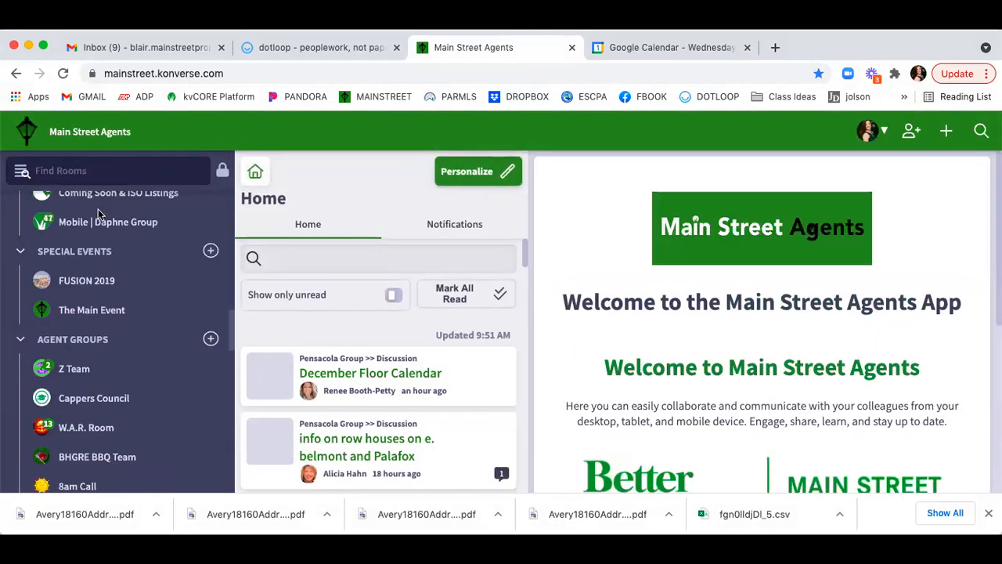
scroll(108, 324, "down", 2)
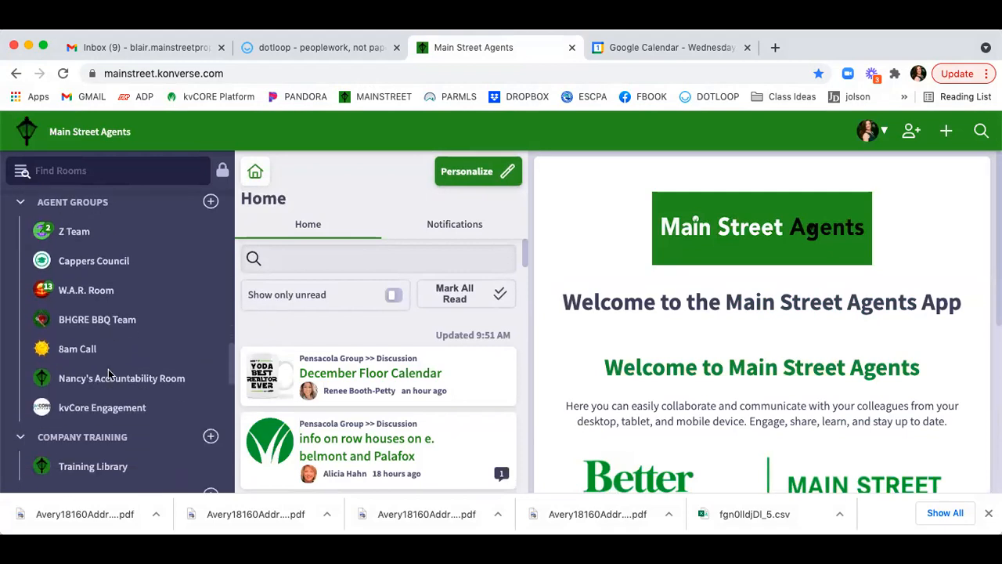
left_click(104, 405)
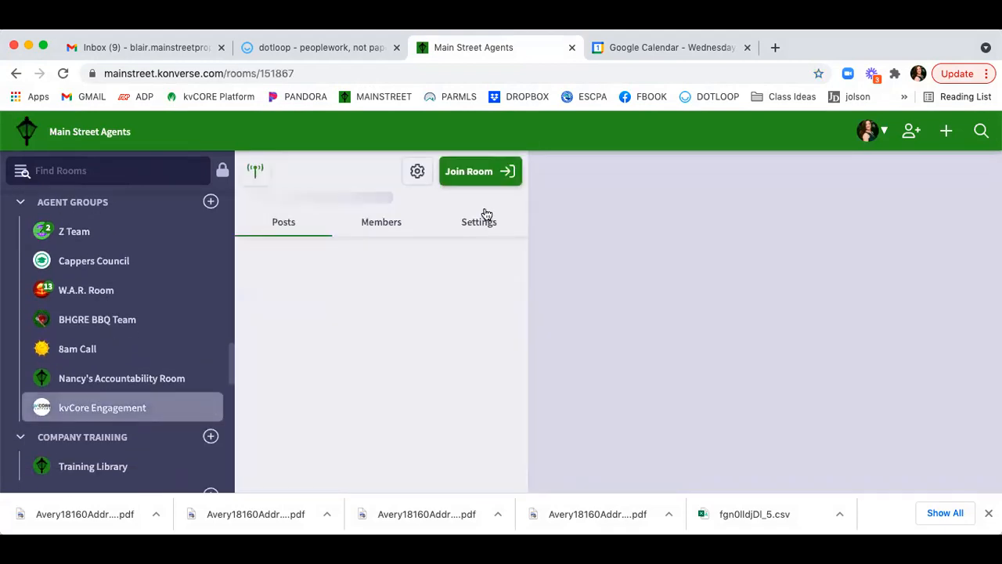
Scroll through the kvCore Engagement posts, such as the Power Hour and Smart Campaign Basics videos.
scroll(534, 271, "down", 1)
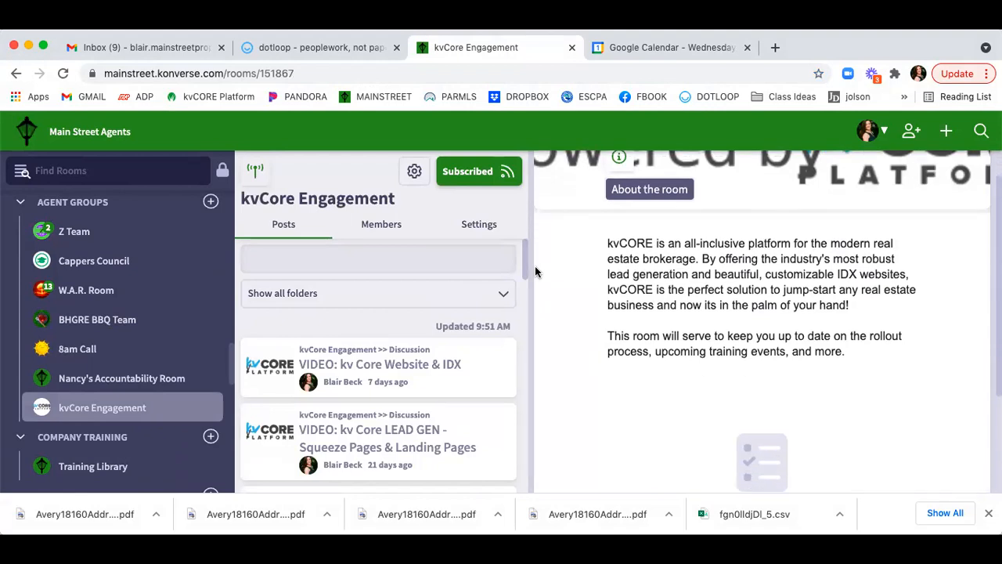
scroll(398, 374, "down", 1)
scroll(398, 374, "down", 2)
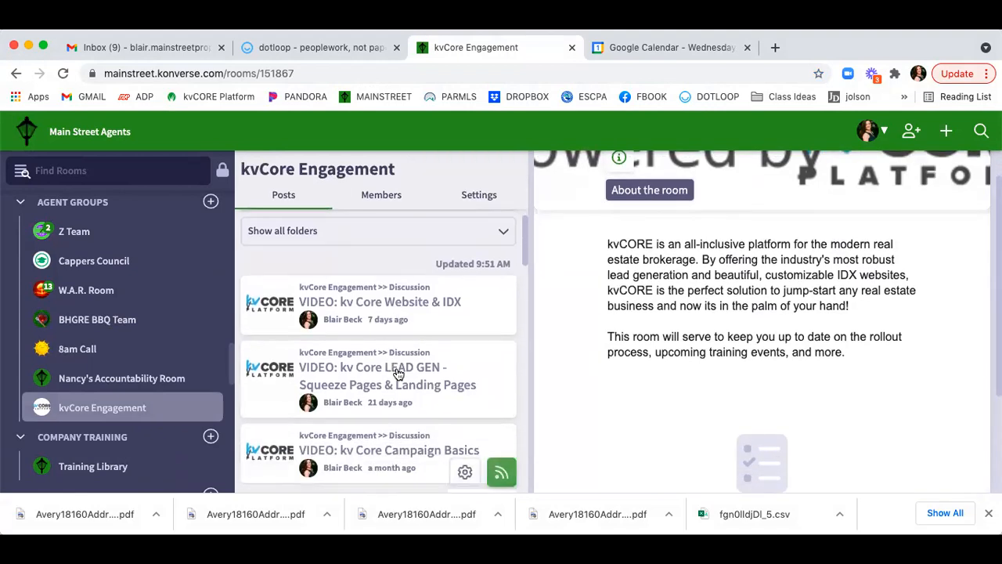
scroll(405, 378, "down", 1)
scroll(408, 379, "down", 3)
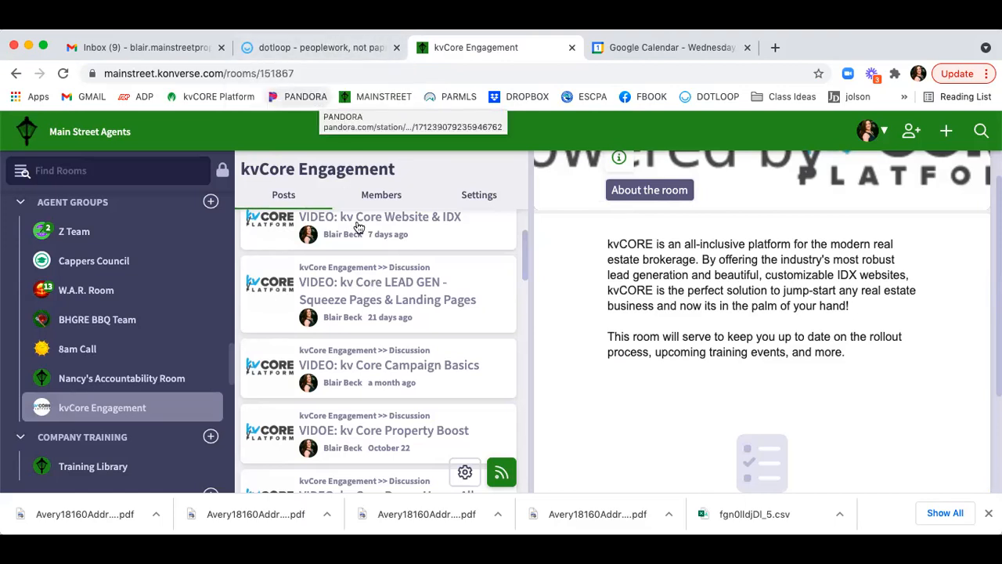
scroll(386, 367, "down", 1)
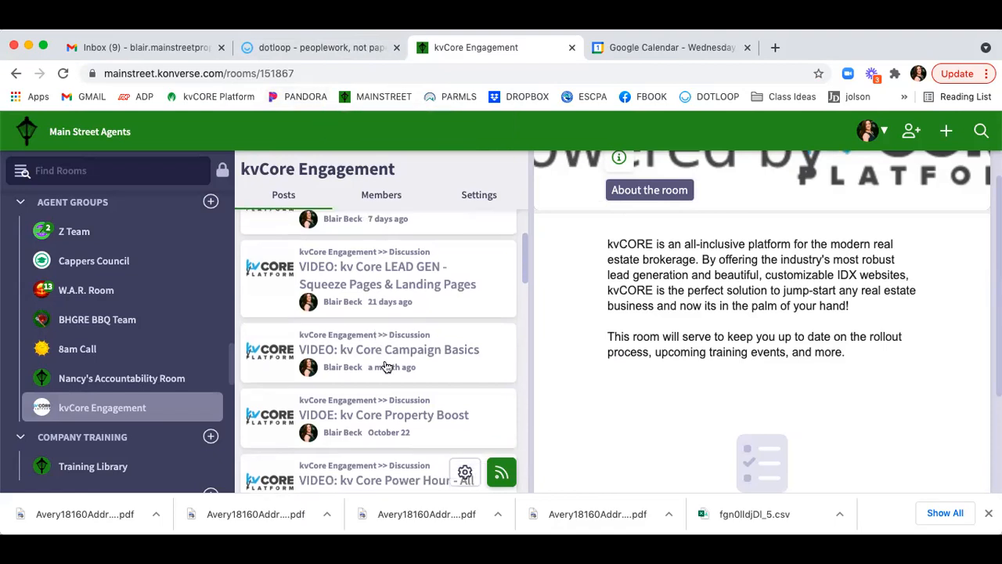
scroll(518, 346, "down", 5)
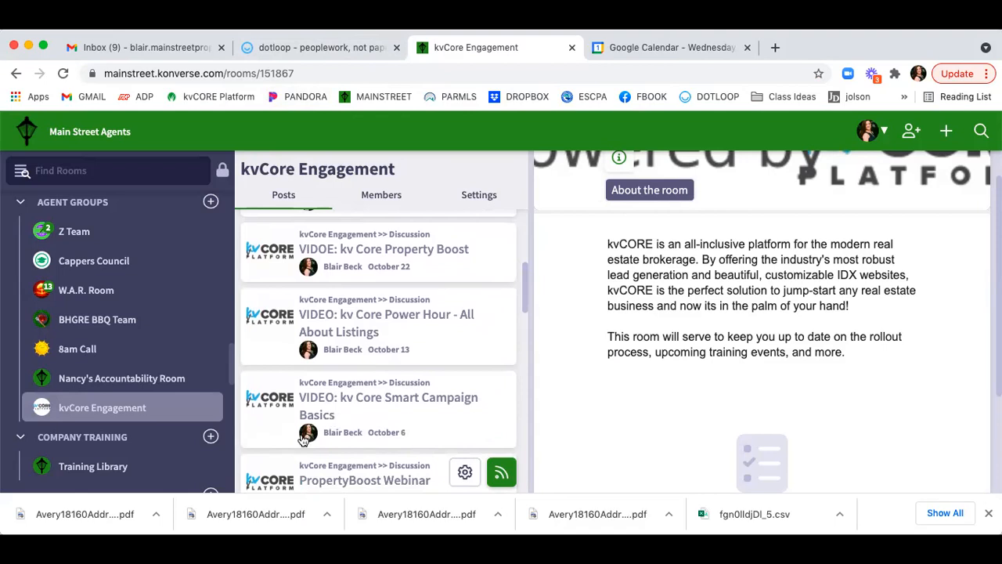
Check the kvCORE Platform dashboard, then return to the Main Street Agents site.
left_click(188, 97)
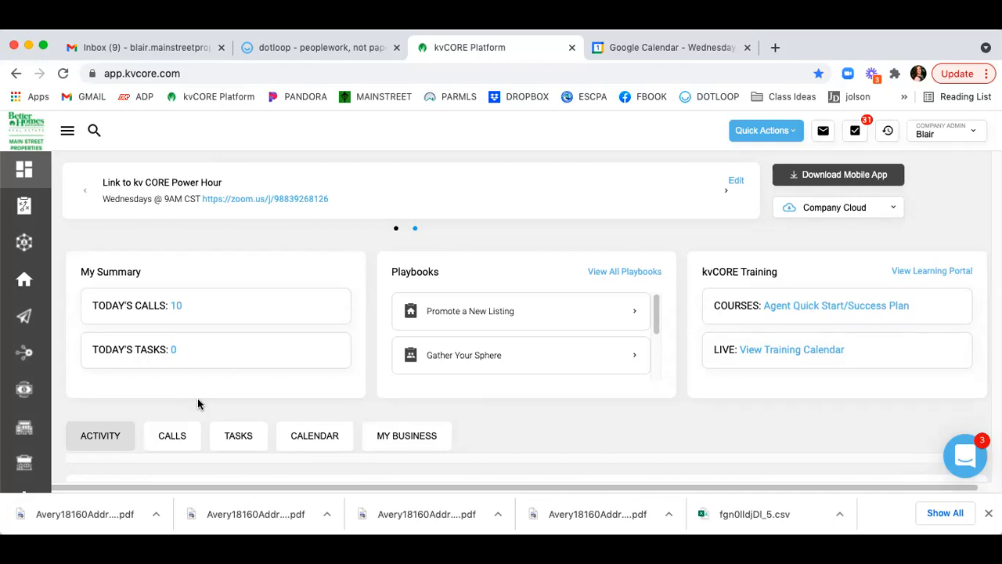
left_click(376, 95)
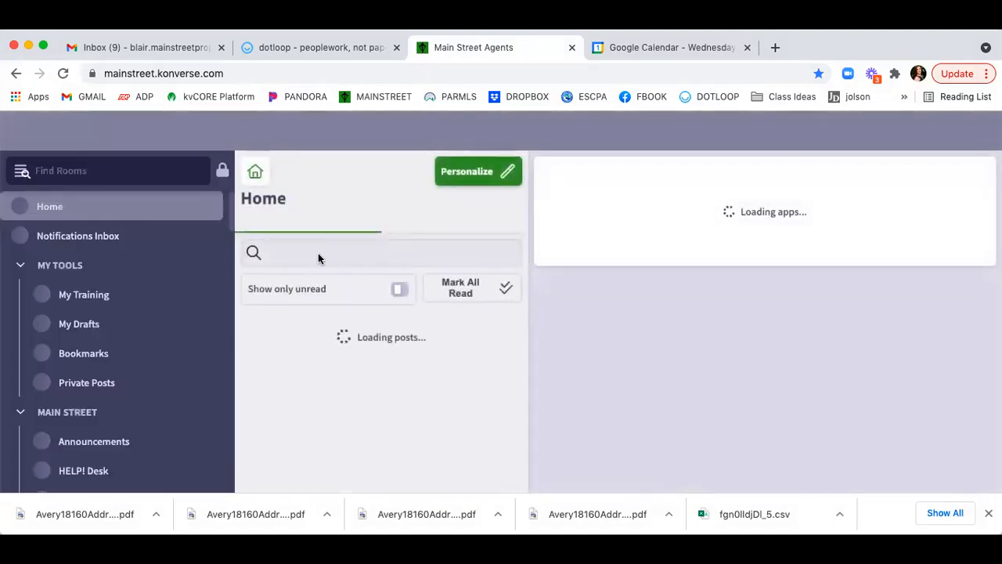
Search the home feed for 'pdf' and open the Pensacola Group December Newsletters PDF post.
left_click(309, 258)
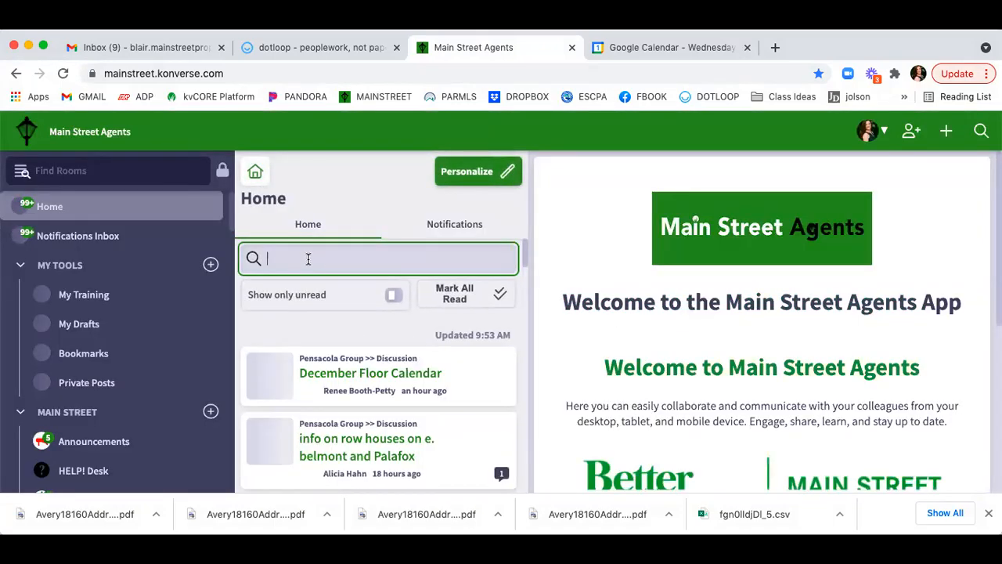
type("pdf")
key("Return")
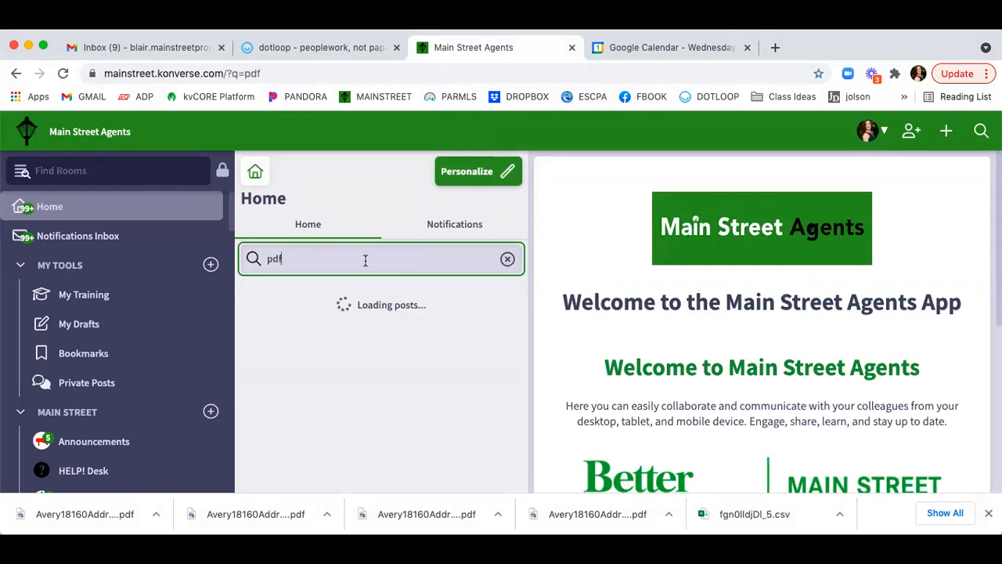
scroll(400, 321, "down", 3)
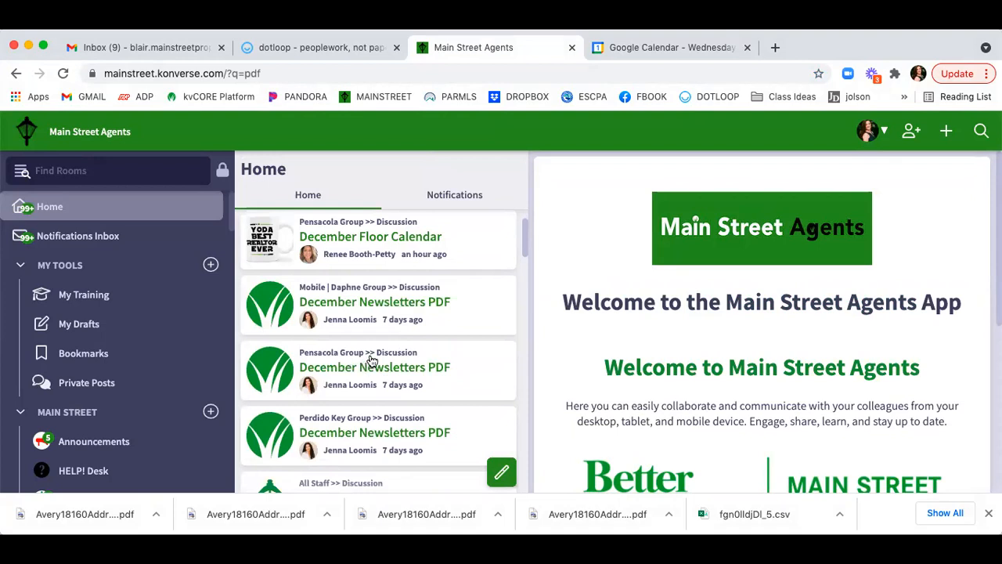
left_click(425, 373)
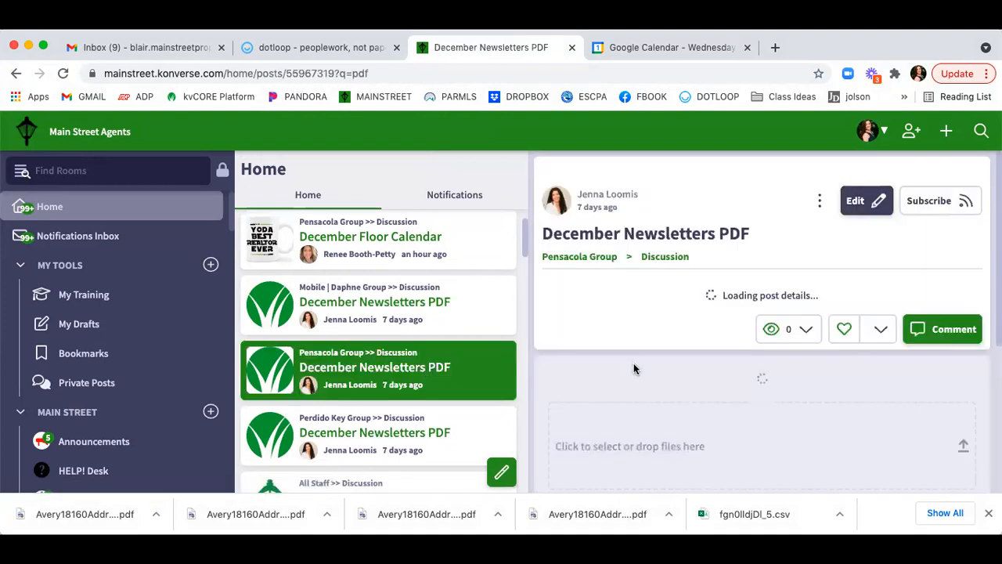
scroll(783, 286, "down", 2)
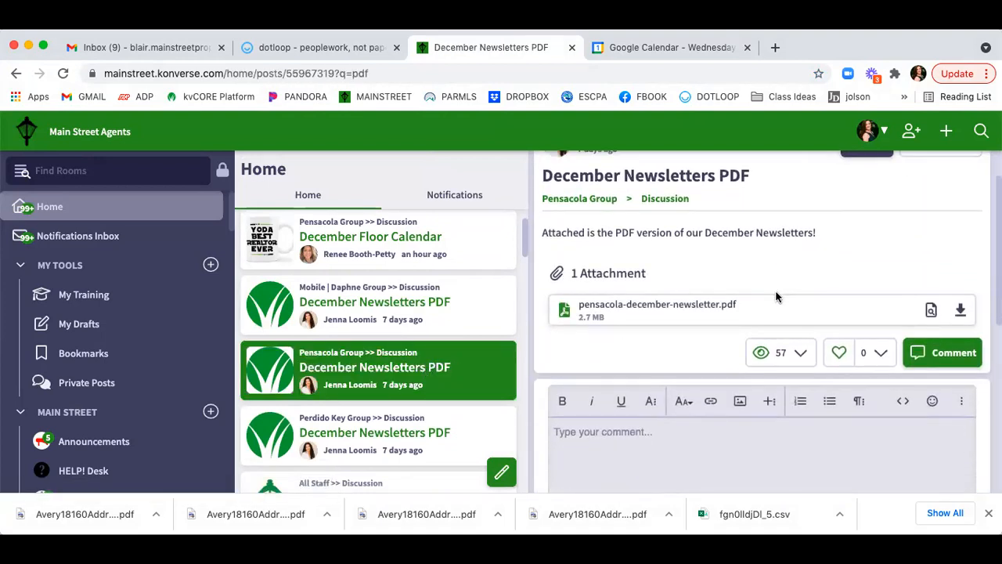
left_click(929, 312)
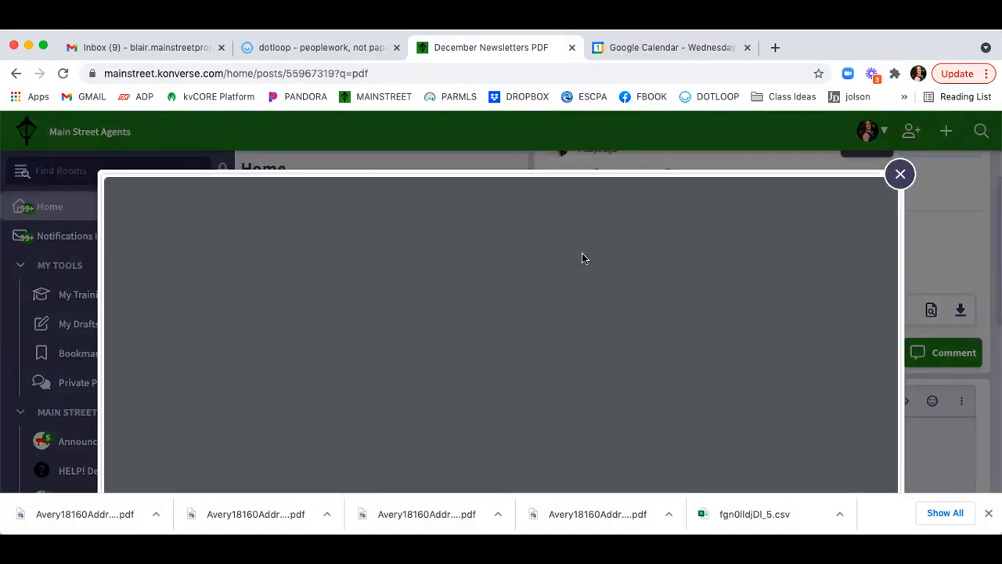
scroll(582, 258, "down", 5)
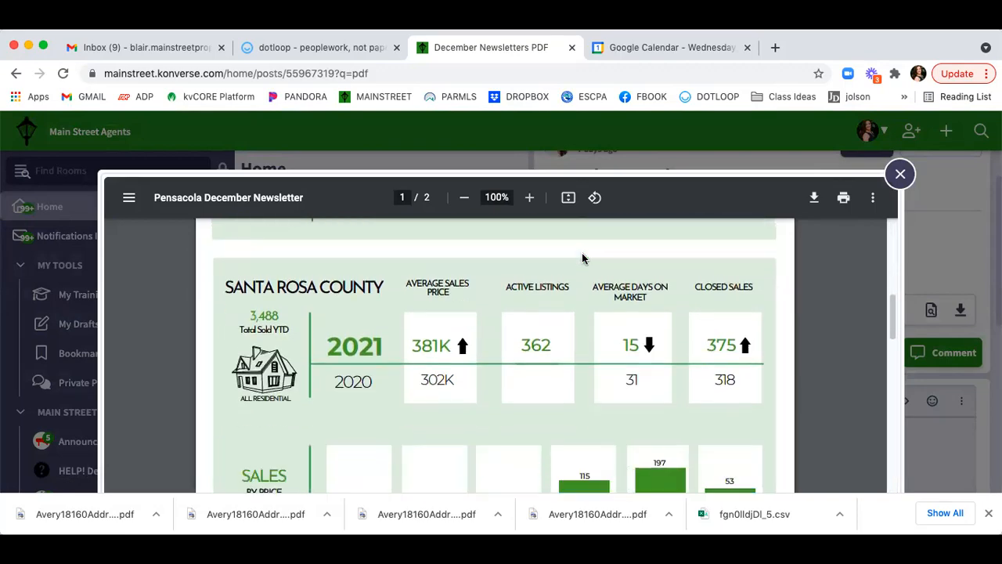
scroll(582, 258, "down", 10)
scroll(582, 258, "down", 4)
scroll(582, 257, "up", 16)
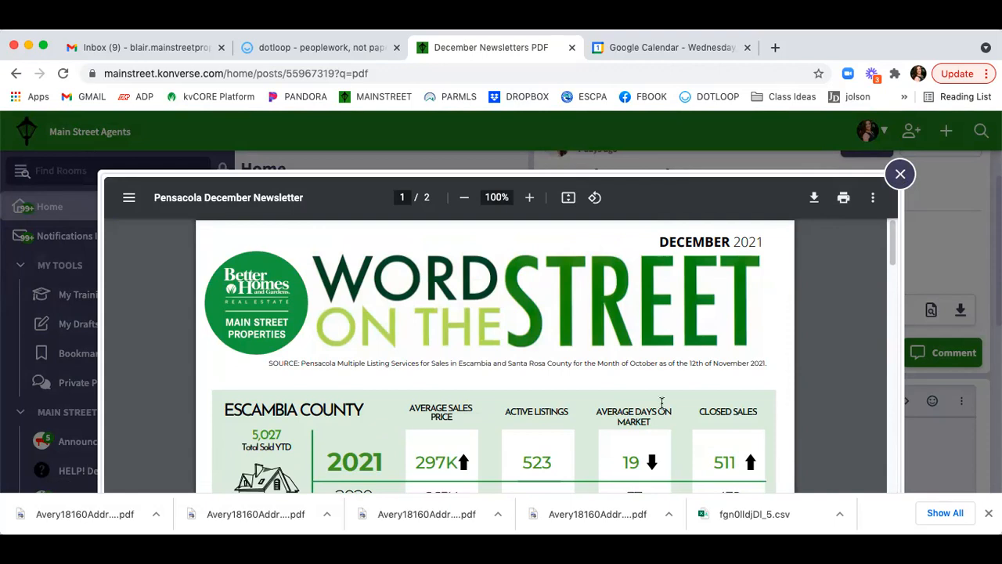
left_click(901, 173)
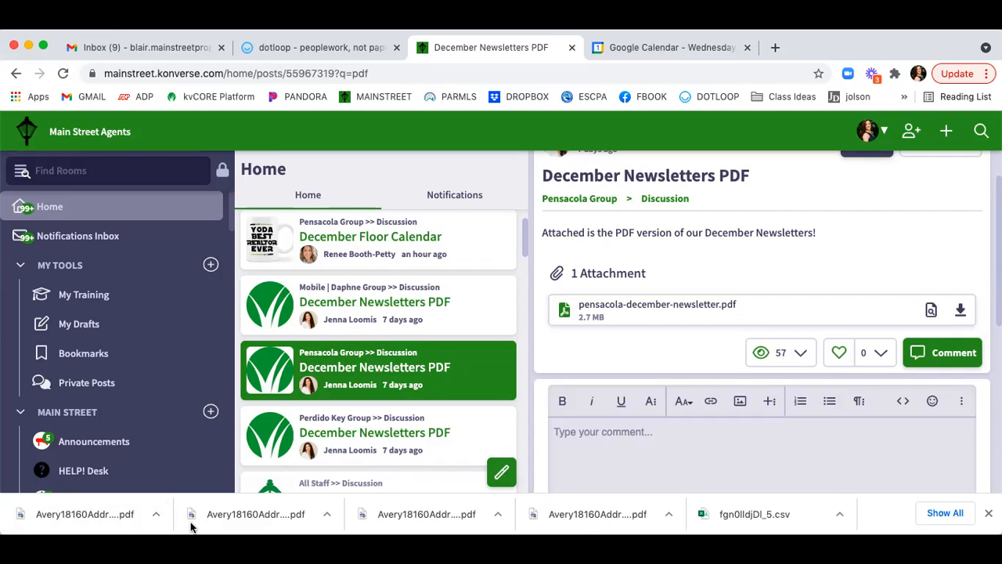
Go to the kvCORE dashboard and open the Marketing overview page.
left_click(182, 100)
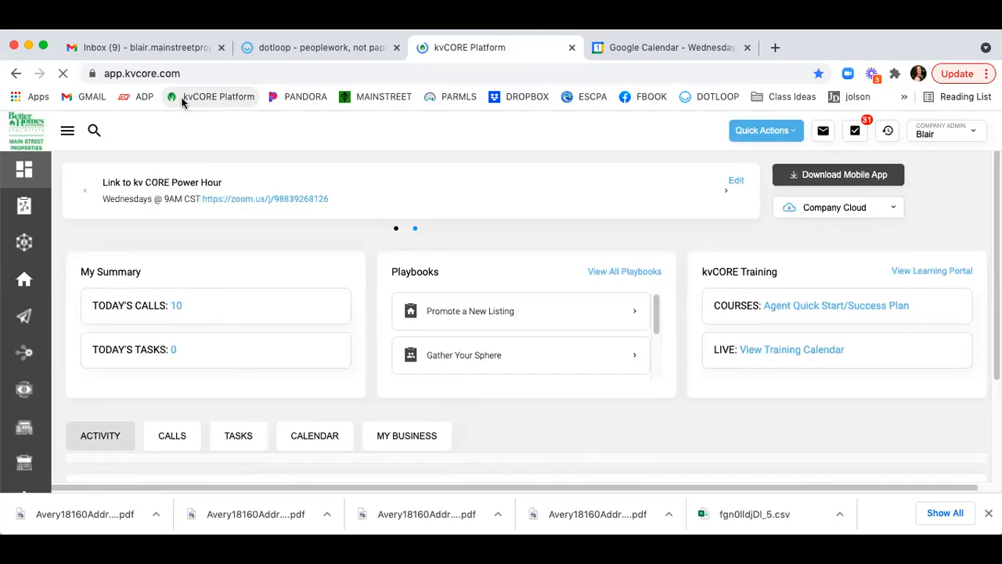
left_click(26, 315)
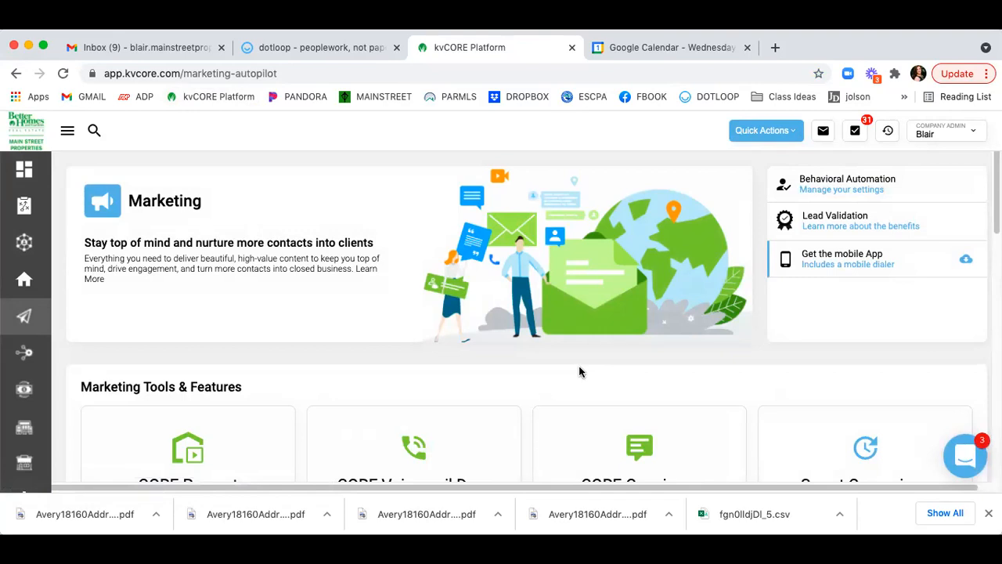
scroll(404, 379, "down", 2)
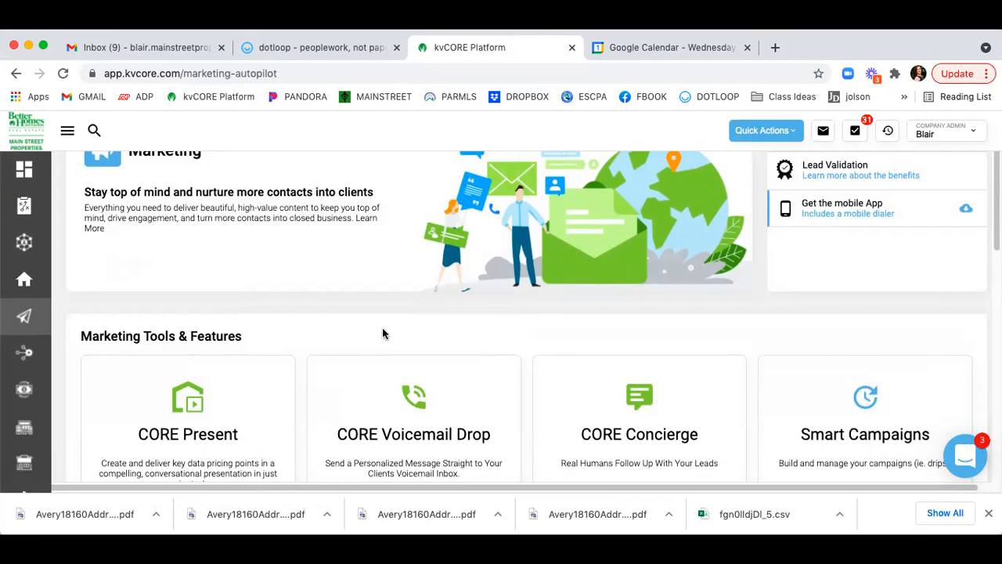
scroll(376, 328, "up", 1)
mouse_move(33, 313)
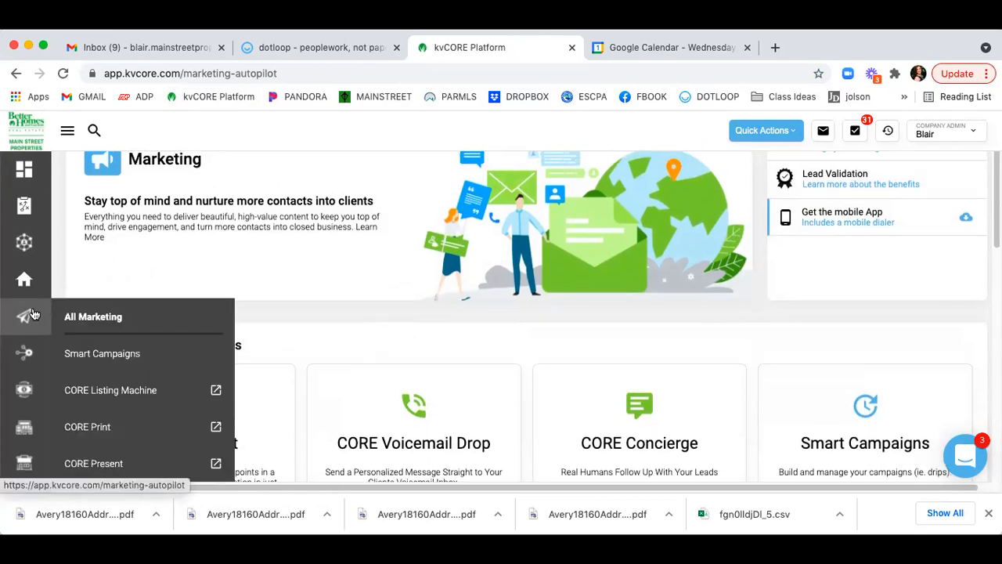
Open the Smart Campaigns list and bring up the Default Active Buyer campaign page.
left_click(133, 361)
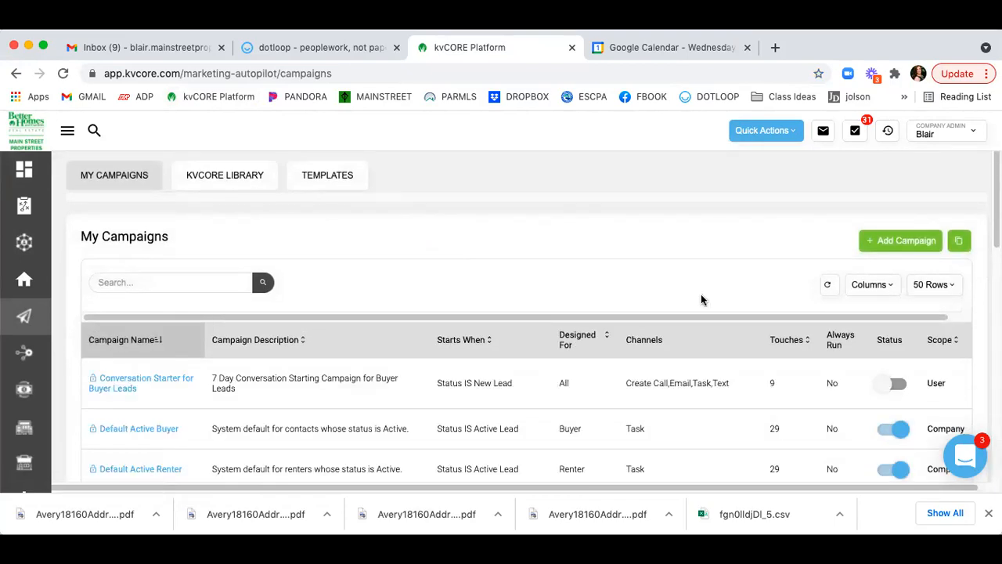
scroll(700, 298, "down", 3)
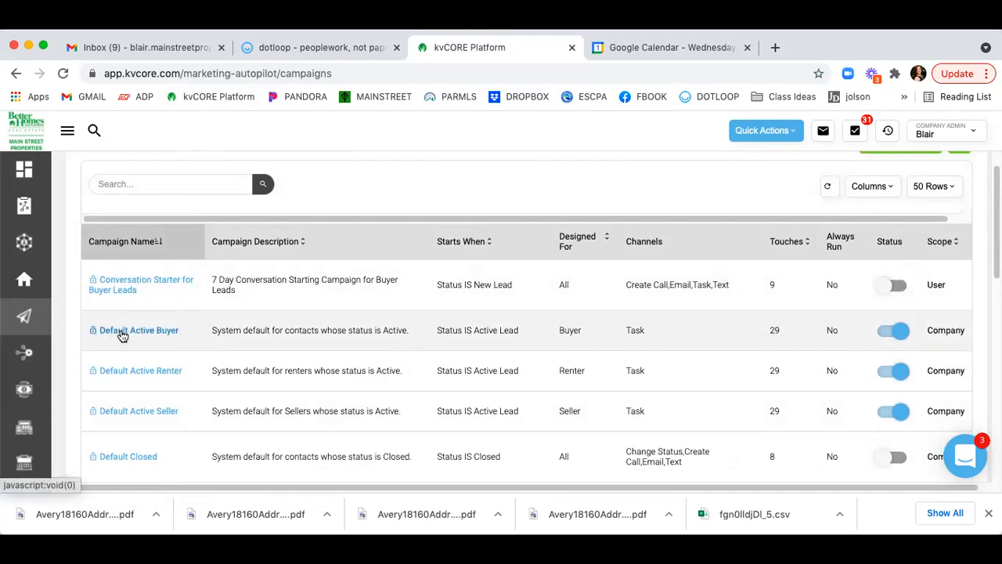
scroll(122, 335, "down", 5)
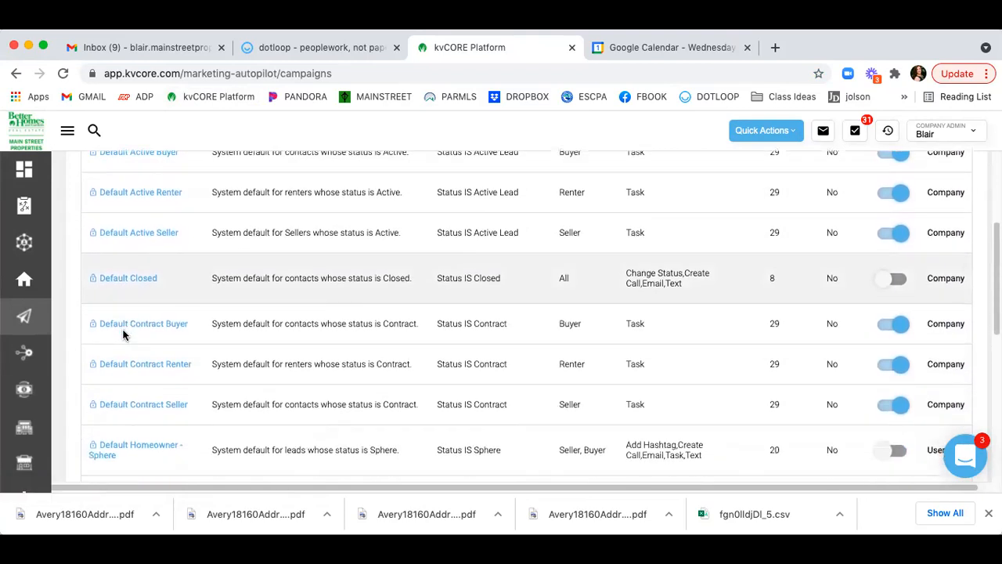
scroll(123, 335, "down", 3)
scroll(123, 335, "up", 6)
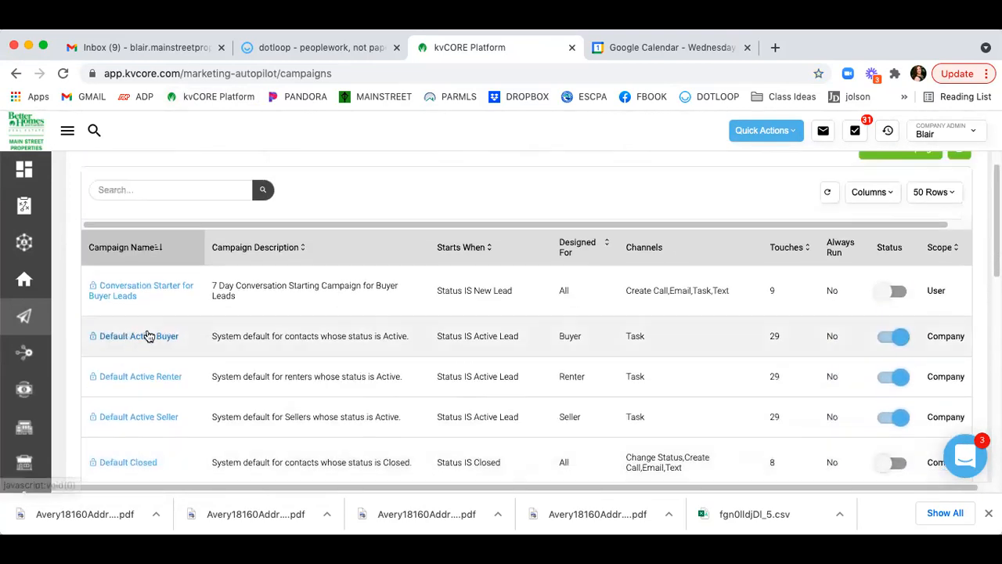
scroll(632, 277, "down", 3)
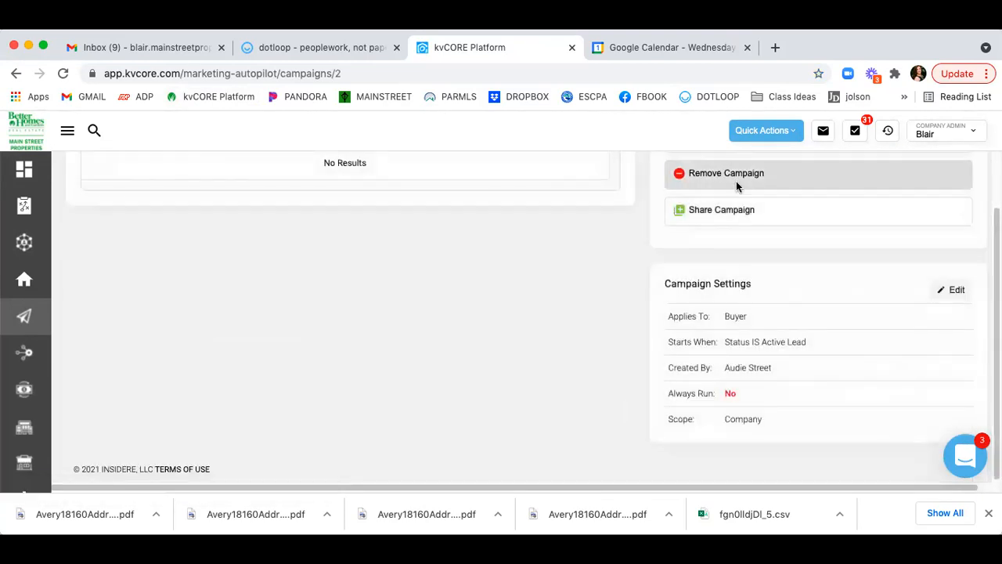
scroll(798, 253, "up", 5)
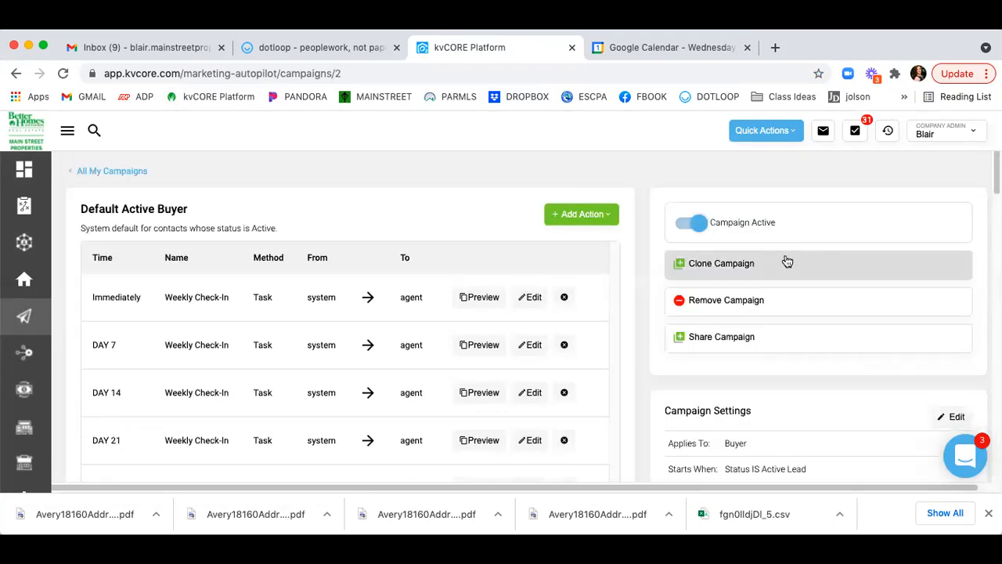
Clone the Default Active Buyer campaign and advance to its campaign details step.
left_click(723, 264)
scroll(313, 329, "down", 5)
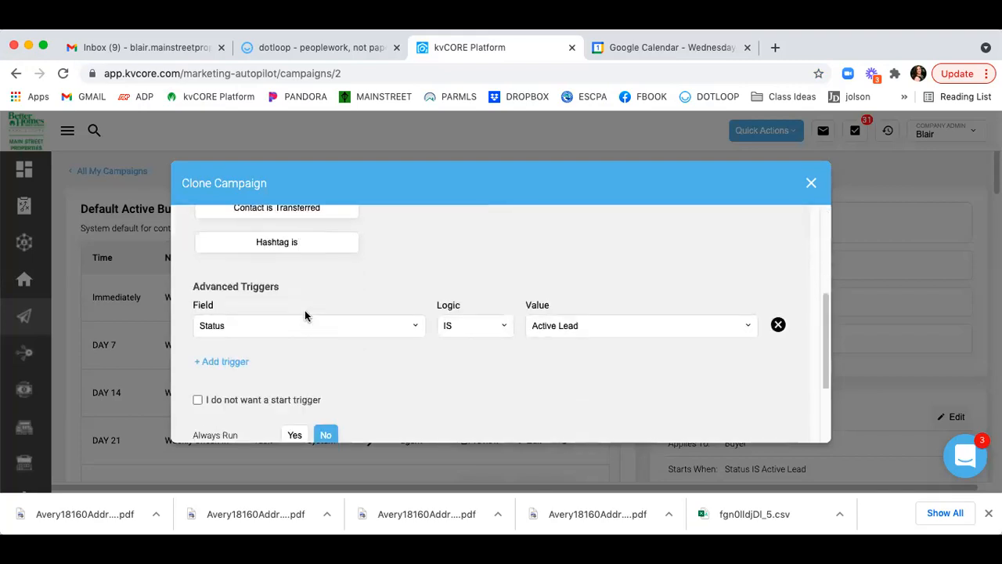
scroll(305, 317, "down", 3)
left_click(197, 423)
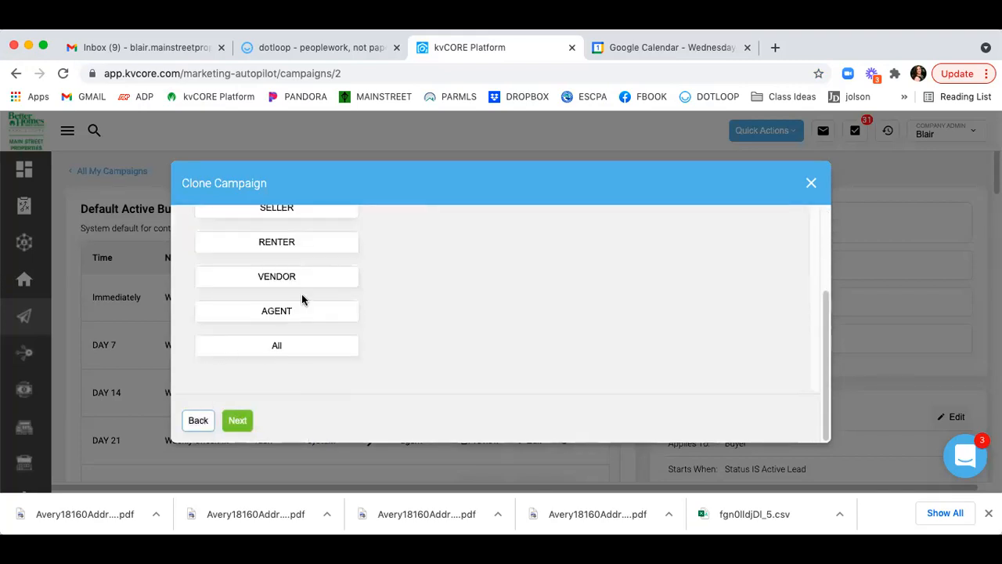
left_click(243, 421)
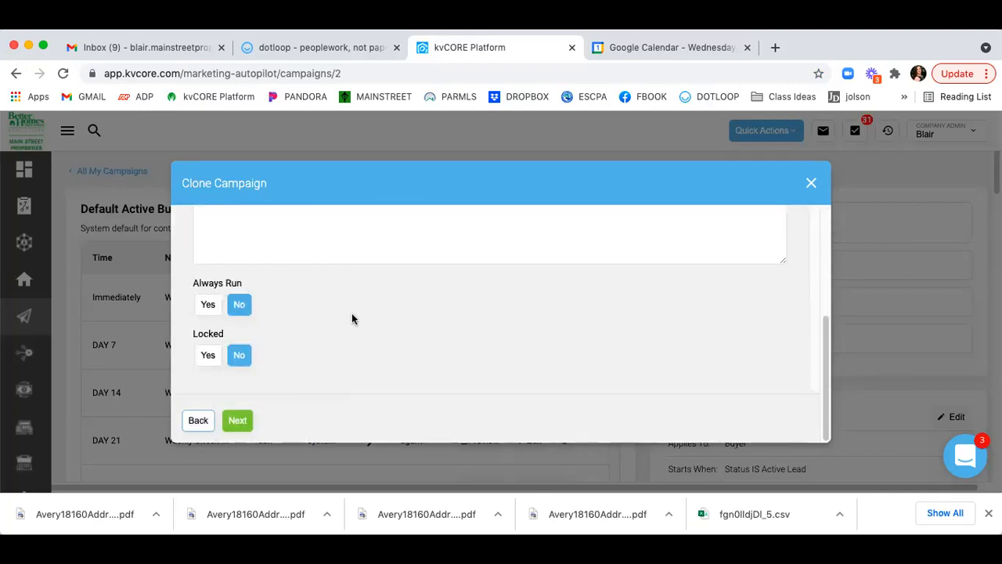
Prefix the name with '*SR*' to make '*SR* Default Active Buyer (Copy)'.
scroll(352, 317, "up", 5)
left_click(197, 314)
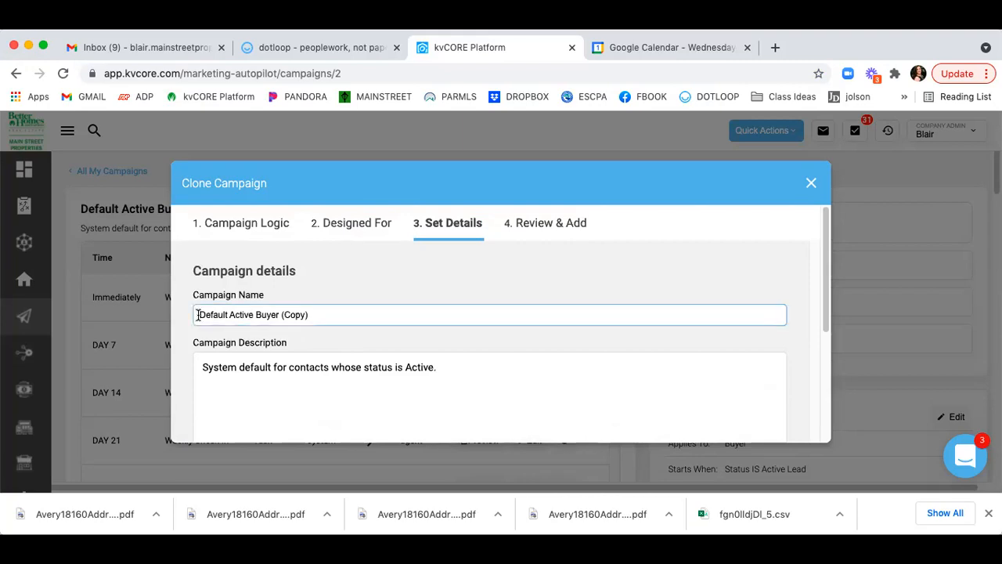
type("SR*")
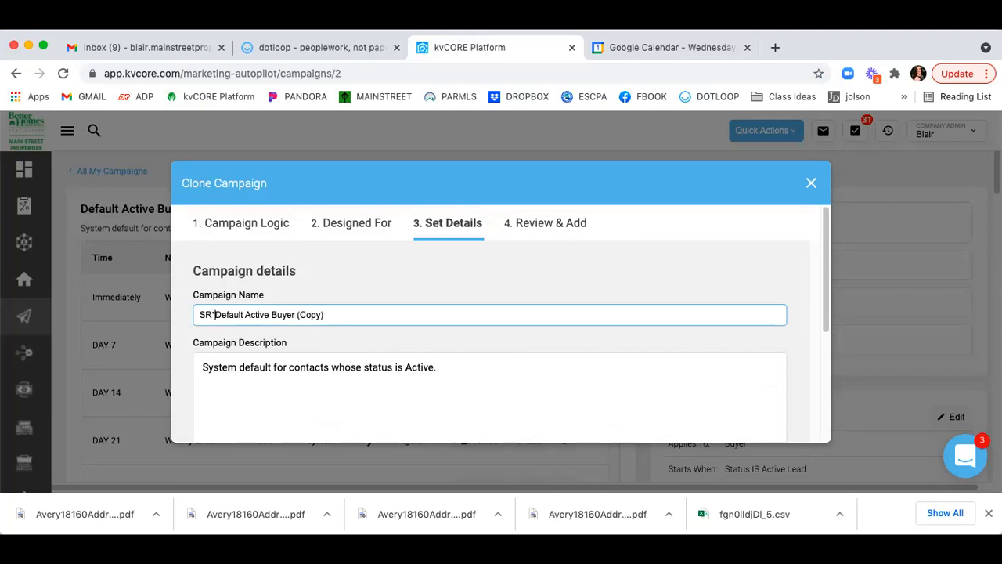
left_click(199, 315)
type("*")
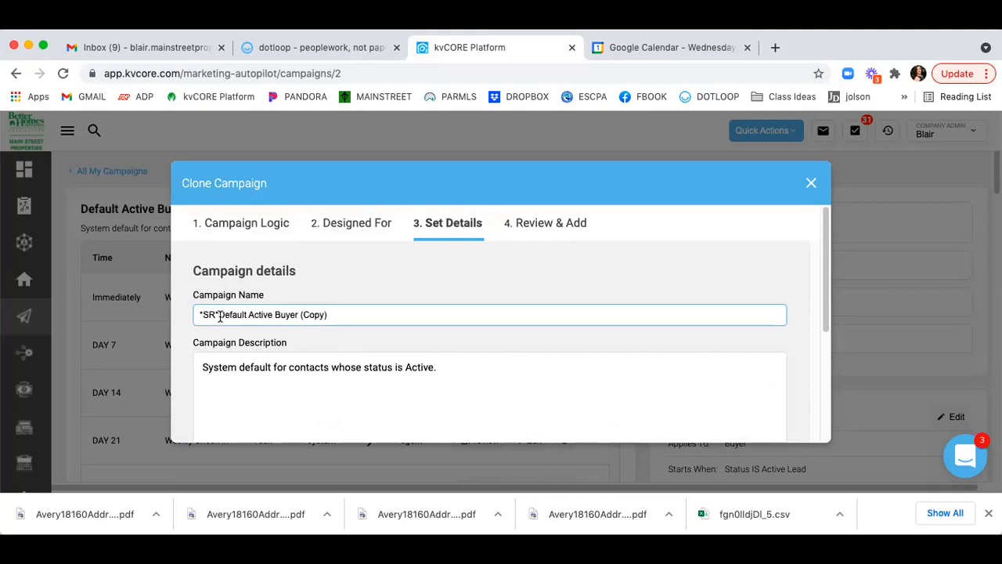
scroll(329, 317, "down", 2)
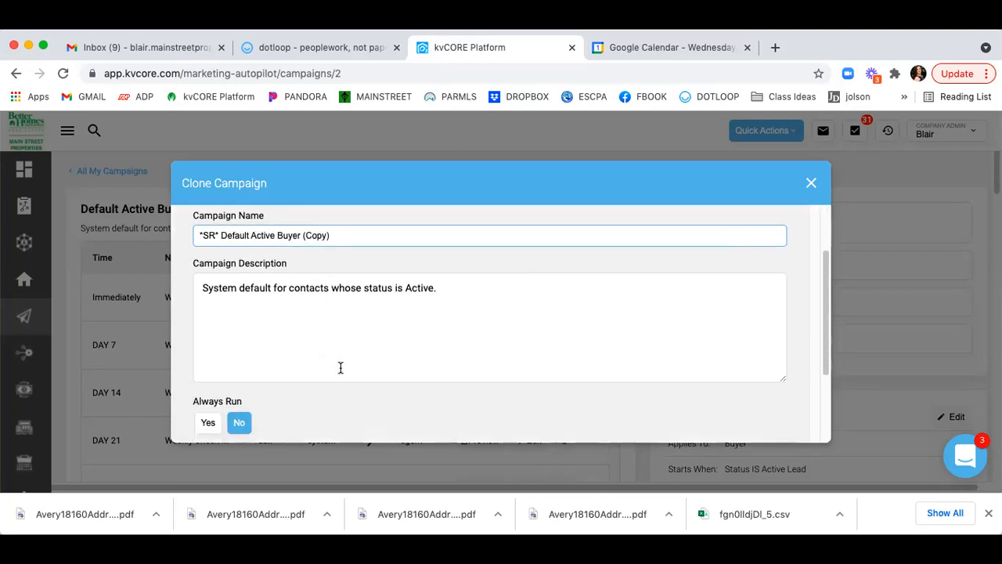
scroll(344, 391, "down", 4)
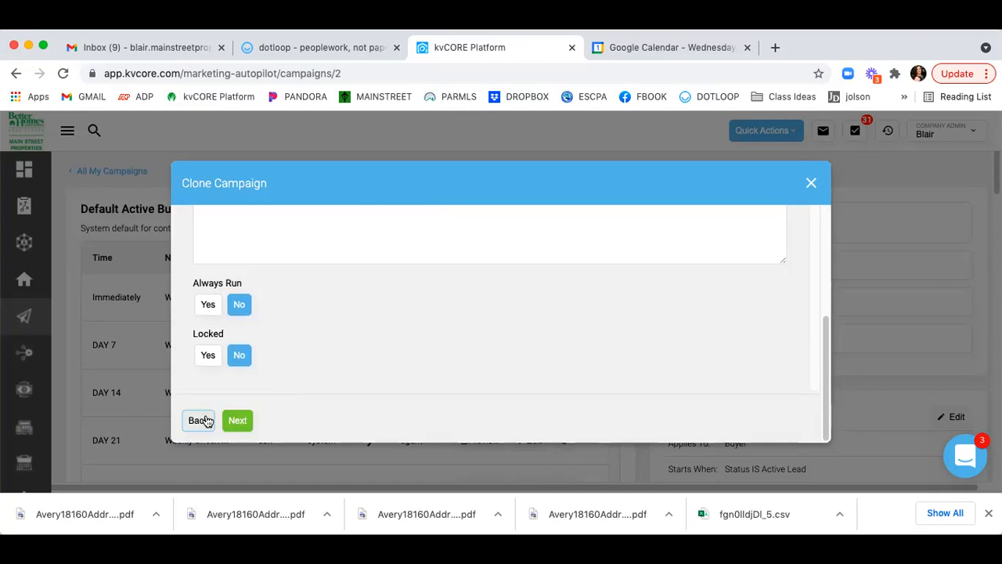
scroll(249, 379, "up", 6)
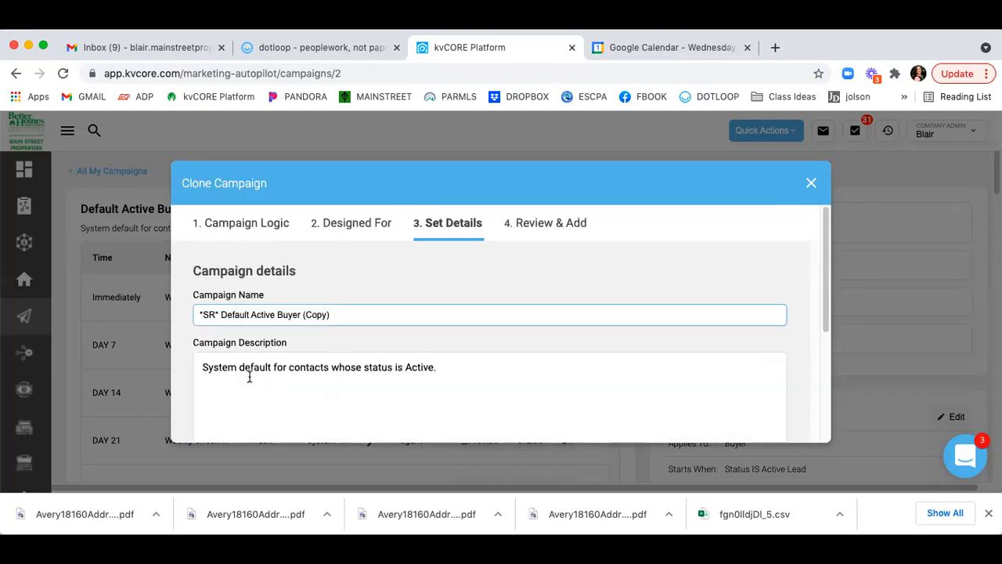
Set the campaign scope to the agent's own account.
left_click(361, 228)
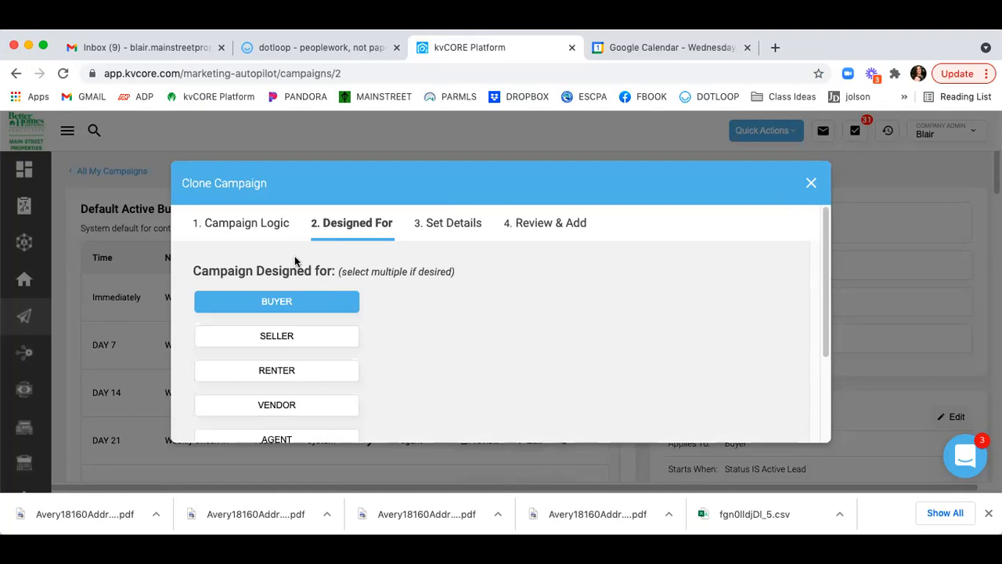
left_click(262, 233)
left_click(289, 286)
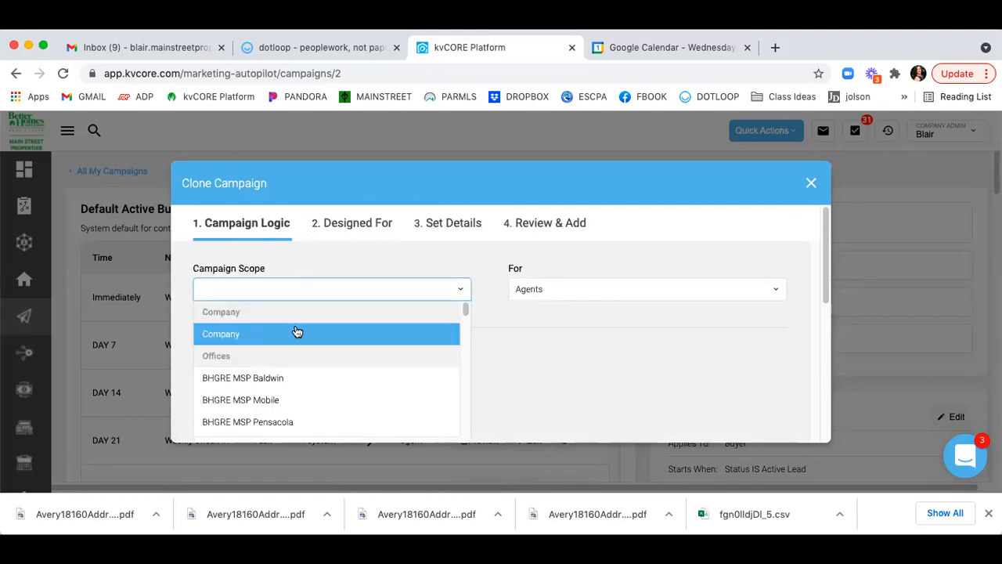
scroll(299, 369, "down", 5)
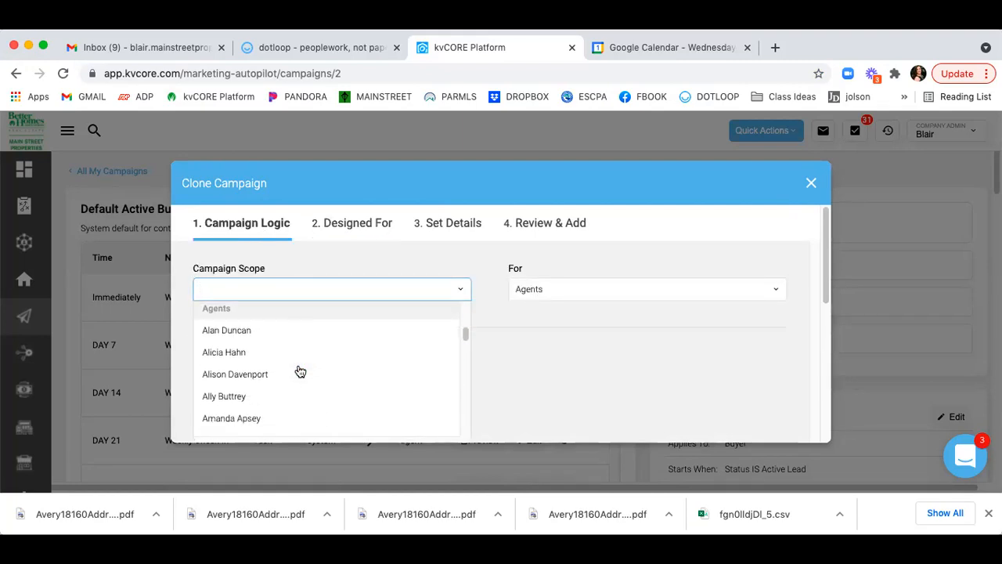
scroll(300, 371, "up", 3)
scroll(300, 371, "down", 1)
type("blai")
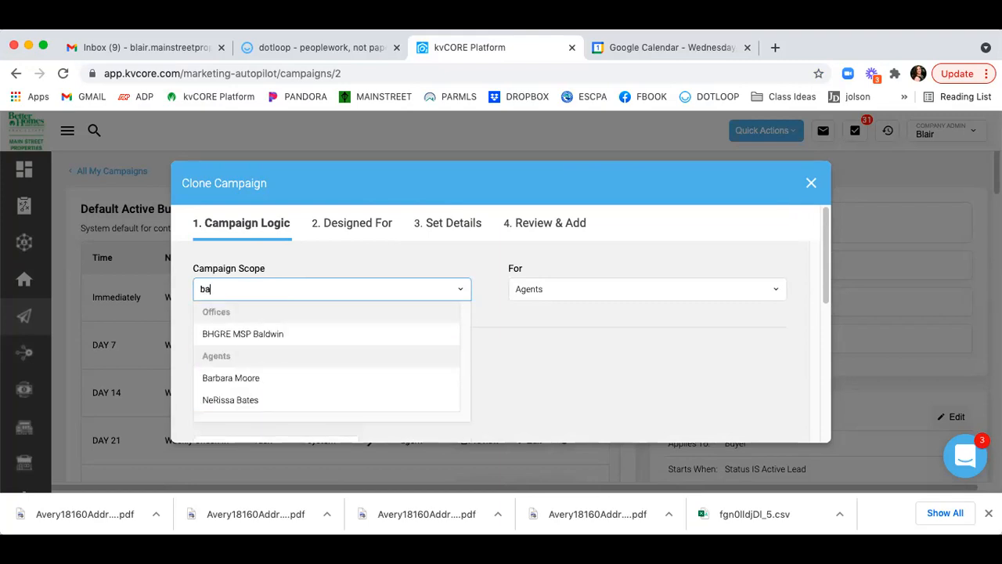
left_click(223, 336)
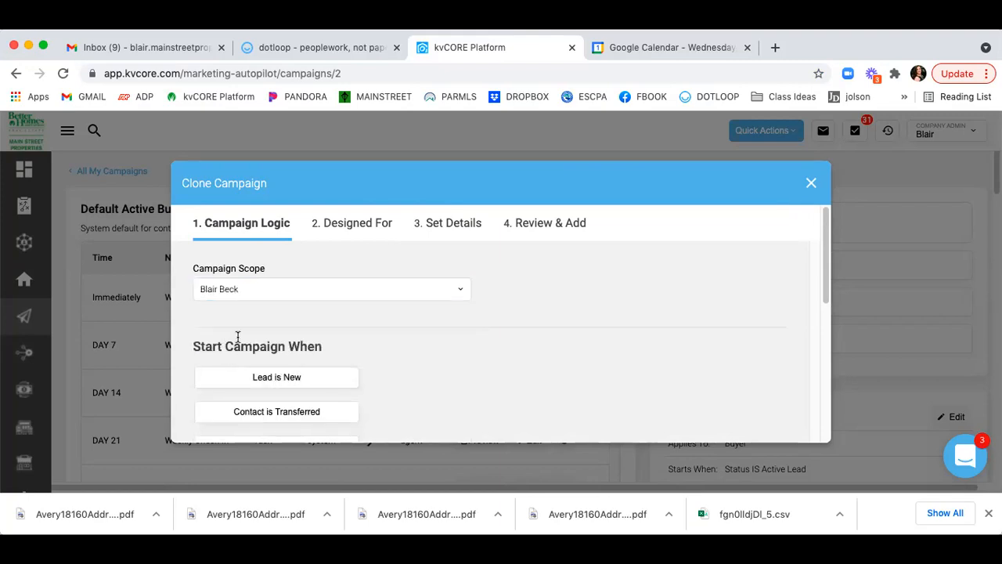
scroll(461, 306, "down", 5)
Advance through the remaining steps and finish saving the cloned campaign.
left_click(196, 422)
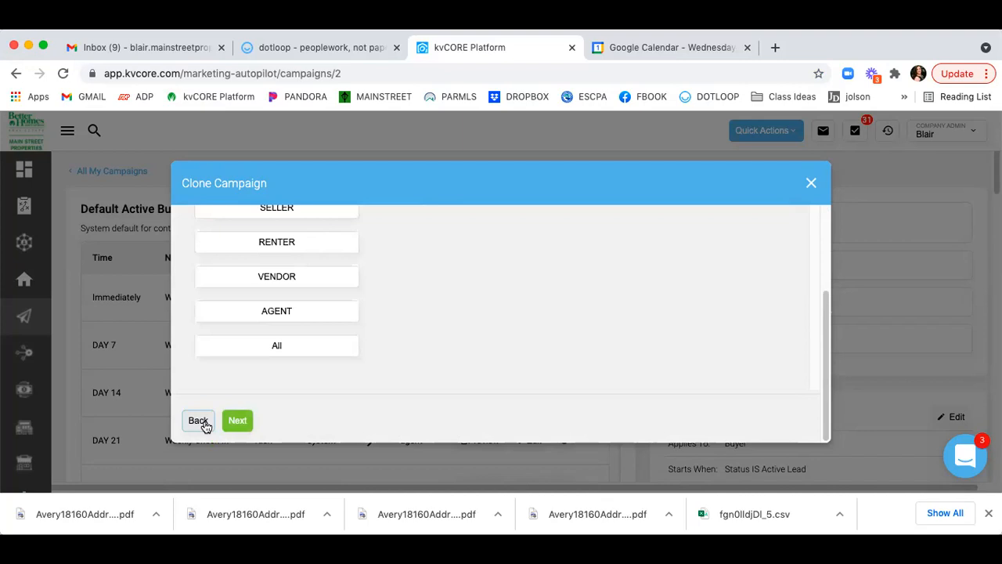
left_click(237, 421)
scroll(268, 415, "up", 5)
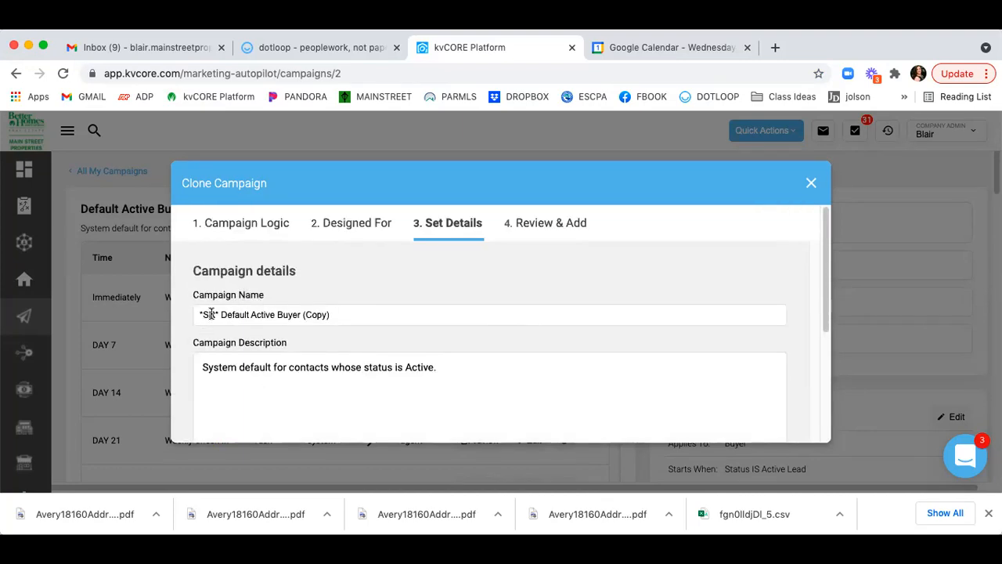
scroll(299, 340, "down", 5)
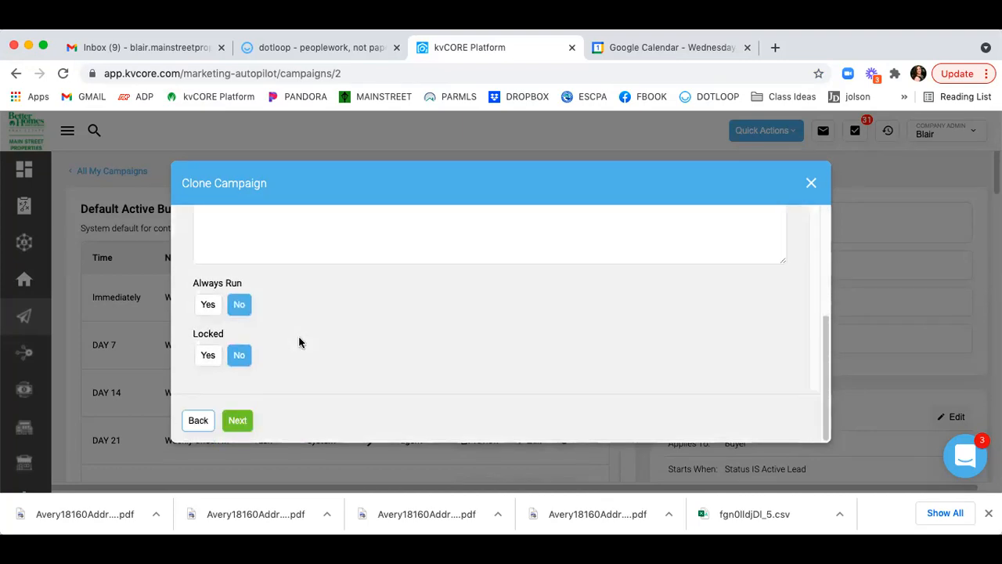
left_click(237, 420)
left_click(240, 421)
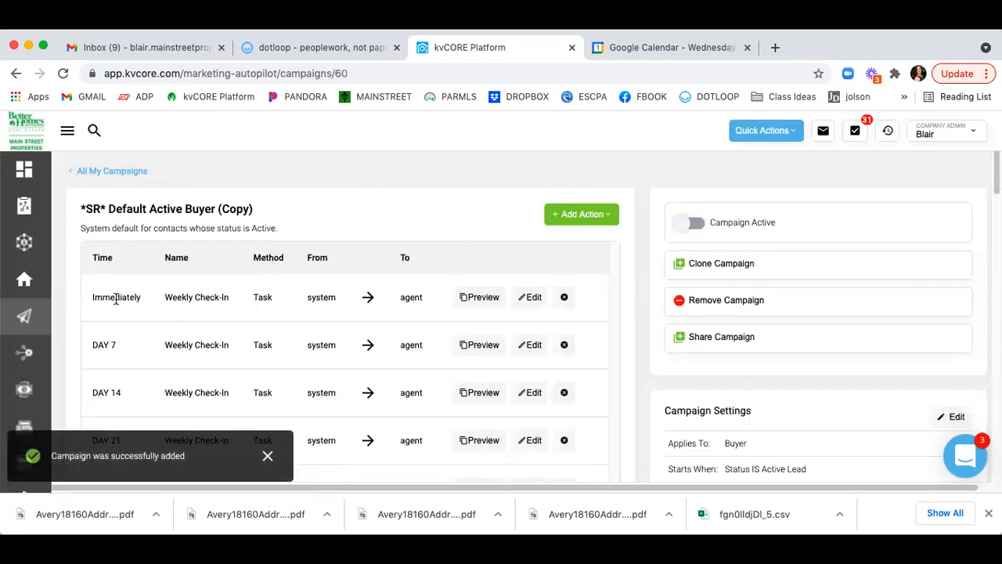
Delete the Immediately Weekly Check-In action and confirm, so the schedule starts at DAY 7.
left_click_drag(90, 298, 457, 311)
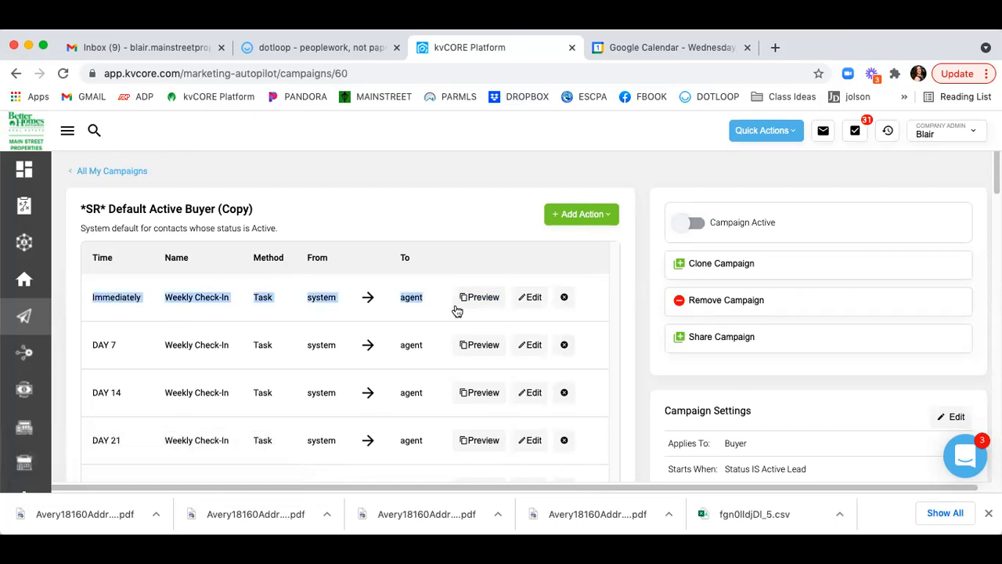
left_click(426, 264)
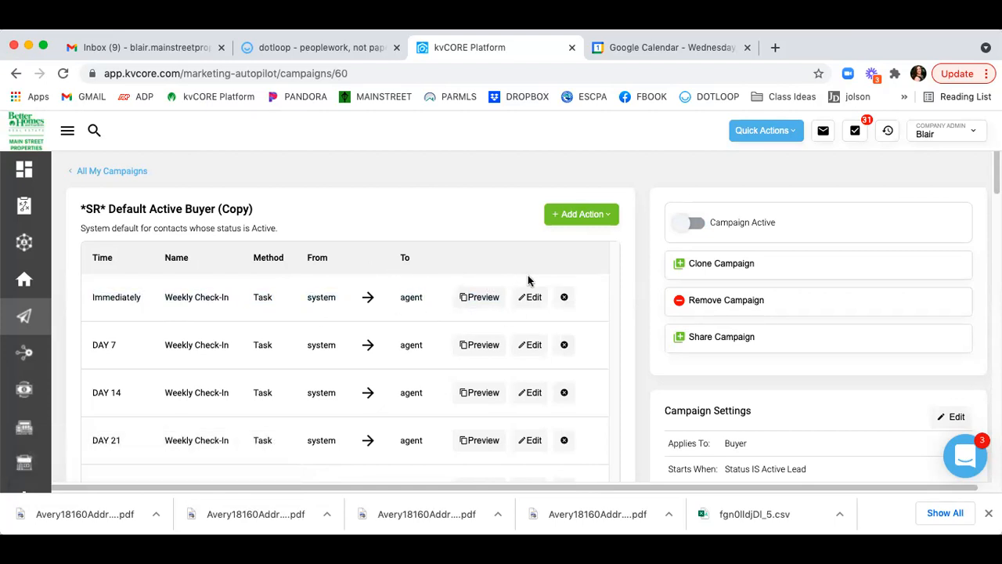
left_click(564, 298)
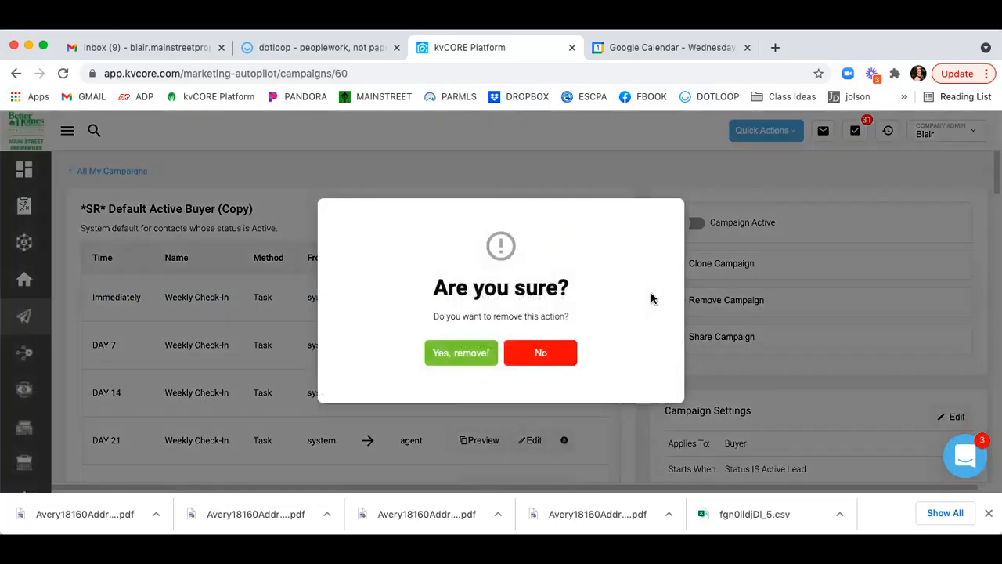
left_click(468, 354)
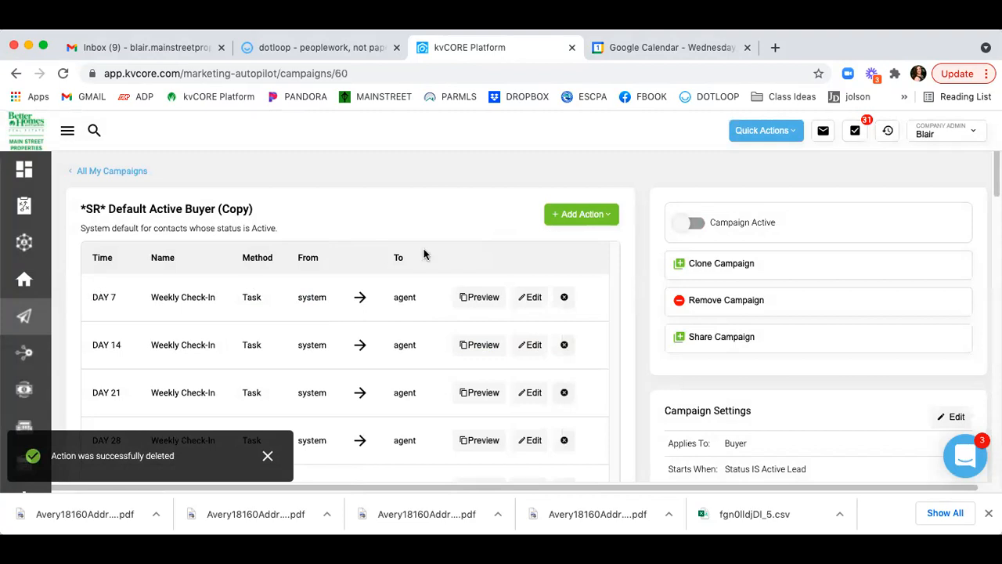
scroll(423, 254, "down", 3)
scroll(424, 254, "up", 3)
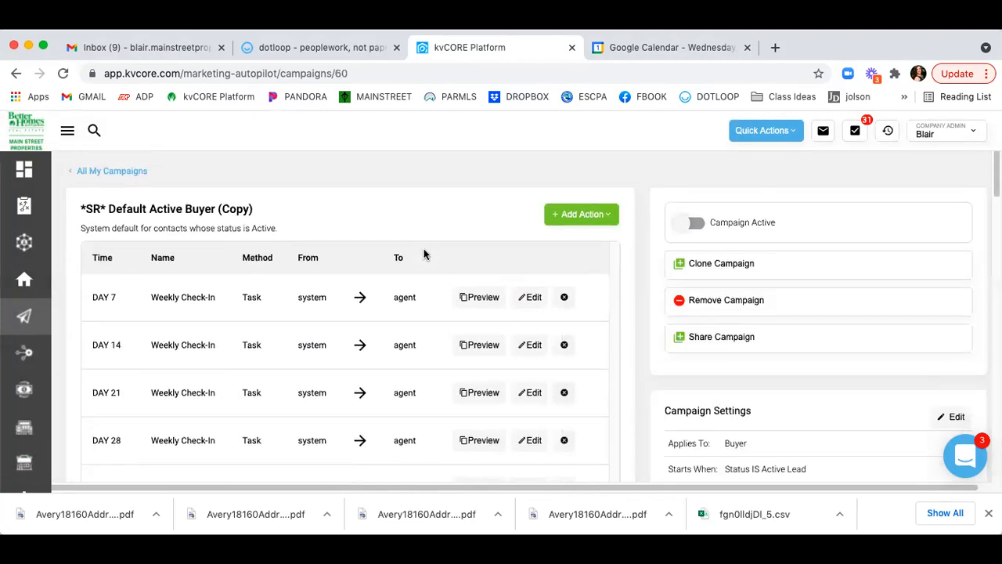